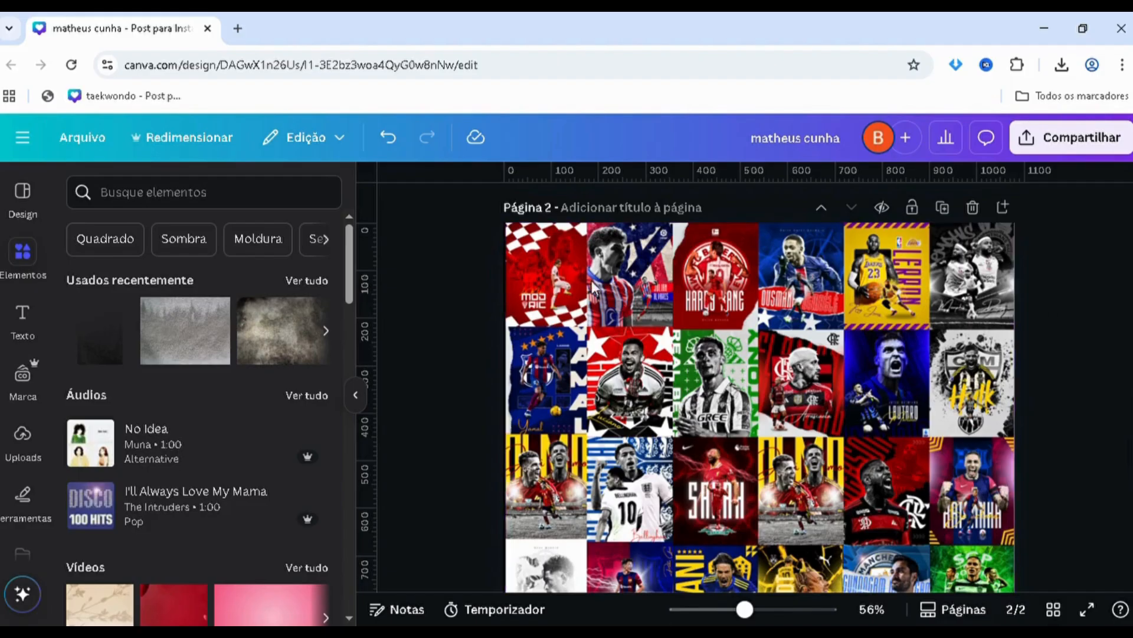
- Look through the full collage of football poster examples on page 2
scroll(596, 289, down, 5)
scroll(661, 459, up, 6)
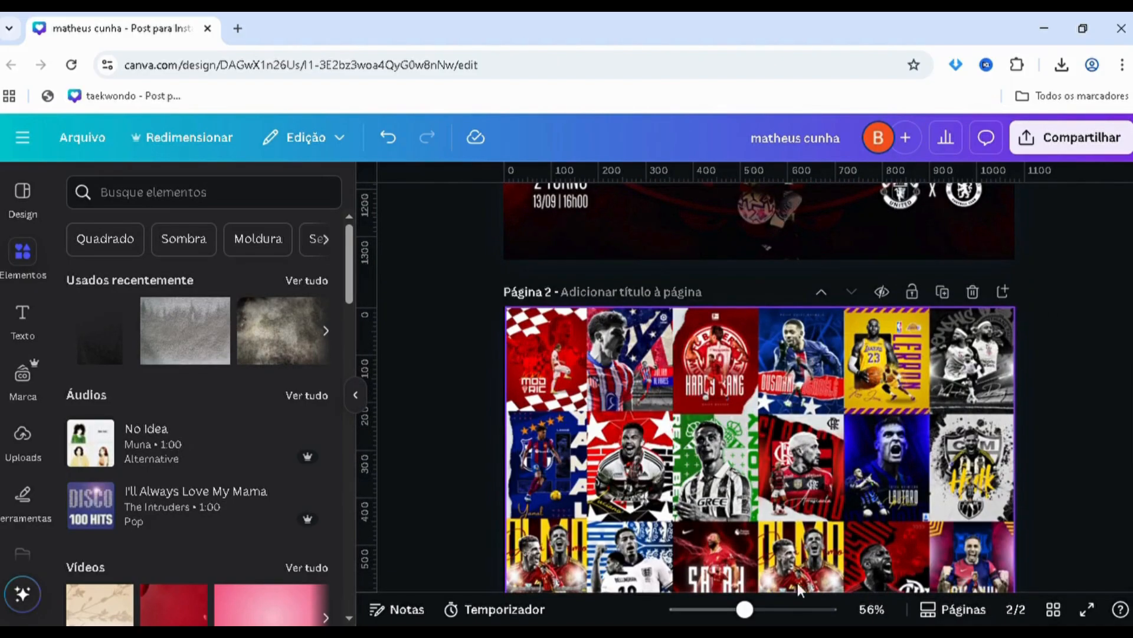
scroll(663, 460, down, 5)
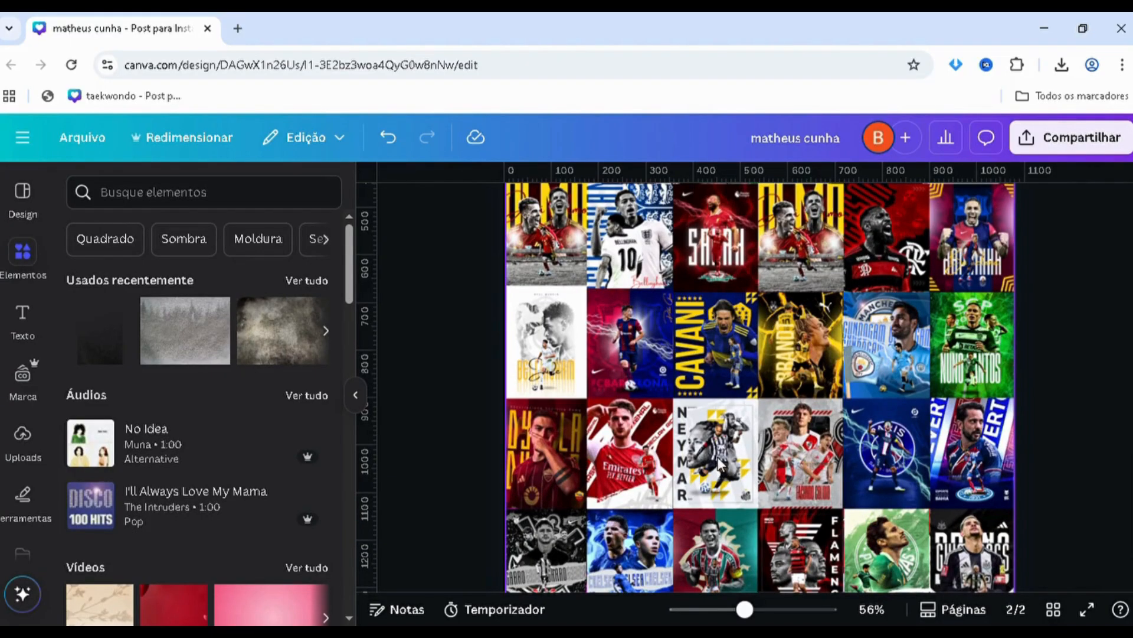
scroll(671, 561, up, 5)
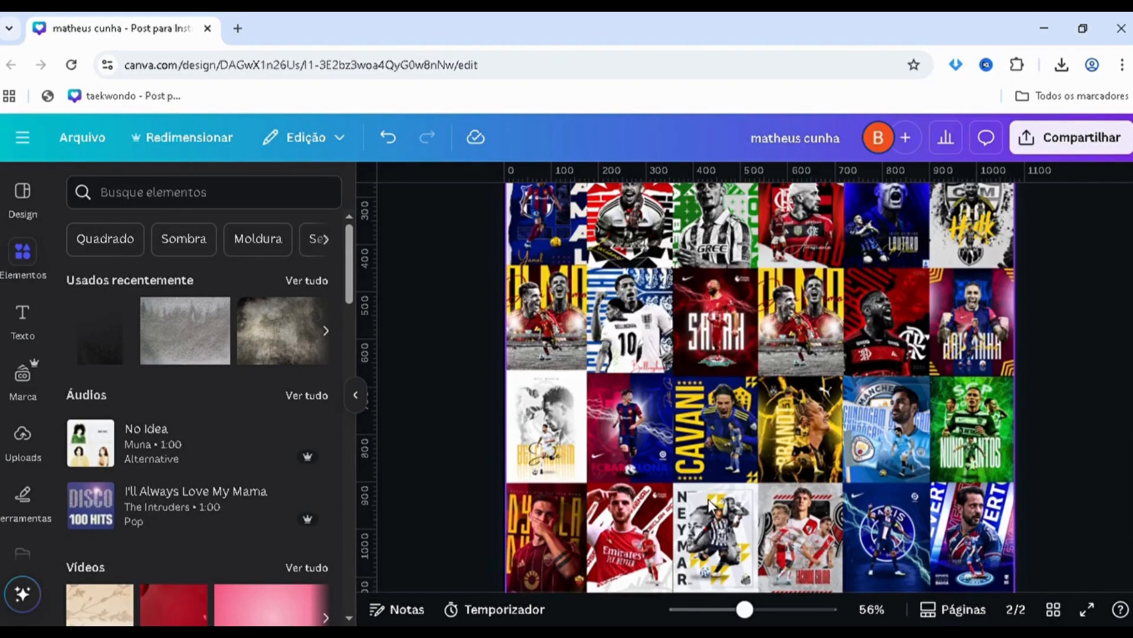
scroll(912, 354, down, 5)
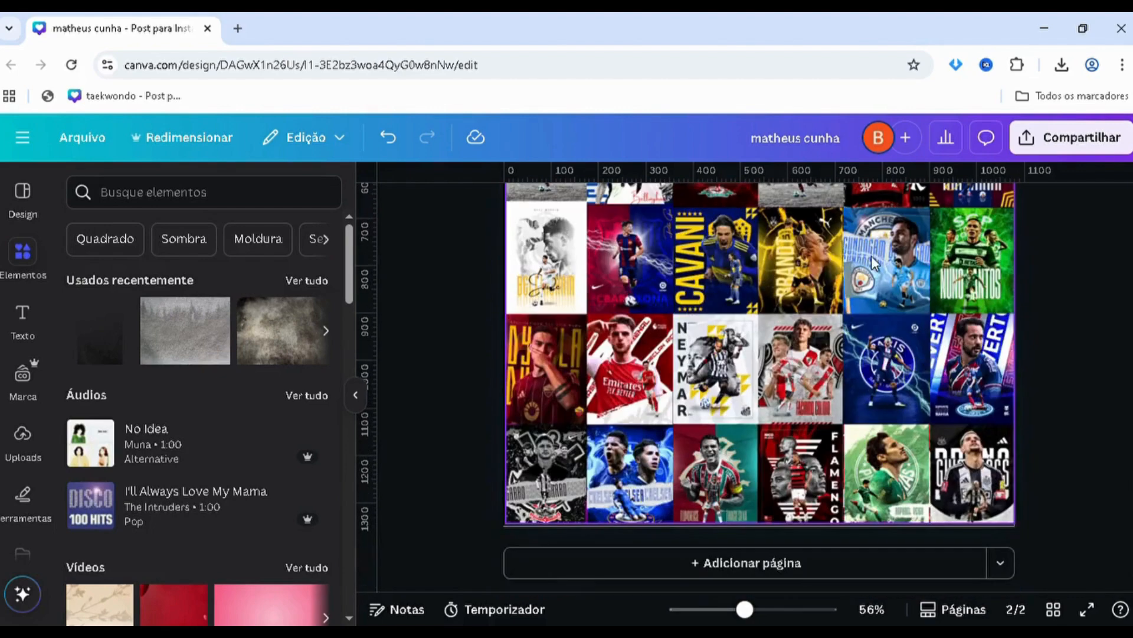
scroll(921, 389, up, 3)
scroll(909, 378, up, 3)
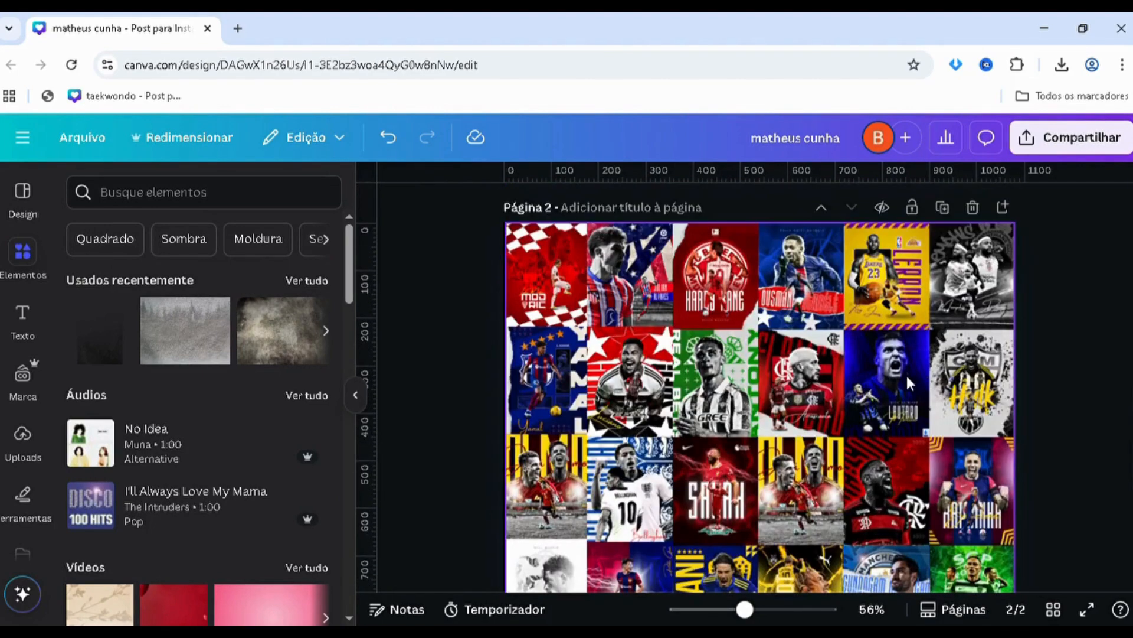
scroll(891, 382, down, 5)
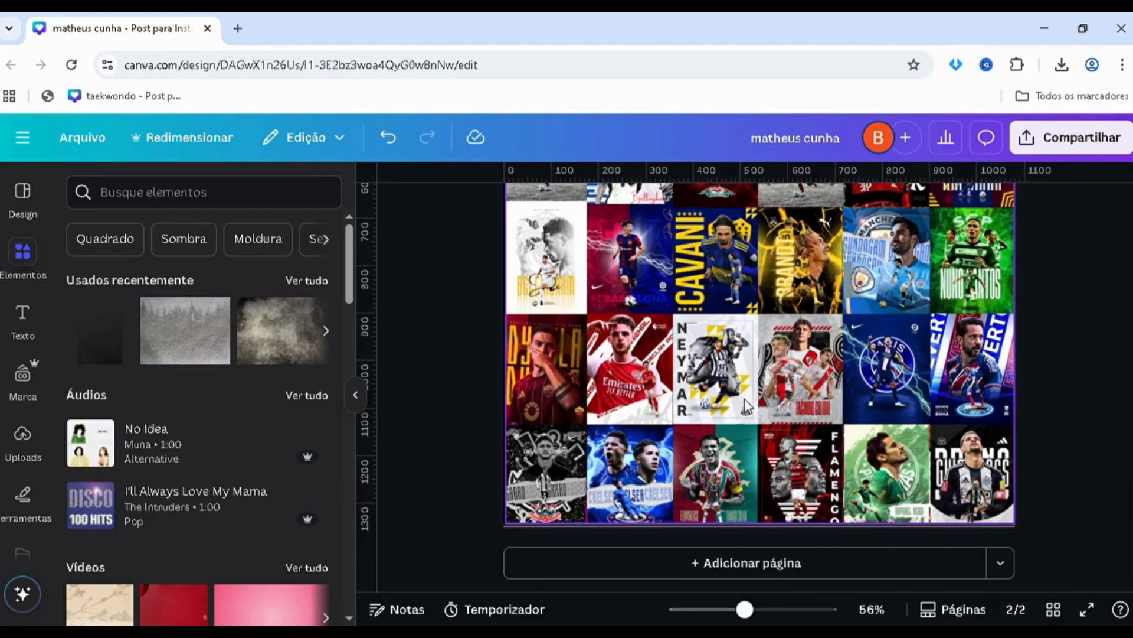
scroll(767, 383, up, 5)
scroll(816, 398, down, 5)
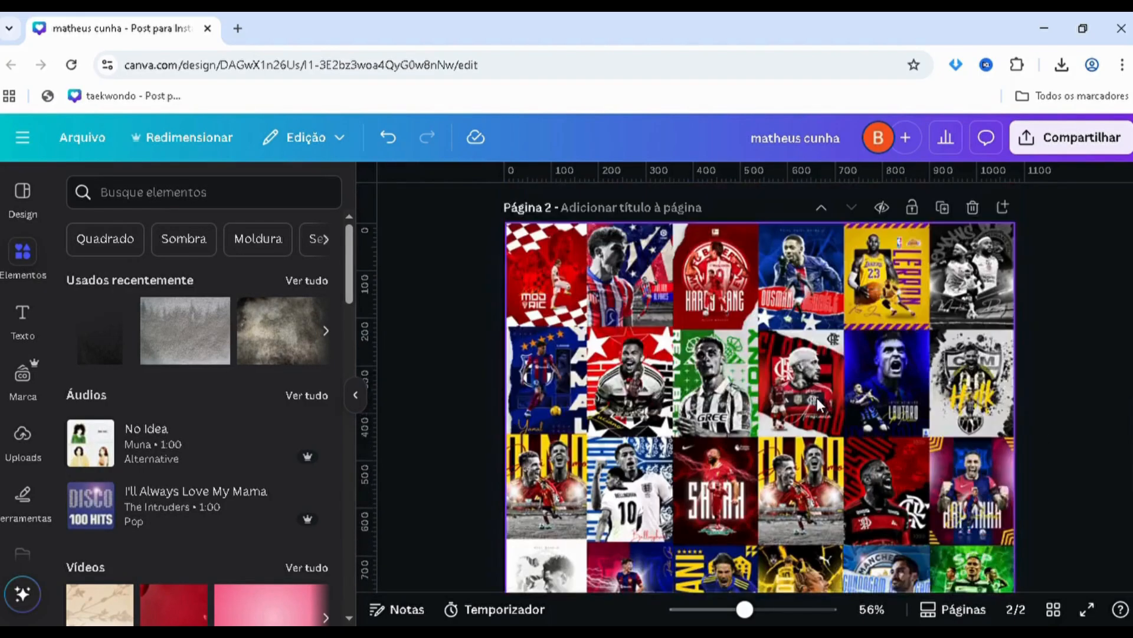
- Delete the poster collage image covering the source images on page 2
drag(735, 614, 728, 612)
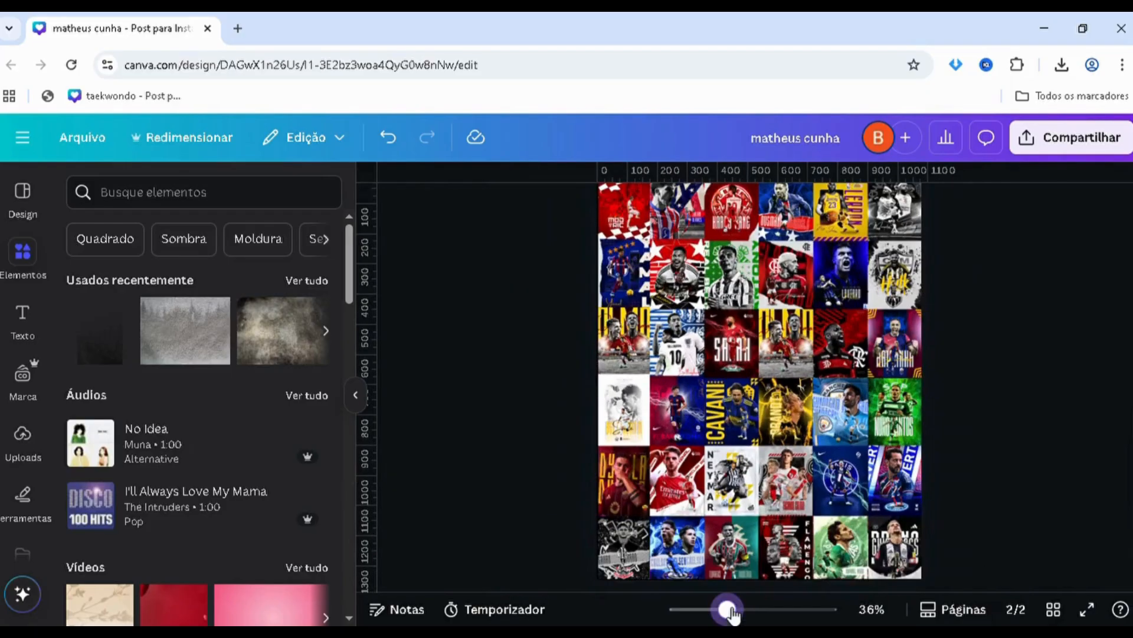
click(685, 437)
key(Delete)
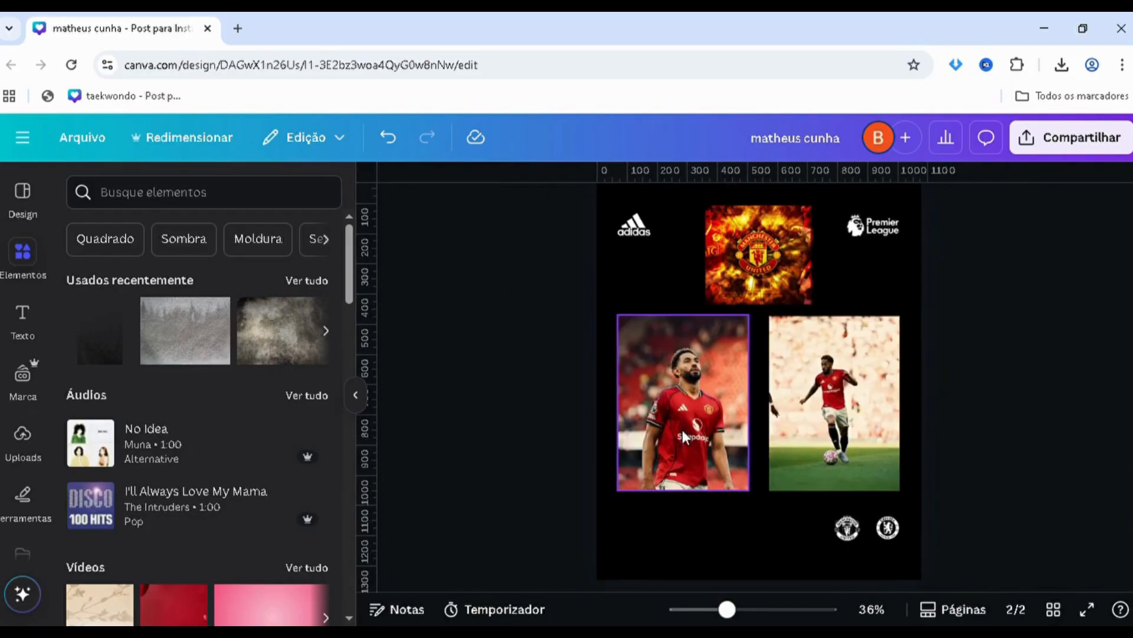
- Review the logos and player photos on page 2 and the finished player poster on page 1
drag(526, 207, 732, 271)
drag(924, 589, 1012, 491)
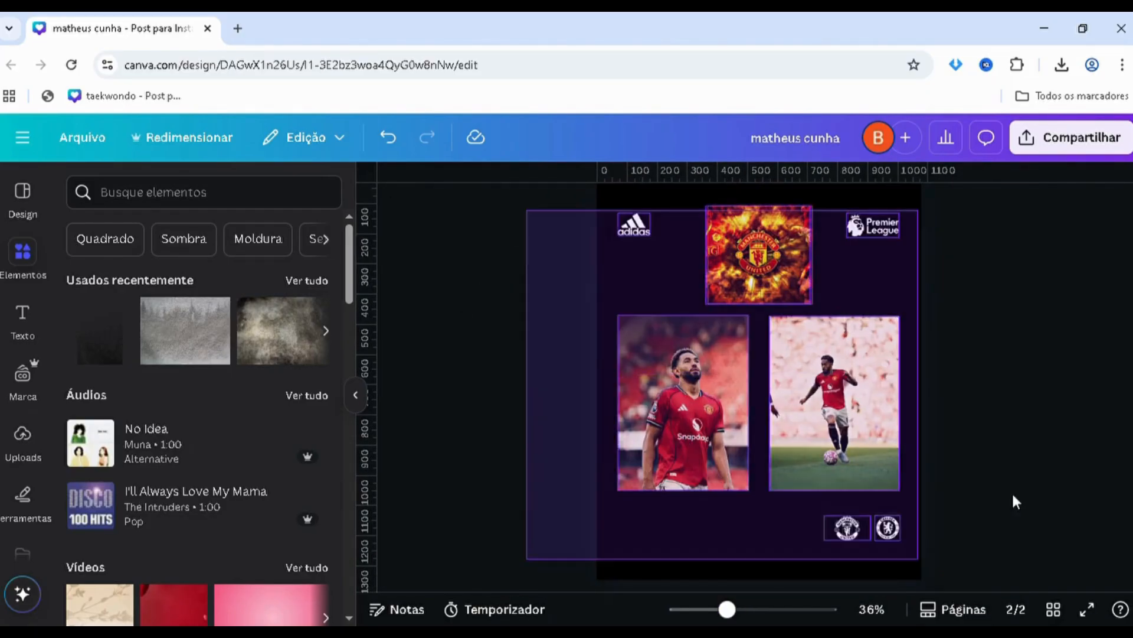
scroll(1012, 492, up, 10)
scroll(1006, 489, down, 2)
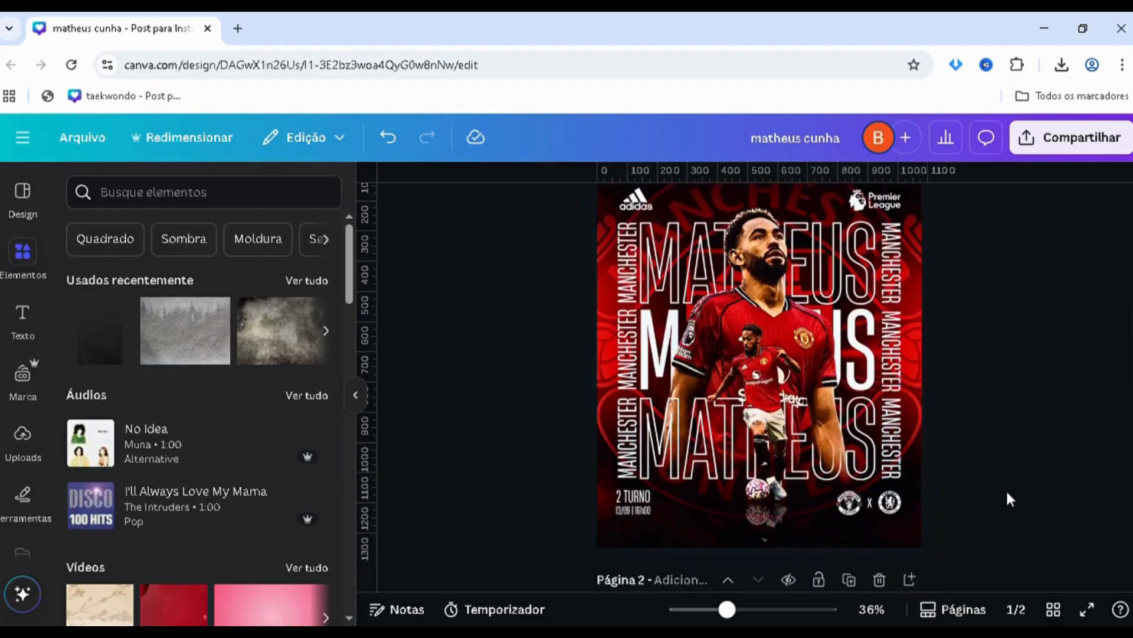
scroll(1001, 499, up, 2)
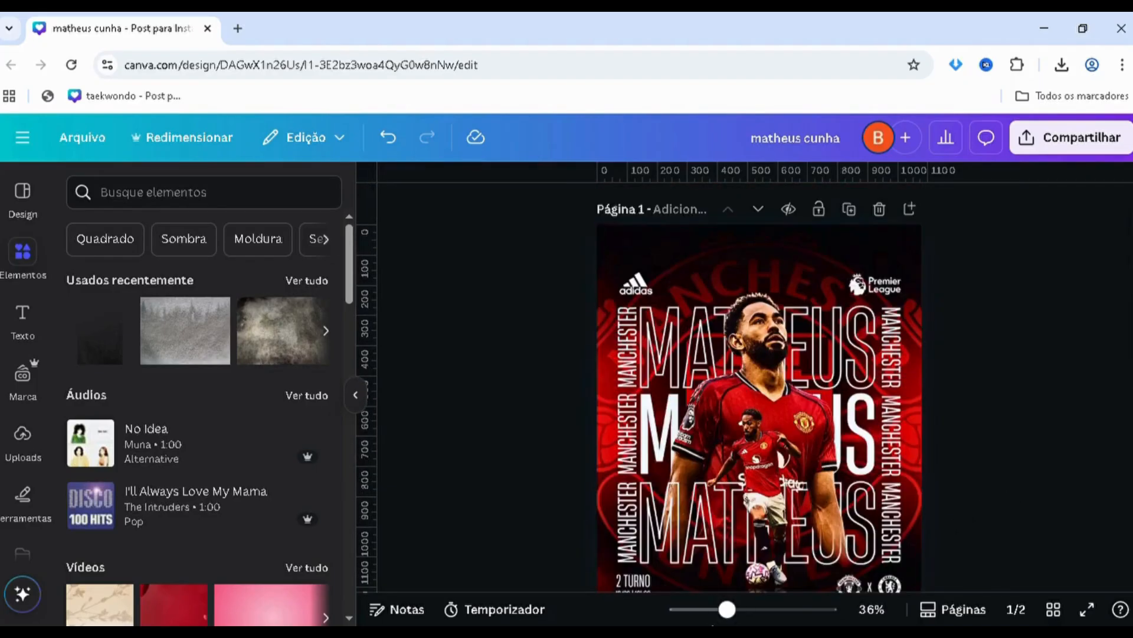
mouse_move(727, 608)
mouse_down()
mouse_move(703, 609)
mouse_move(718, 608)
mouse_up()
click(634, 366)
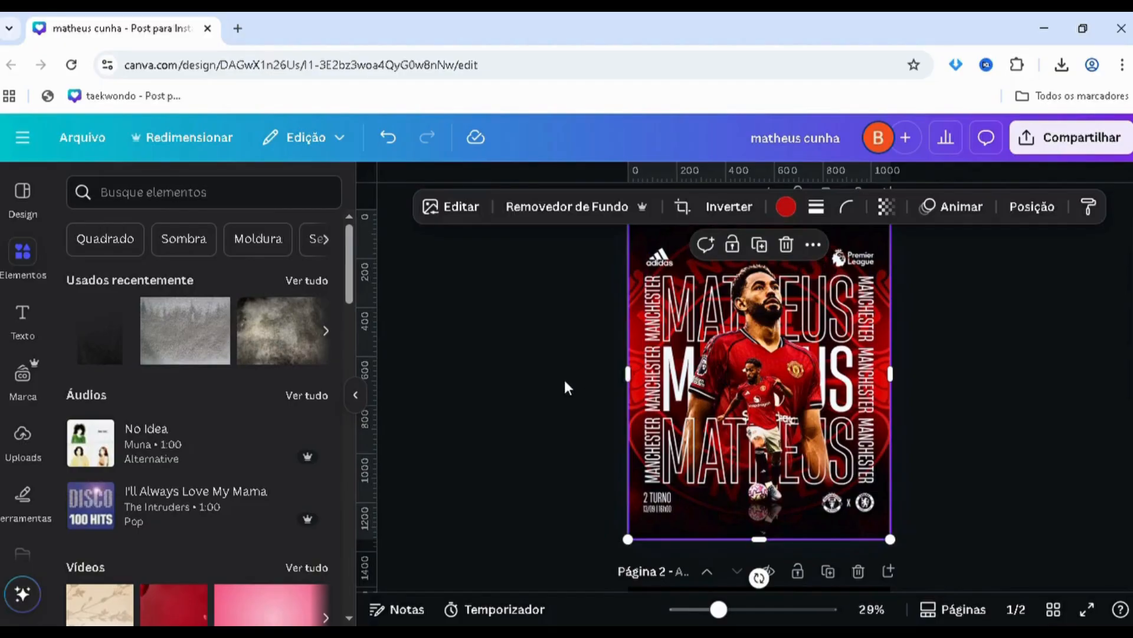
click(560, 506)
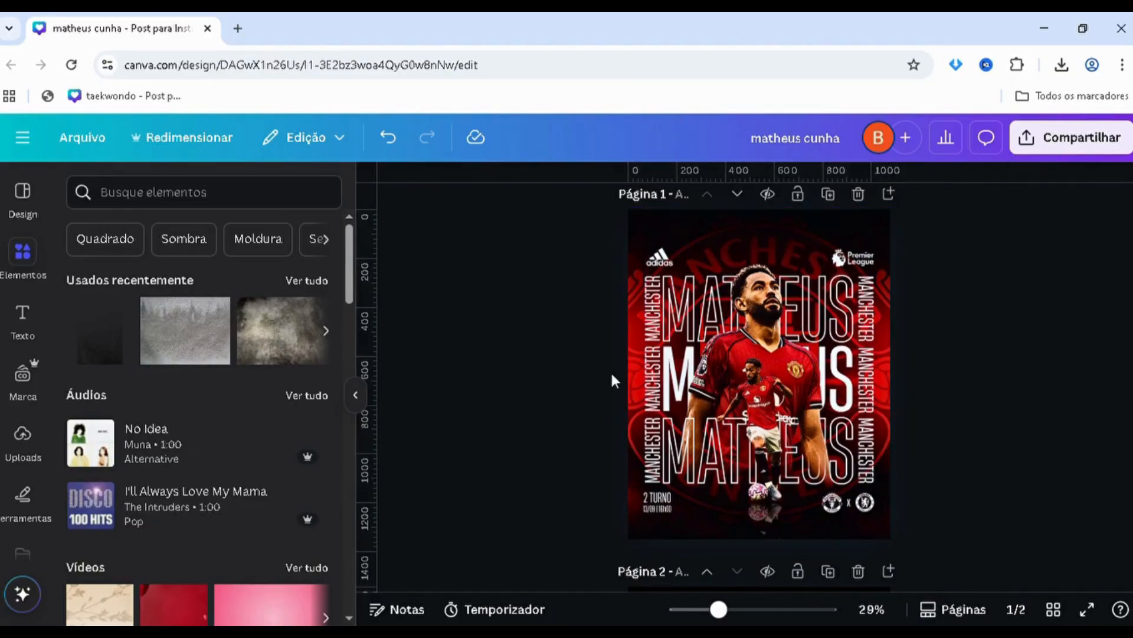
- Shrink the full-page image on page 1 from its left edge and stretch it back to the full page width
click(643, 385)
drag(642, 389, 874, 426)
drag(741, 422, 642, 431)
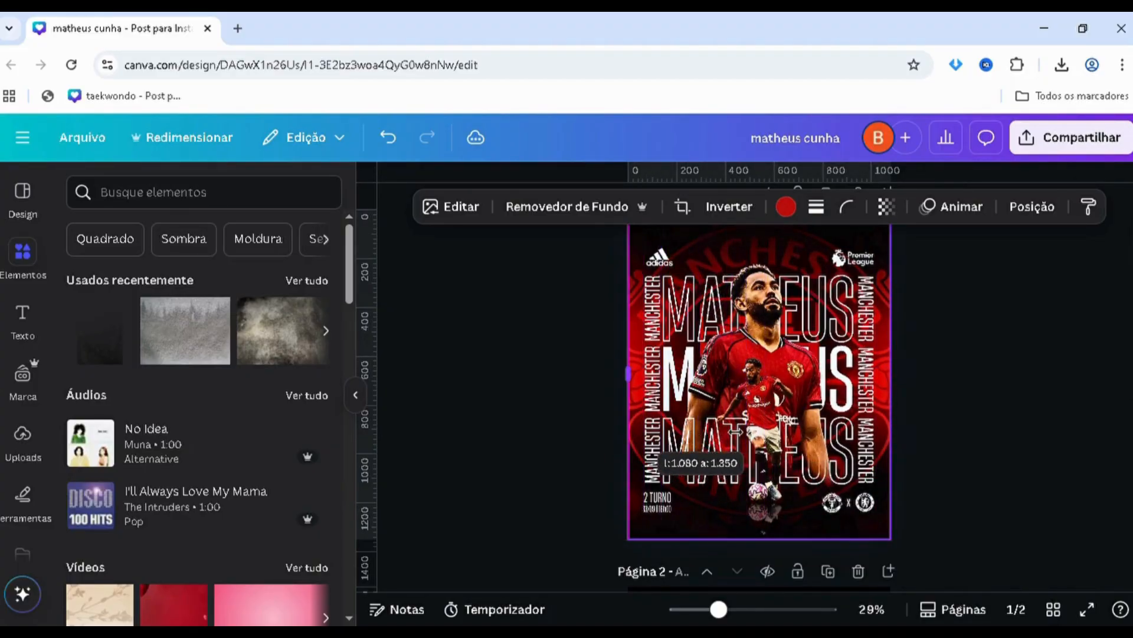
drag(735, 432, 627, 428)
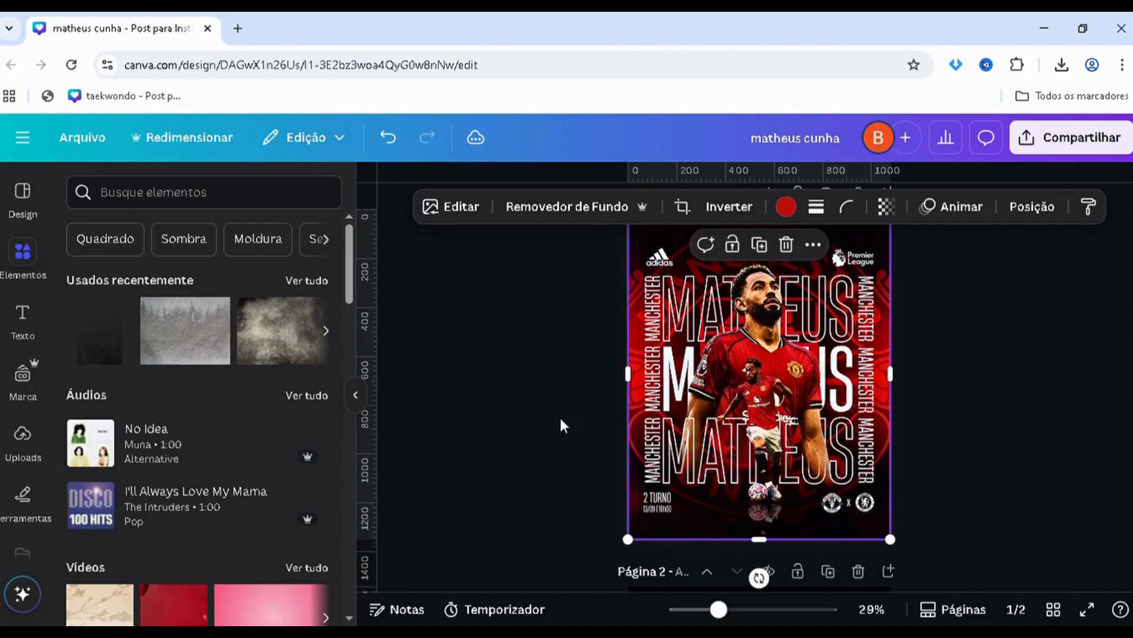
click(561, 420)
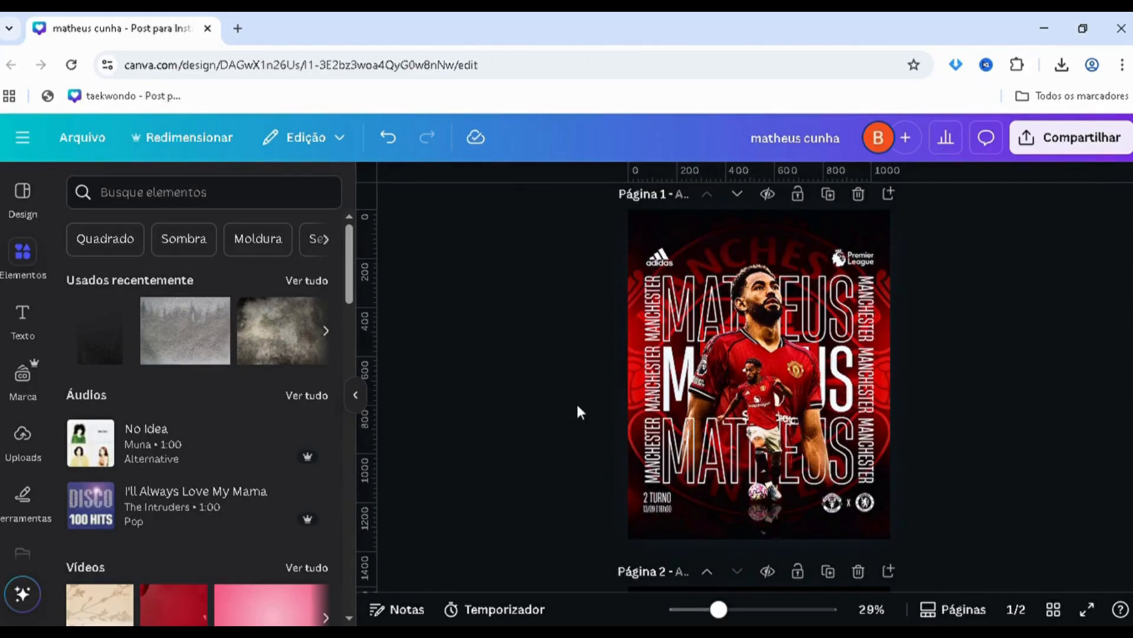
- Examine the finished poster on page 1 closely, from the logos and lettering to the match details
scroll(576, 401, up, 3)
scroll(615, 435, up, 2)
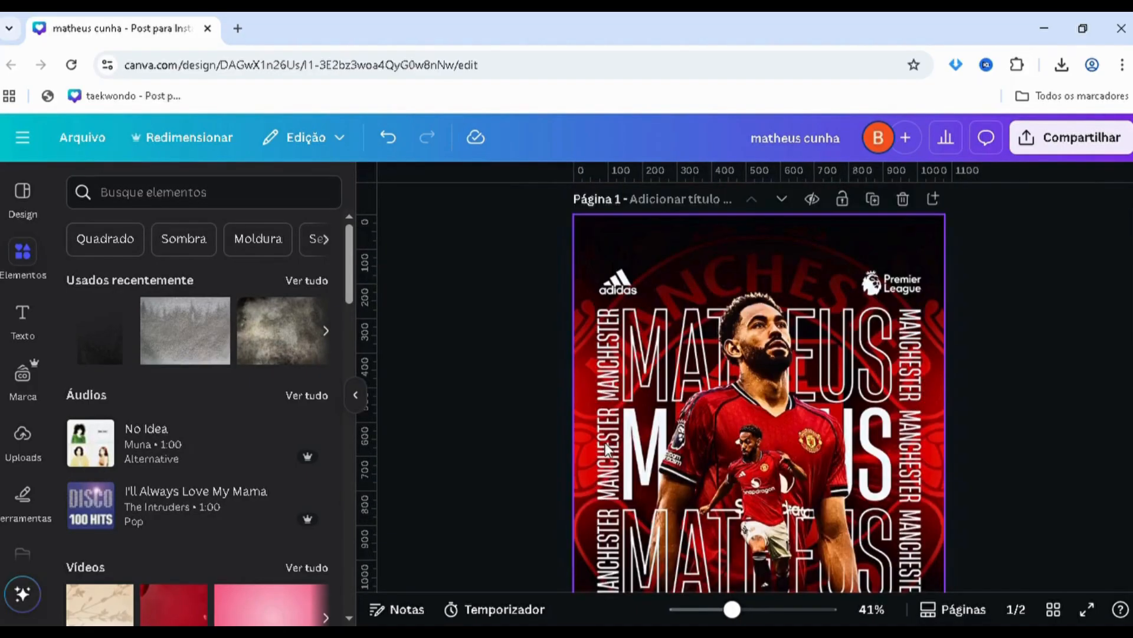
scroll(593, 437, down, 2)
scroll(586, 433, up, 2)
click(999, 444)
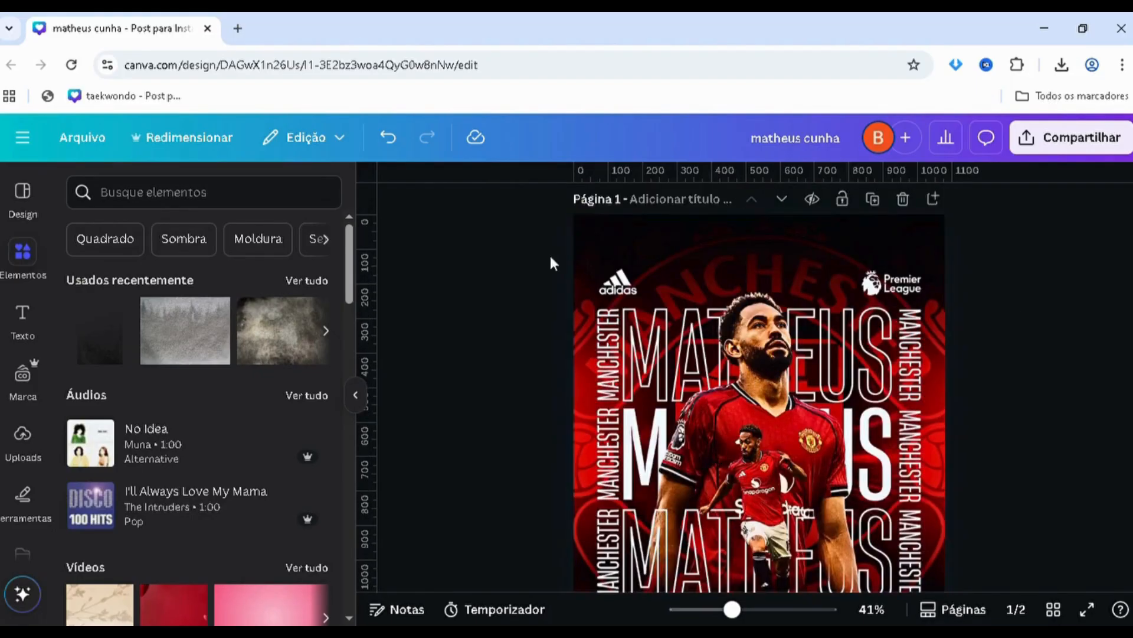
scroll(566, 342, down, 2)
scroll(570, 353, up, 2)
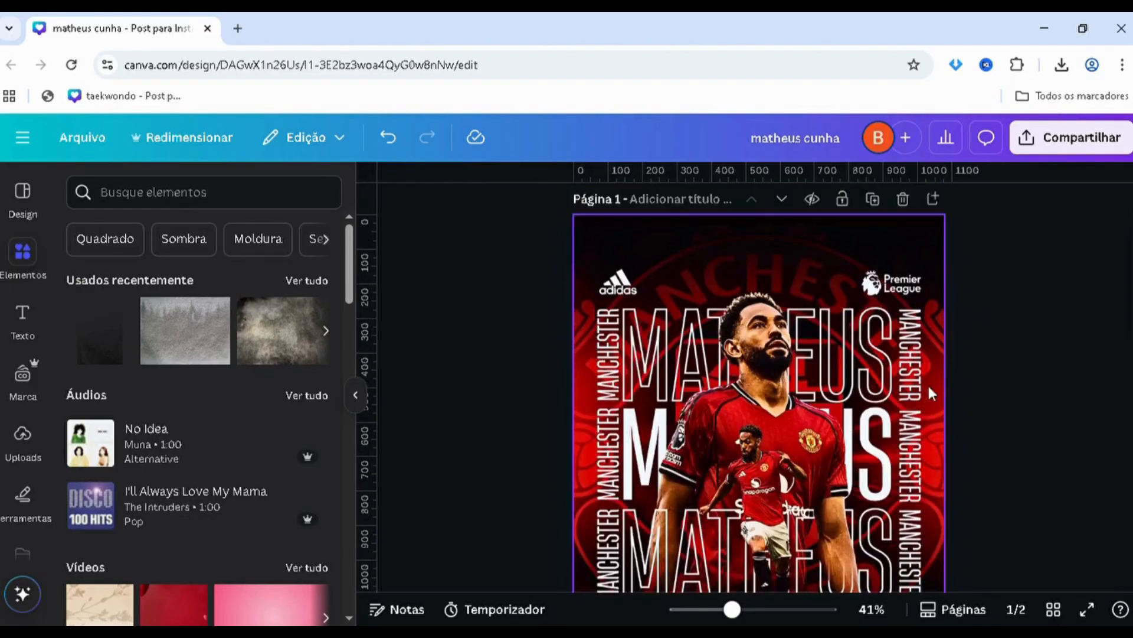
scroll(517, 385, down, 3)
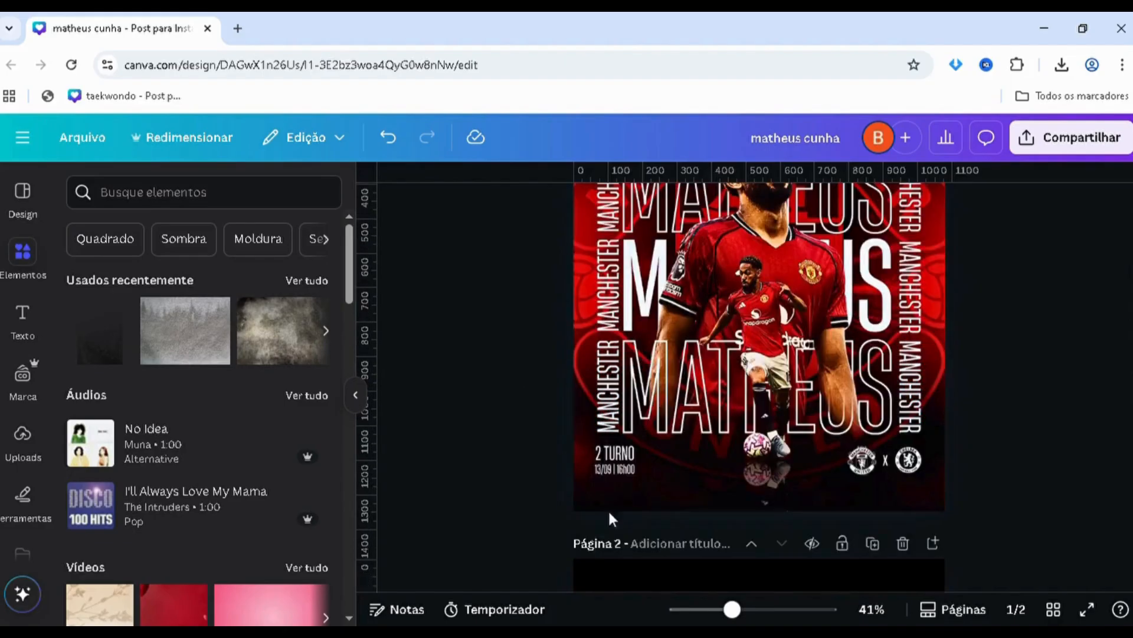
scroll(558, 462, up, 3)
scroll(795, 413, down, 1)
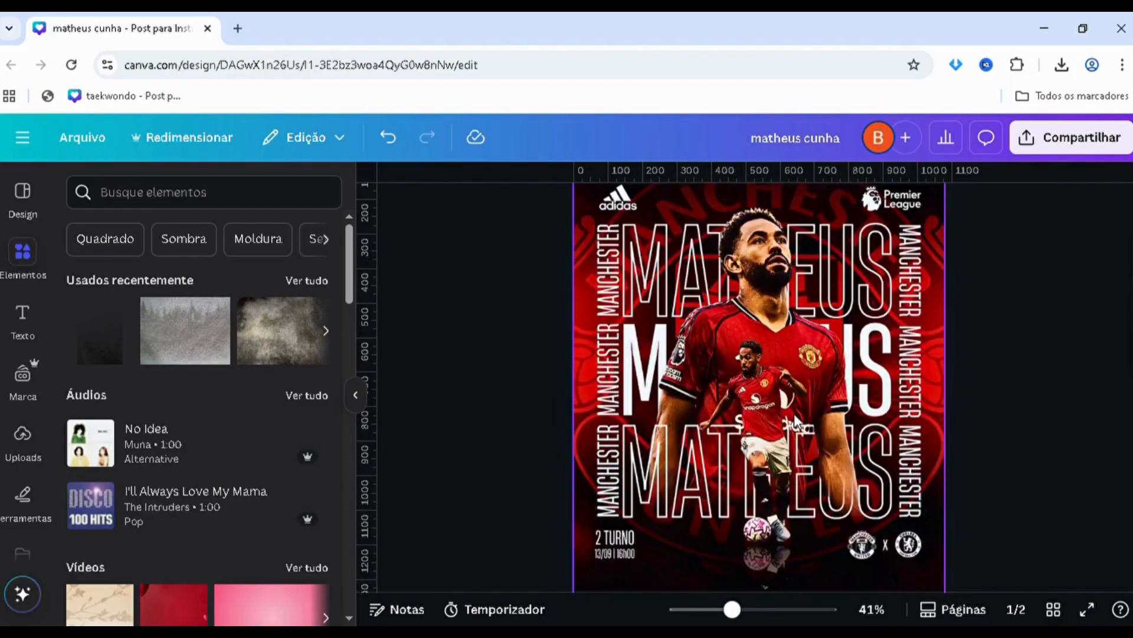
scroll(802, 406, up, 2)
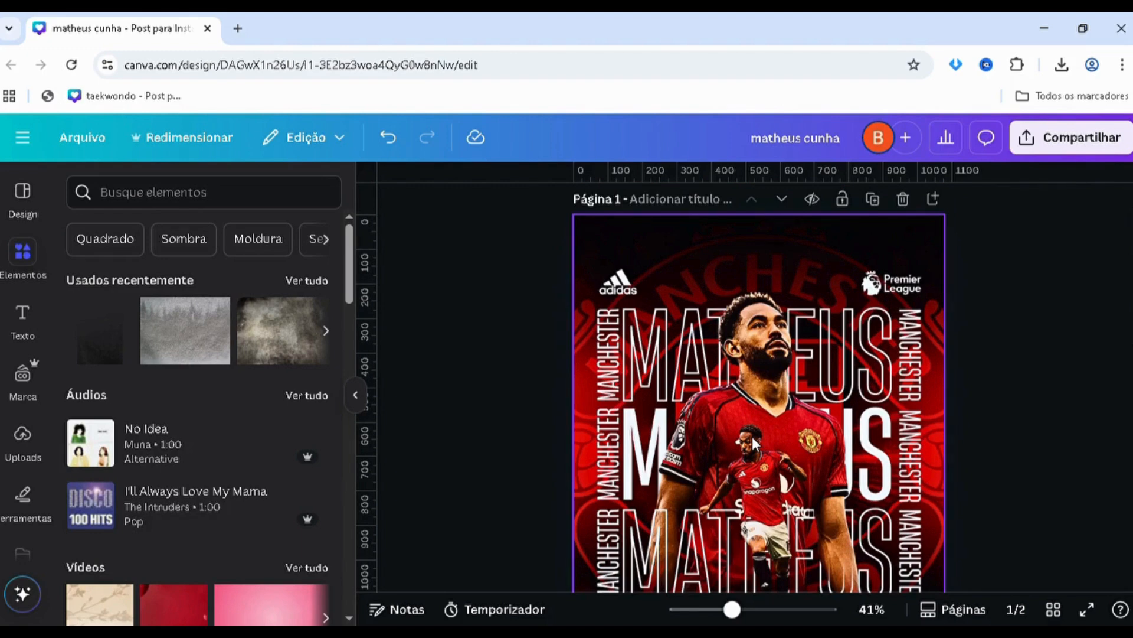
scroll(802, 366, down, 2)
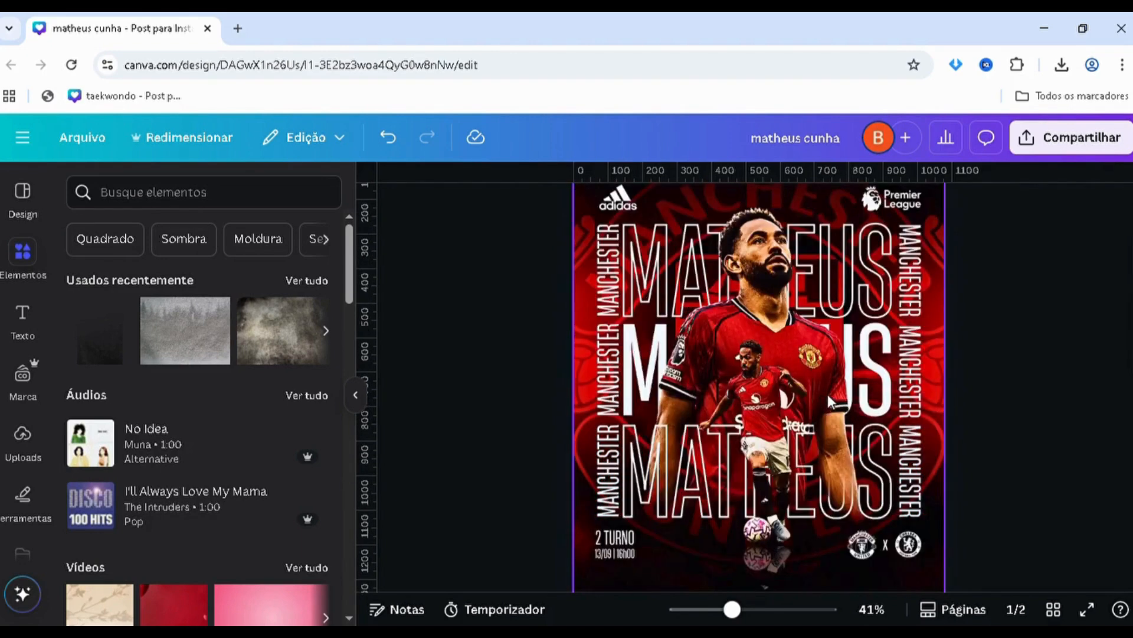
scroll(801, 305, up, 2)
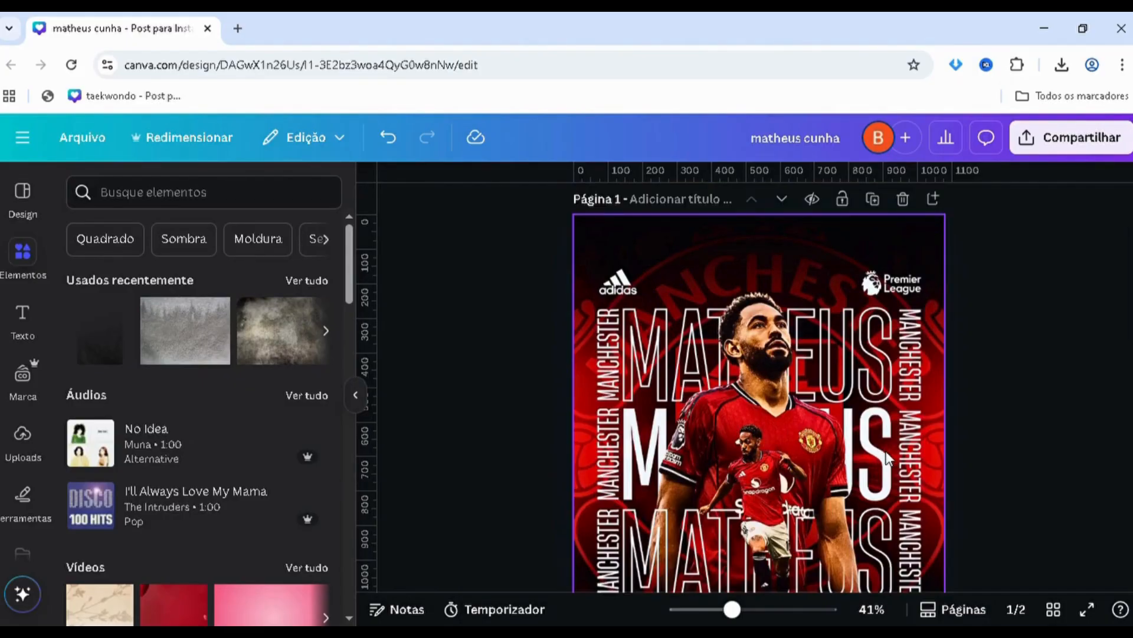
- Add a new blank page at the end and move it up one position, before the source images page
scroll(886, 402, down, 15)
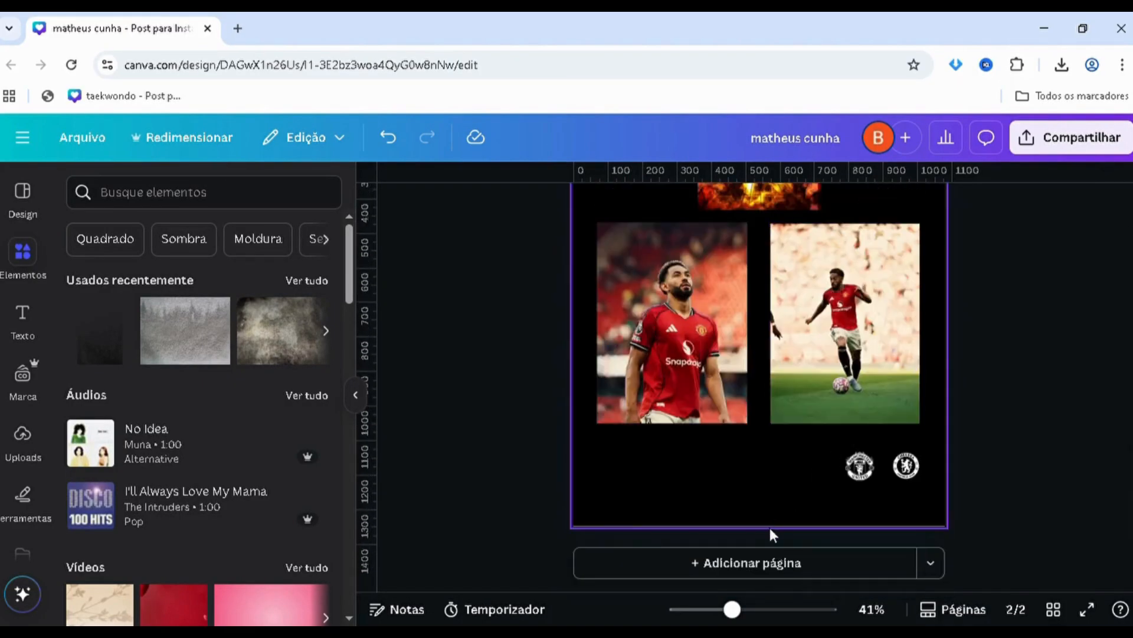
click(765, 573)
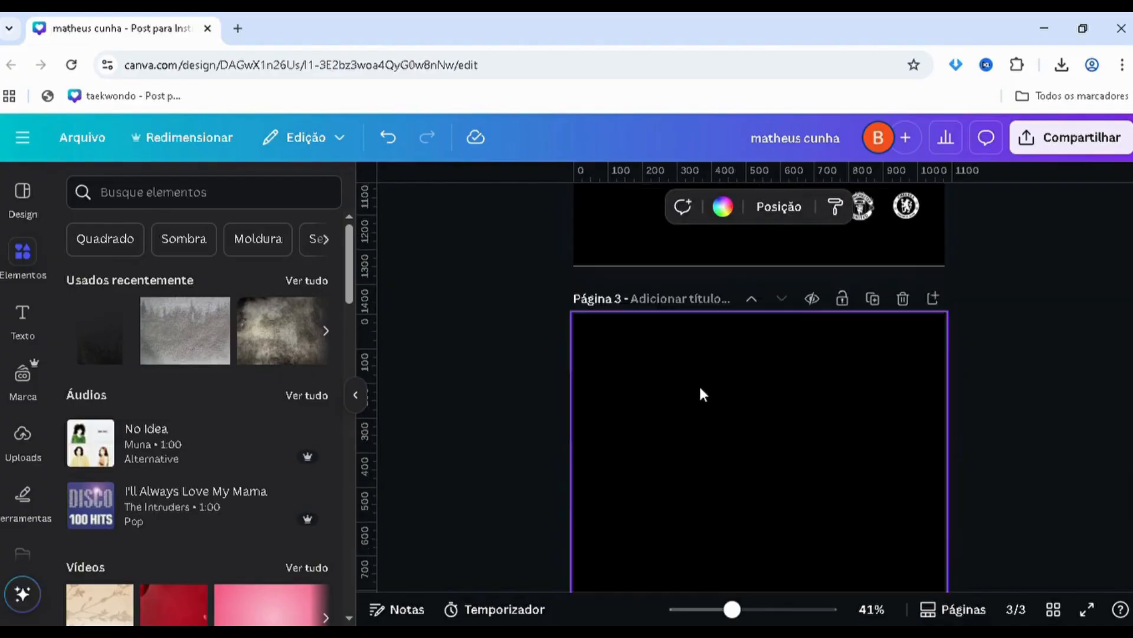
click(752, 300)
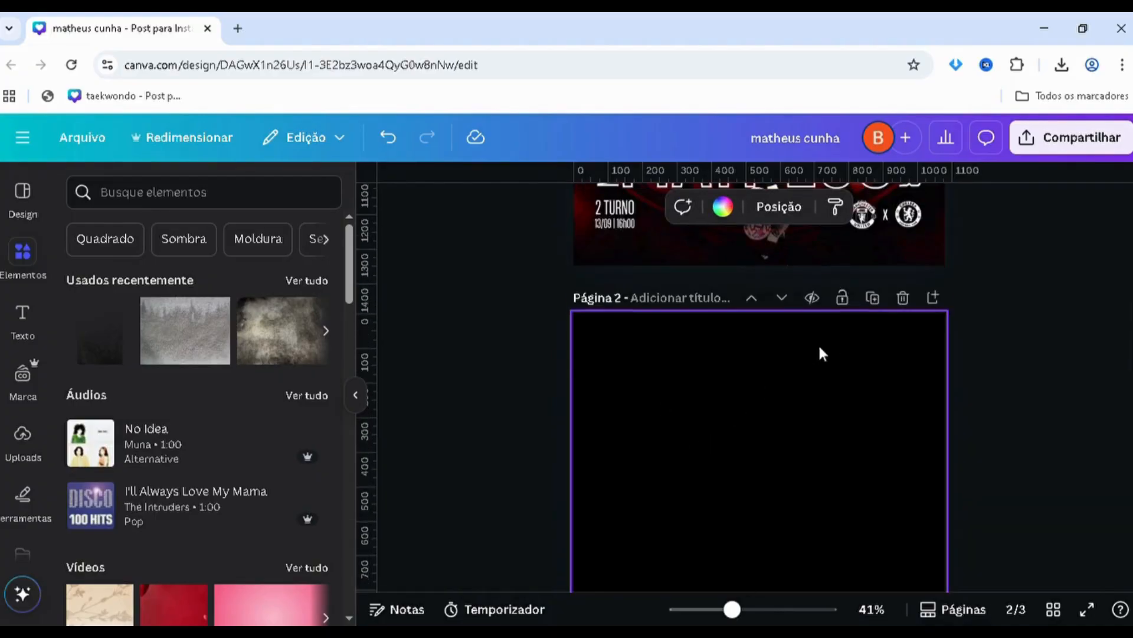
- Widen the Manchester United crest image on page 3 on both sides and extend its lower edge to reveal more of the picture
scroll(822, 353, down, 3)
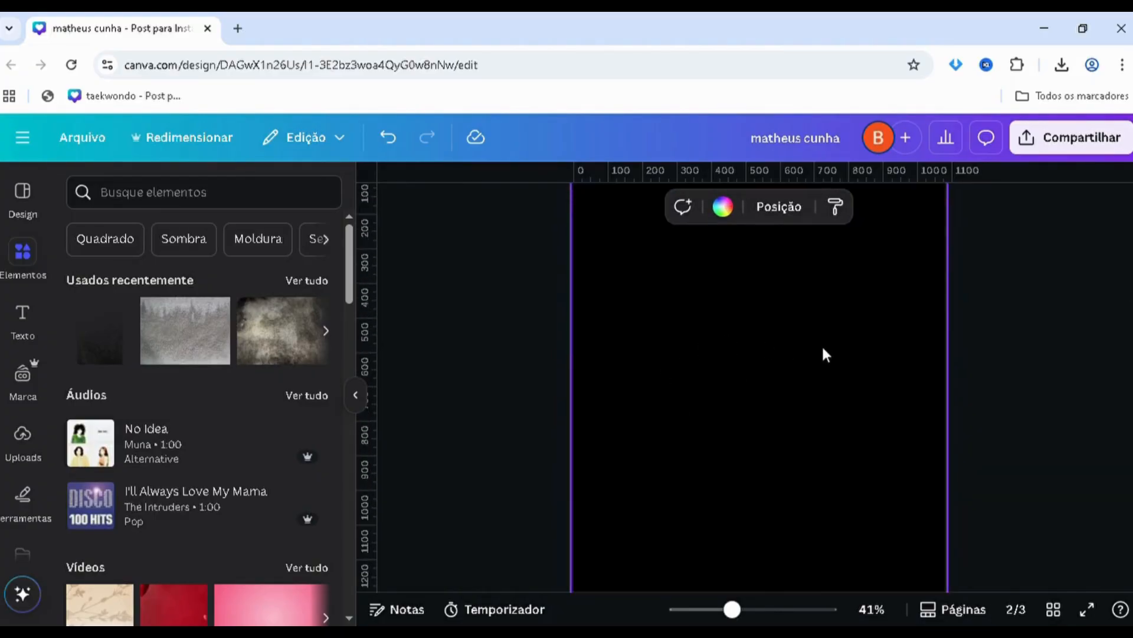
scroll(809, 378, down, 6)
click(731, 415)
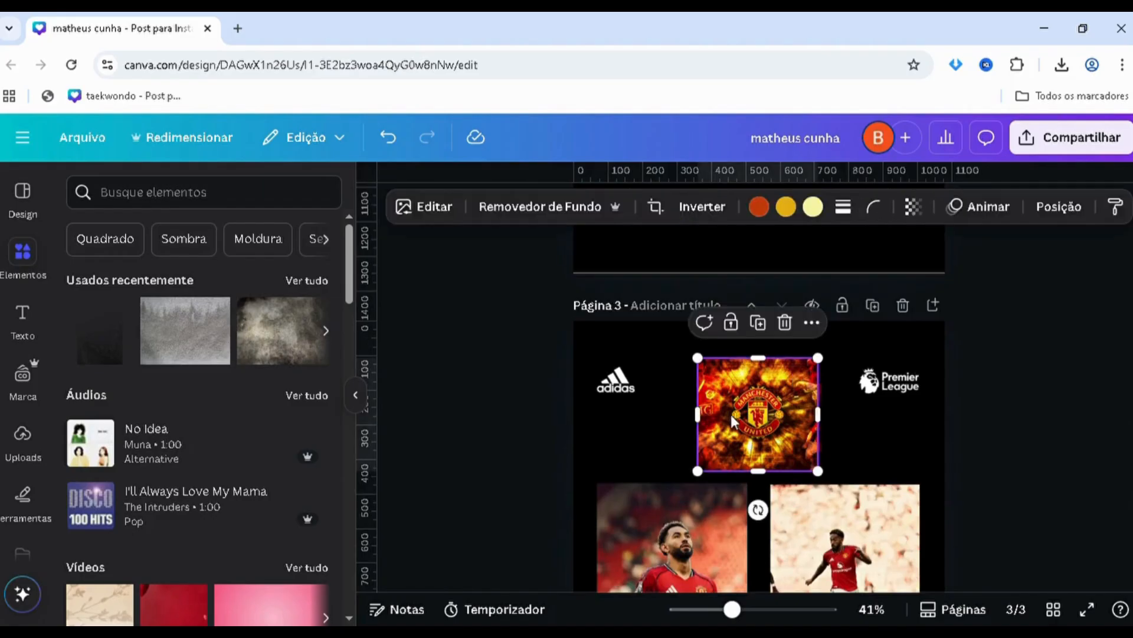
drag(818, 415, 860, 421)
drag(698, 415, 659, 415)
mouse_move(723, 482)
mouse_down()
mouse_move(722, 522)
mouse_move(722, 500)
mouse_up()
- Inspect the enlarged Manchester United crest image on page 3 up close
click(774, 610)
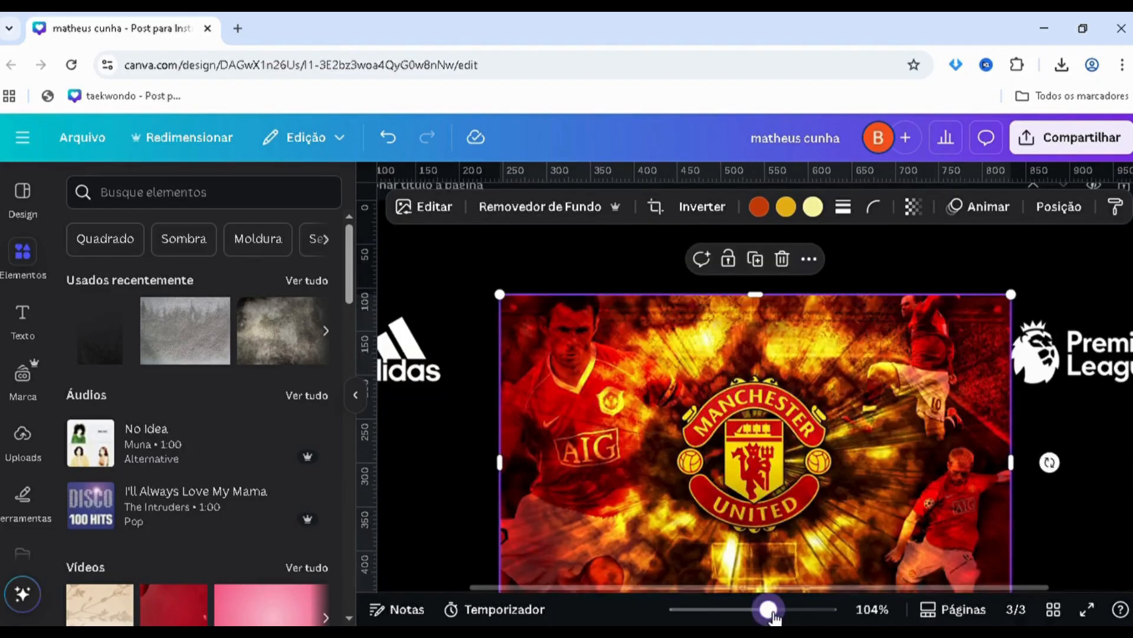
scroll(719, 480, down, 3)
scroll(789, 462, up, 1)
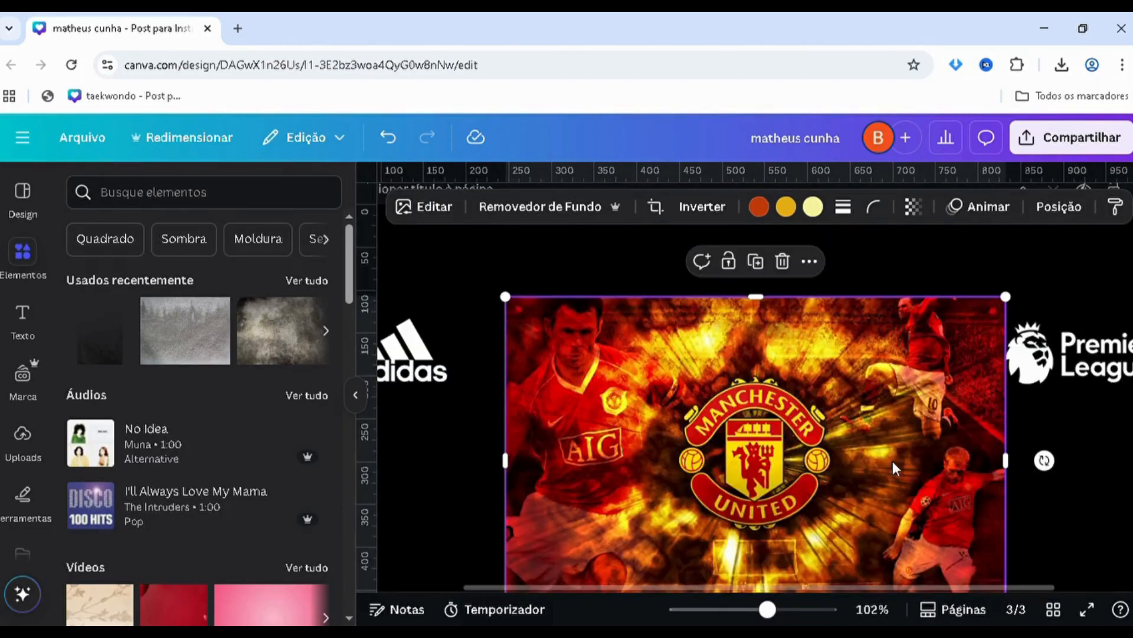
scroll(610, 480, down, 1)
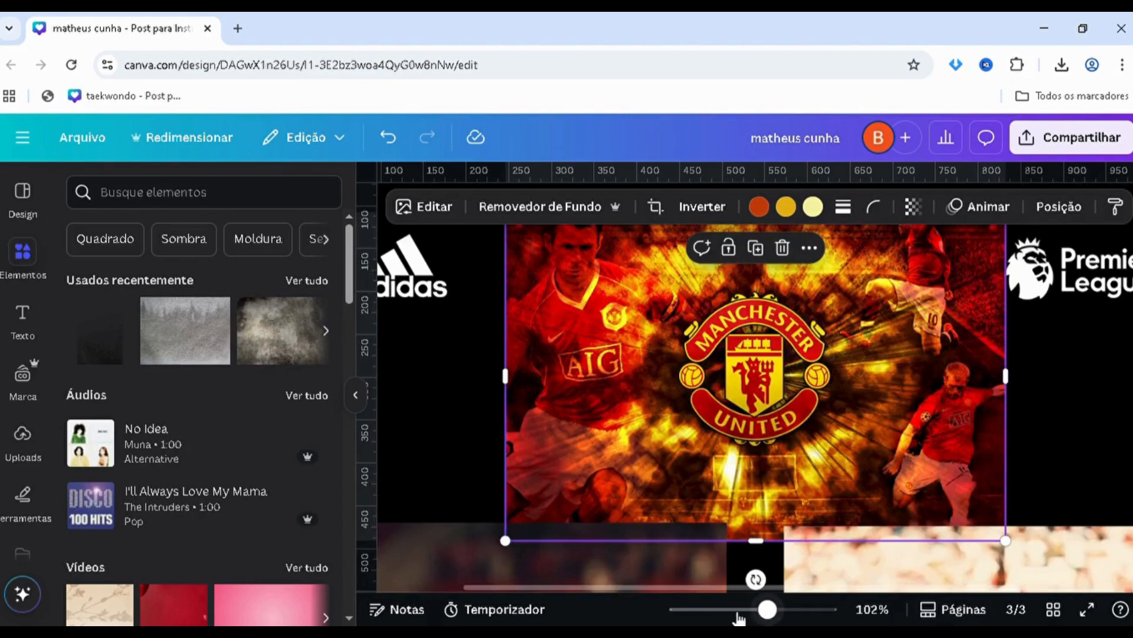
drag(734, 609, 747, 610)
scroll(626, 319, up, 2)
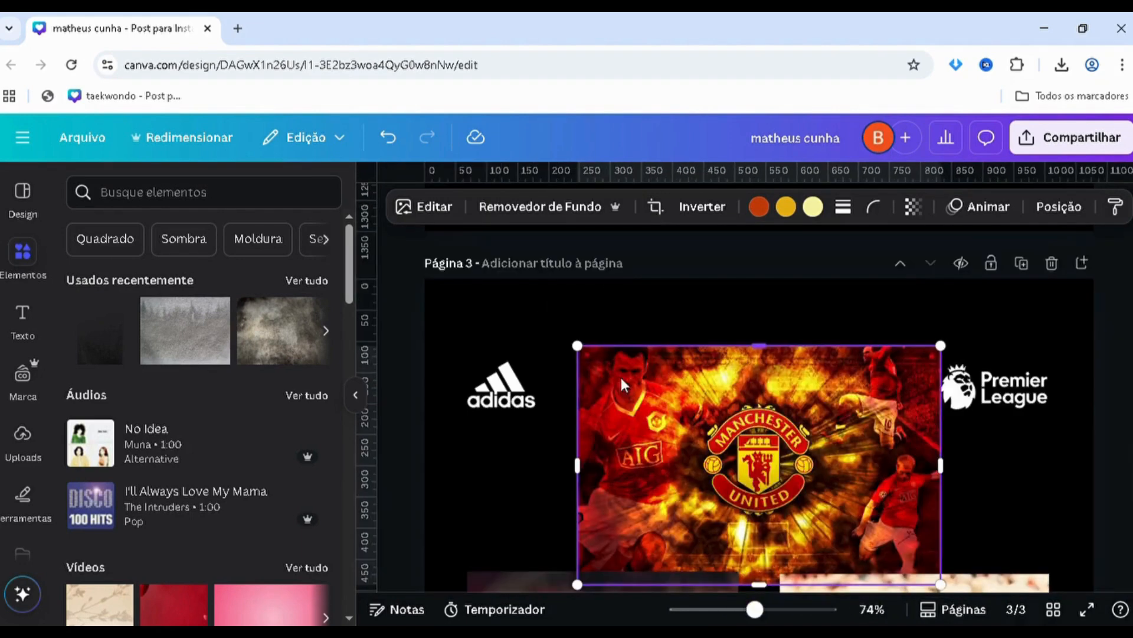
scroll(624, 376, down, 2)
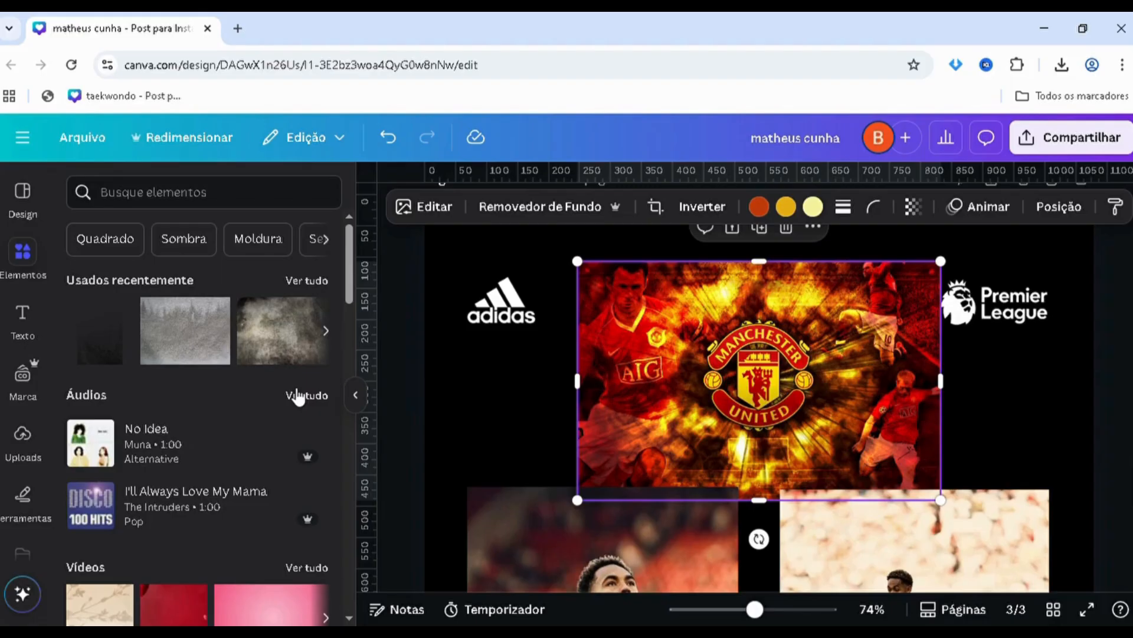
- Undo the widening and height extension of the crest image on page 3, restoring its square crop
click(746, 620)
scroll(709, 425, up, 3)
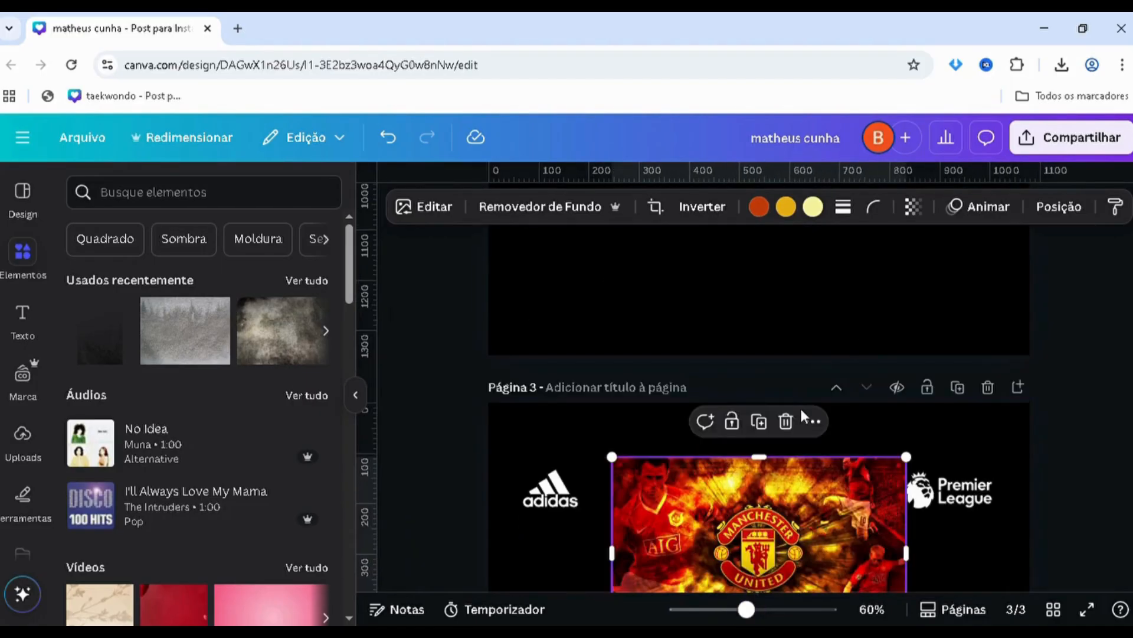
scroll(797, 416, down, 4)
scroll(795, 416, up, 3)
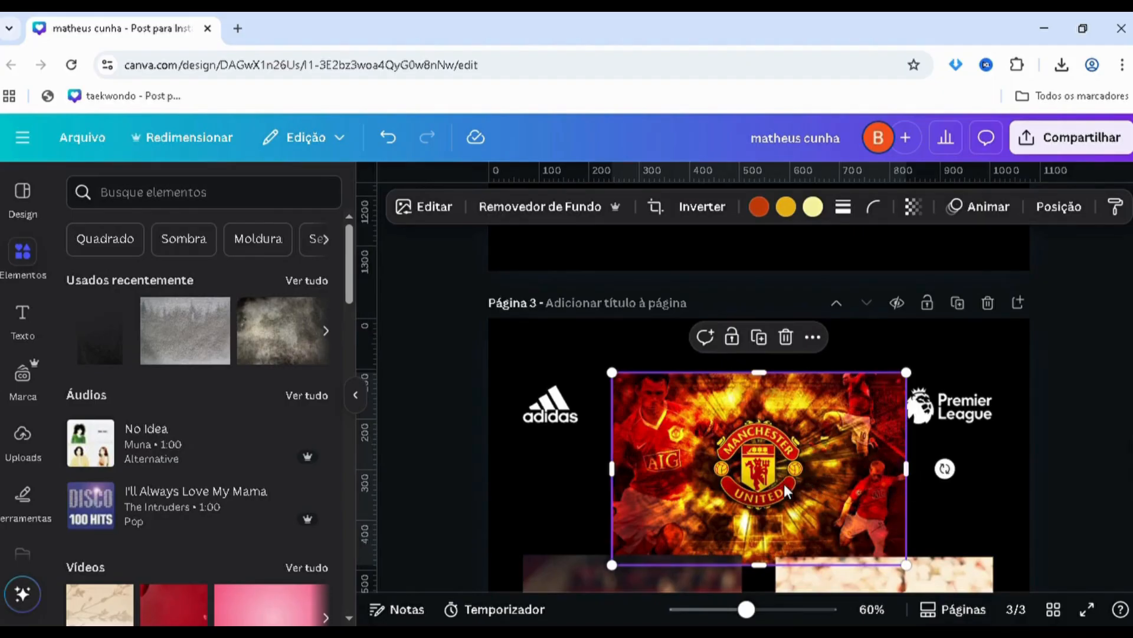
scroll(785, 485, up, 2)
key(ctrl+z)
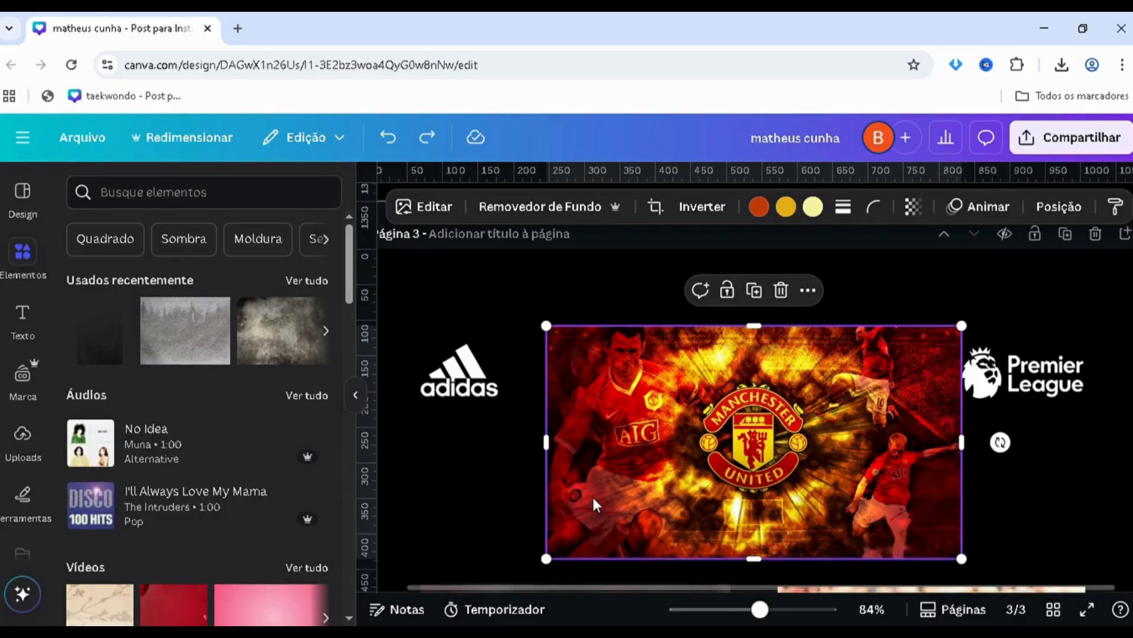
key(ctrl+y)
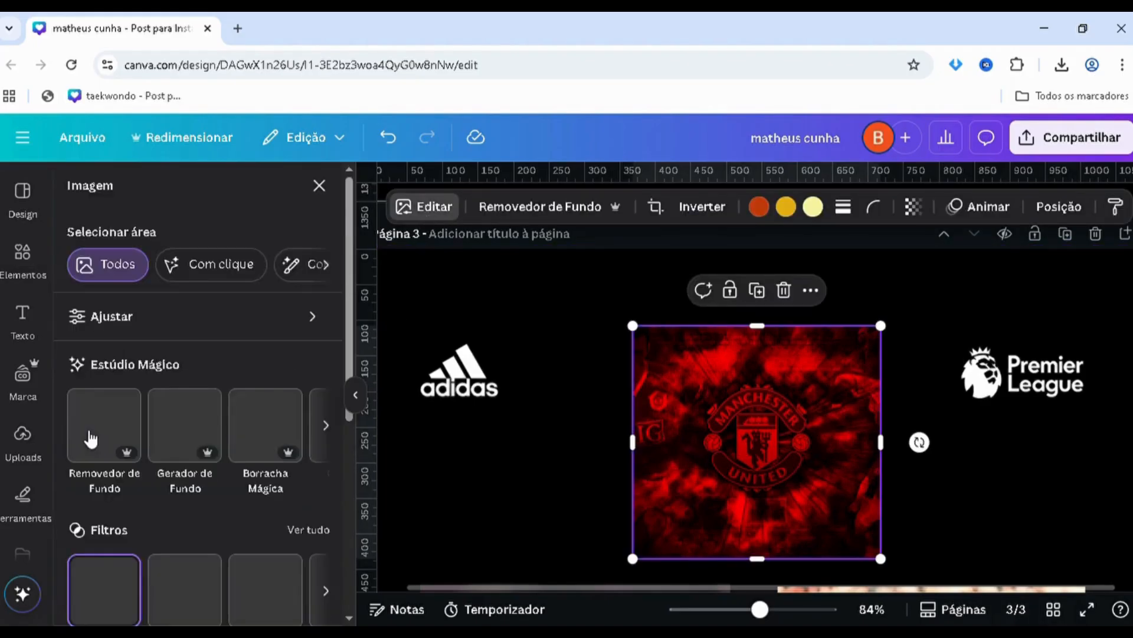
- Apply a custom Duotone to the crest image with red highlights, black #000000 shadows and an intensity of 100
scroll(104, 438, down, 2)
scroll(216, 438, down, 1)
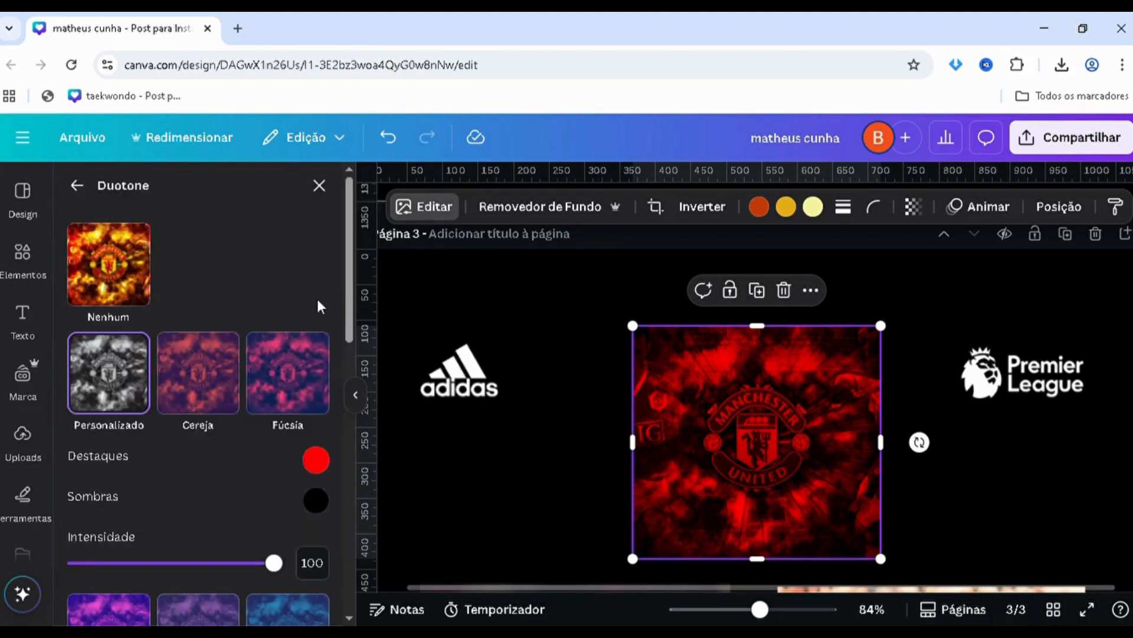
scroll(125, 299, down, 3)
scroll(125, 300, up, 3)
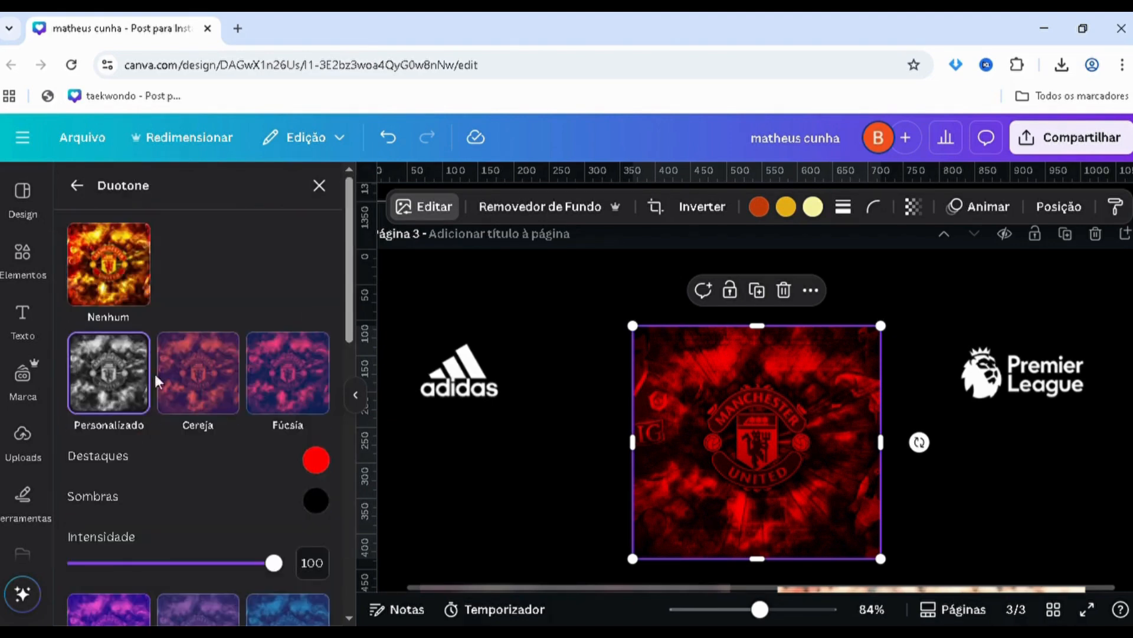
click(316, 460)
click(398, 409)
click(317, 512)
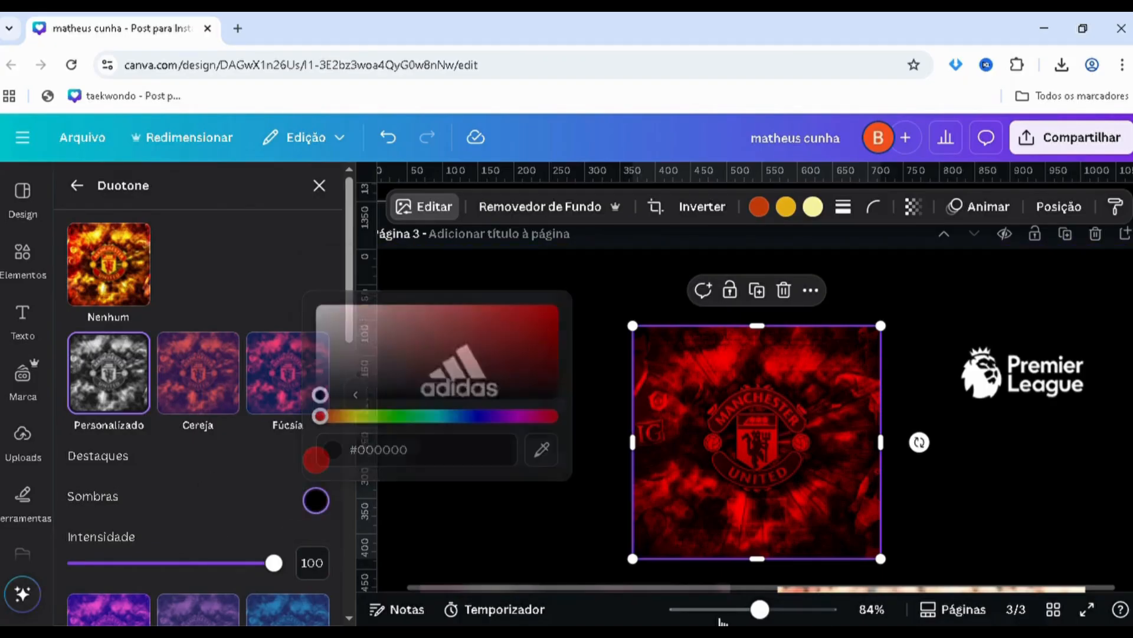
- Move the red duotone crest image from page 3 onto the blank page 2
click(735, 610)
click(523, 481)
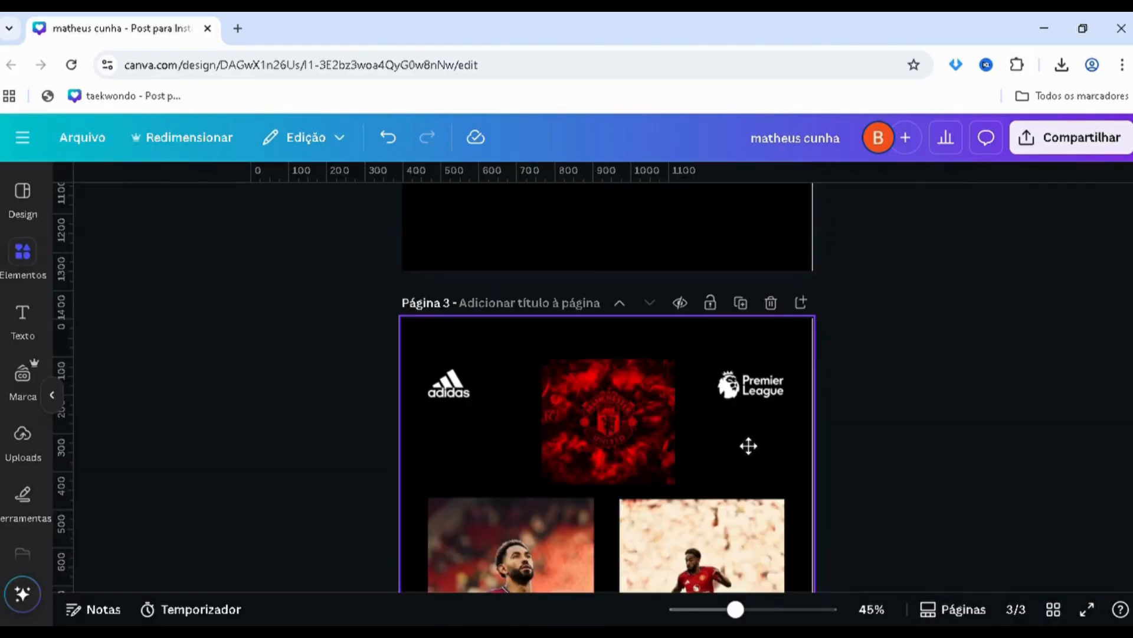
mouse_move(748, 446)
mouse_down()
mouse_move(753, 407)
mouse_move(756, 427)
mouse_up()
scroll(753, 408, up, 5)
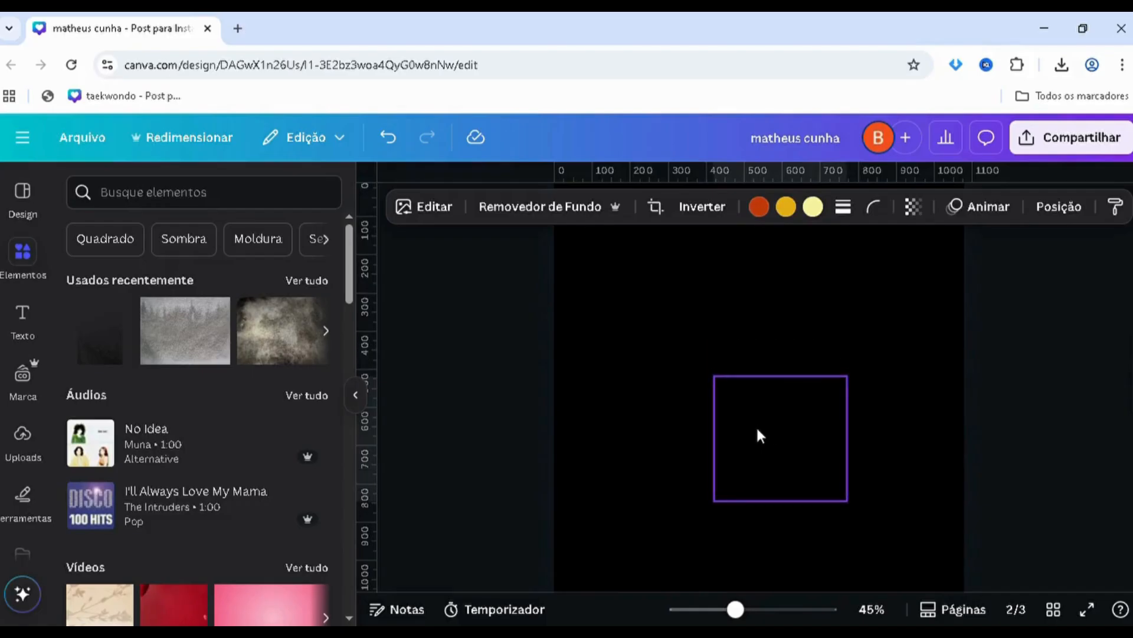
- Enlarge the crest image beyond the edges of page 2 so it covers the page, and centre the crest on it
drag(714, 376, 224, 195)
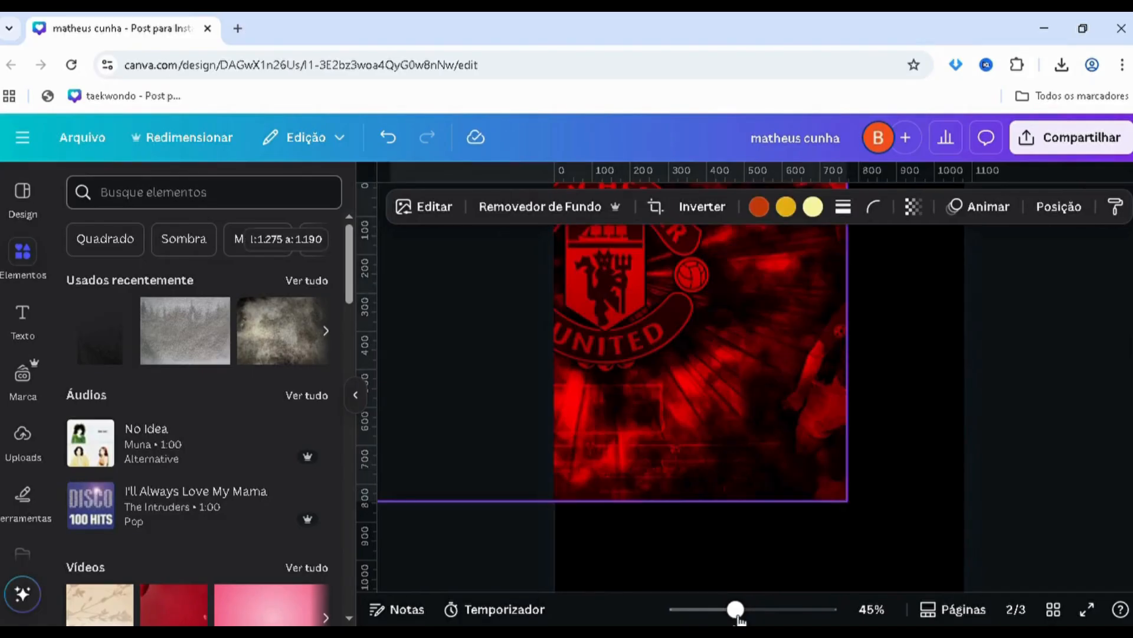
scroll(615, 473, down, 5)
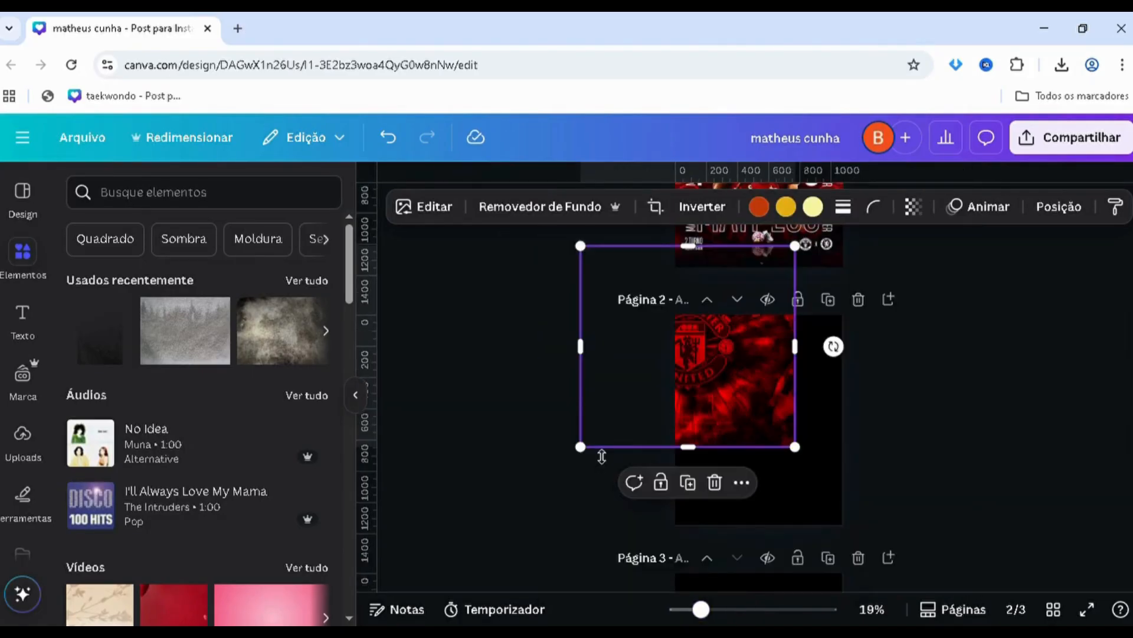
drag(594, 460, 435, 584)
drag(483, 471, 653, 480)
scroll(644, 469, up, 3)
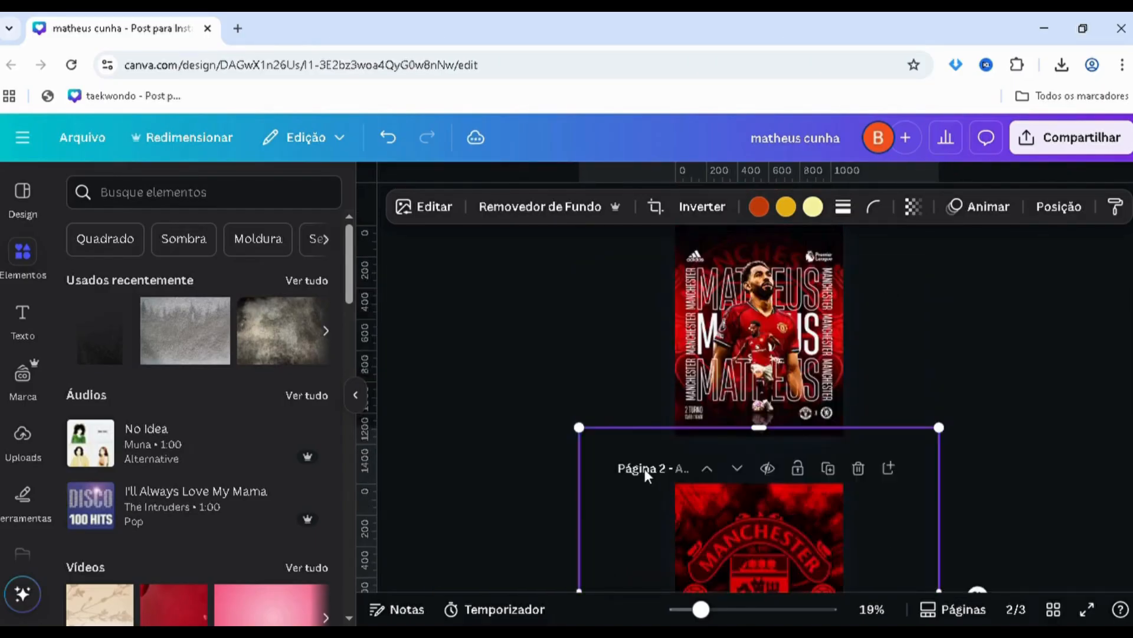
scroll(586, 462, down, 3)
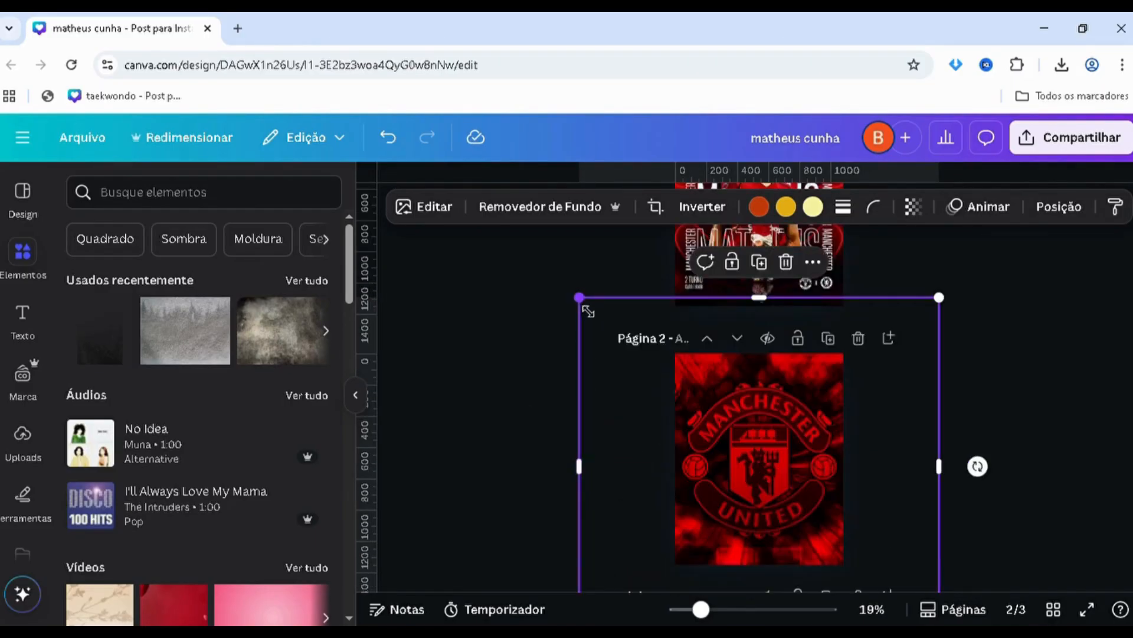
drag(580, 301, 562, 287)
scroll(647, 410, down, 3)
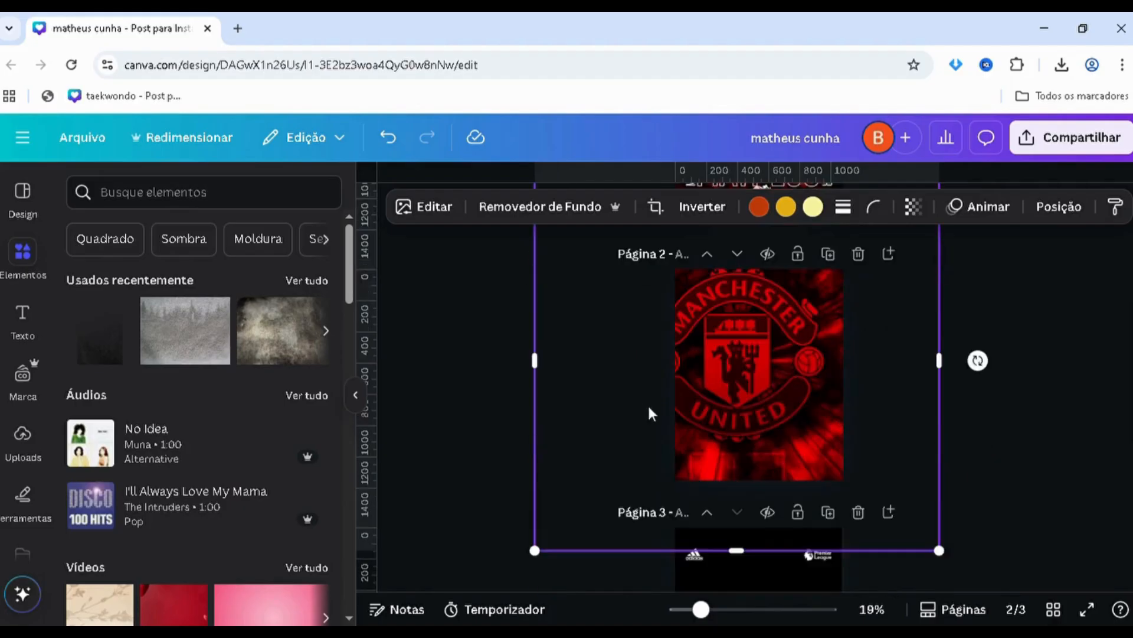
drag(681, 433, 683, 435)
click(477, 443)
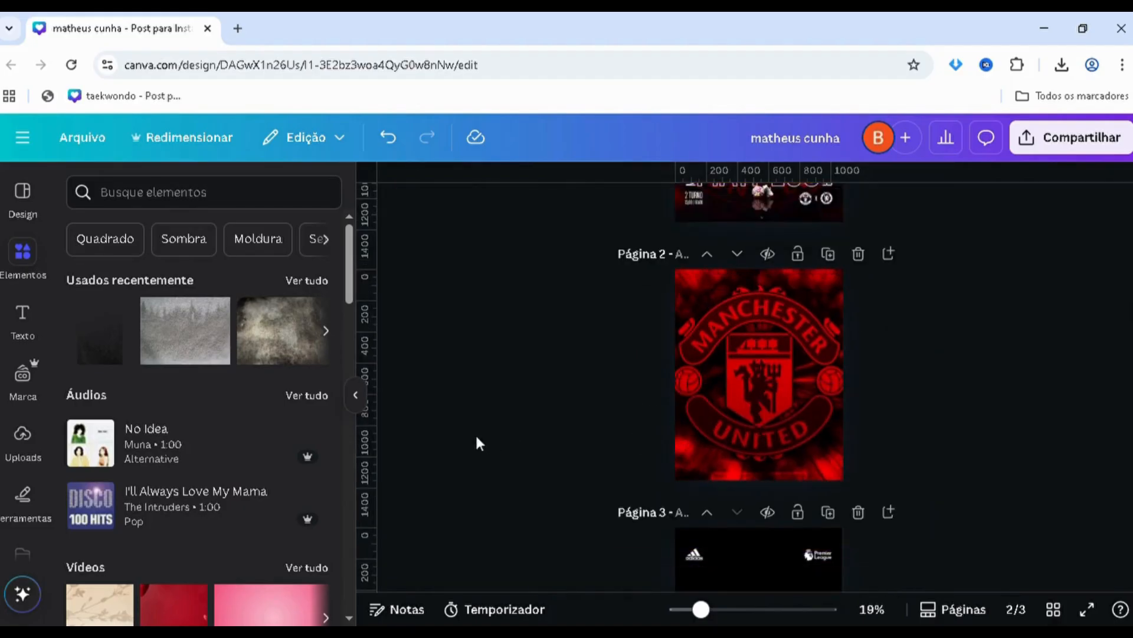
- Examine the crest background on page 2 from its upper edge down to its lower edge
scroll(614, 431, up, 3)
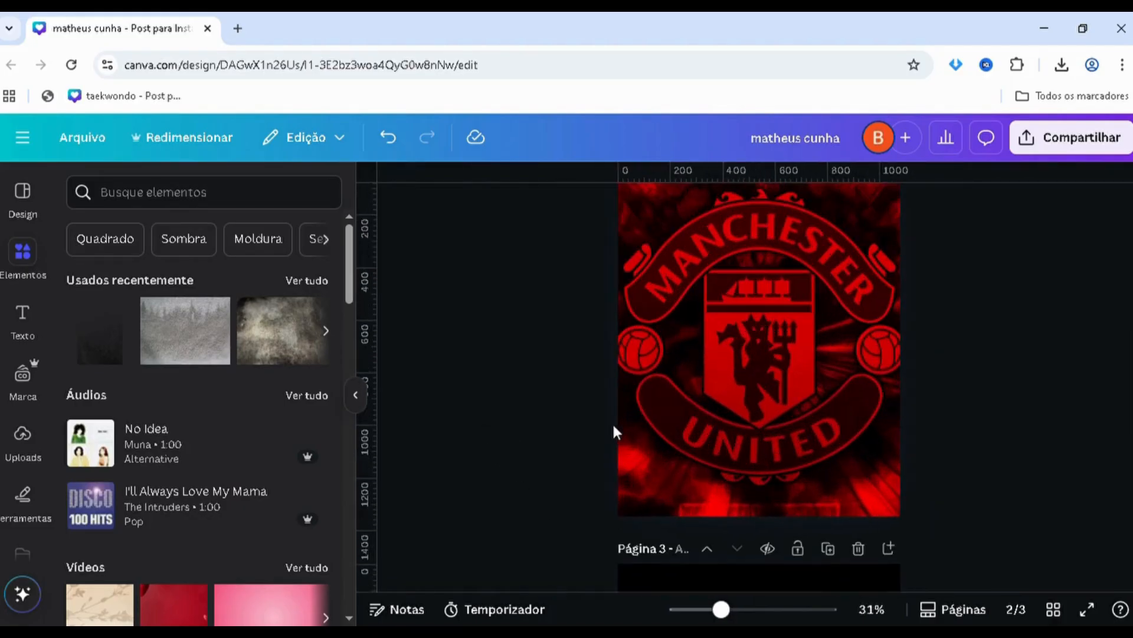
scroll(600, 437, up, 1)
scroll(602, 455, down, 1)
scroll(810, 293, up, 1)
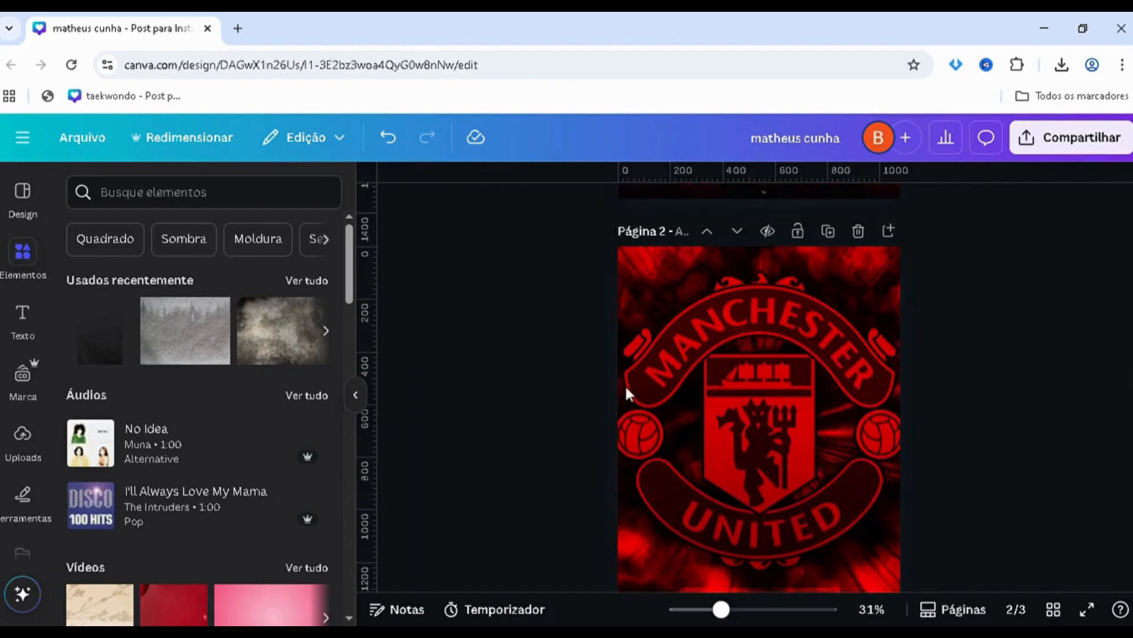
scroll(895, 305, down, 1)
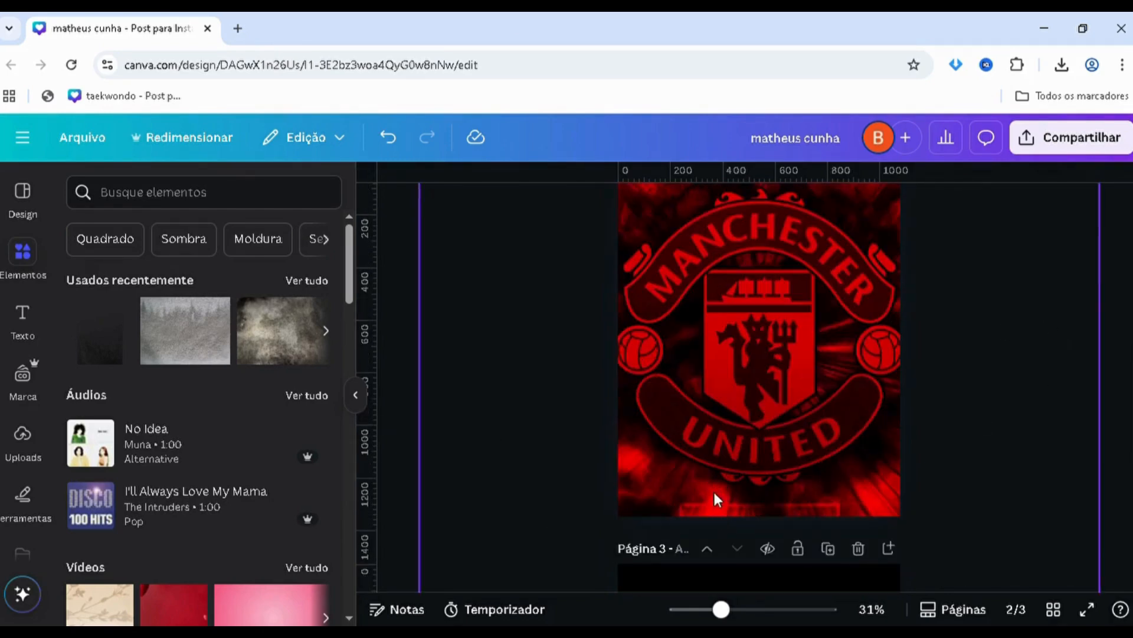
scroll(851, 443, up, 2)
scroll(847, 457, down, 1)
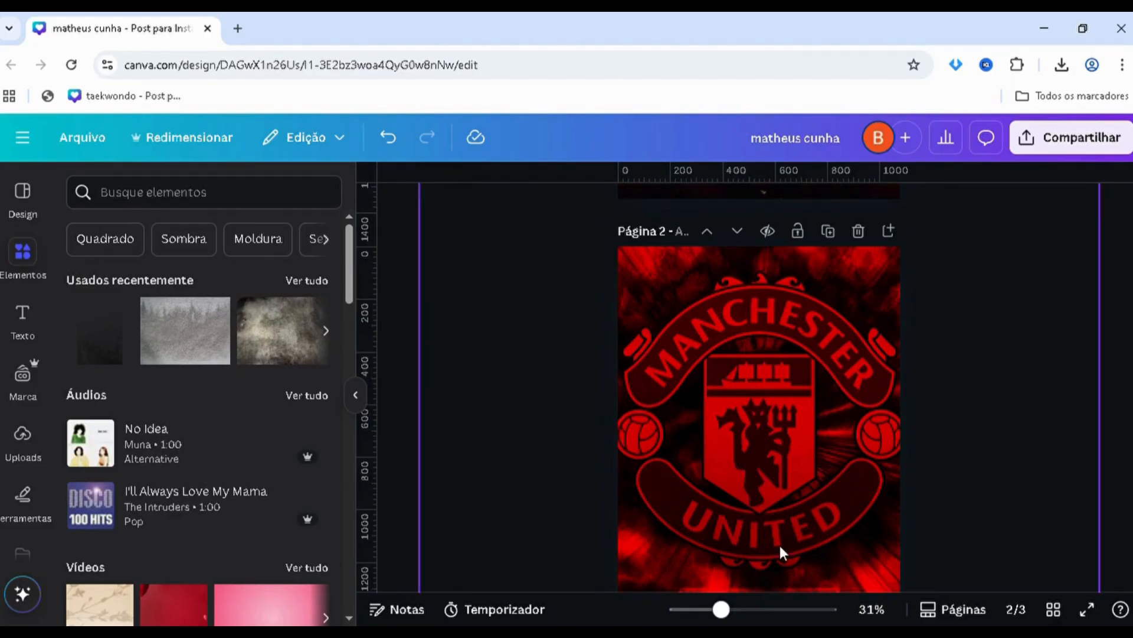
- Add a square shape from the basic shapes over the upper part of the crest on page 2
click(202, 206)
click(299, 293)
scroll(278, 297, down, 5)
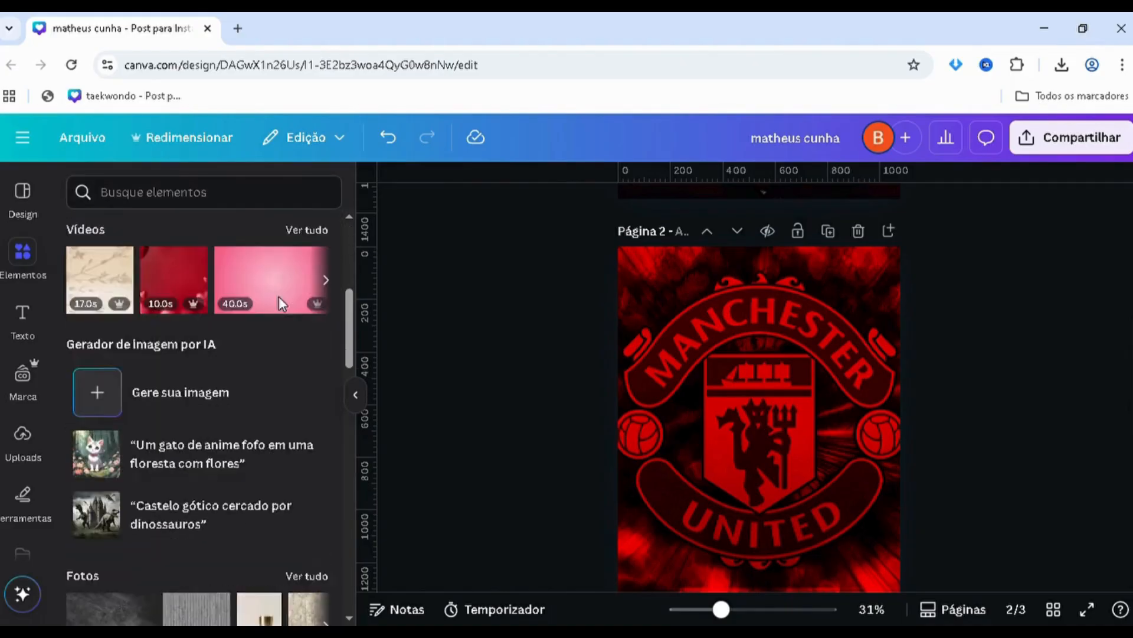
scroll(279, 296, down, 10)
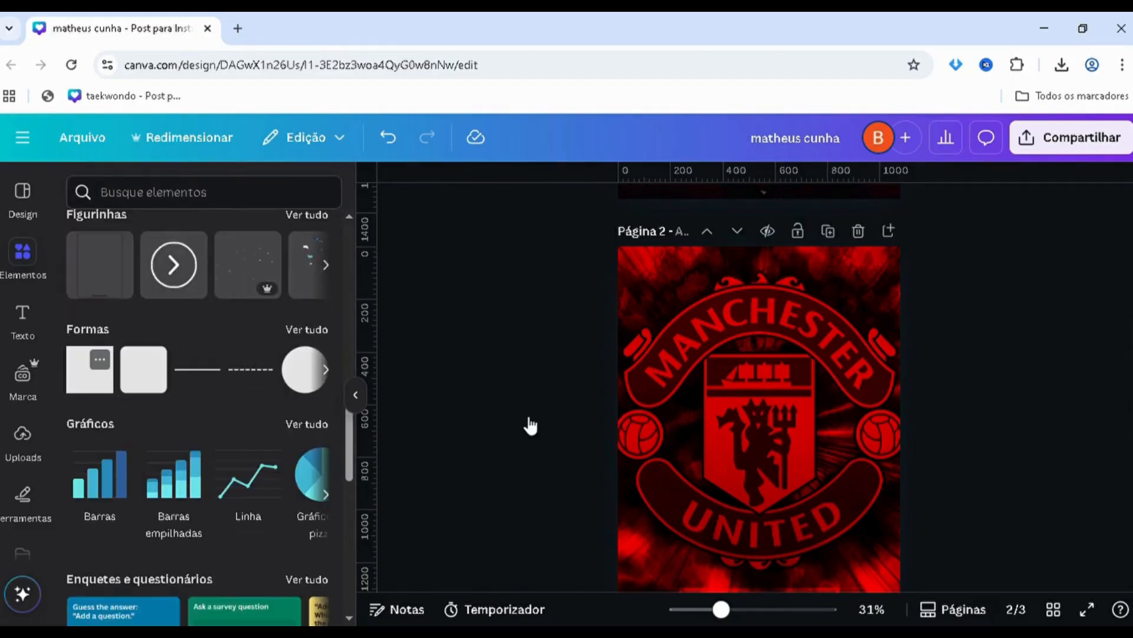
drag(716, 350, 673, 253)
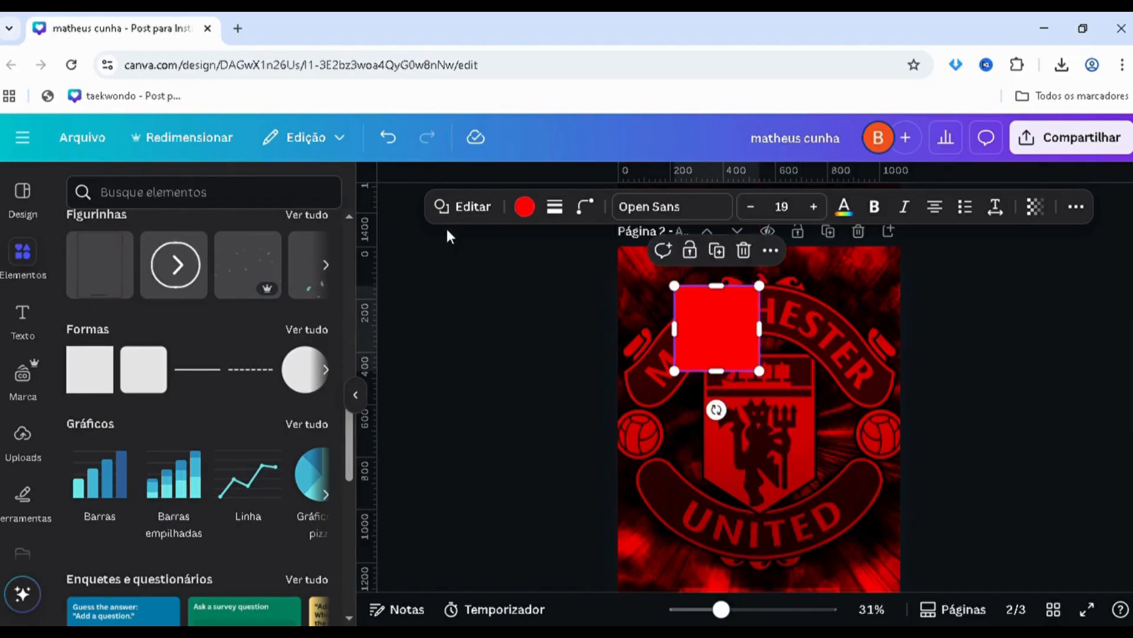
- Fill the square with the document's black-to-transparent gradient
click(525, 206)
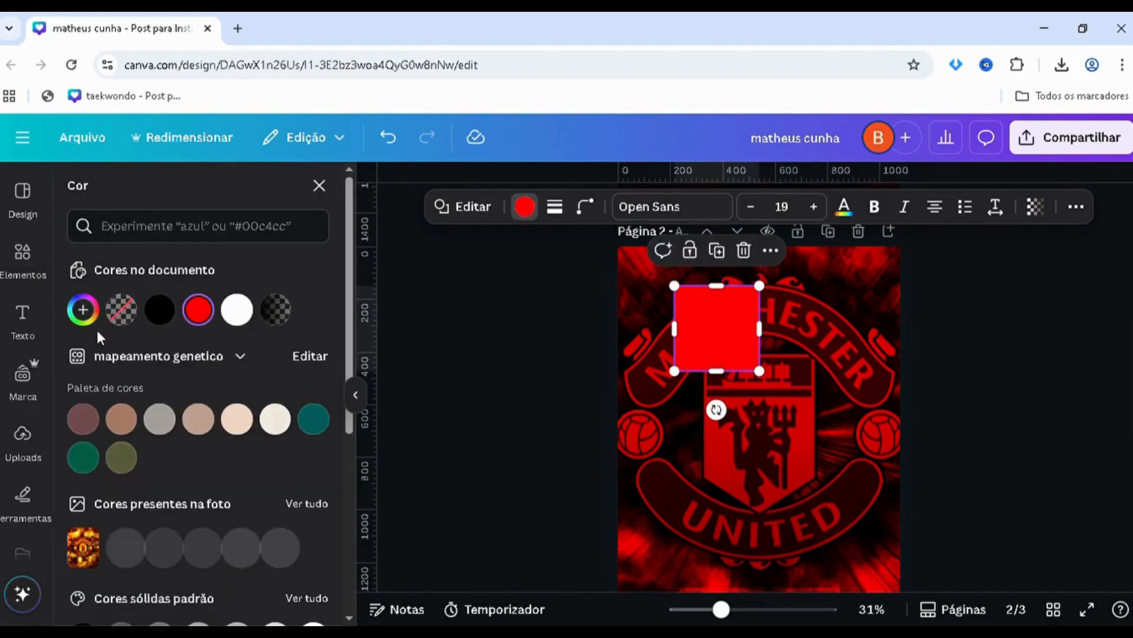
click(159, 310)
click(274, 311)
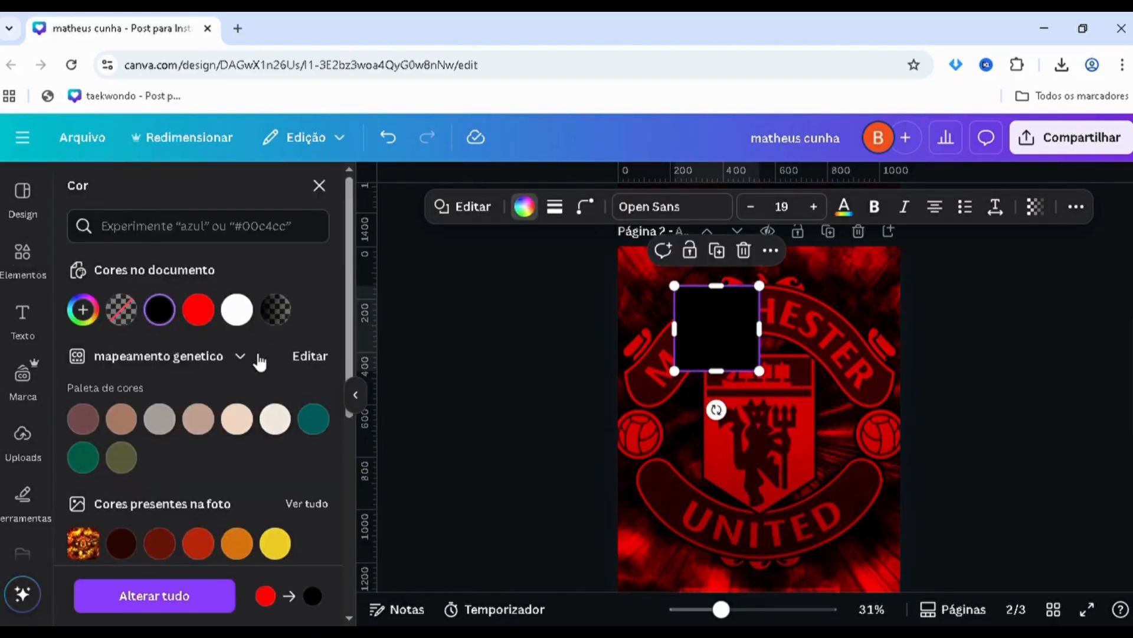
- Vary the opacity of the gradient's second #000000 colour and return it to 0%
click(83, 309)
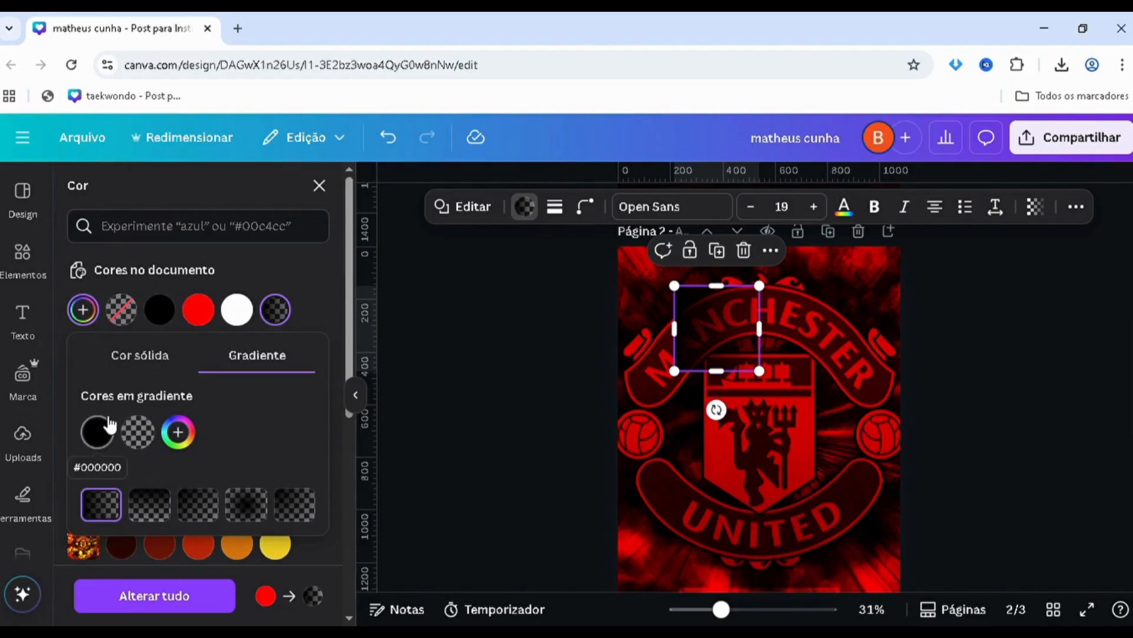
click(145, 436)
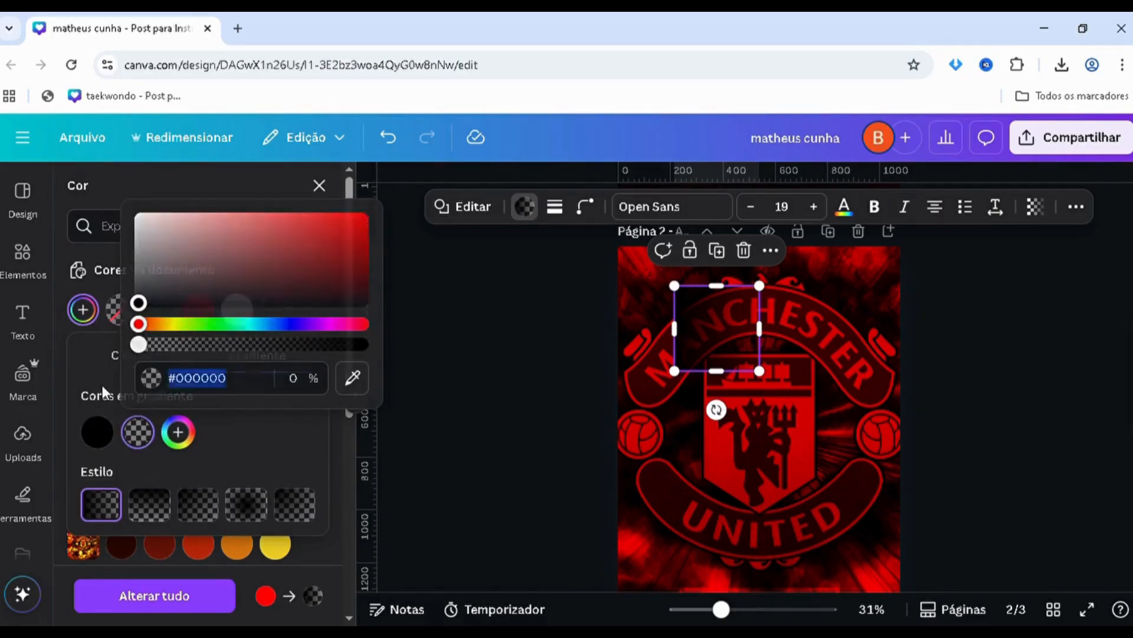
click(68, 387)
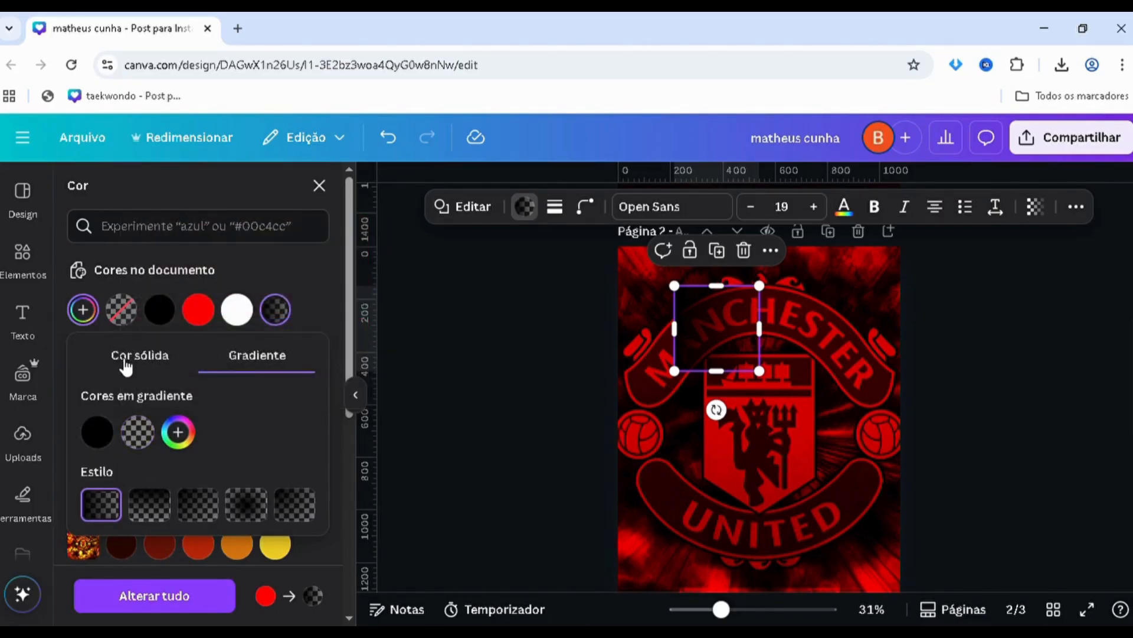
click(138, 432)
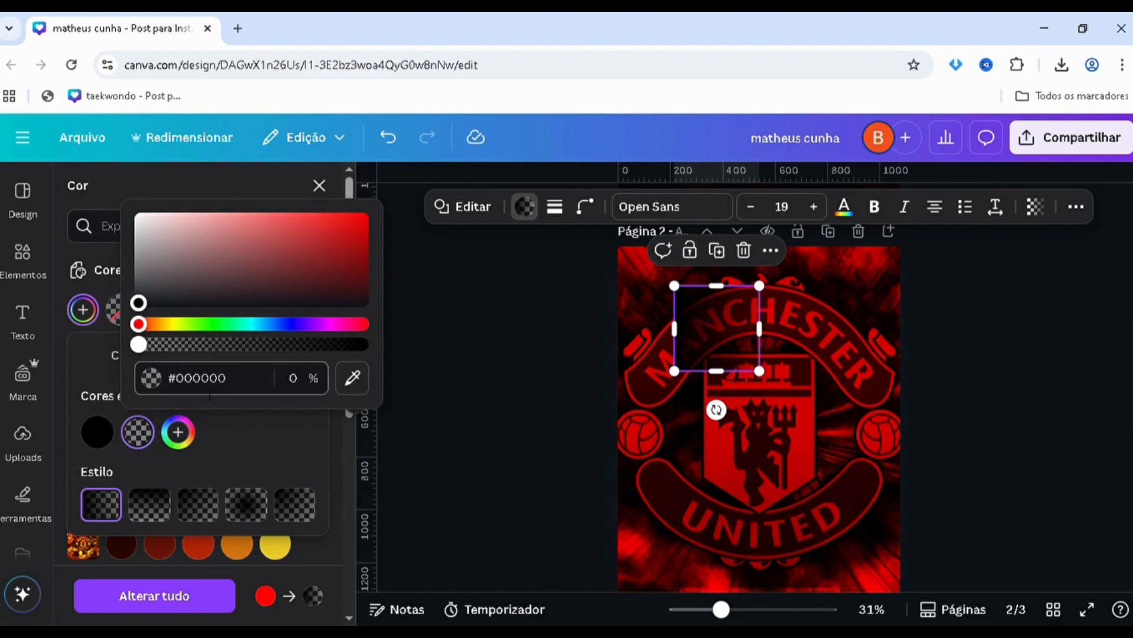
click(349, 344)
drag(359, 365, 37, 362)
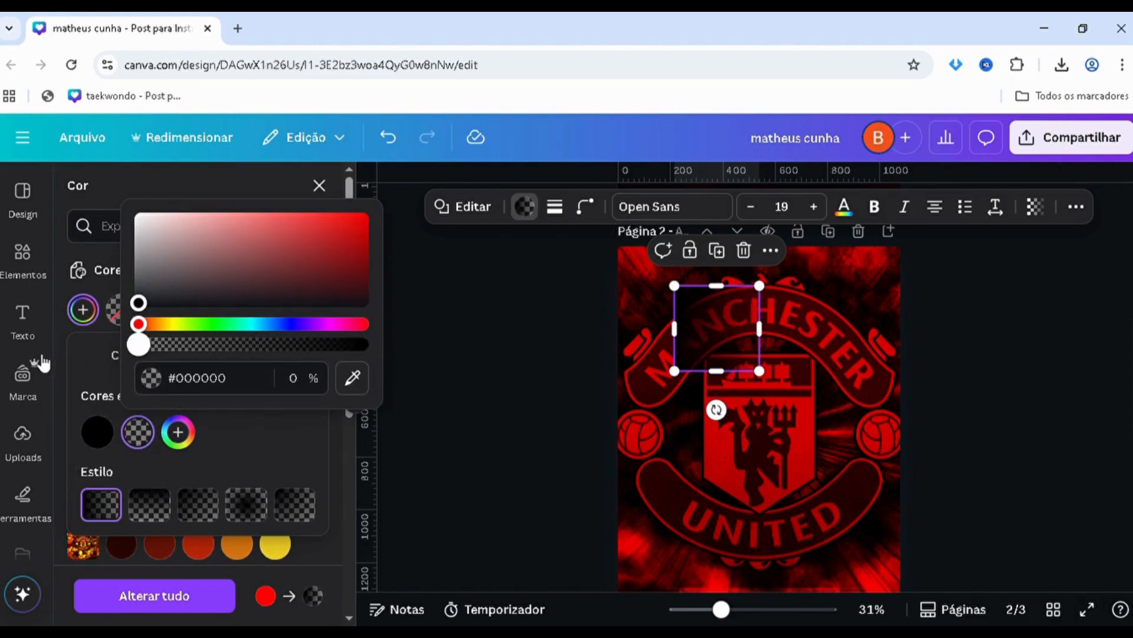
click(466, 392)
- Rotate the gradient square 90° with its black side up and stretch it across the full width along page 2's upper edge
scroll(551, 398, up, 5)
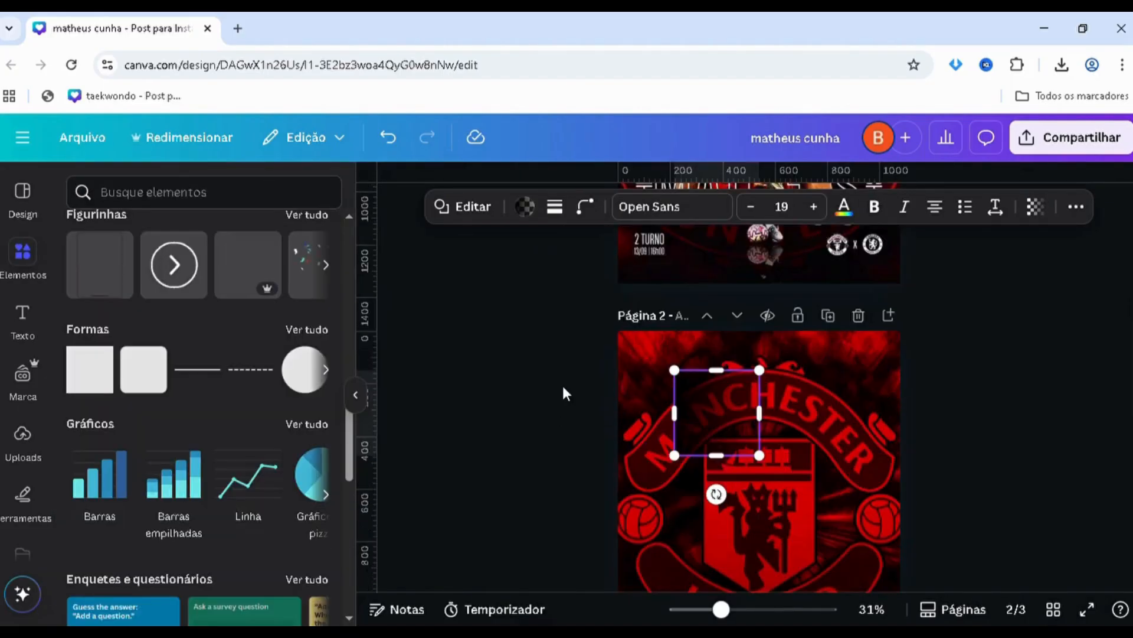
scroll(664, 425, down, 3)
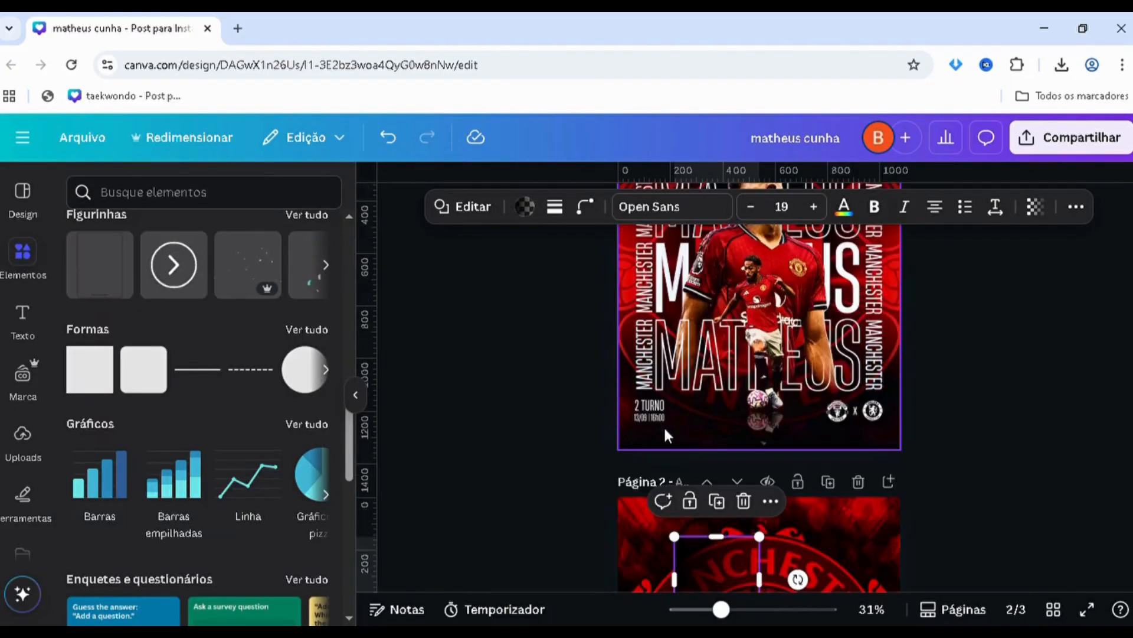
scroll(674, 360, up, 2)
scroll(769, 275, down, 5)
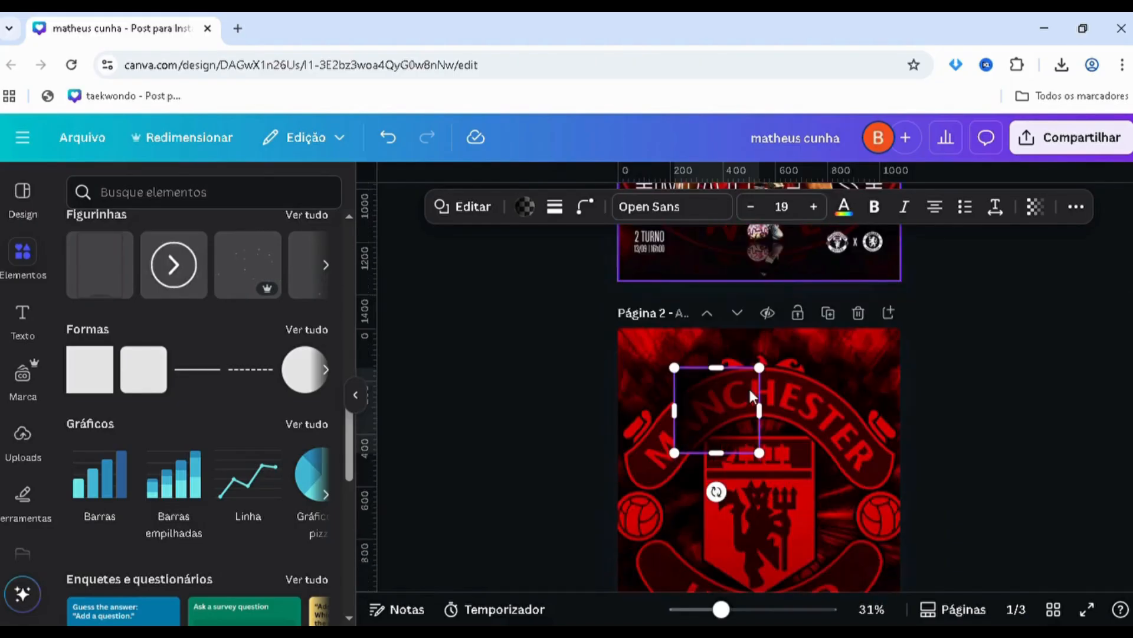
click(688, 407)
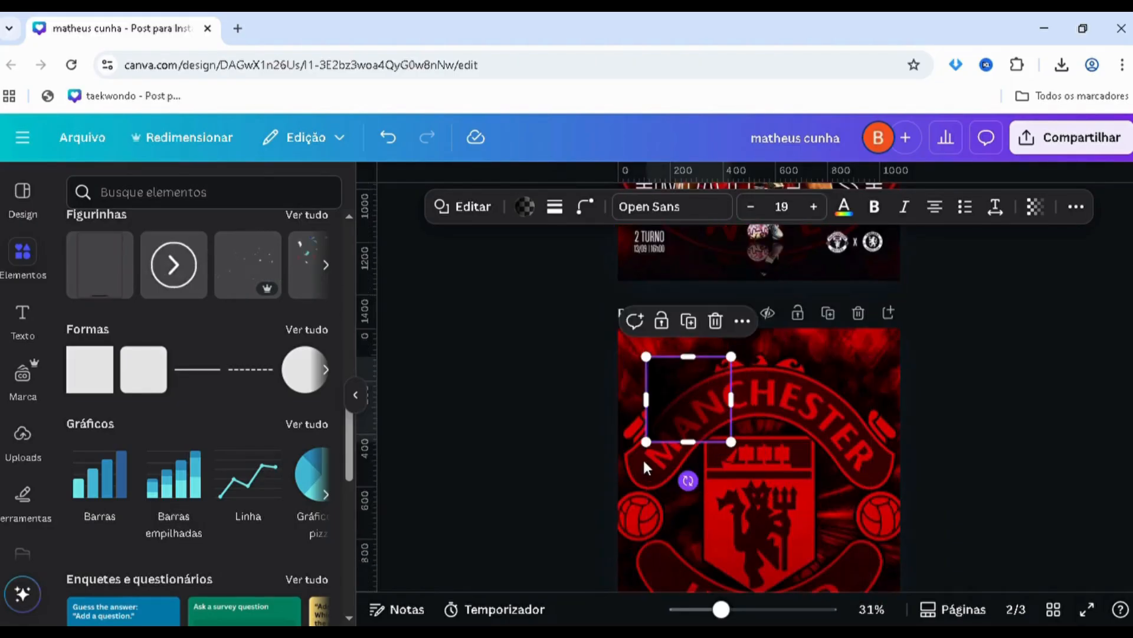
drag(685, 472, 915, 357)
drag(693, 359, 701, 374)
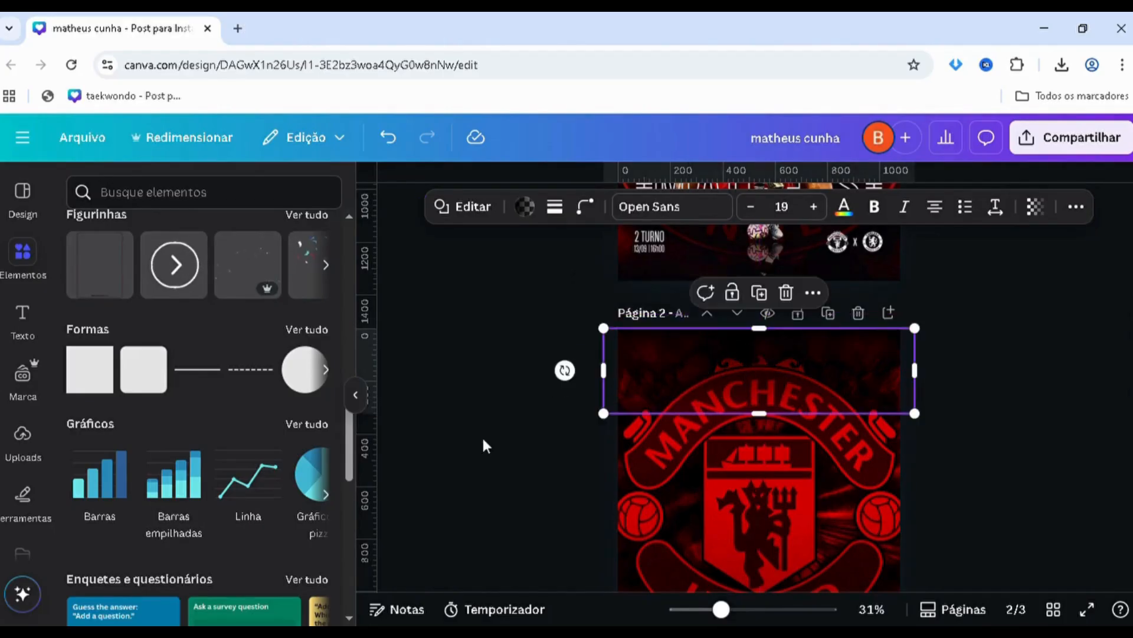
click(460, 451)
scroll(653, 326, down, 1)
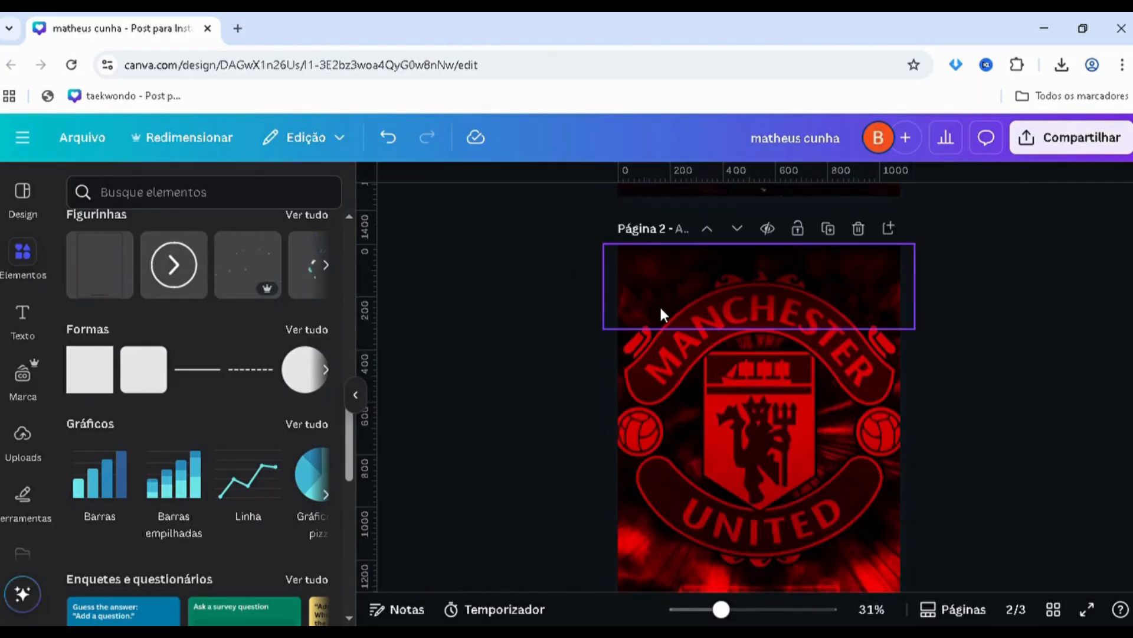
- Place a copy of the black gradient along page 2's lower edge, rotated 180° so its black side faces down
drag(663, 306, 664, 387)
scroll(674, 449, down, 3)
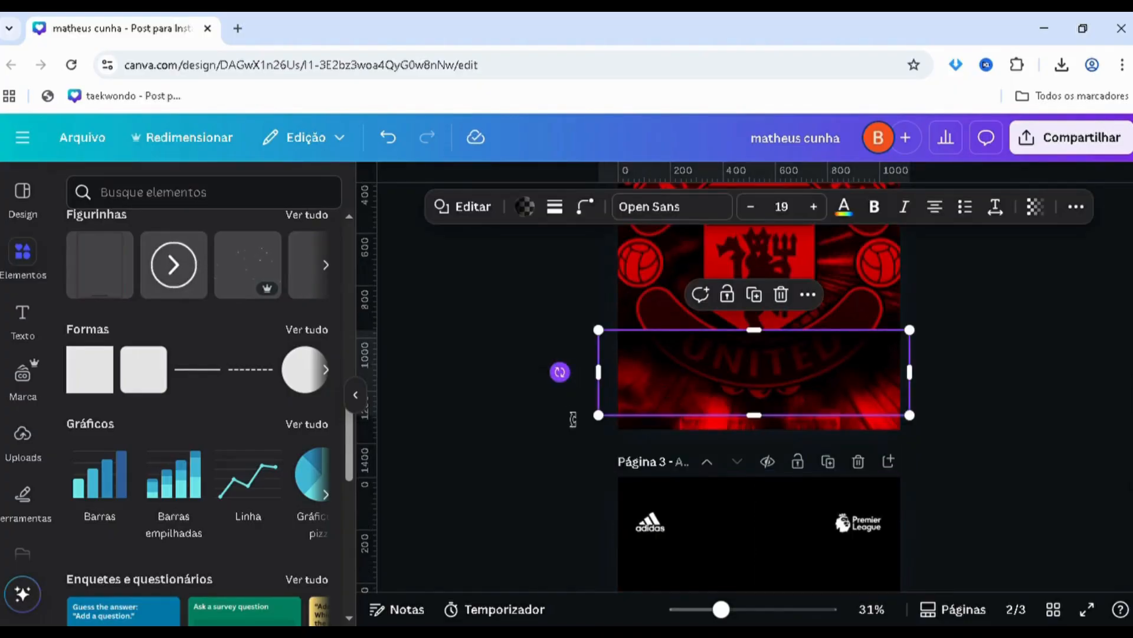
drag(560, 372, 949, 412)
drag(832, 380, 790, 406)
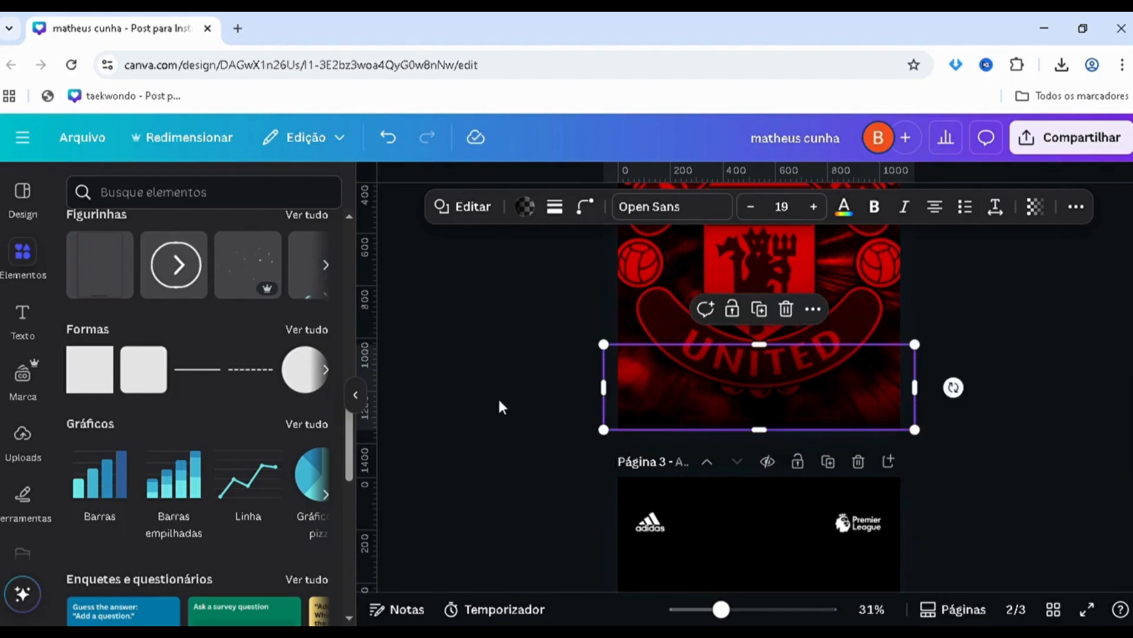
click(496, 402)
scroll(493, 402, up, 2)
scroll(598, 446, down, 1)
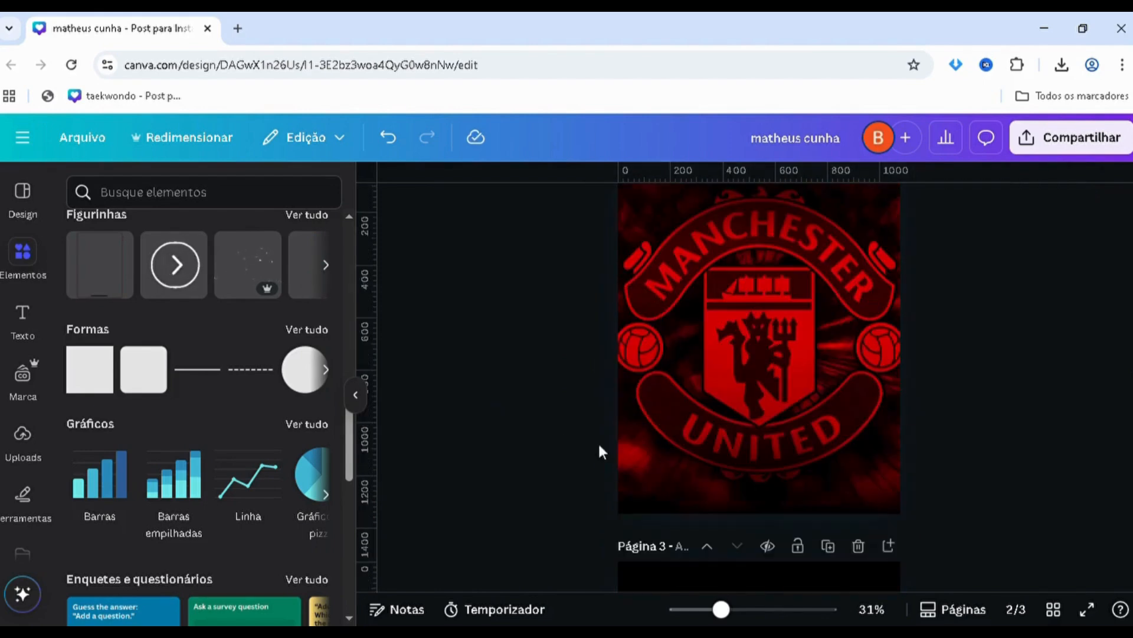
- Shift the crest image slightly down behind page 2's gradients and compare the background with page 1's poster
click(658, 468)
drag(671, 481, 671, 481)
scroll(708, 420, up, 3)
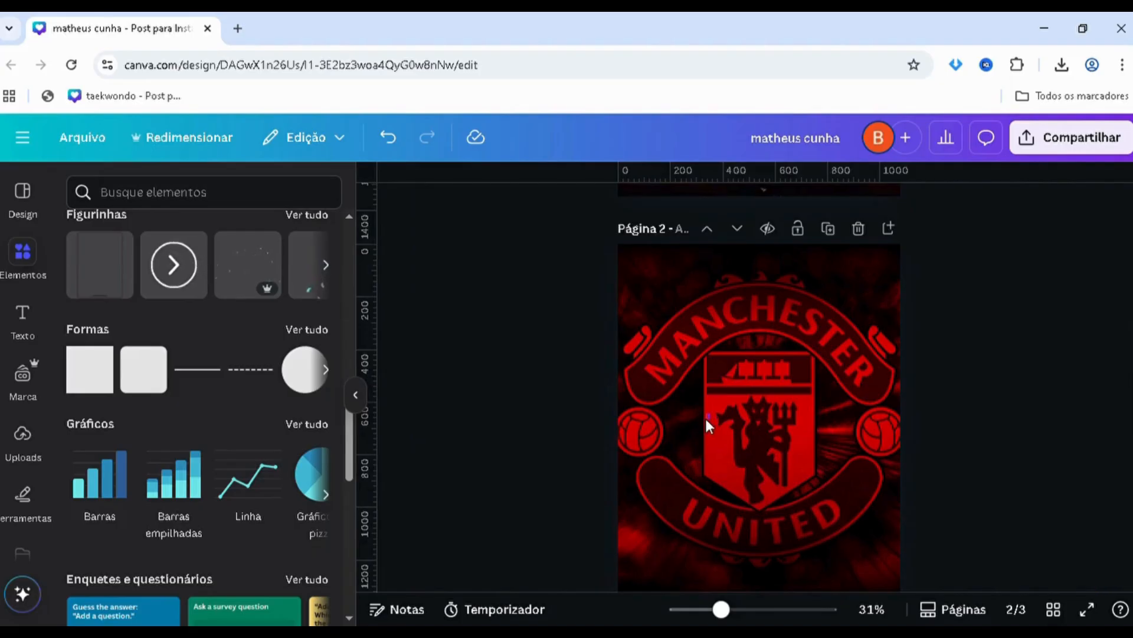
drag(691, 384, 698, 395)
click(536, 408)
scroll(536, 408, up, 5)
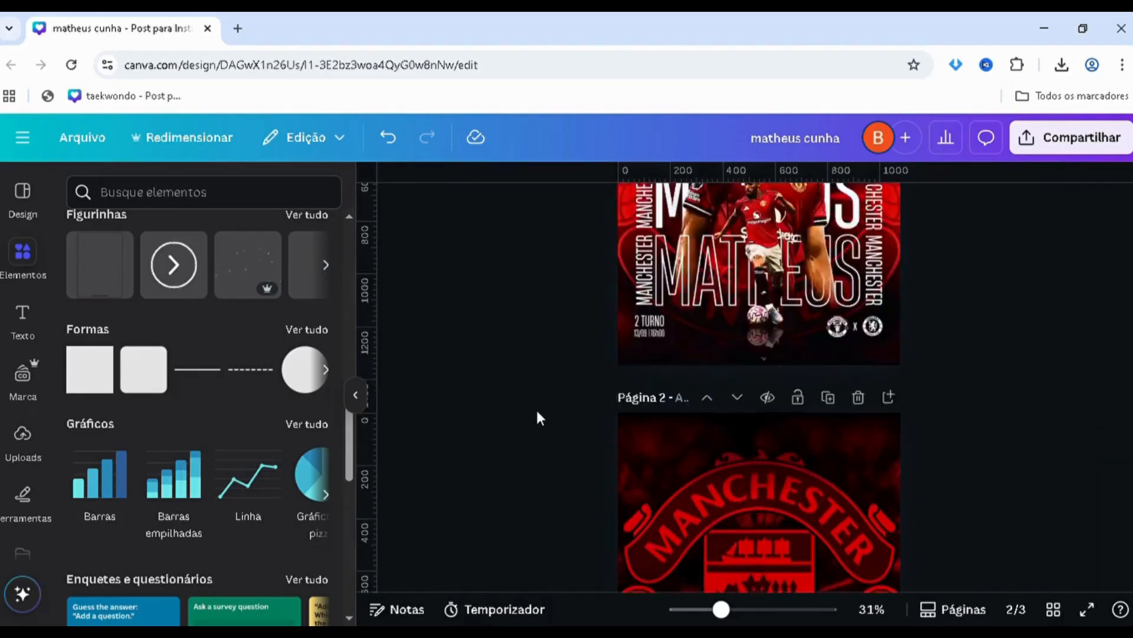
scroll(615, 473, down, 4)
scroll(615, 484, up, 2)
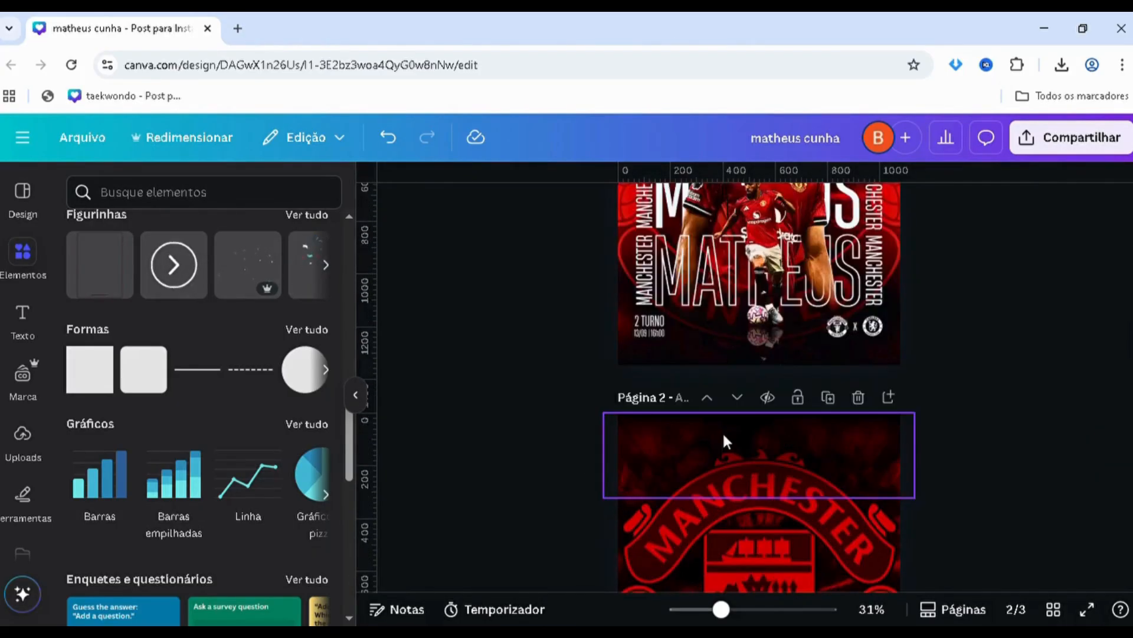
scroll(723, 437, down, 2)
scroll(700, 480, up, 5)
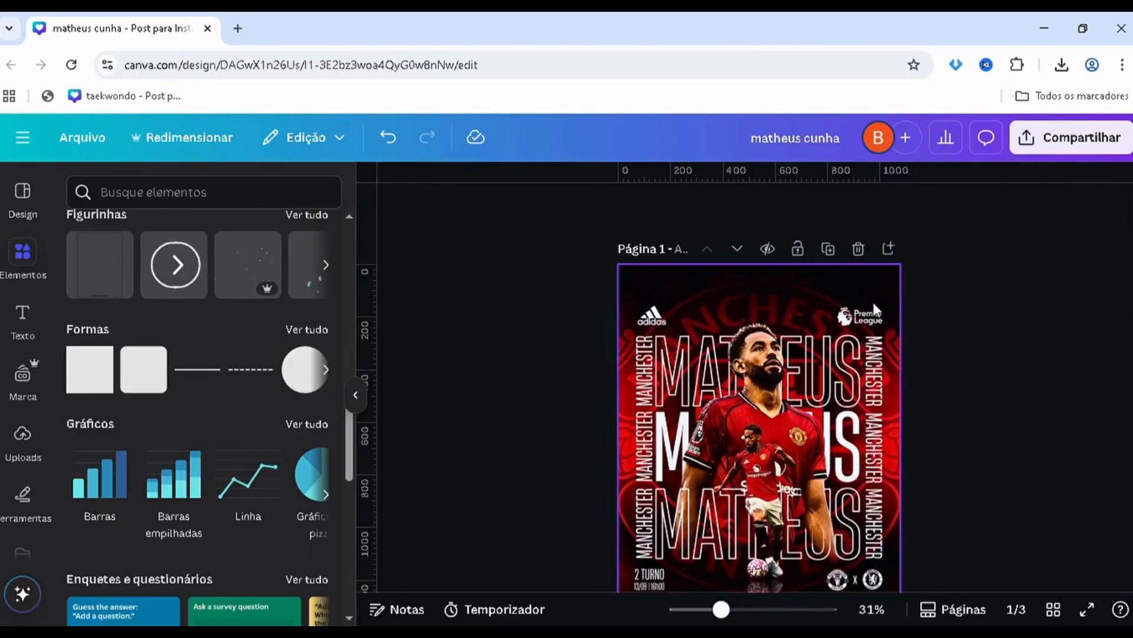
scroll(899, 408, down, 2)
scroll(738, 564, down, 10)
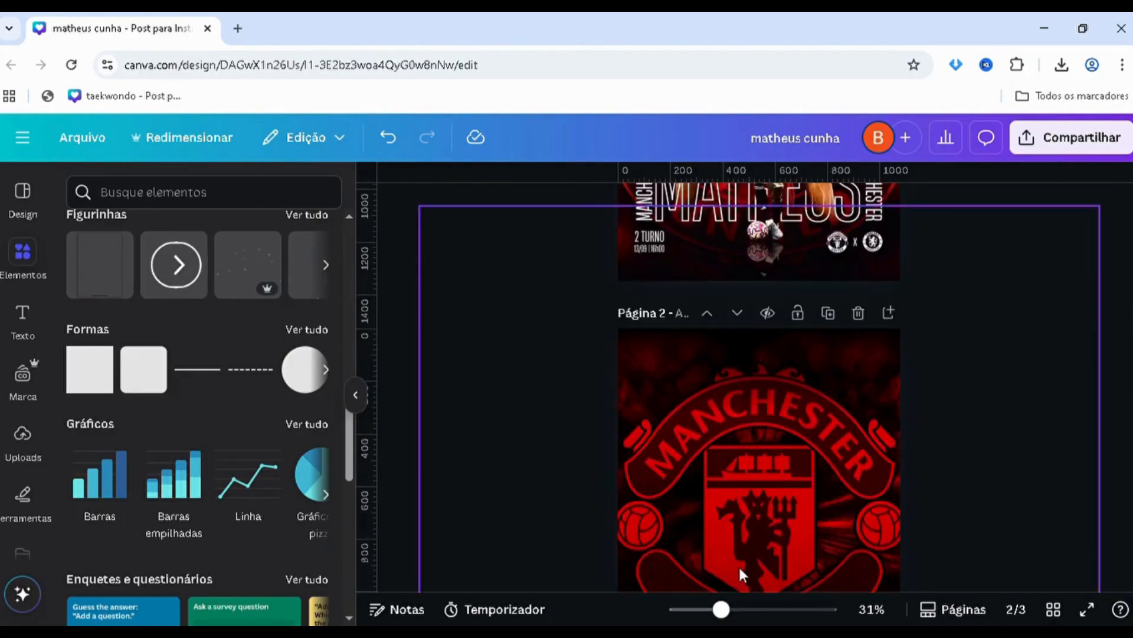
- Enlarge the crest image slightly and centre it horizontally on page 2
drag(720, 609, 710, 609)
click(708, 378)
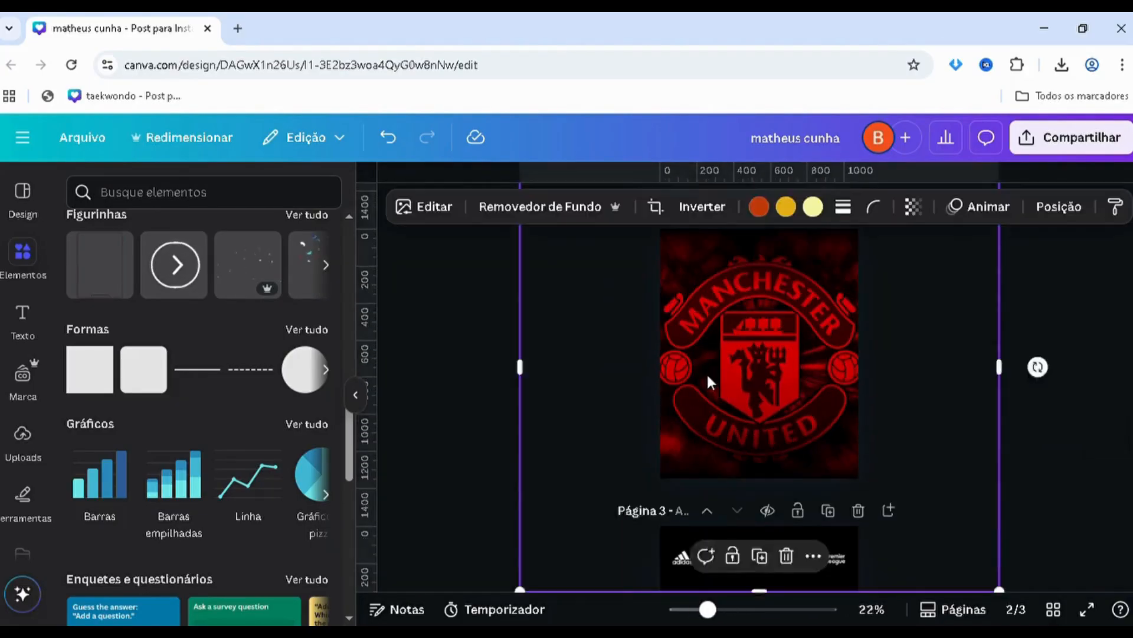
scroll(591, 354, up, 3)
drag(522, 316, 504, 308)
scroll(553, 354, down, 4)
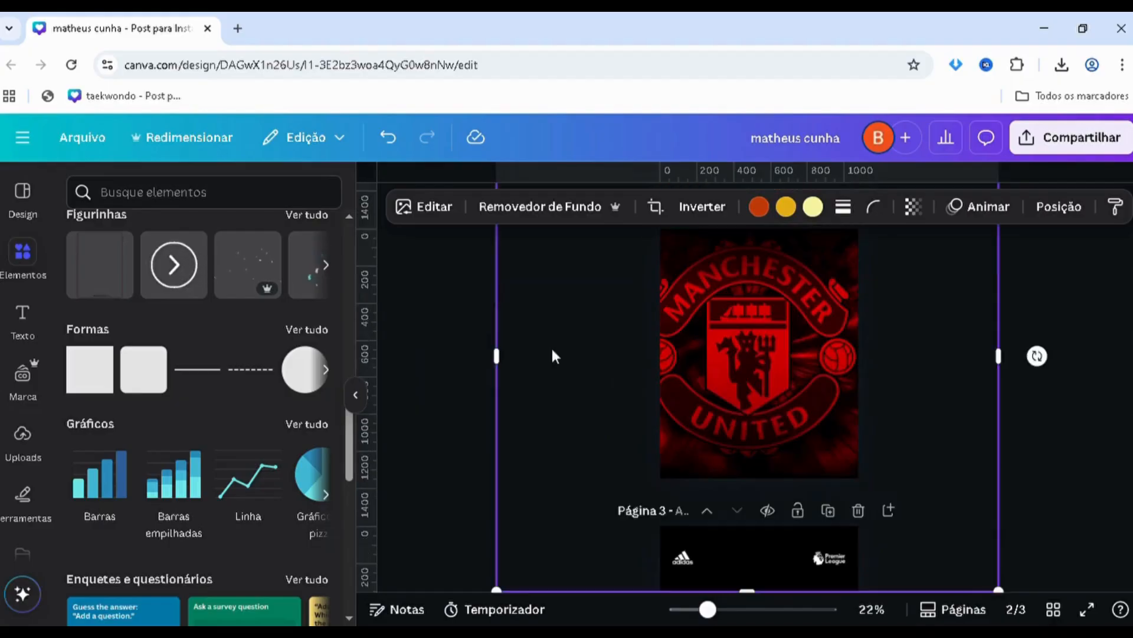
drag(590, 384, 603, 383)
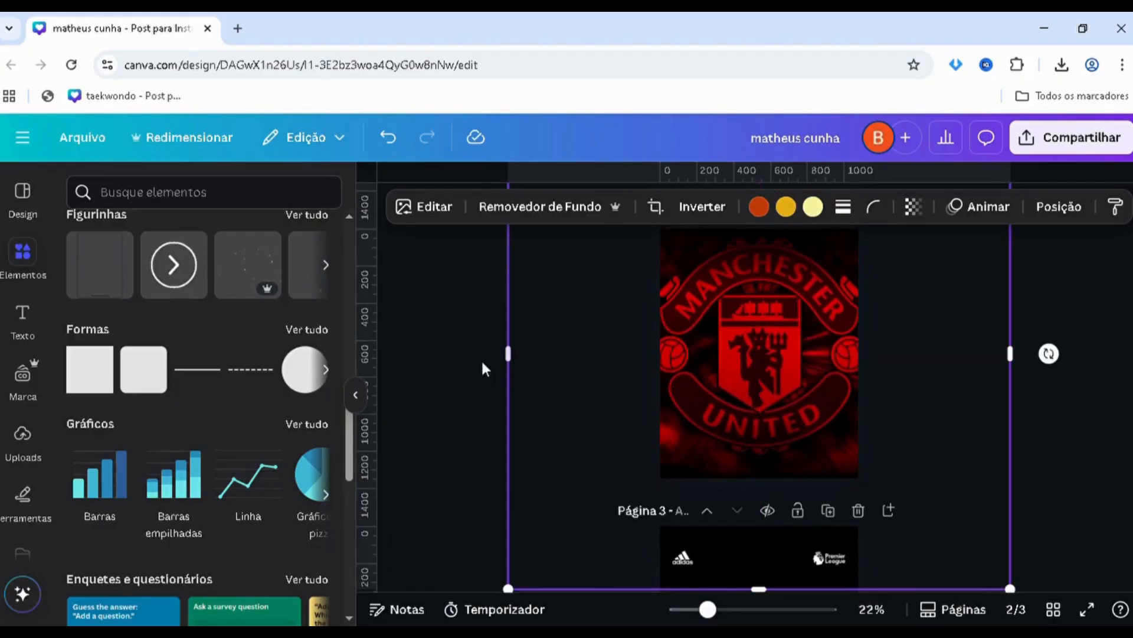
- Lower the crest image slightly while keeping it horizontally centred, and compare it with page 1's poster
click(485, 365)
scroll(489, 369, up, 2)
scroll(590, 378, down, 2)
click(703, 353)
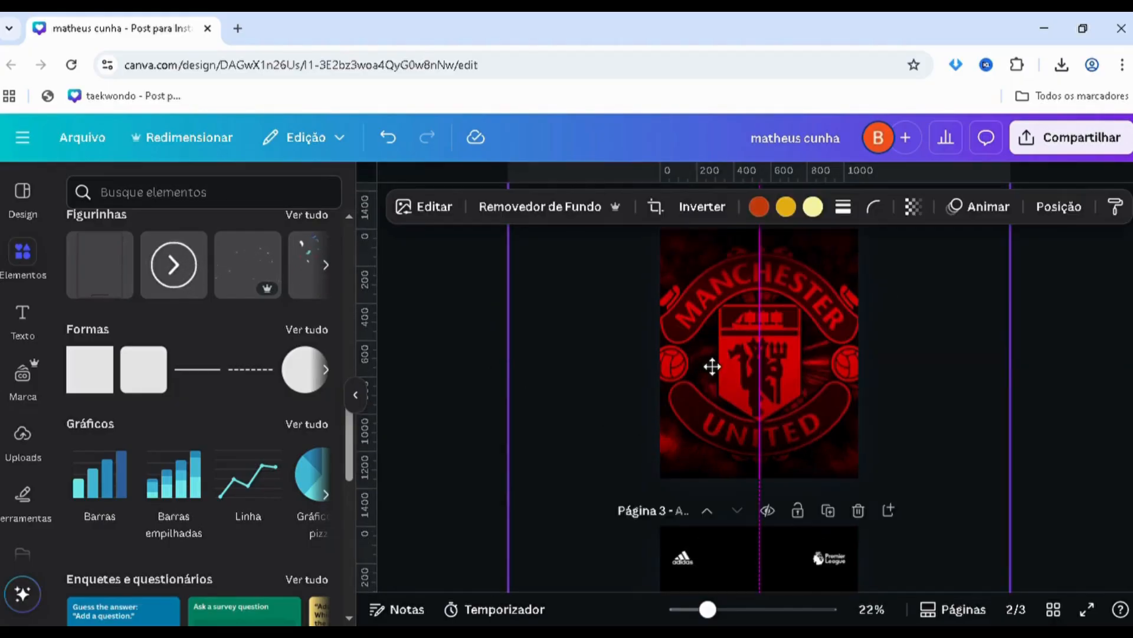
scroll(495, 254, up, 4)
scroll(525, 313, up, 4)
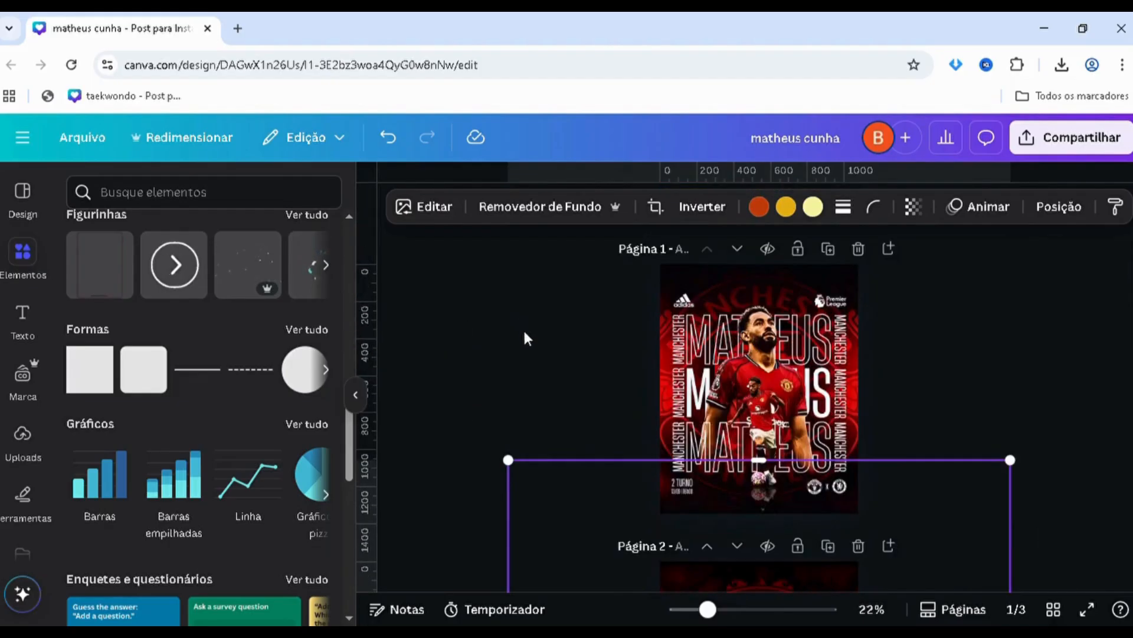
scroll(655, 378, down, 6)
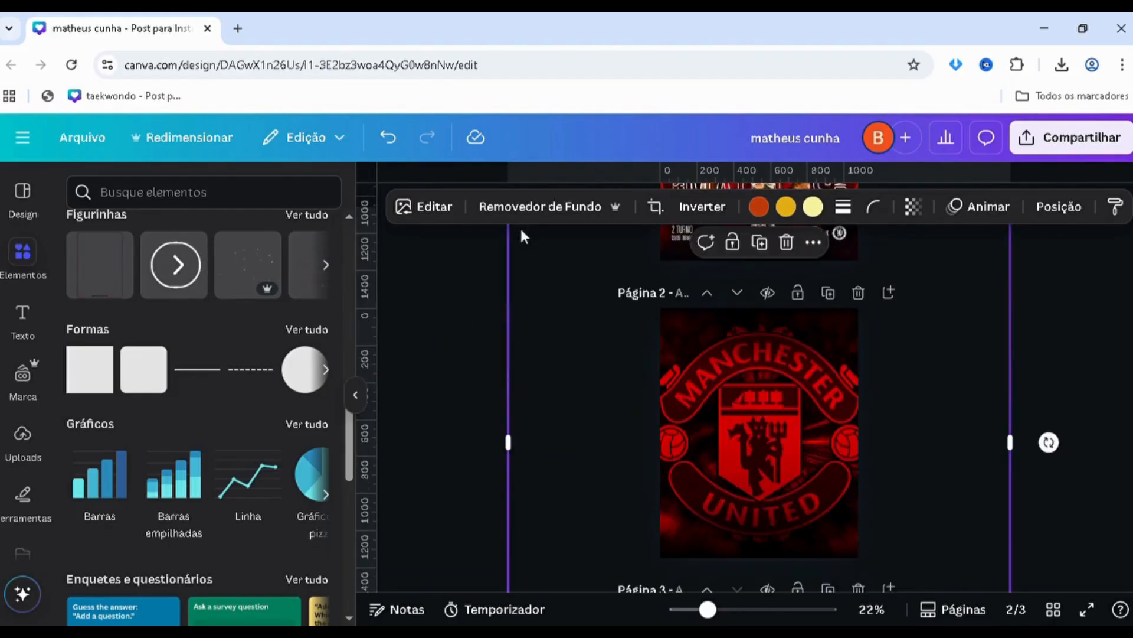
- Enlarge the crest image a little more and recentre it behind page 2's gradients
scroll(521, 232, up, 2)
drag(509, 292, 491, 273)
scroll(524, 369, down, 2)
drag(581, 438, 591, 446)
click(445, 431)
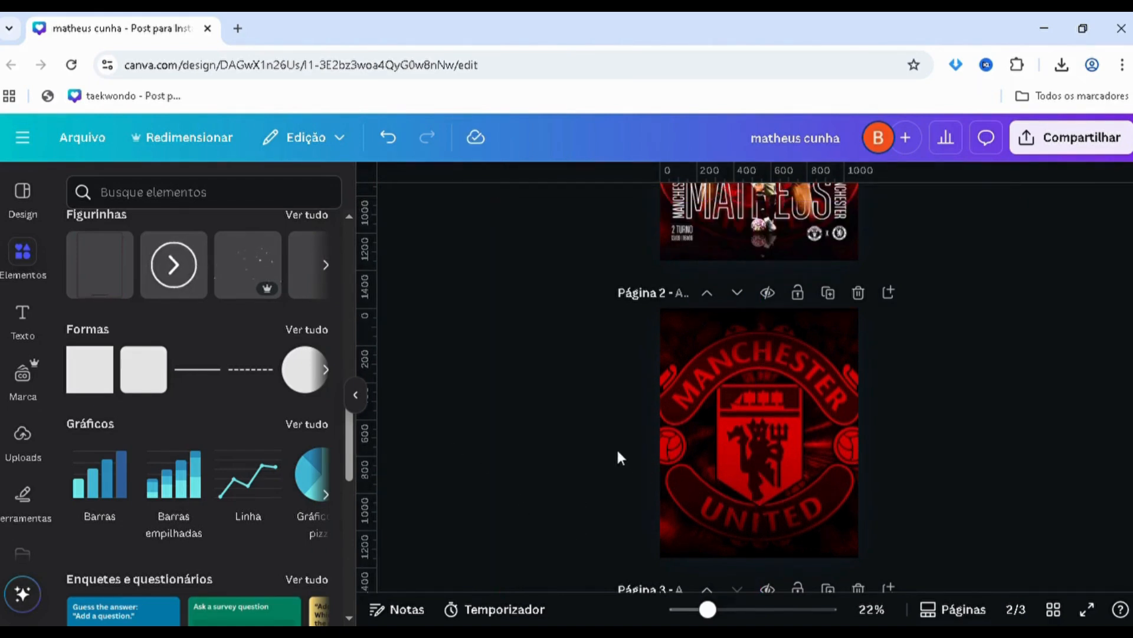
- Place horizontal guides on page 1 along the upper edge of the first MATHEUS line and the lower edge of the last one
scroll(617, 447, up, 3)
scroll(724, 463, up, 6)
scroll(858, 292, down, 5)
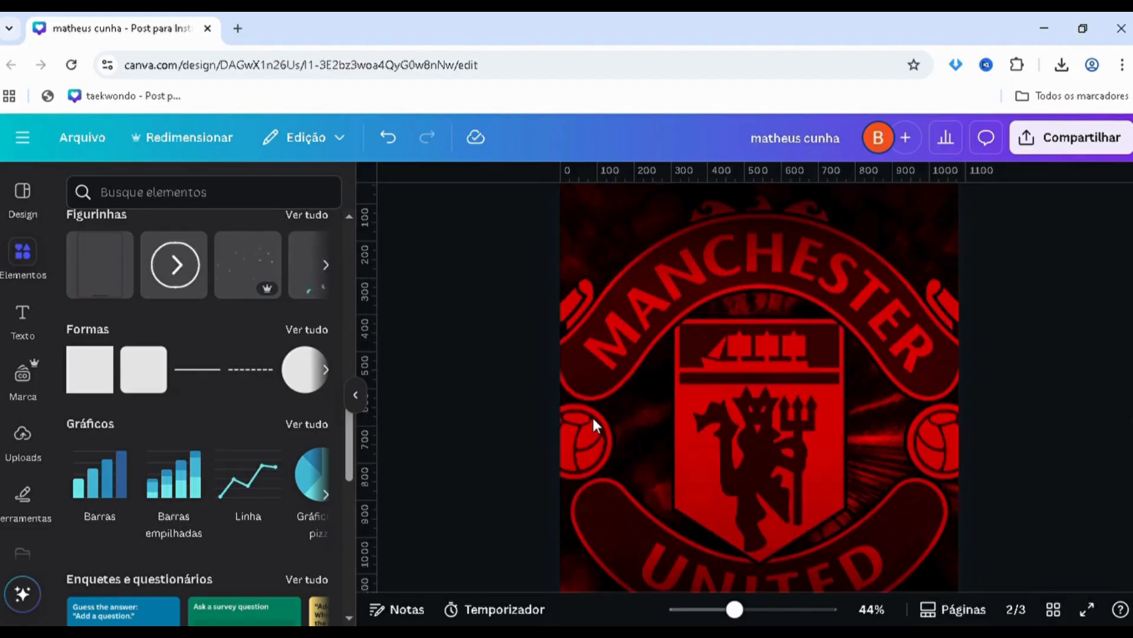
scroll(595, 423, up, 3)
scroll(594, 414, up, 5)
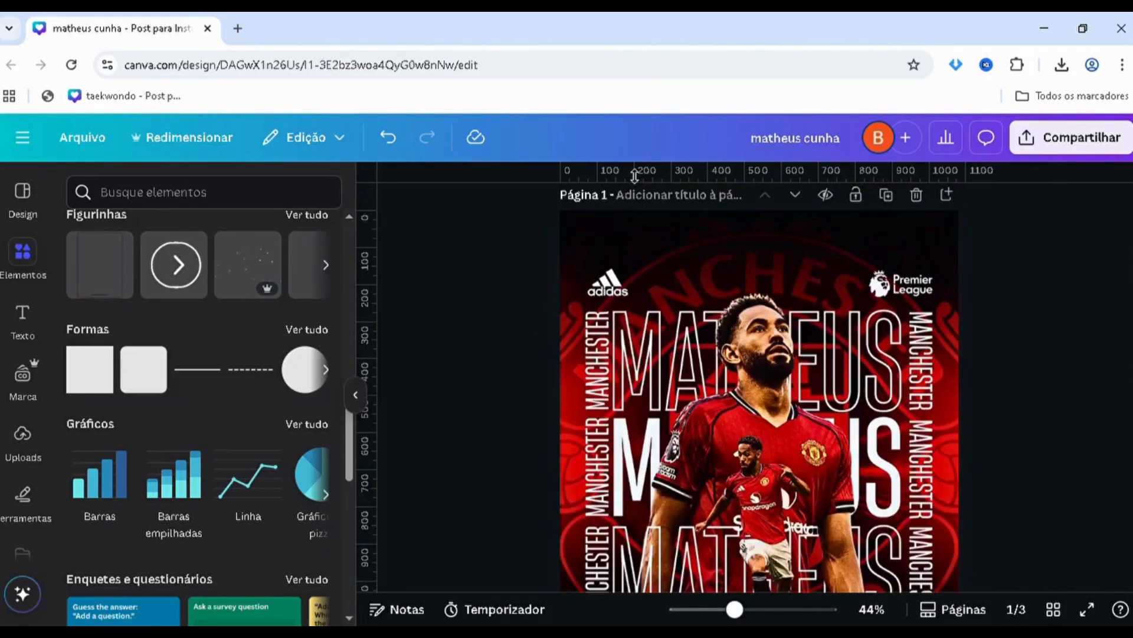
mouse_move(617, 290)
mouse_down()
mouse_move(610, 324)
mouse_move(607, 309)
mouse_up()
scroll(597, 180, down, 3)
drag(597, 180, 571, 459)
scroll(547, 455, up, 5)
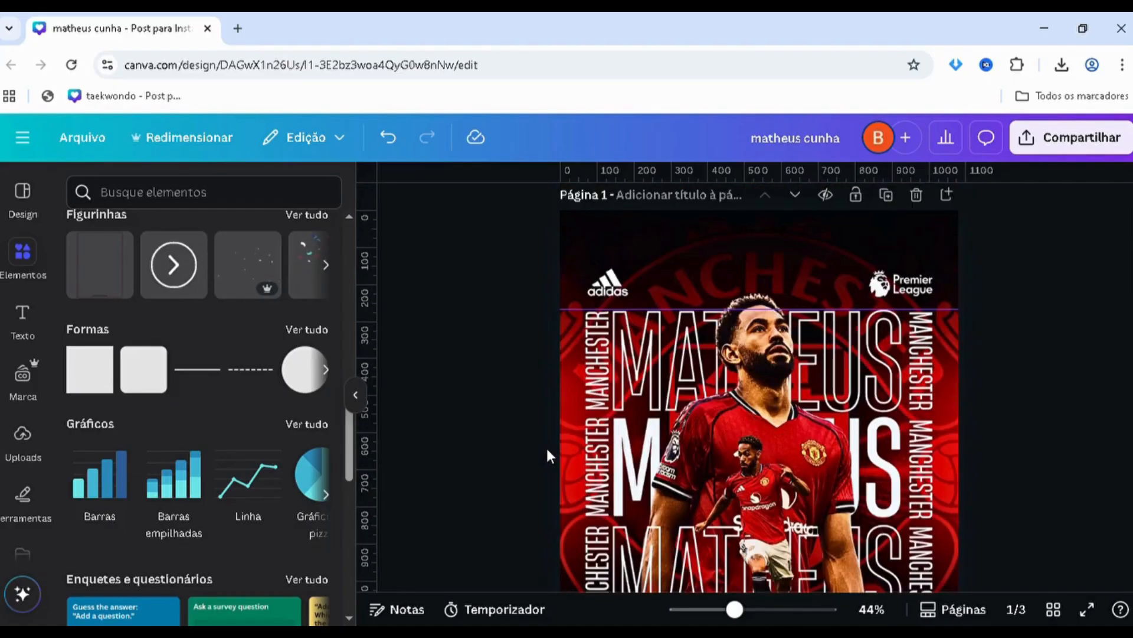
scroll(515, 482, down, 2)
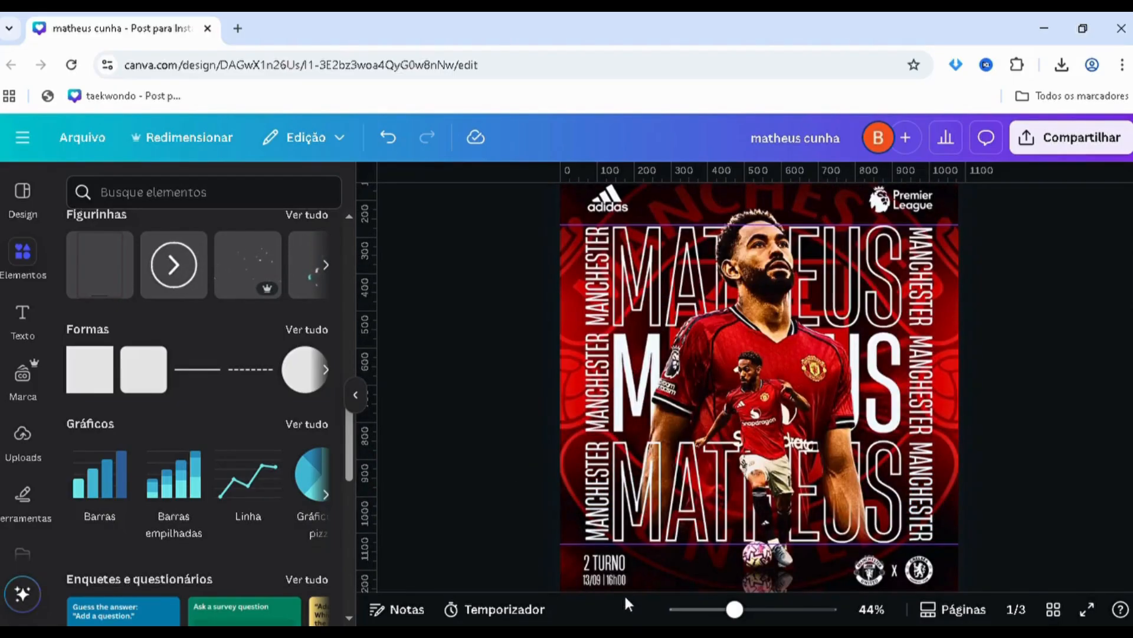
- Place vertical guides at 67 and 1013 along the outer edges of page 1's left and right MANCHESTER texts
scroll(593, 541, up, 5)
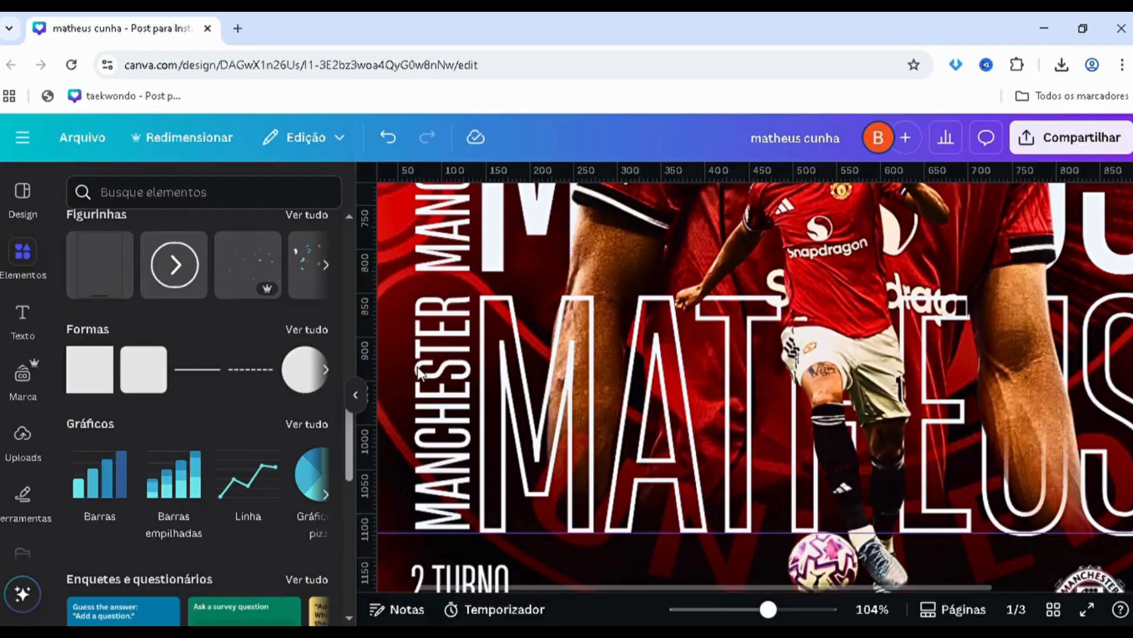
scroll(378, 341, down, 5)
drag(387, 335, 616, 328)
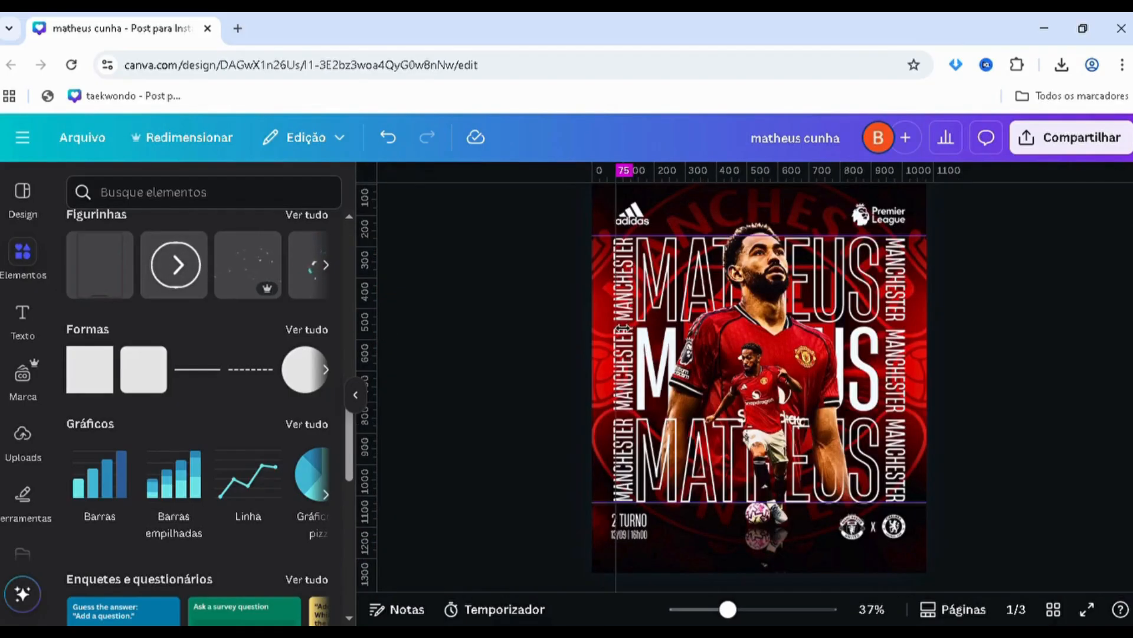
scroll(766, 248, up, 3)
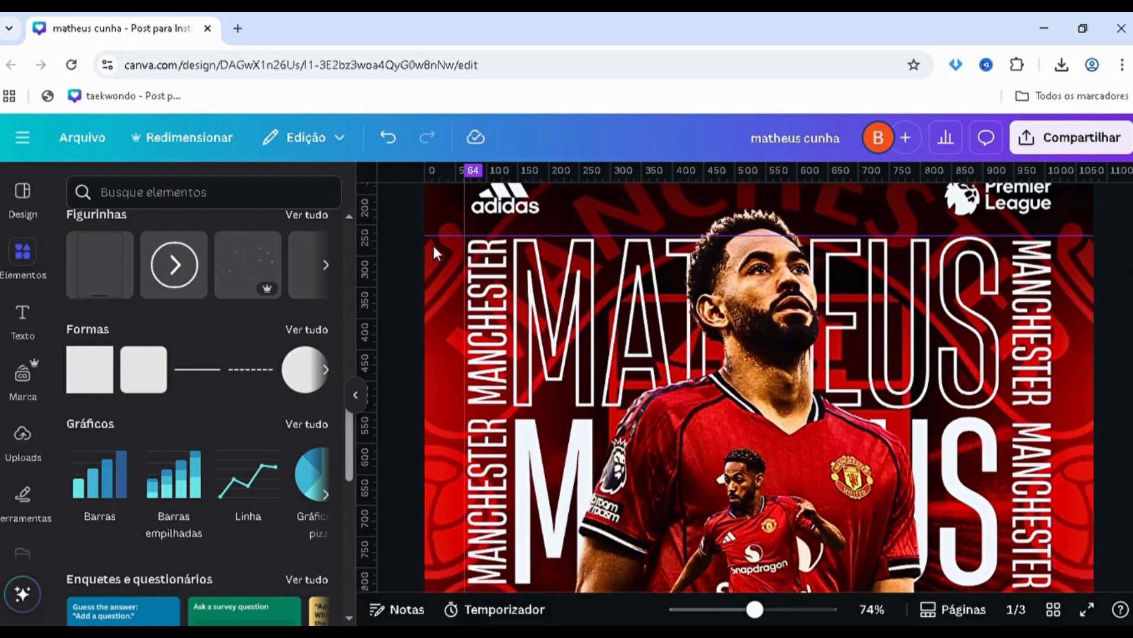
scroll(476, 260, up, 5)
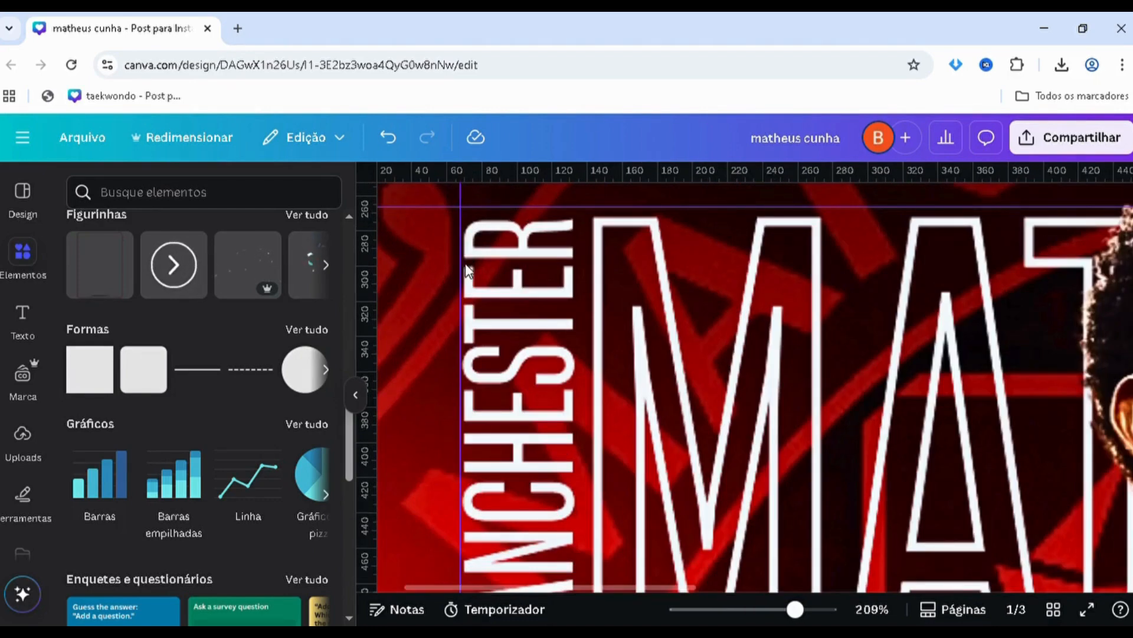
scroll(466, 263, down, 6)
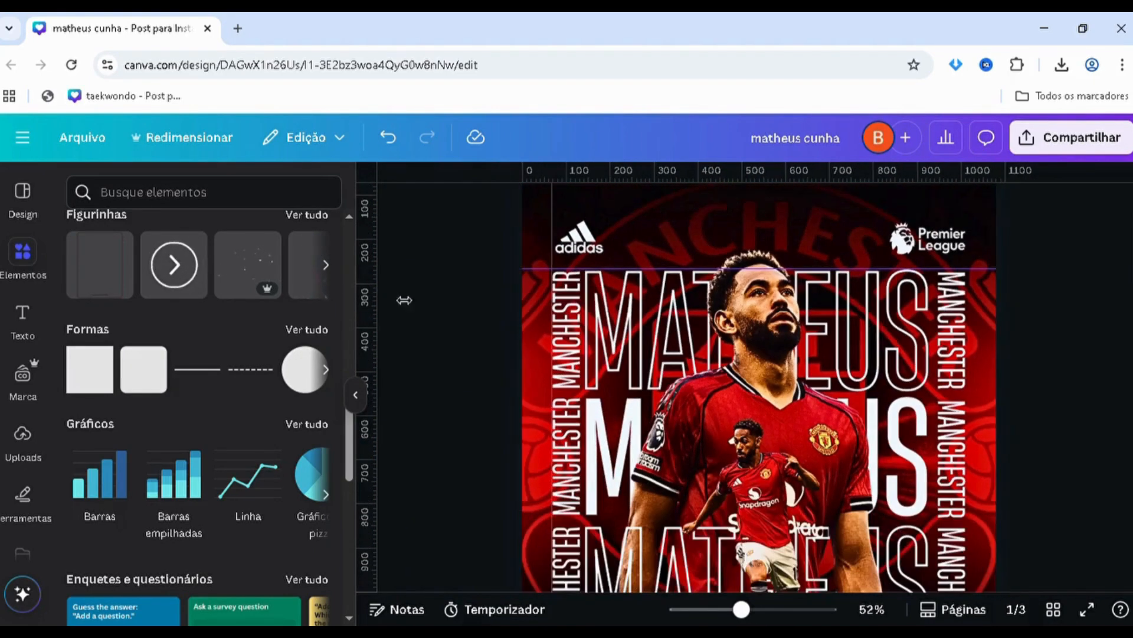
drag(404, 300, 974, 302)
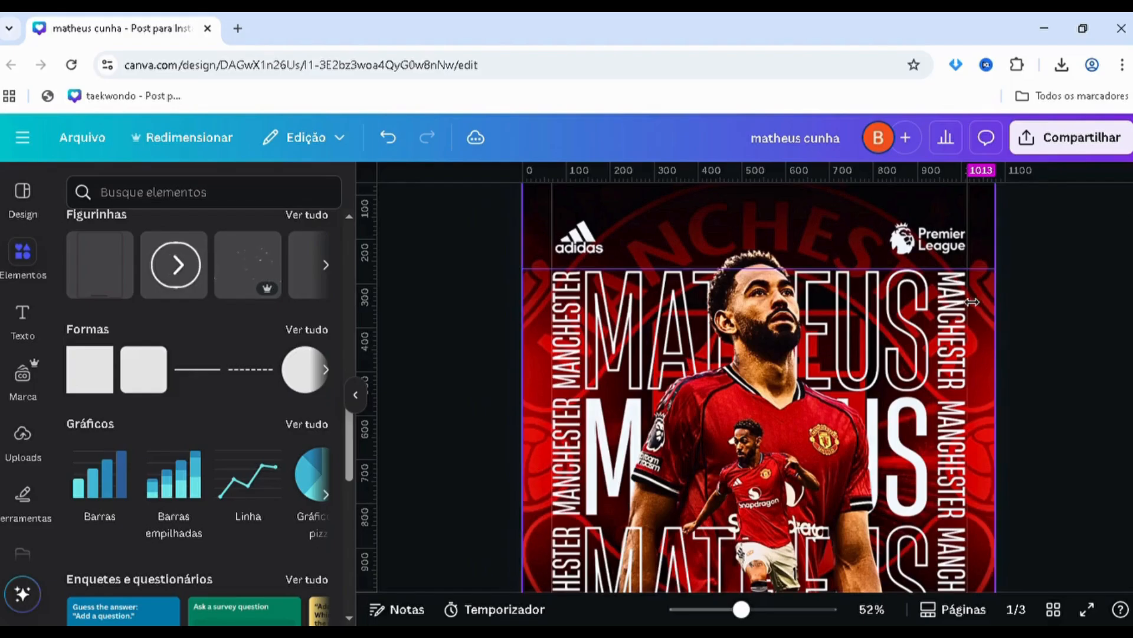
- Add a title text on page 2 in the Heading Now 31-38 font, reading MATHEUS
scroll(1032, 306, down, 3)
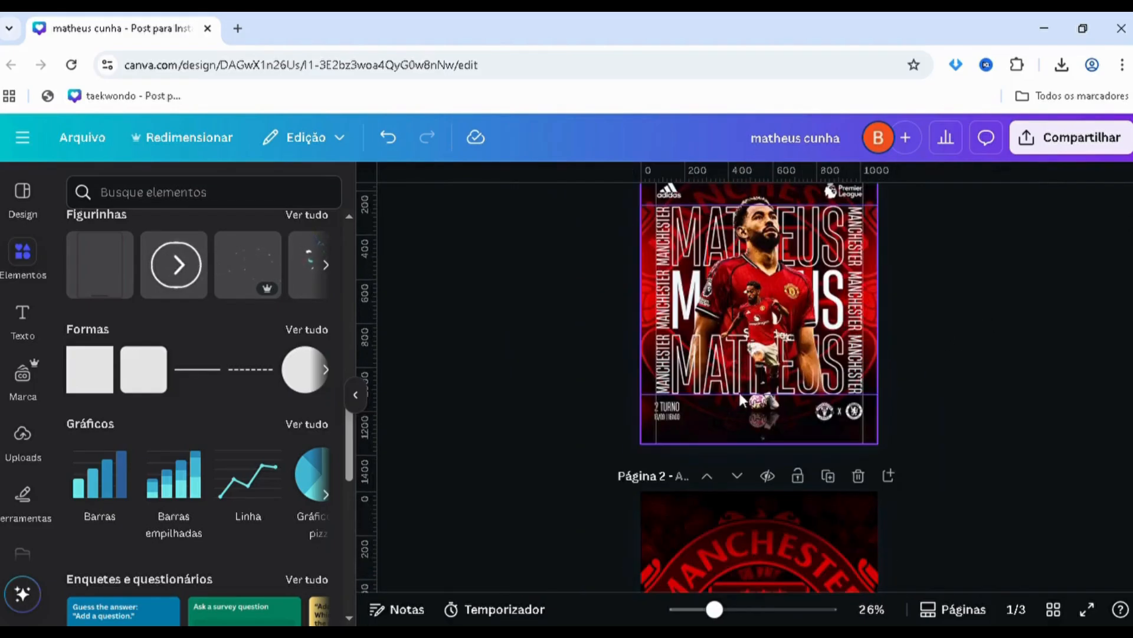
scroll(739, 392, up, 1)
scroll(572, 458, down, 4)
scroll(624, 372, up, 2)
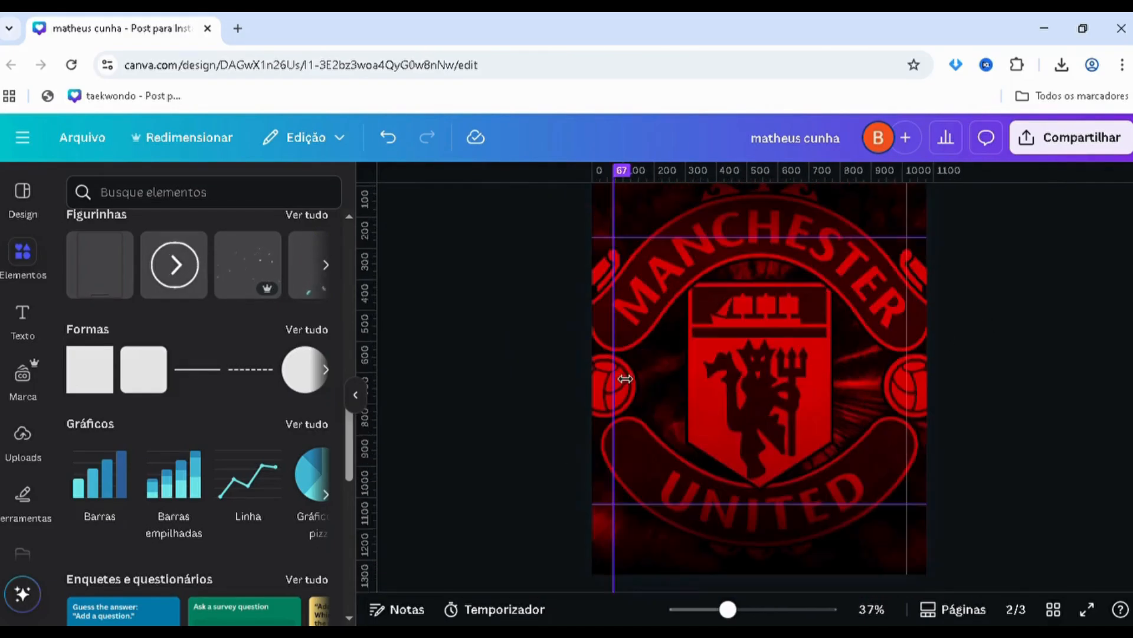
click(23, 331)
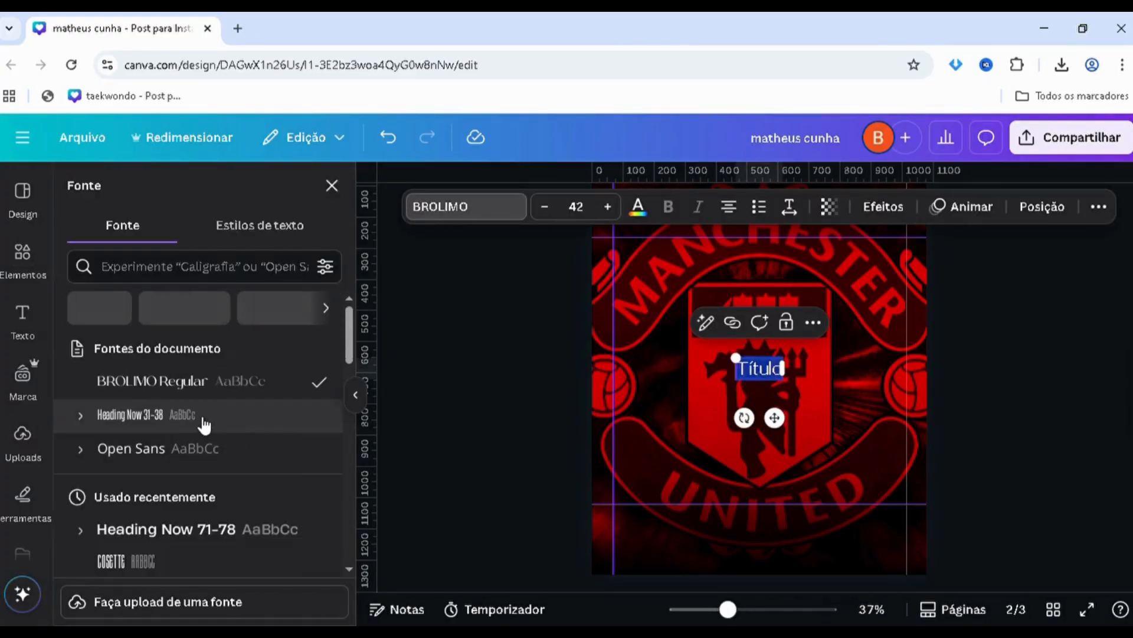
click(201, 417)
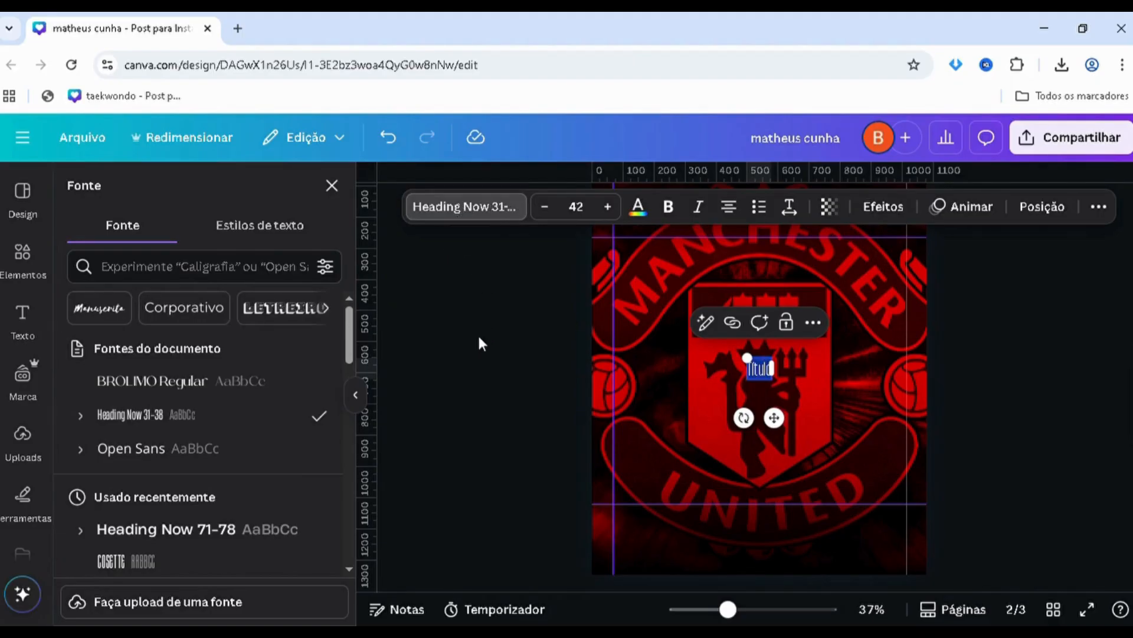
text(MATHEUS)
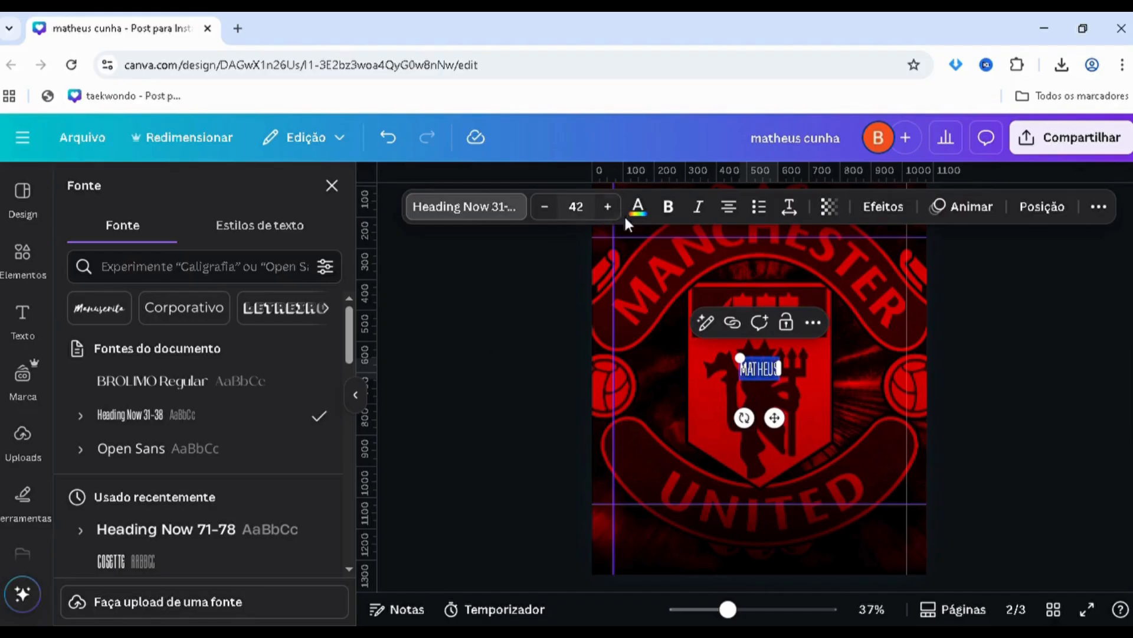
- Colour the MATHEUS title white, enlarge it to size 189 and place it across the crest beside the left vertical guide
click(638, 207)
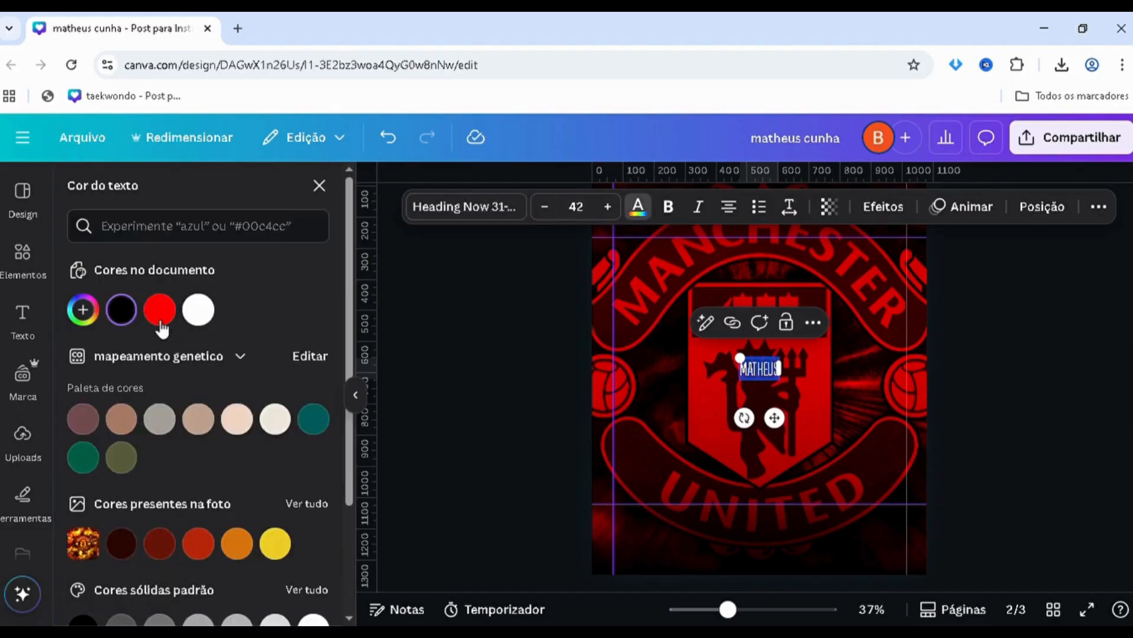
click(198, 309)
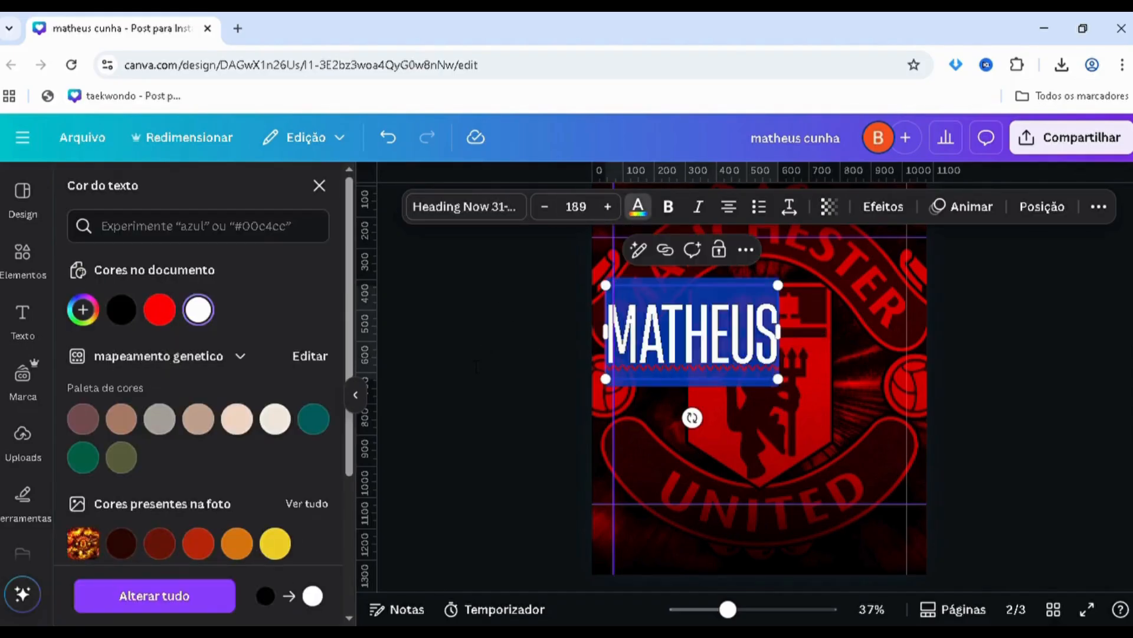
click(561, 345)
drag(685, 353, 691, 397)
click(461, 411)
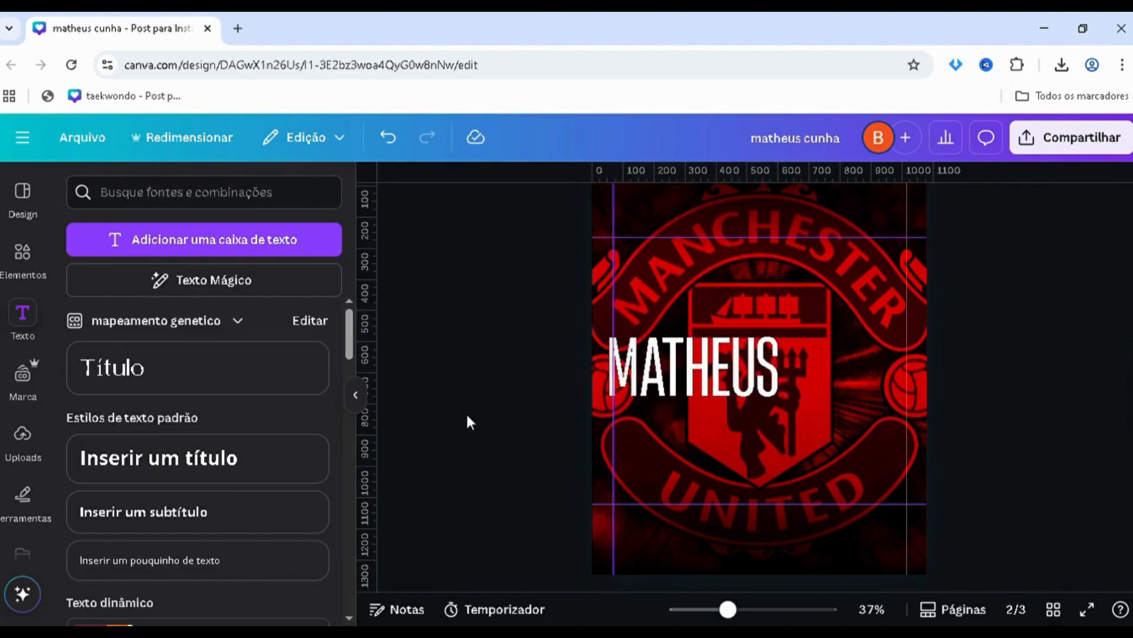
- Add a vertical guide on page 1 along the left edge of the MATHEUS lines
scroll(569, 360, up, 2)
scroll(570, 361, up, 5)
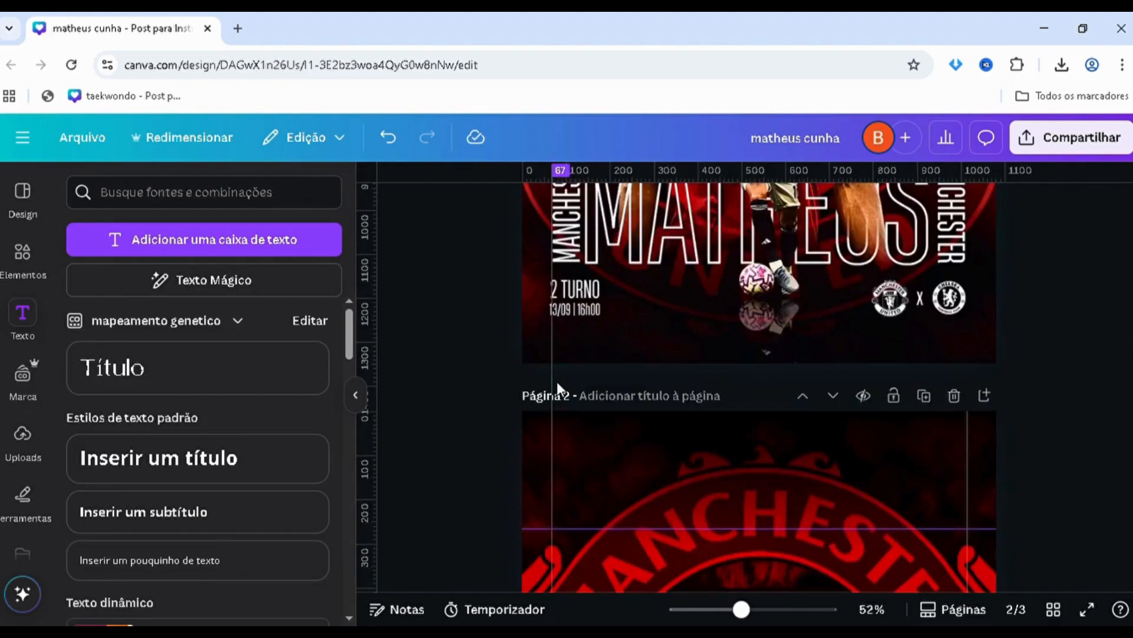
drag(536, 338, 581, 345)
scroll(578, 313, up, 3)
drag(488, 301, 499, 310)
scroll(434, 288, down, 3)
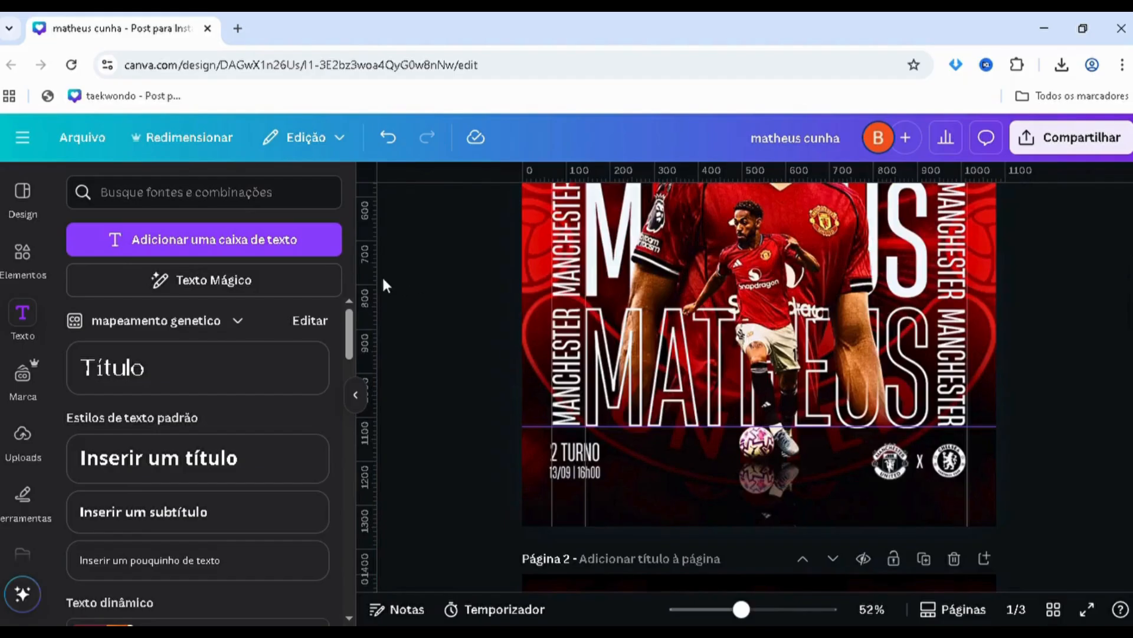
- Add a vertical guide on page 1 along the right edge of the MATHEUS lines
drag(808, 342, 807, 349)
click(437, 415)
drag(378, 341, 939, 325)
- Enlarge the MATHEUS title on page 2 to size 269 so it spans the width between the two inner vertical guides
scroll(768, 371, down, 5)
click(707, 318)
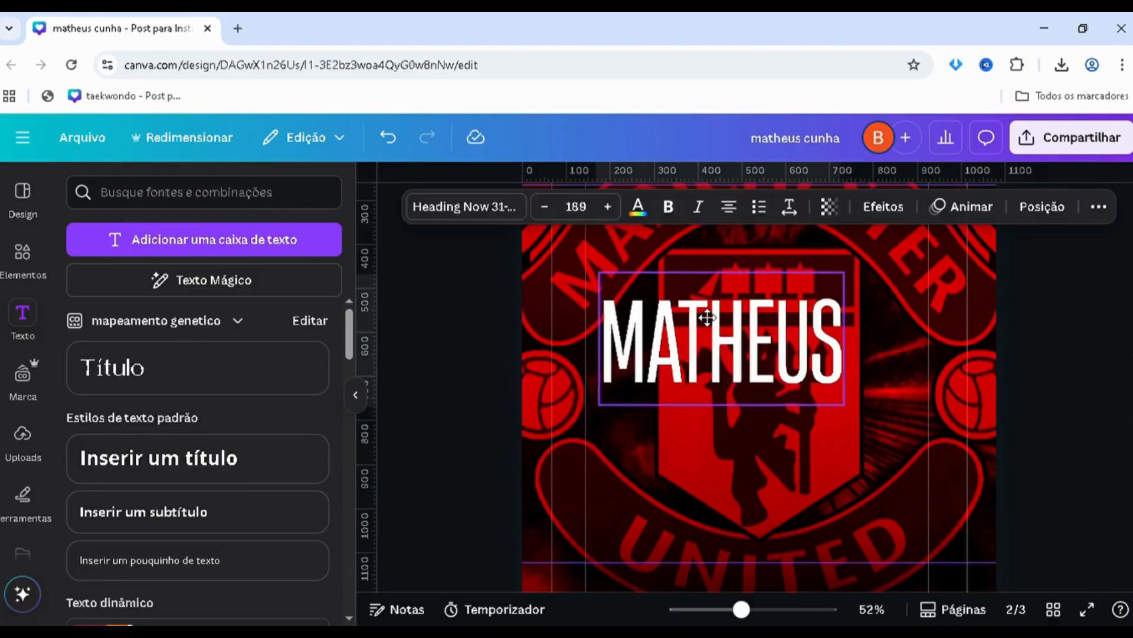
scroll(702, 348, up, 2)
drag(708, 318, 697, 375)
drag(830, 426, 928, 506)
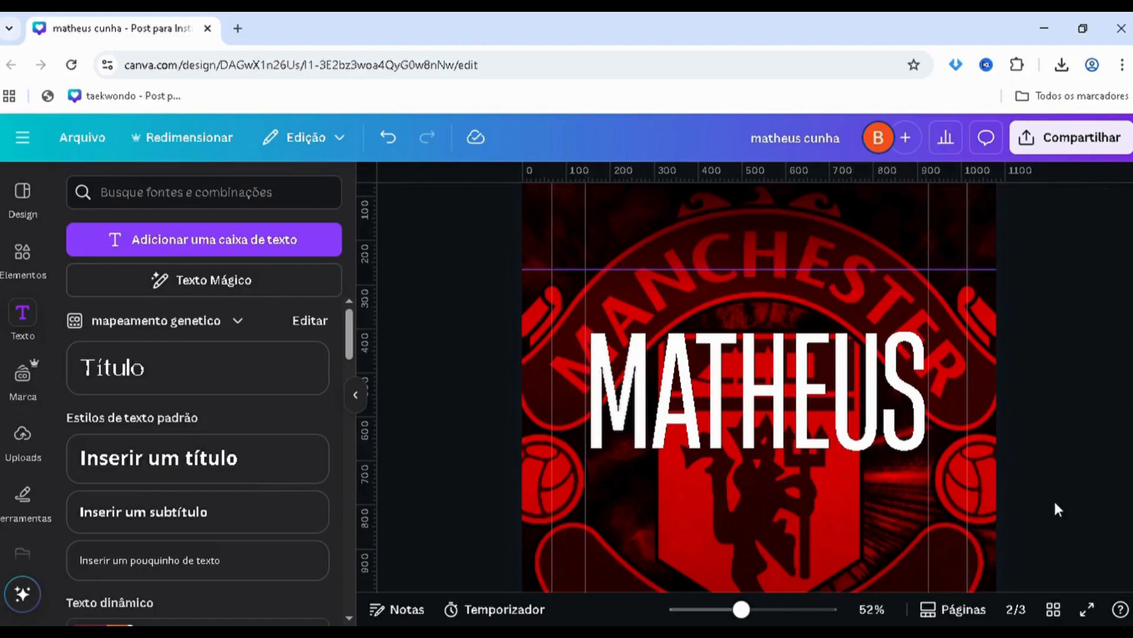
scroll(953, 429, up, 5)
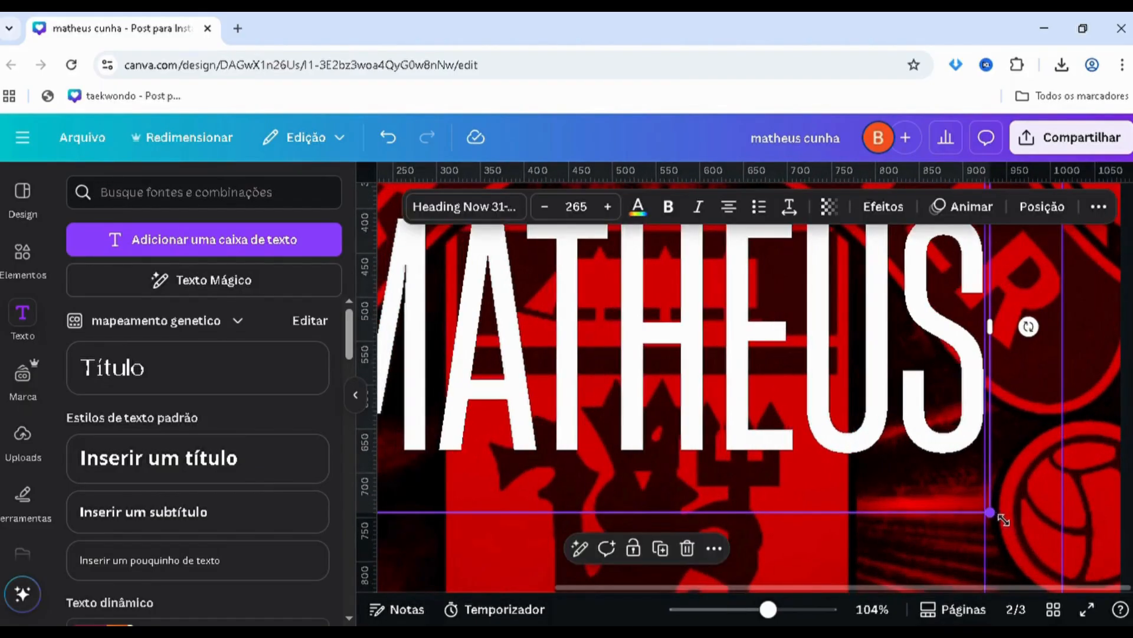
drag(1020, 530, 1029, 534)
scroll(799, 399, down, 5)
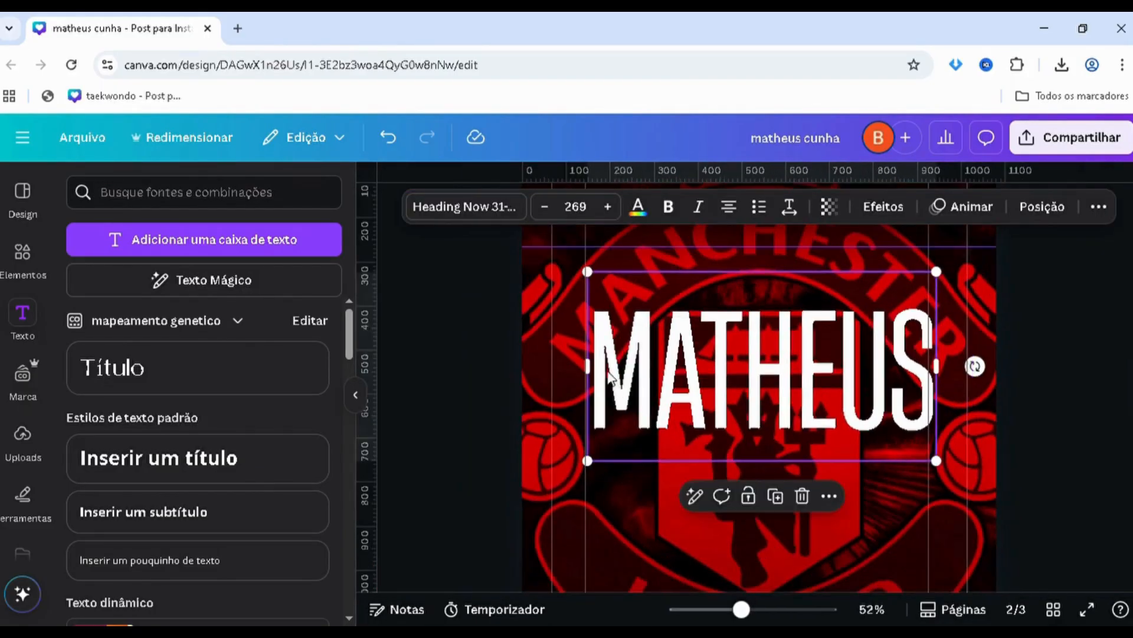
- Move the MATHEUS title down over the middle of the crest's shield, fitting its letters between the inner vertical guides
scroll(693, 460, up, 2)
scroll(685, 354, down, 5)
scroll(685, 350, up, 3)
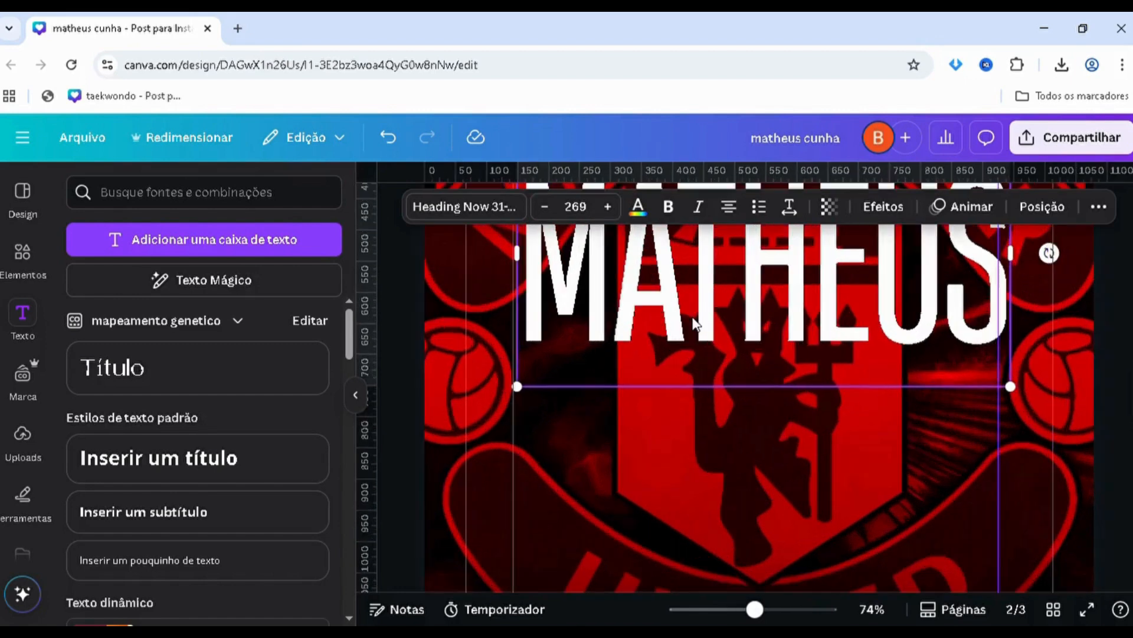
drag(704, 459, 686, 460)
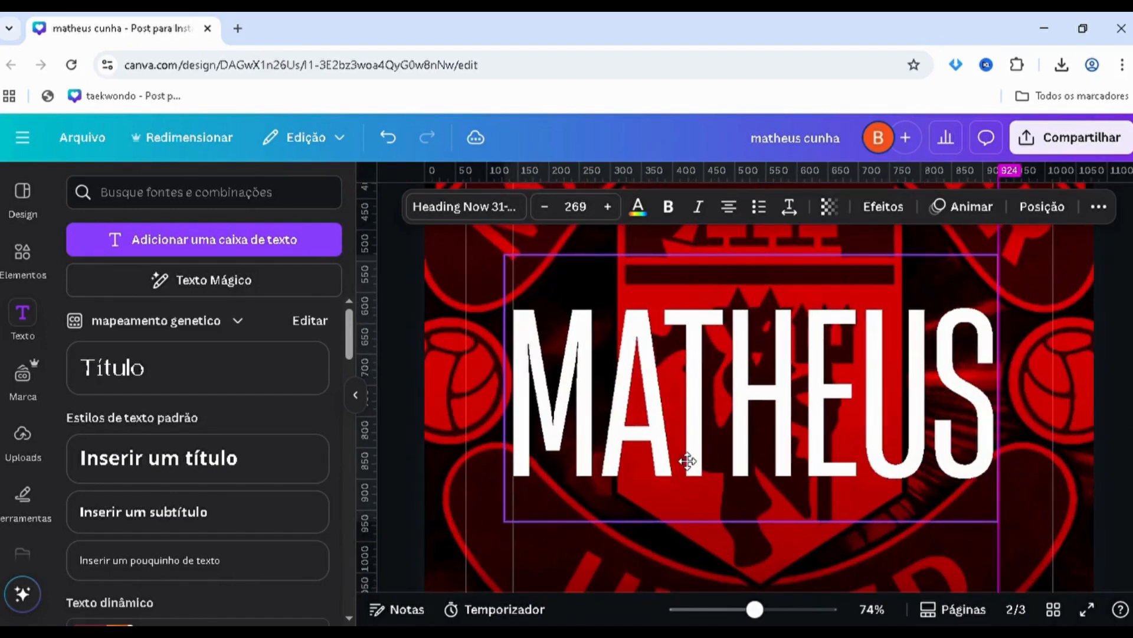
scroll(1039, 467, down, 3)
click(1039, 458)
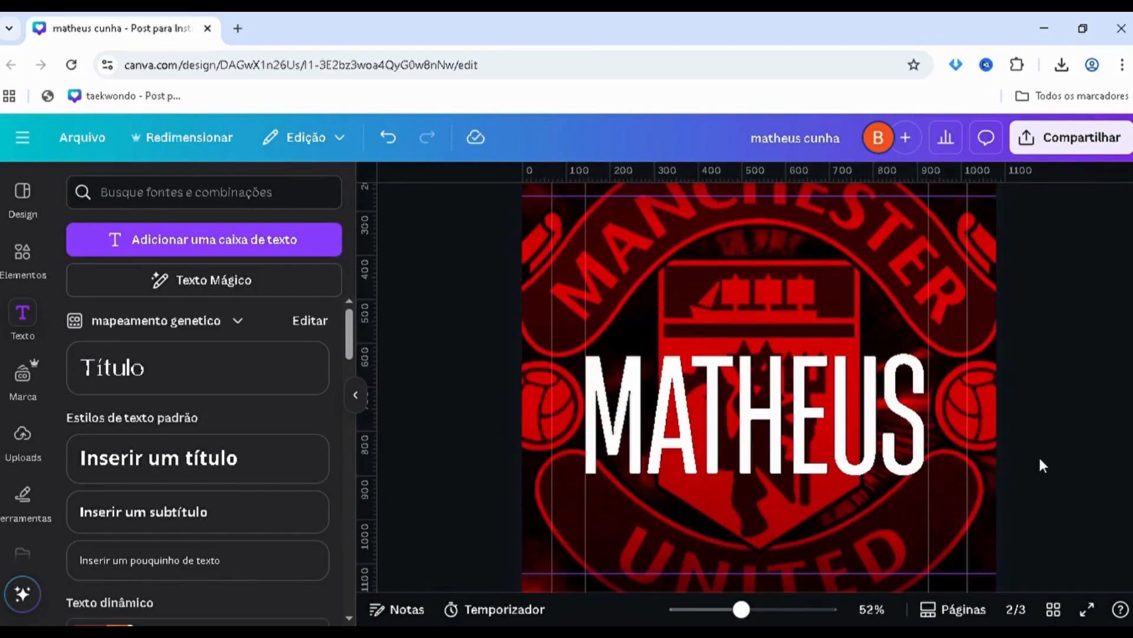
drag(627, 366, 598, 464)
scroll(448, 470, up, 2)
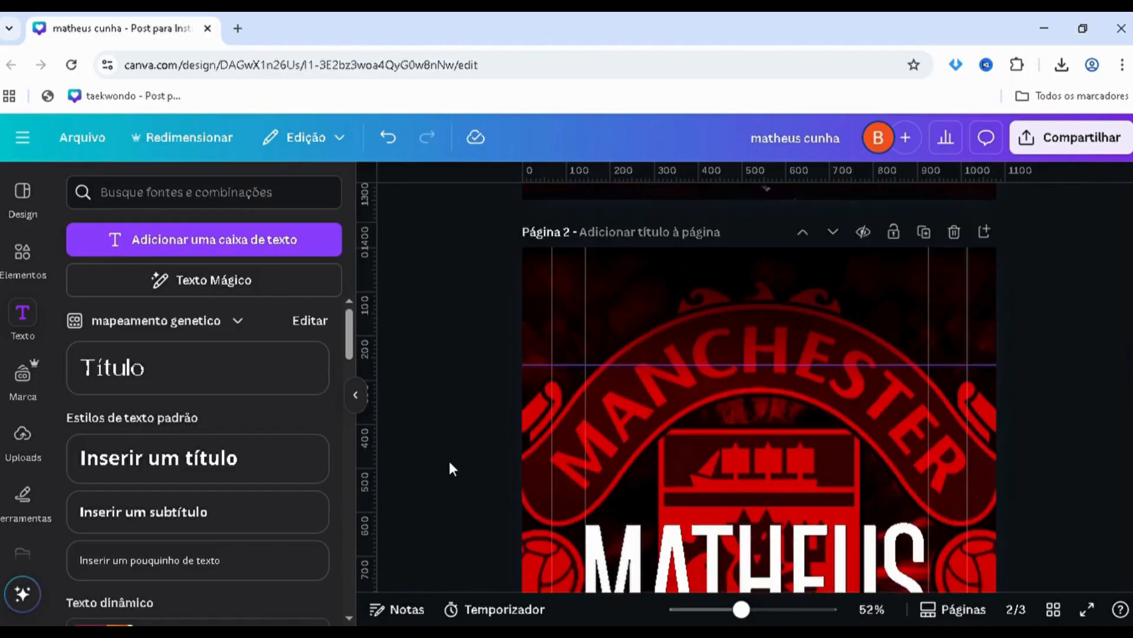
- Duplicate the MATHEUS title on page 2 and place the copy directly above the original, matching page 1's layout
scroll(621, 452, down, 3)
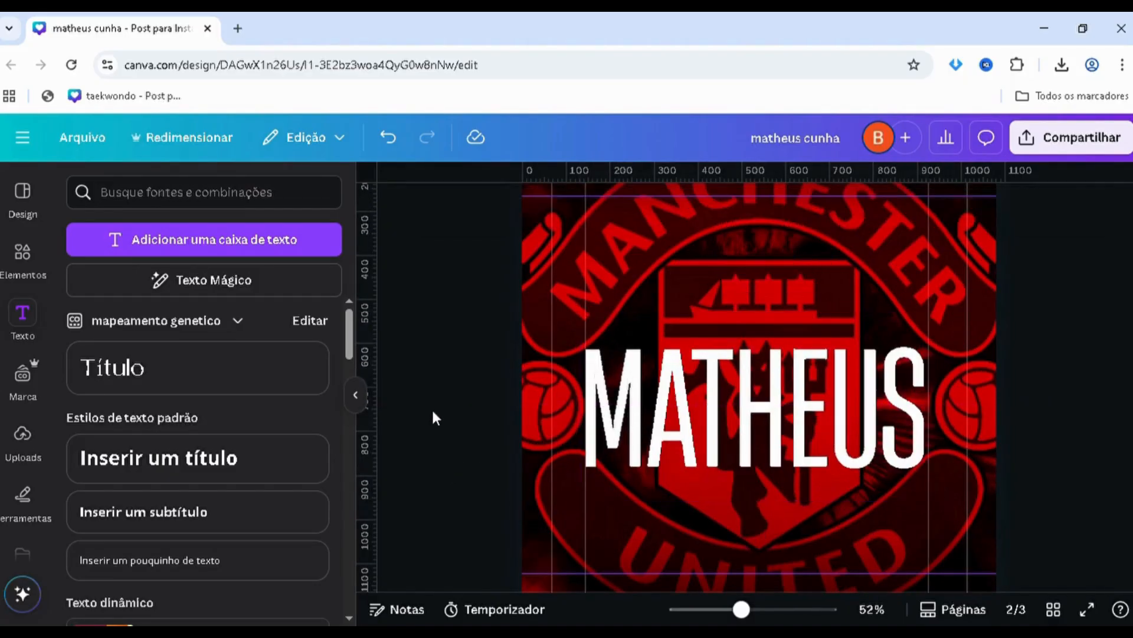
scroll(437, 406, up, 6)
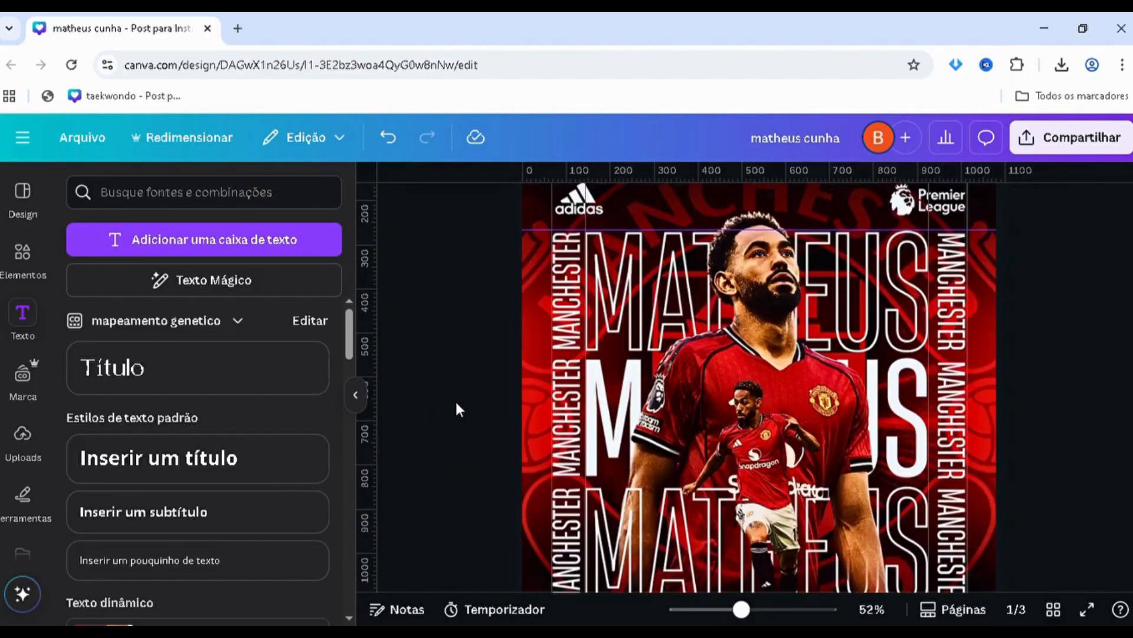
scroll(455, 399, down, 3)
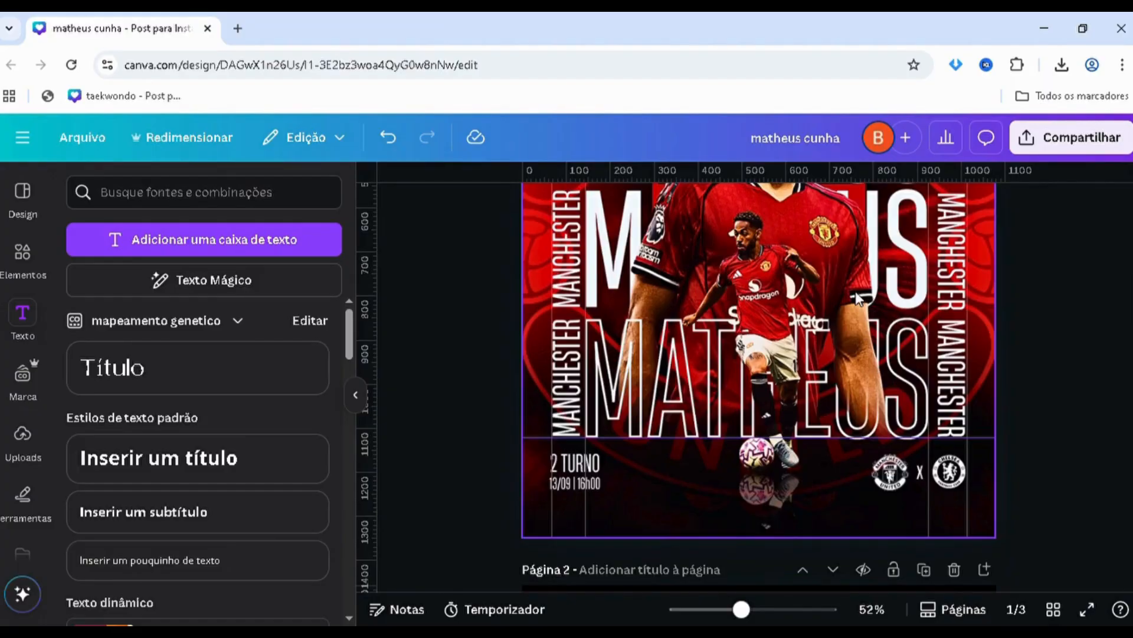
scroll(641, 342, down, 6)
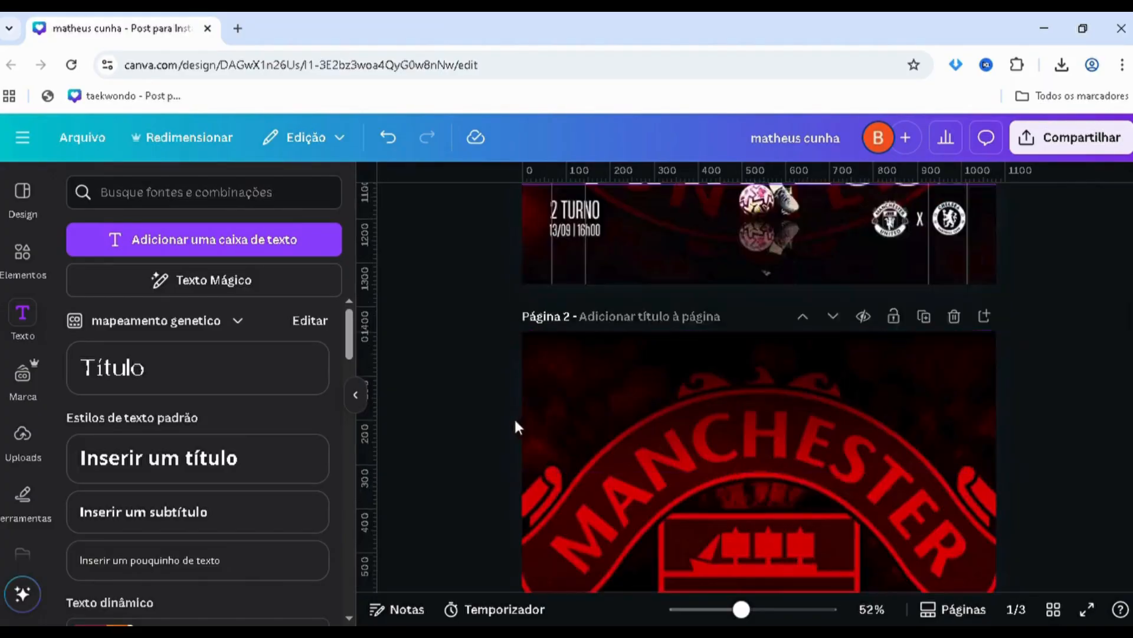
scroll(468, 423, up, 2)
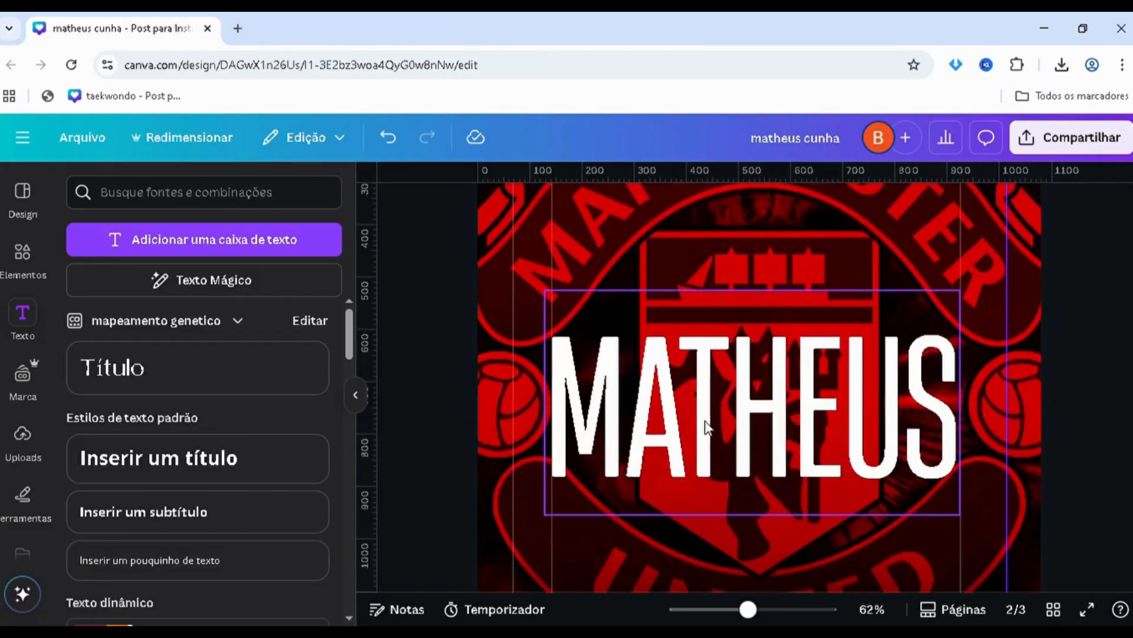
click(705, 374)
key(ctrl+d)
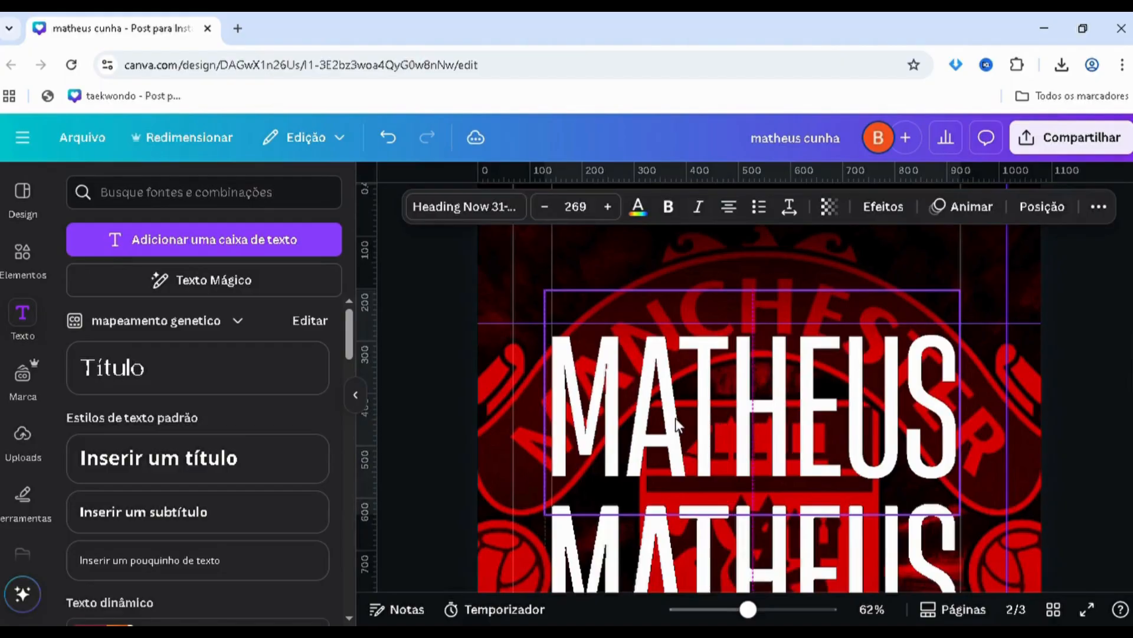
- Add a third MATHEUS line below the other two, inside the inner vertical guides and above the lower horizontal guide
scroll(675, 417, down, 3)
click(602, 405)
drag(602, 404, 627, 372)
scroll(551, 412, up, 4)
click(436, 393)
scroll(425, 384, up, 2)
click(434, 378)
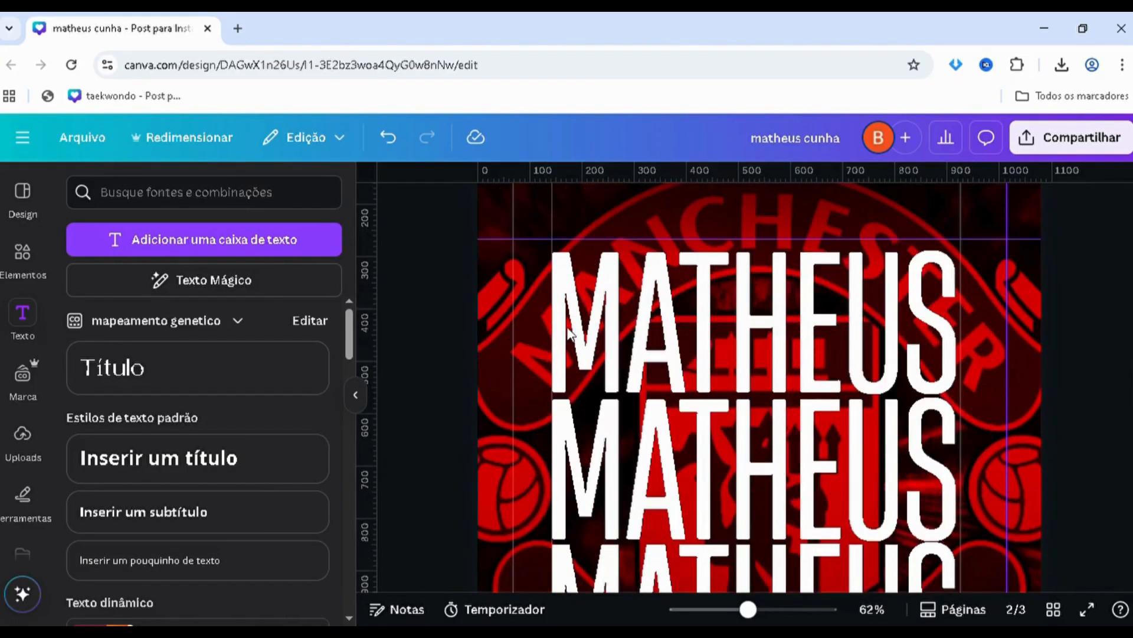
- Align the top MATHEUS line with the upper horizontal guide and shift the middle line up to even the spacing
drag(581, 326, 579, 320)
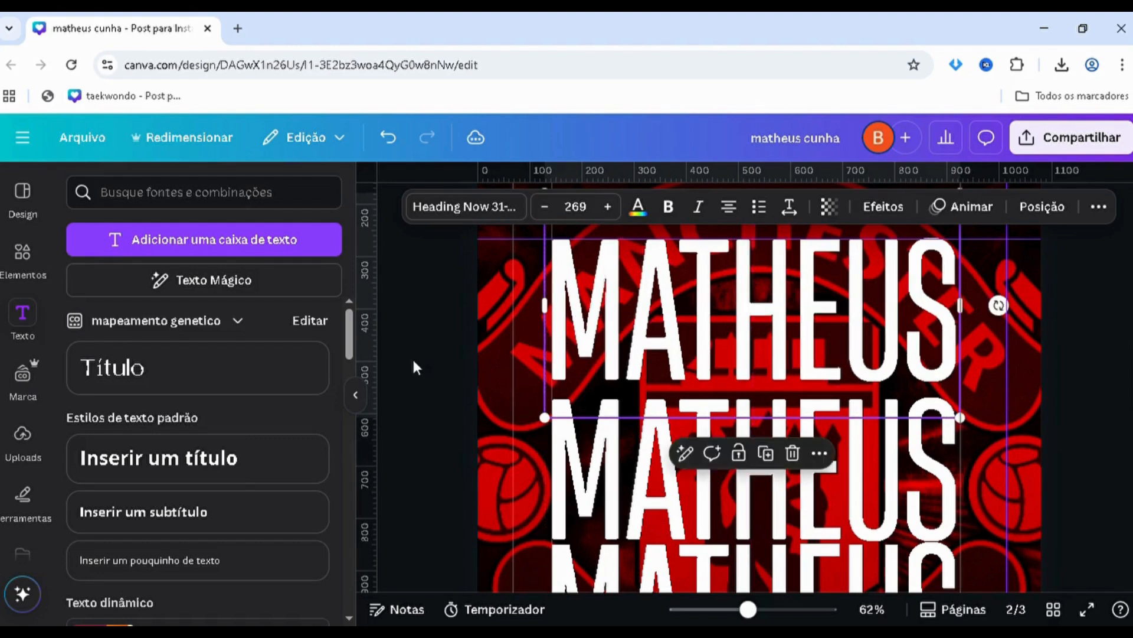
scroll(412, 363, down, 2)
click(416, 365)
drag(651, 377, 652, 367)
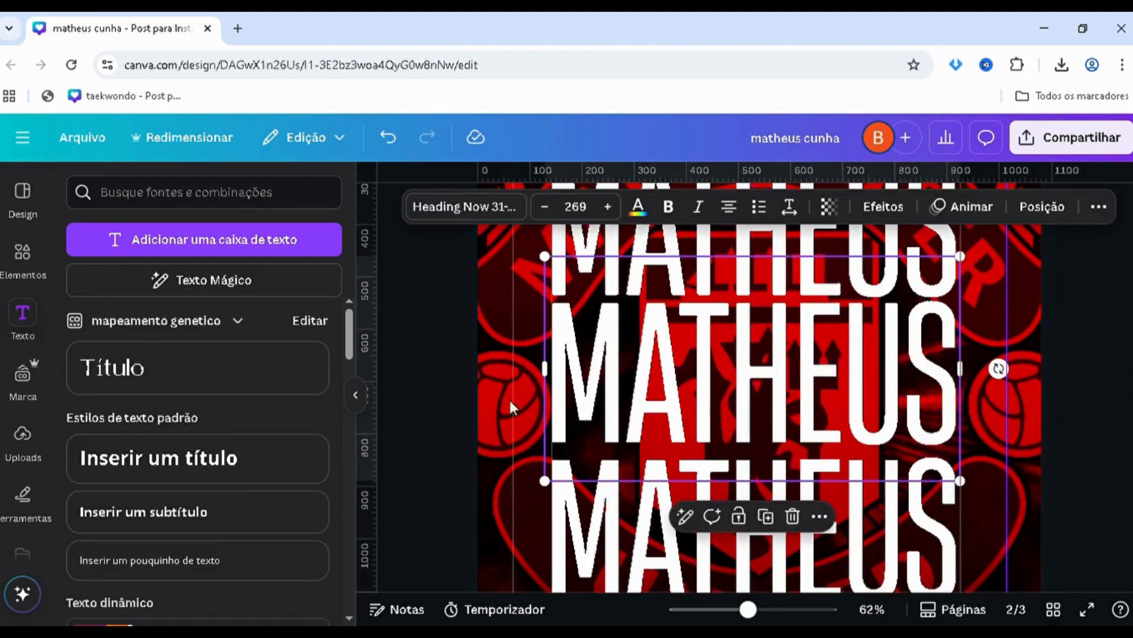
scroll(666, 369, up, 3)
- Compare page 2's three stacked MATHEUS lines with the reference poster on page 1 and review the ruler and guide settings
scroll(651, 373, down, 5)
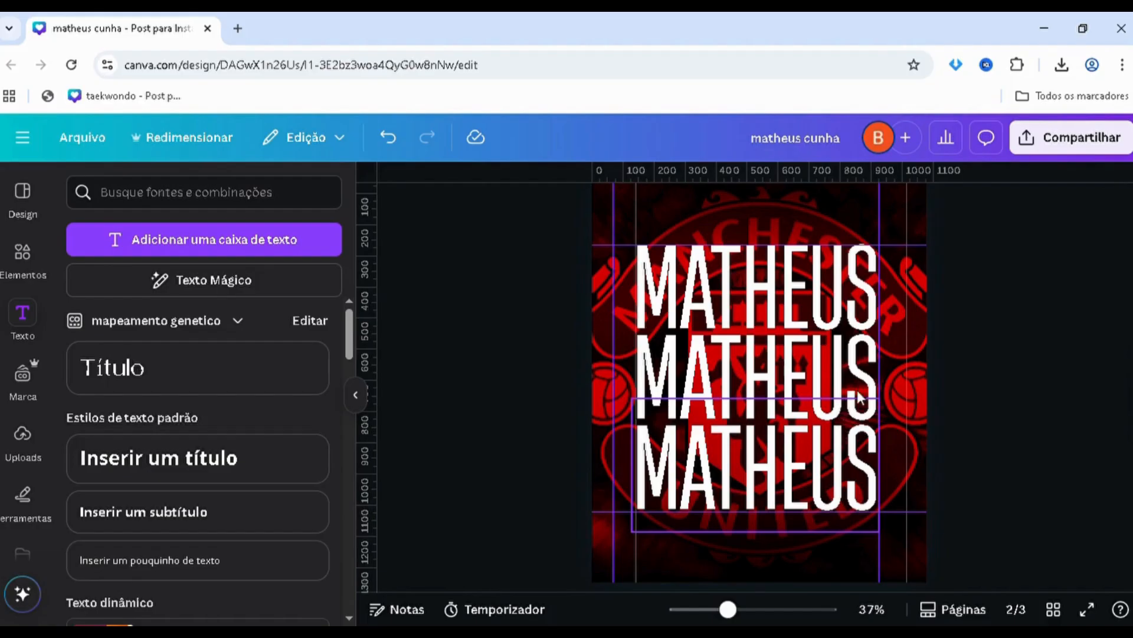
scroll(859, 396, up, 5)
scroll(841, 294, down, 5)
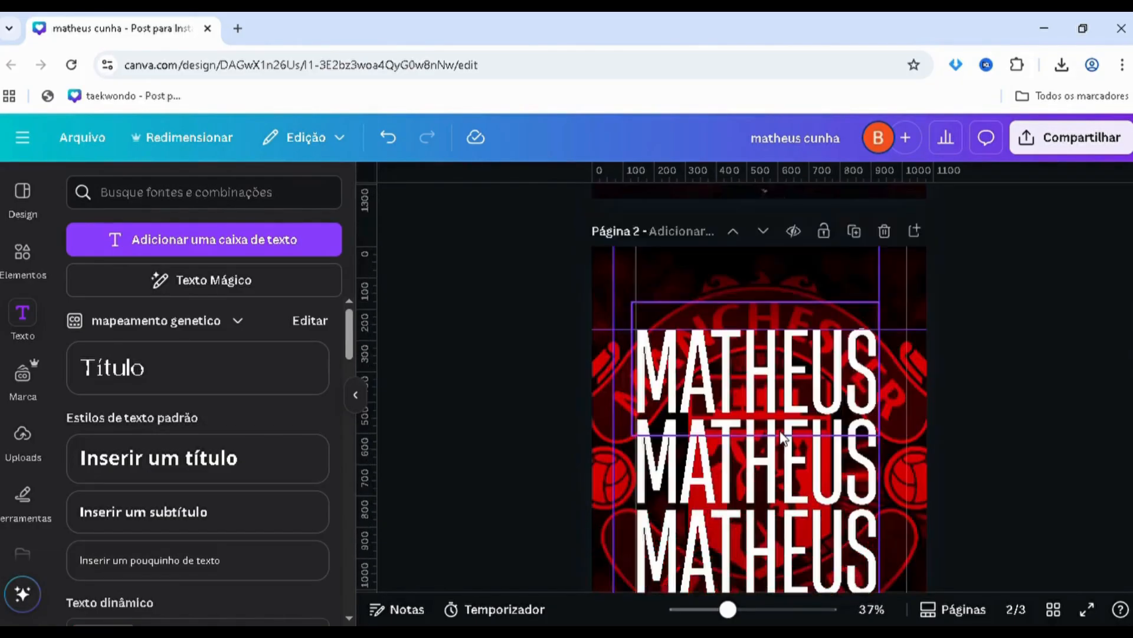
scroll(696, 422, down, 2)
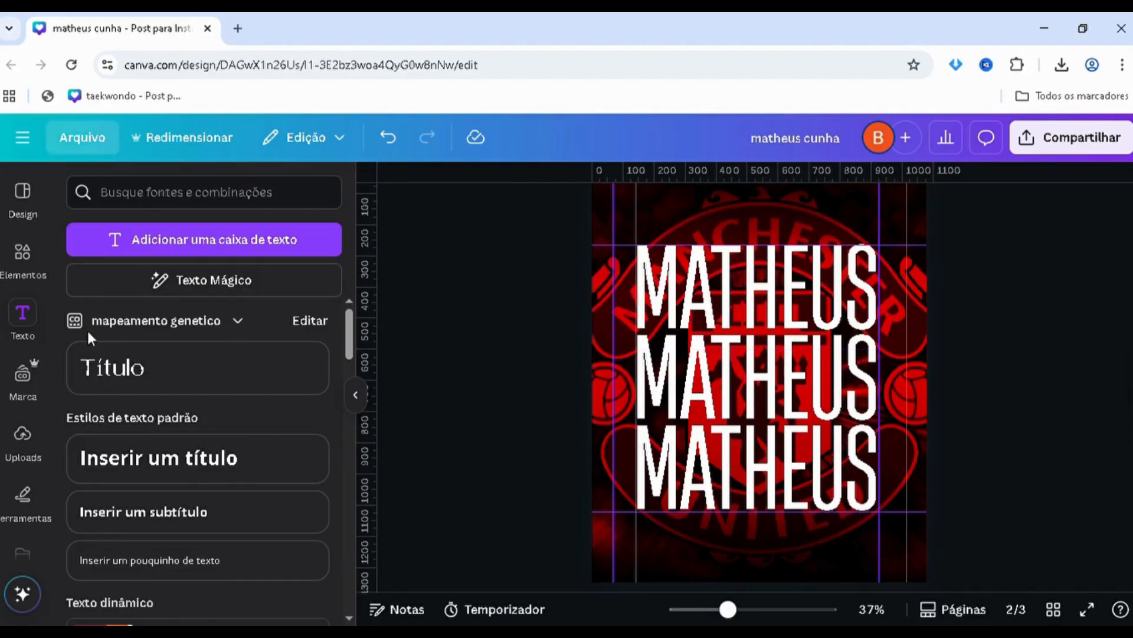
mouse_move(111, 356)
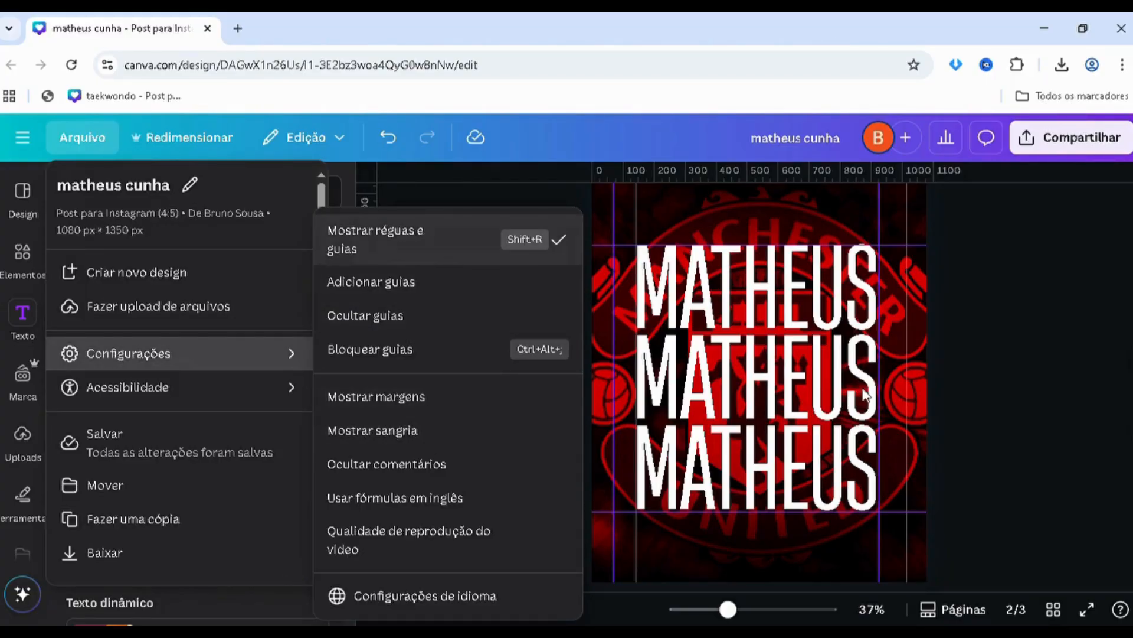
click(1056, 438)
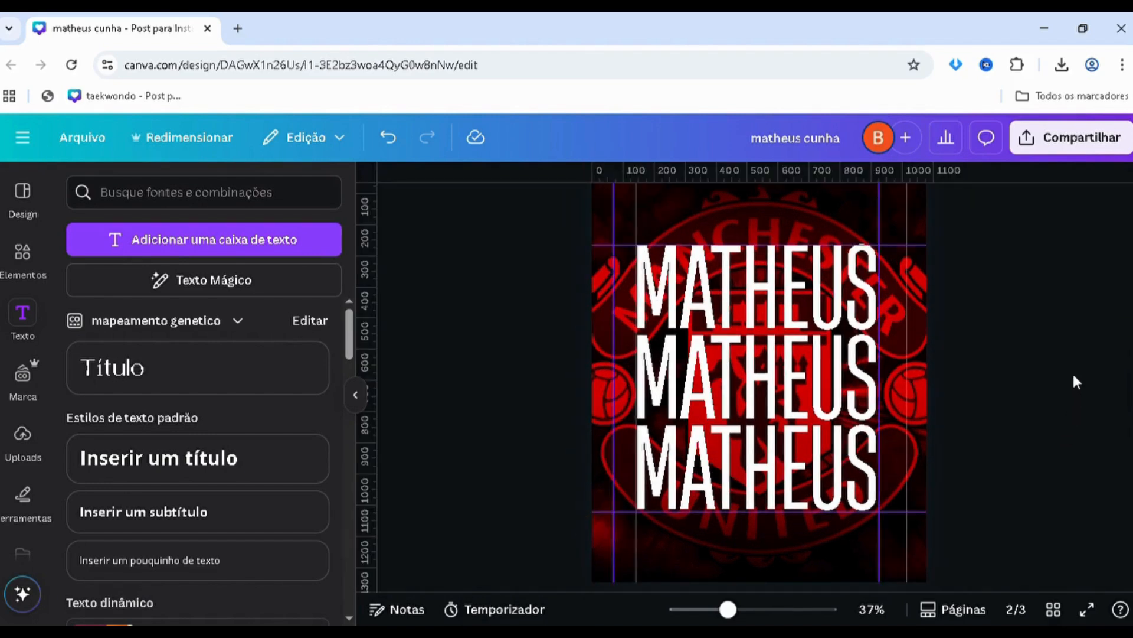
scroll(1108, 355, up, 1)
scroll(587, 425, down, 6)
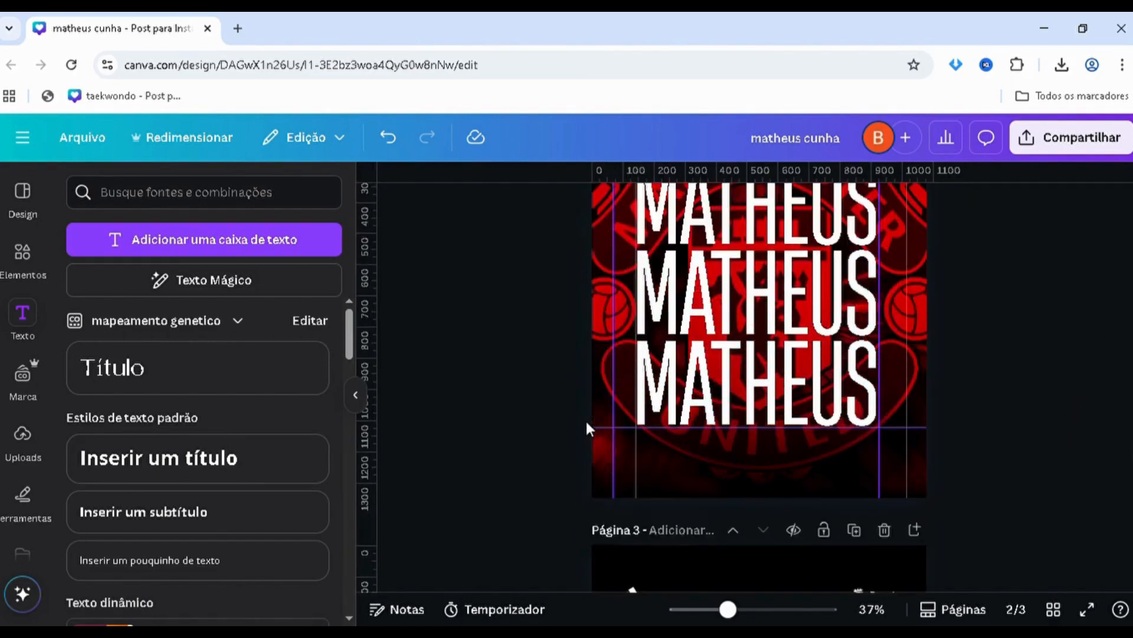
scroll(750, 449, up, 8)
scroll(751, 448, up, 1)
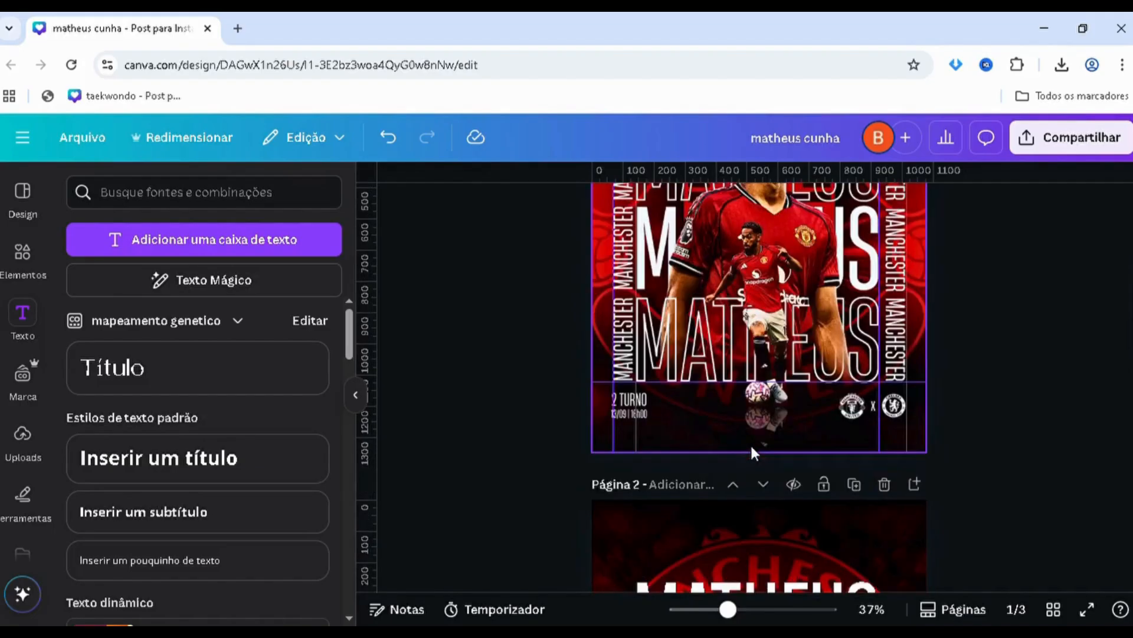
- Apply the Vazado text effect with thickness 10 to the bottom MATHEUS line on page 2
scroll(750, 444, down, 4)
click(729, 446)
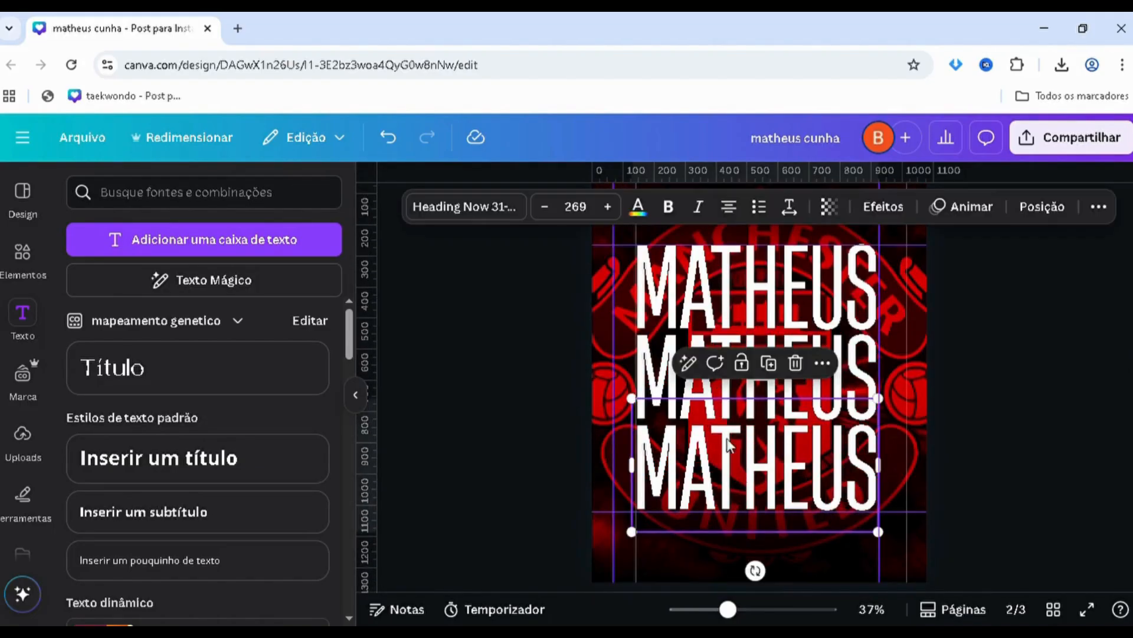
click(883, 206)
click(108, 391)
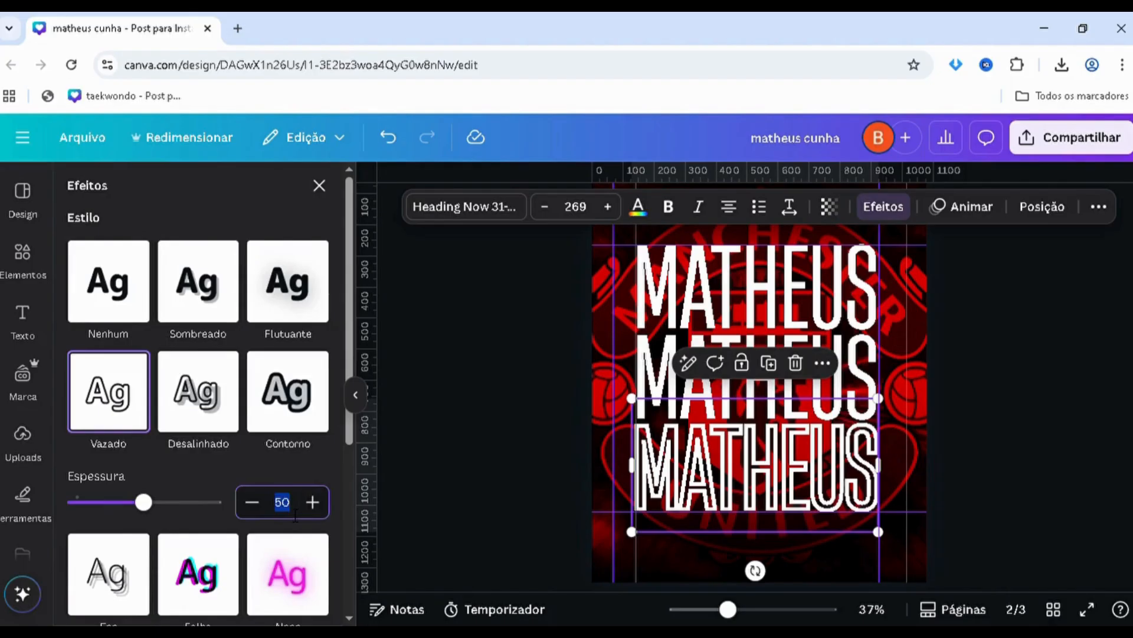
key(Return)
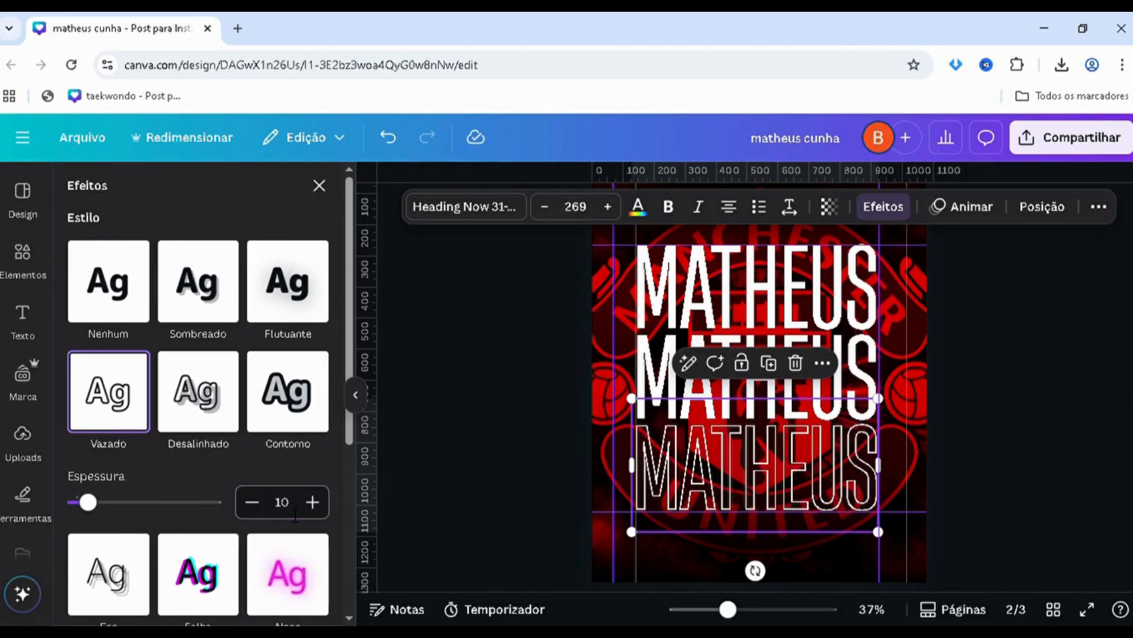
- Give the top MATHEUS line the same Vazado text effect with thickness 10, leaving the middle line solid
click(682, 342)
scroll(287, 523, down, 3)
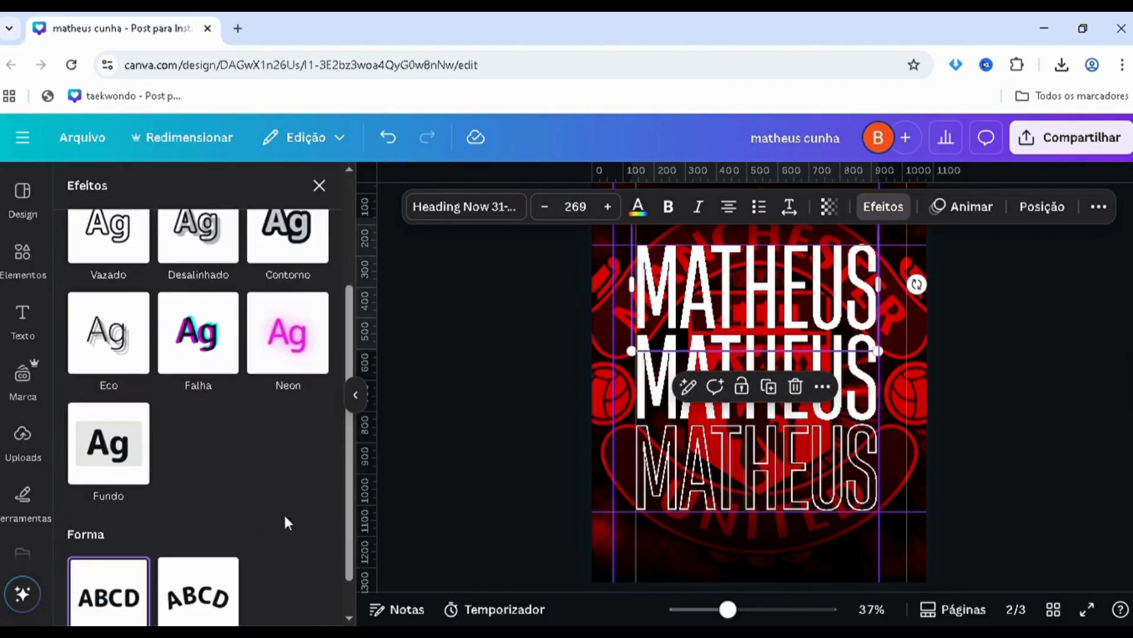
click(114, 389)
scroll(109, 348, up, 2)
click(107, 336)
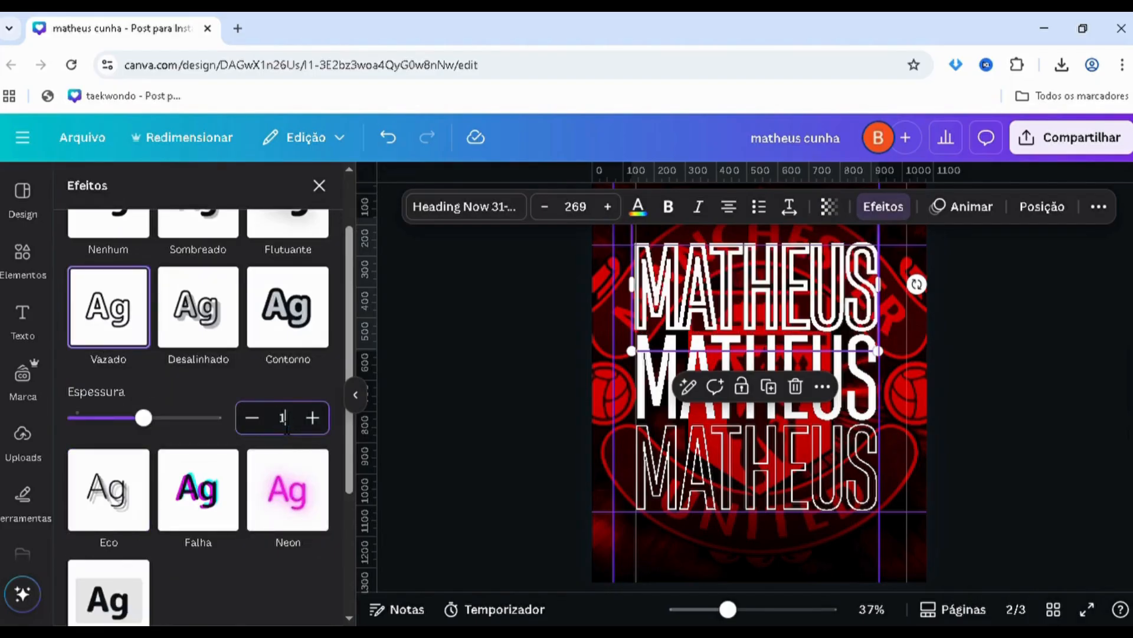
key(Return)
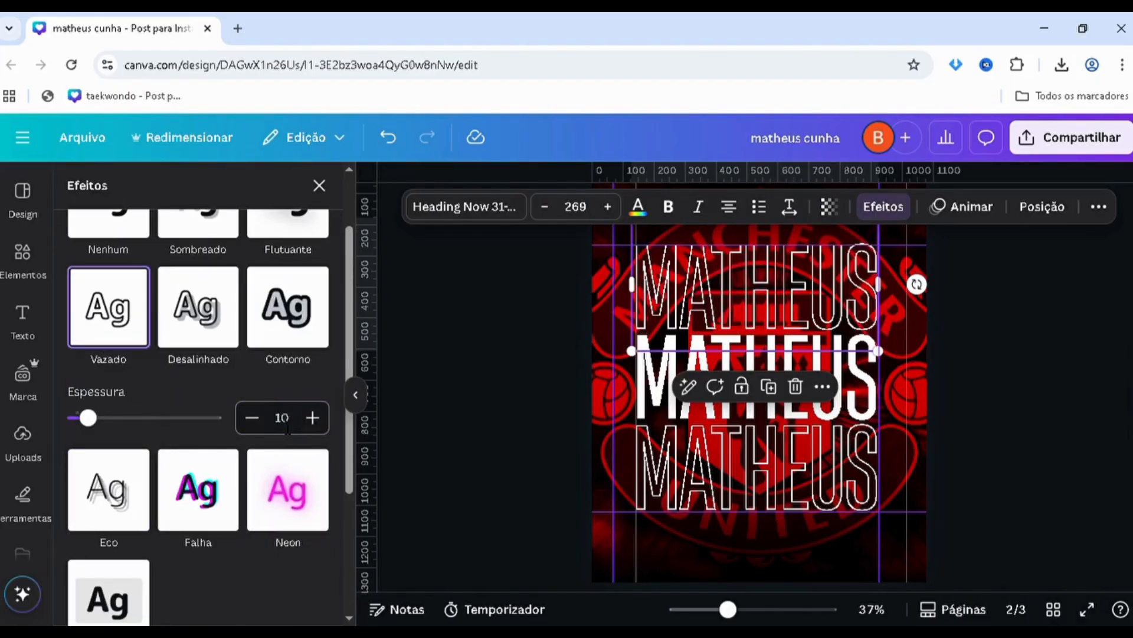
click(526, 460)
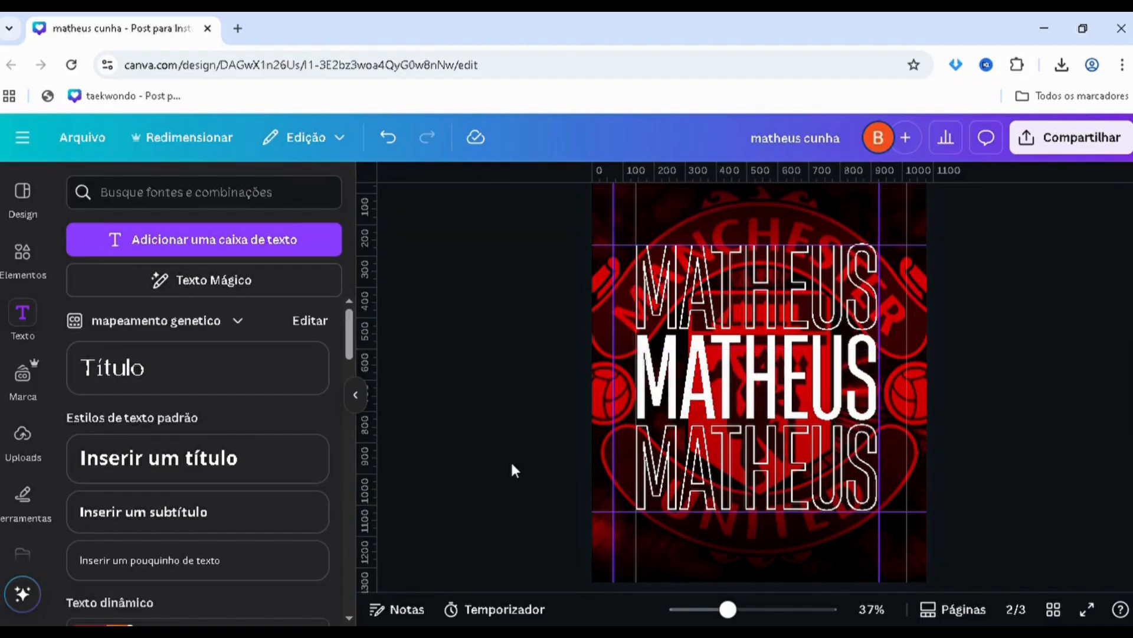
- Examine the outlined and solid MATHEUS lines on page 2 up close, checking their spacing and edges against the guides
scroll(568, 448, up, 5)
scroll(1027, 405, down, 5)
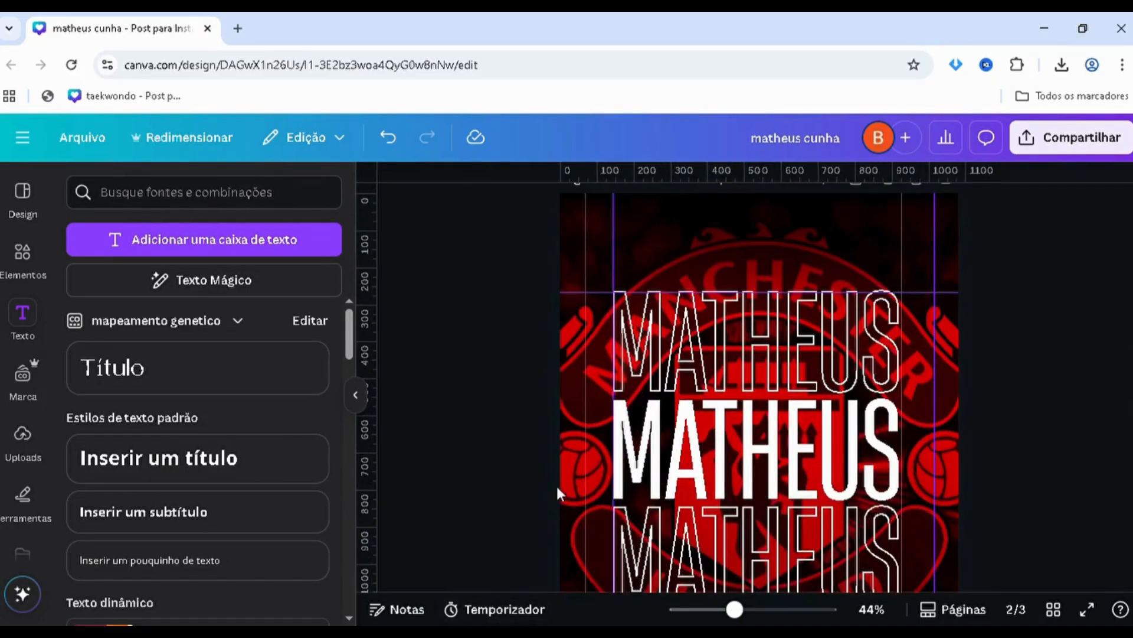
scroll(556, 484, up, 5)
click(668, 428)
scroll(670, 446, down, 3)
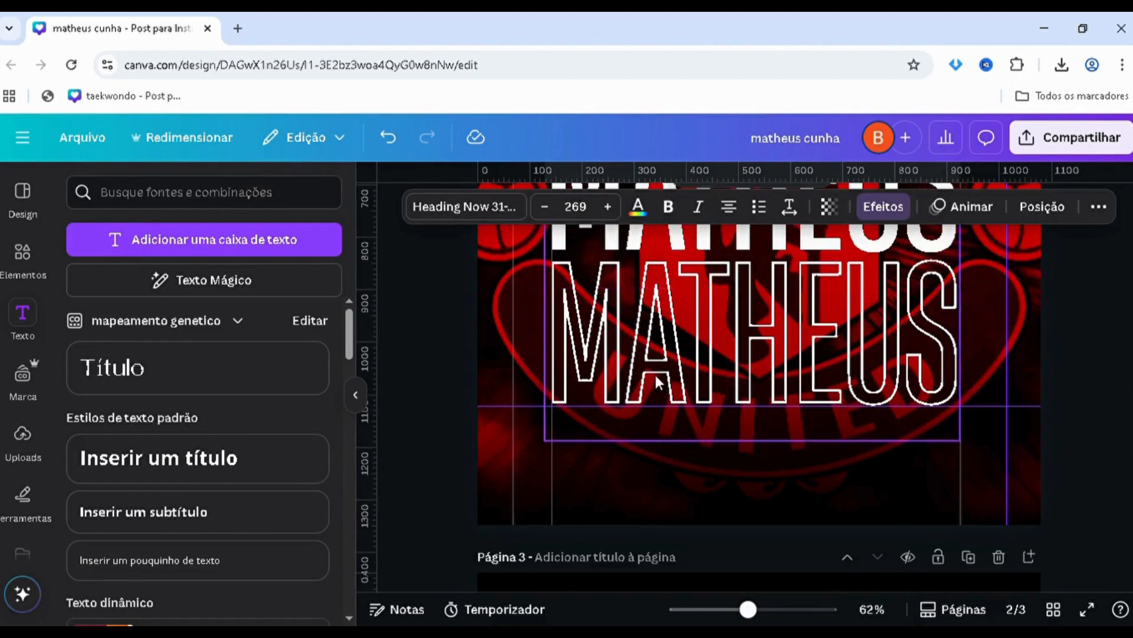
scroll(655, 375, up, 2)
key(Return)
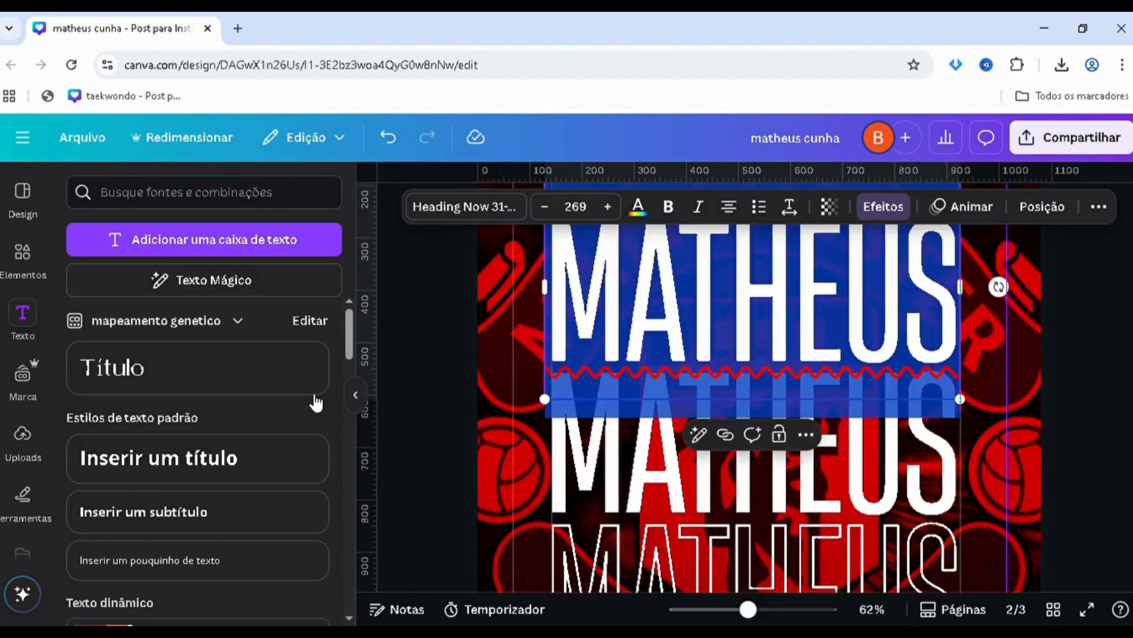
click(401, 425)
scroll(664, 434, down, 2)
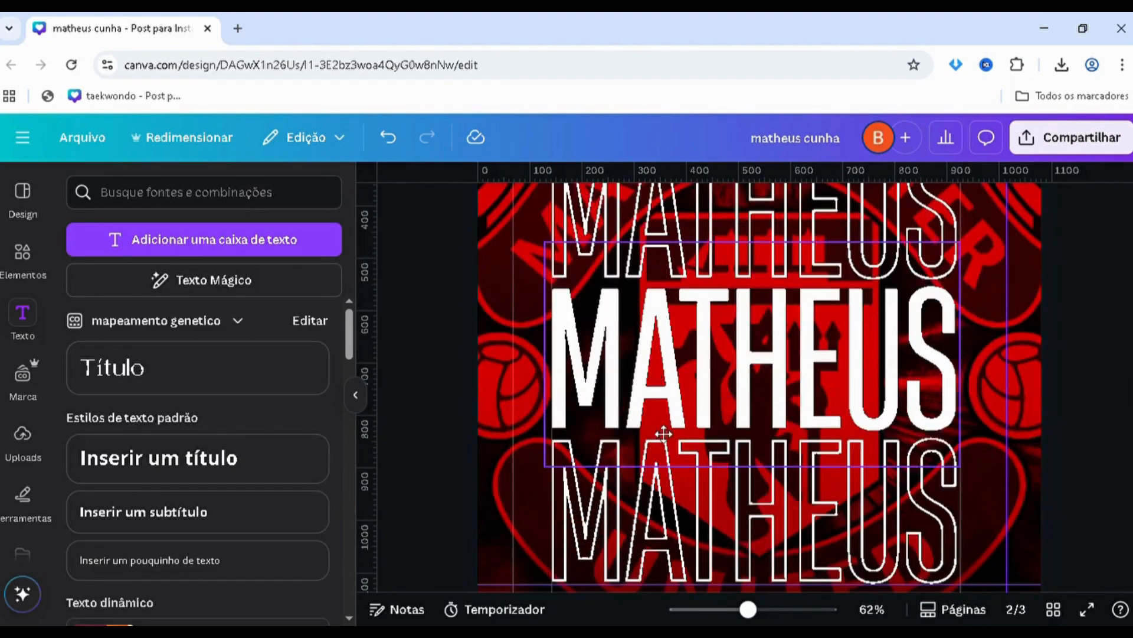
- Place a solid copy of the MATHEUS title below the stacked lines on page 2, reduced to font size 155
scroll(661, 431, down, 4)
drag(664, 434, 610, 369)
scroll(602, 316, up, 1)
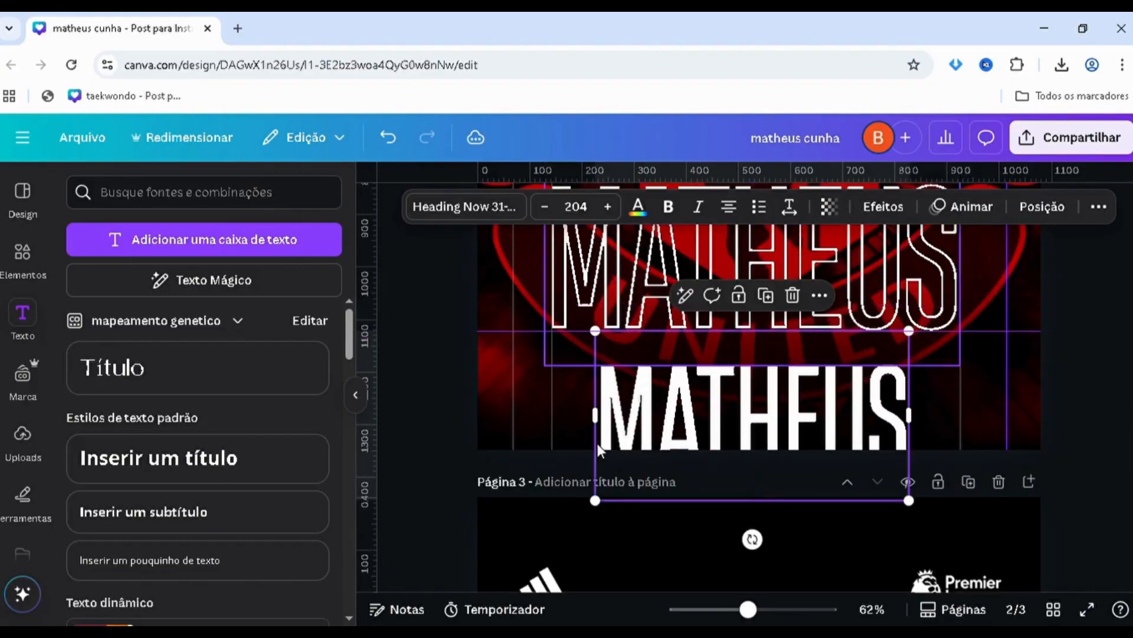
scroll(577, 417, up, 2)
drag(578, 416, 548, 386)
- Replace the copy's text with MANCHESTER, shrink it to font size 69,6 and rotate it to read vertically upwards
drag(529, 528, 642, 423)
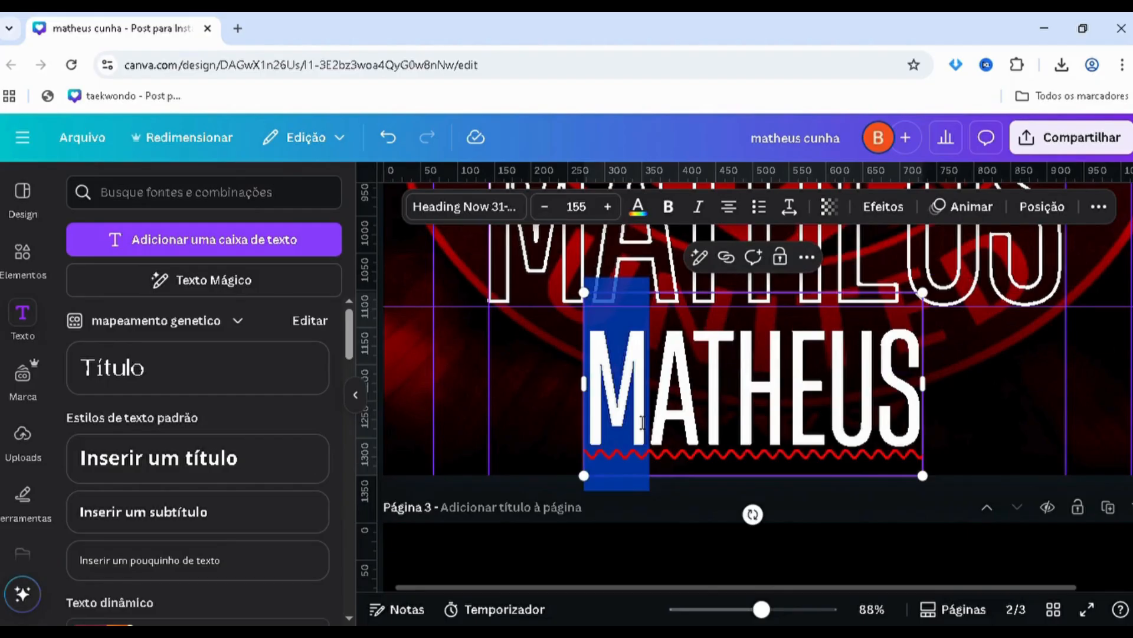
key(ctrl+a)
text(MA)
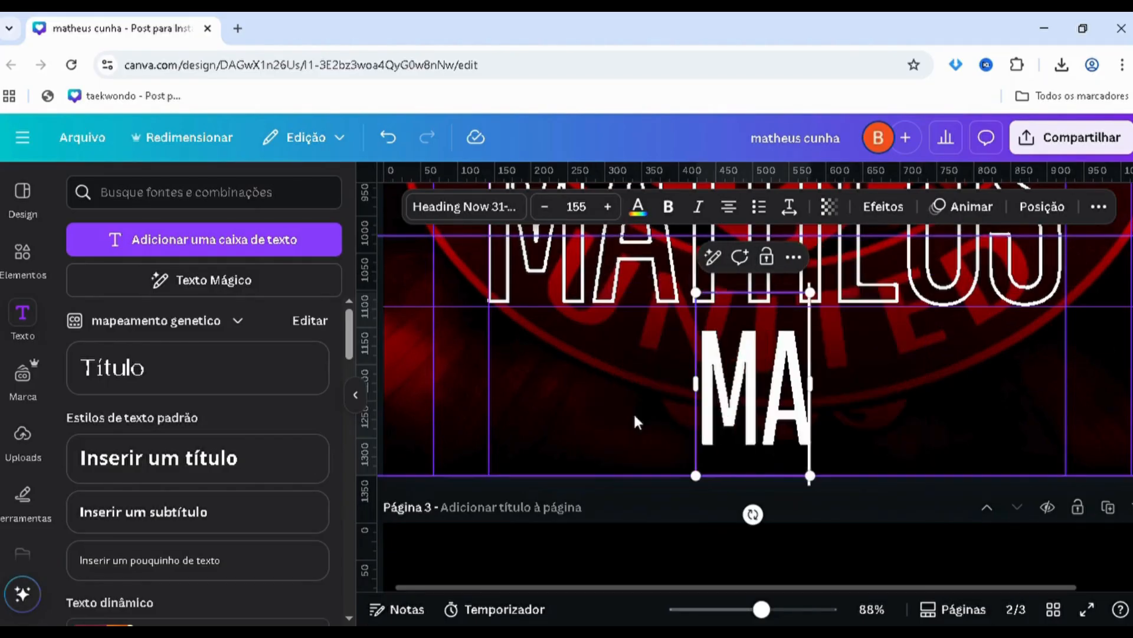
text(NCHESTER)
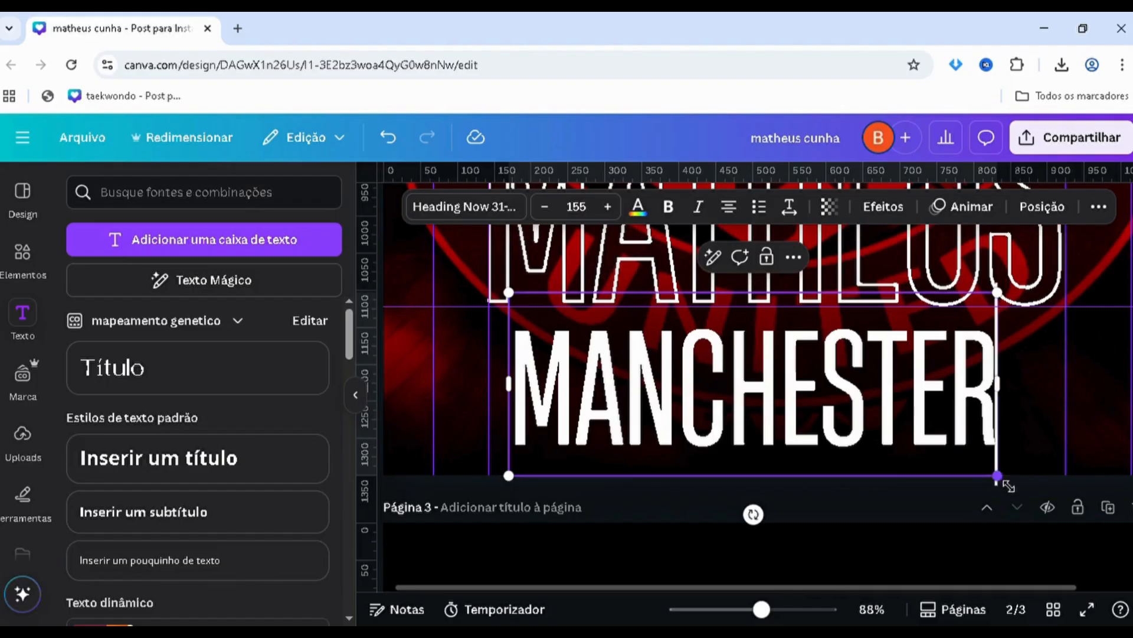
drag(723, 424, 712, 341)
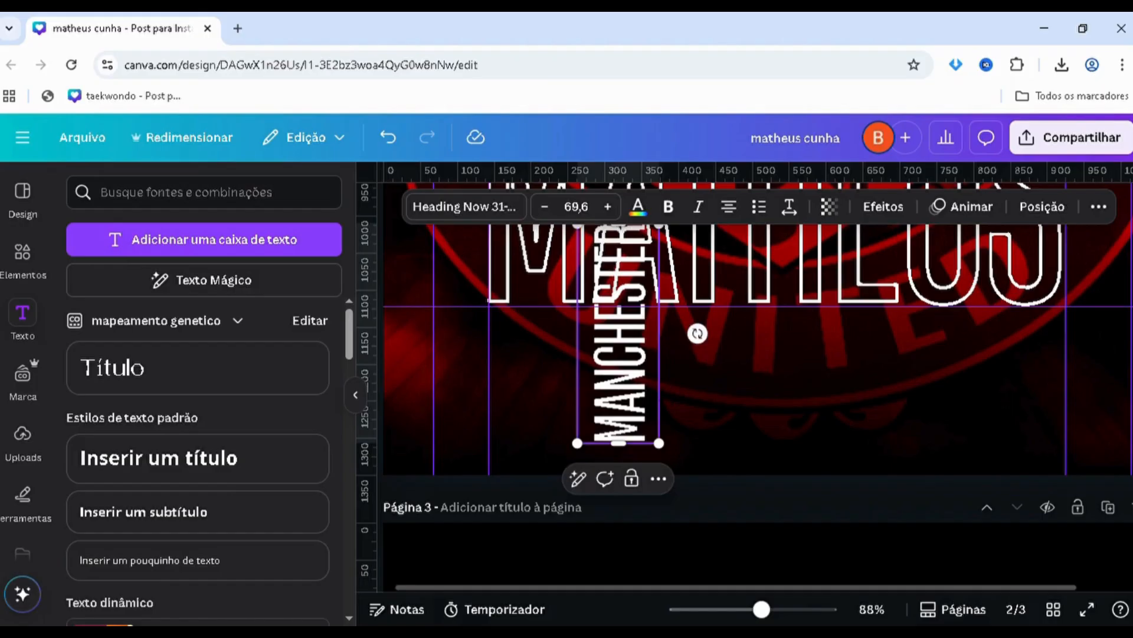
click(497, 413)
scroll(555, 449, up, 3)
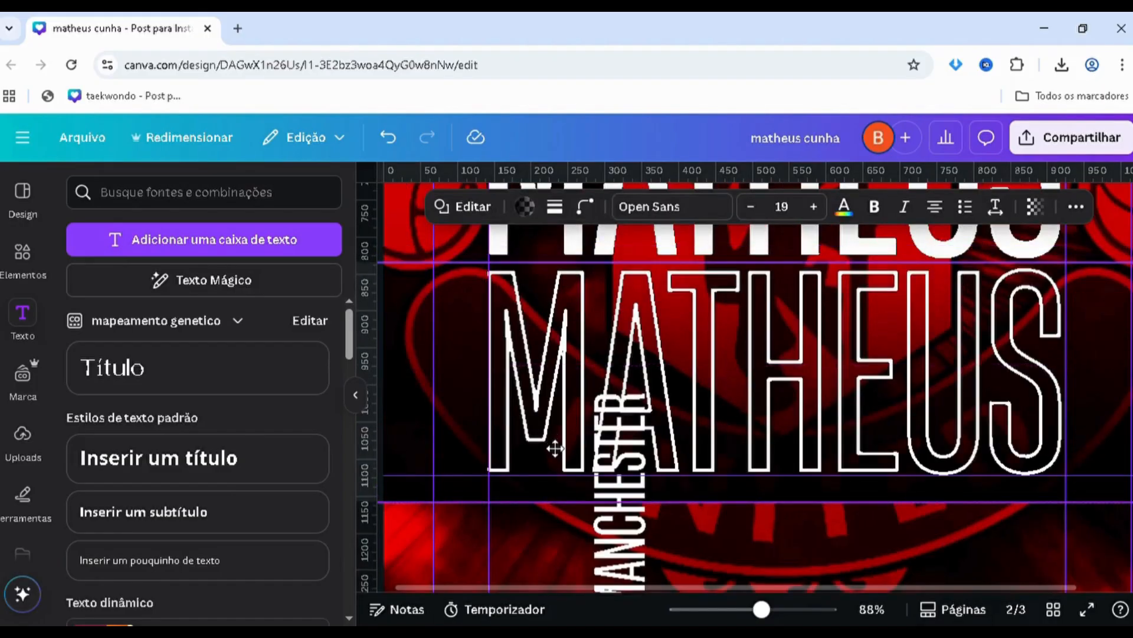
key(ctrl+z)
key(ctrl+z)
key(ctrl+z)
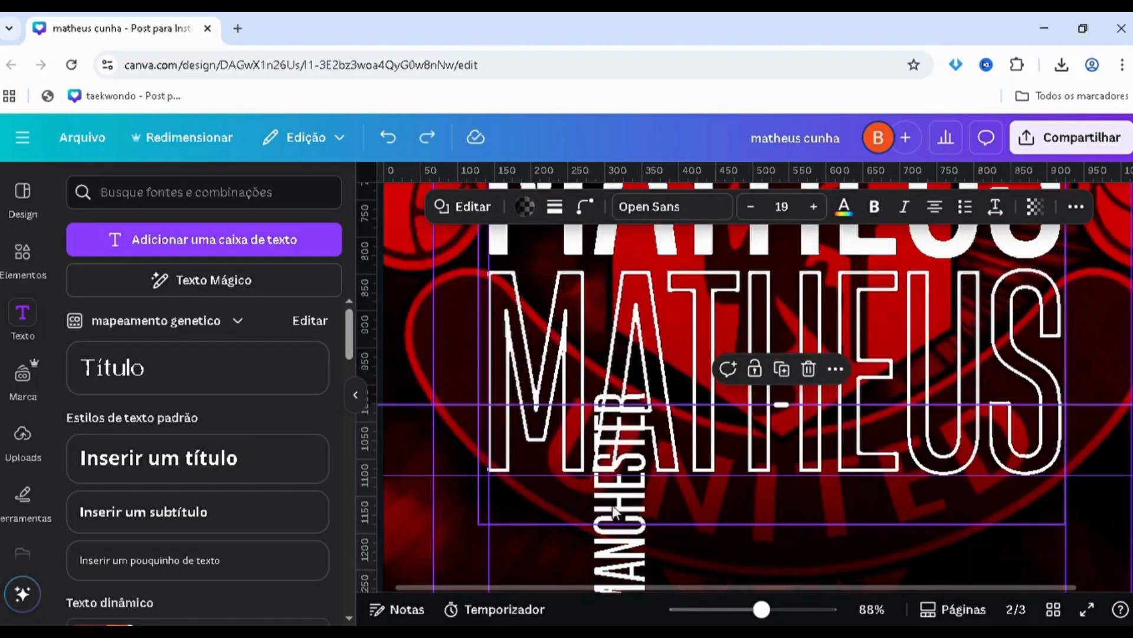
key(ctrl+z)
key(ctrl+z)
key(ctrl+z)
key(ctrl+z)
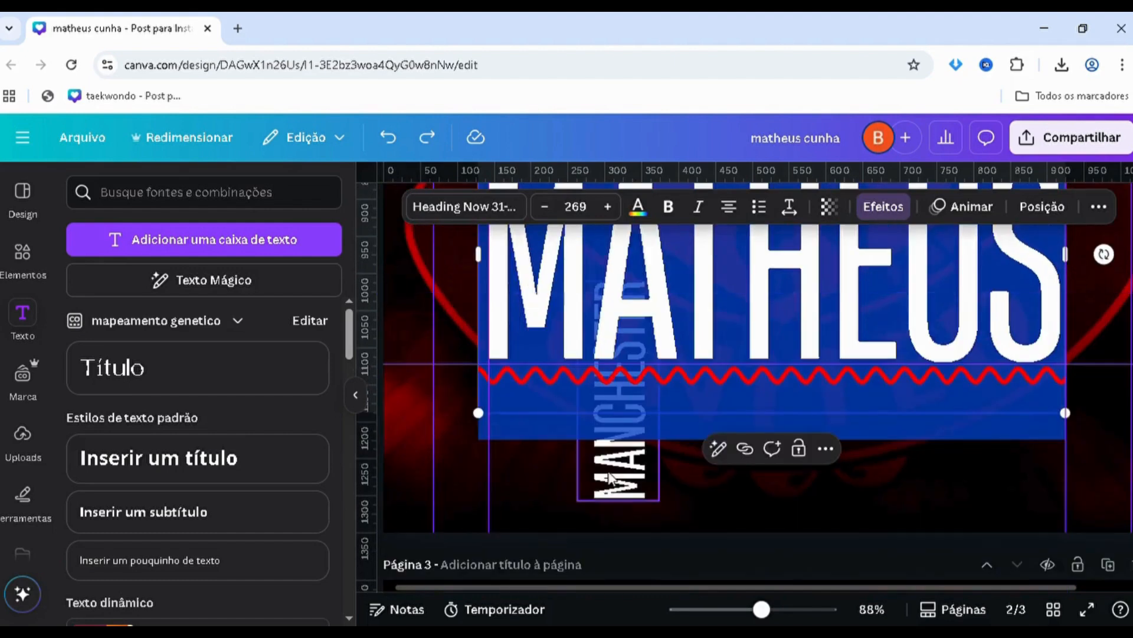
key(ctrl+z)
key(ctrl+y)
key(ctrl+y)
key(ctrl+y)
key(ctrl+y)
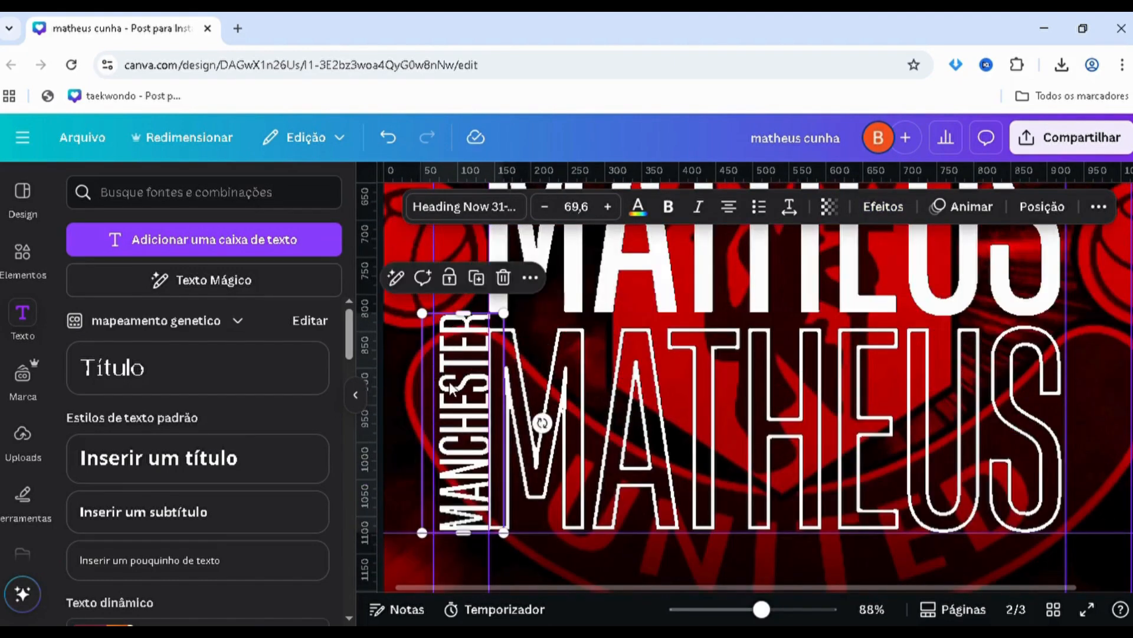
- Fit the vertical MANCHESTER between the two left guides beside the bottom MATHEUS, matching its height at font size 65,3
scroll(460, 413, up, 5)
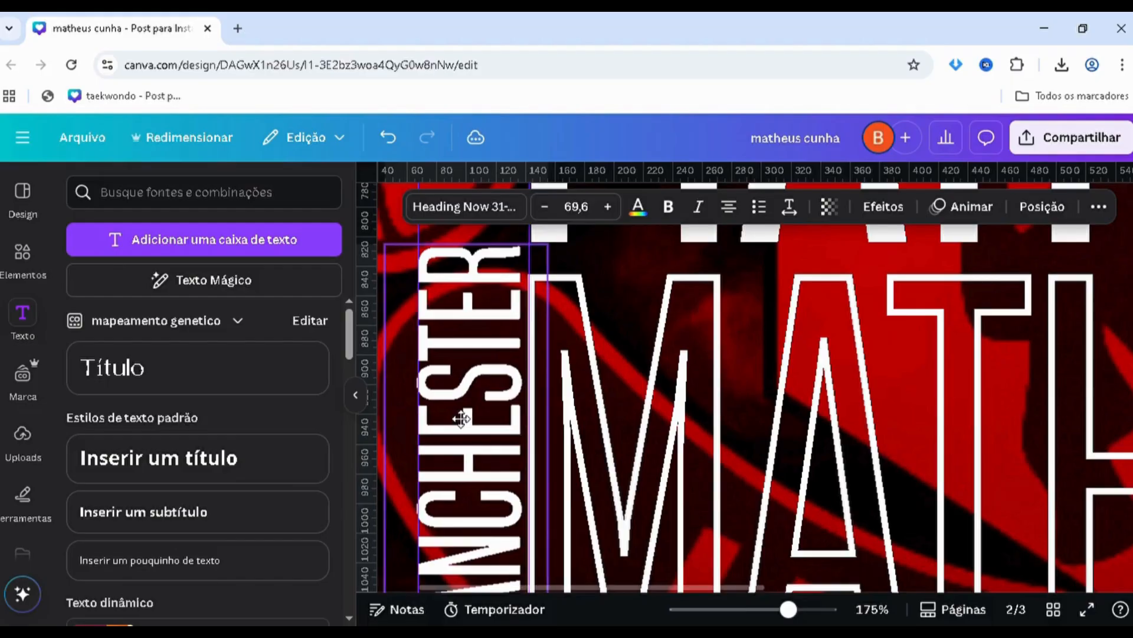
scroll(587, 463, up, 2)
drag(548, 328, 540, 358)
scroll(438, 465, down, 4)
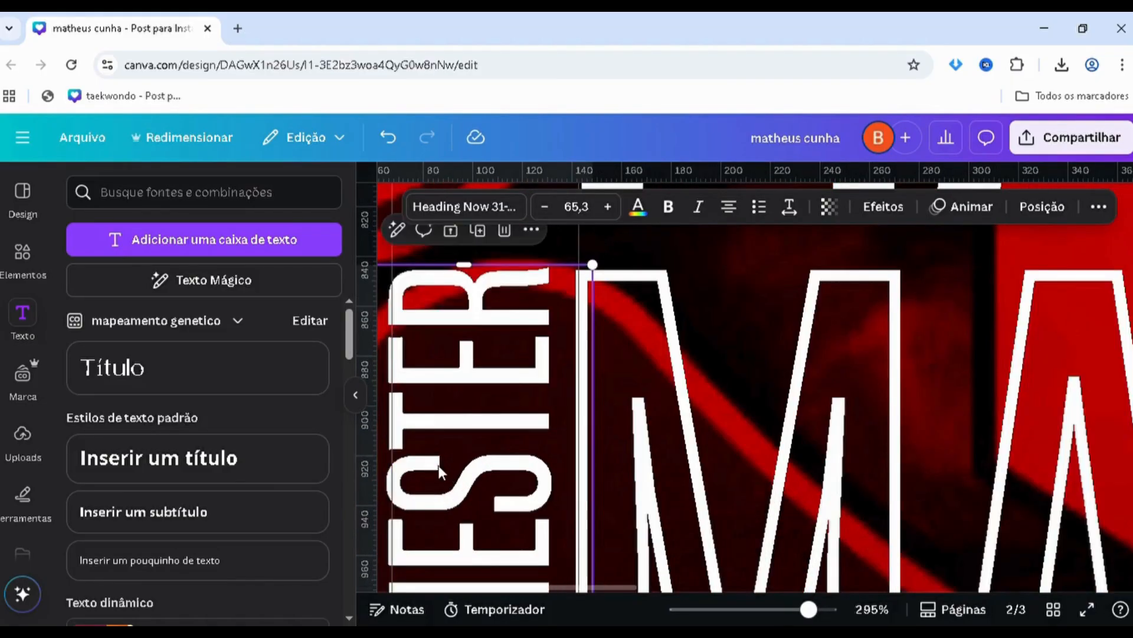
scroll(467, 453, down, 3)
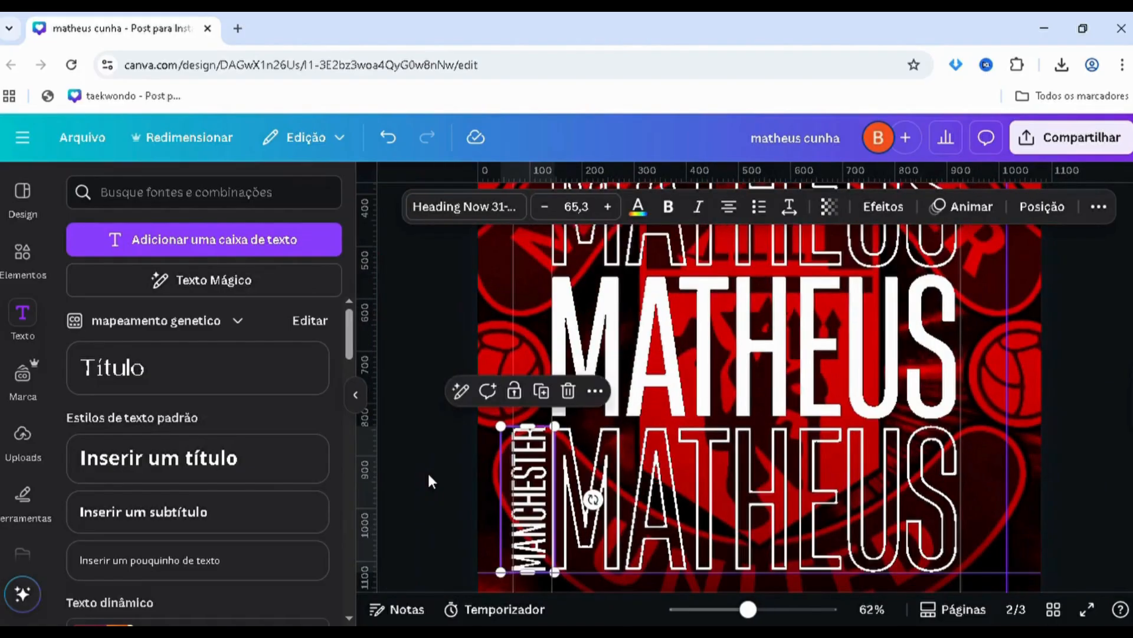
- Examine the vertical MANCHESTER up close, checking its edges against the guides and its height against the bottom outlined MATHEUS
click(405, 529)
scroll(405, 529, down, 2)
scroll(501, 513, up, 1)
scroll(435, 424, down, 3)
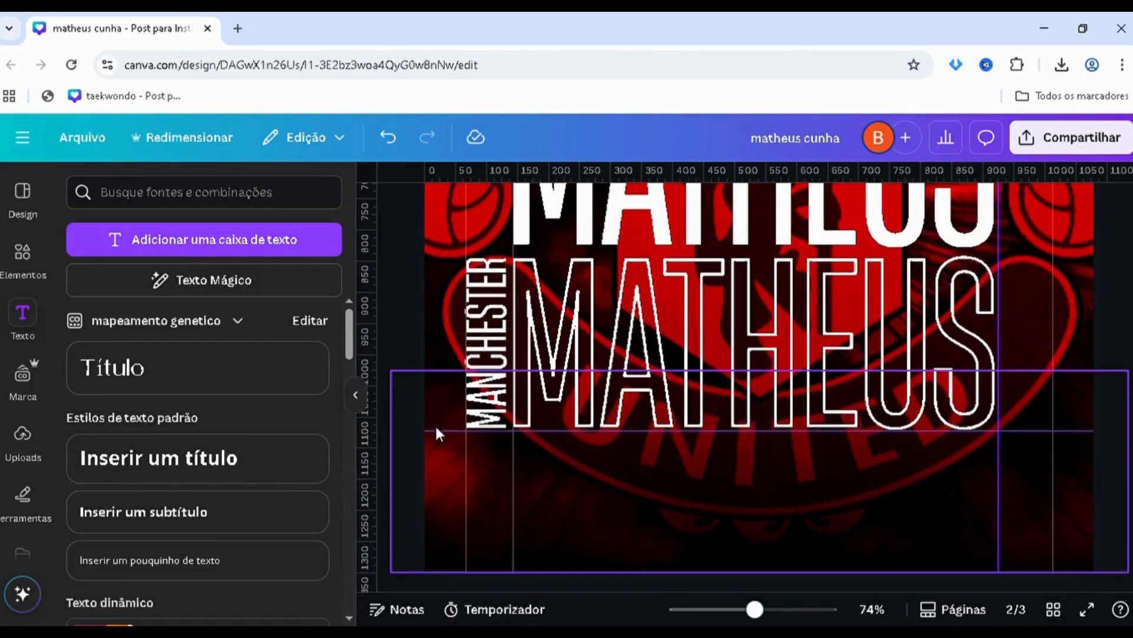
scroll(517, 394, up, 4)
click(516, 394)
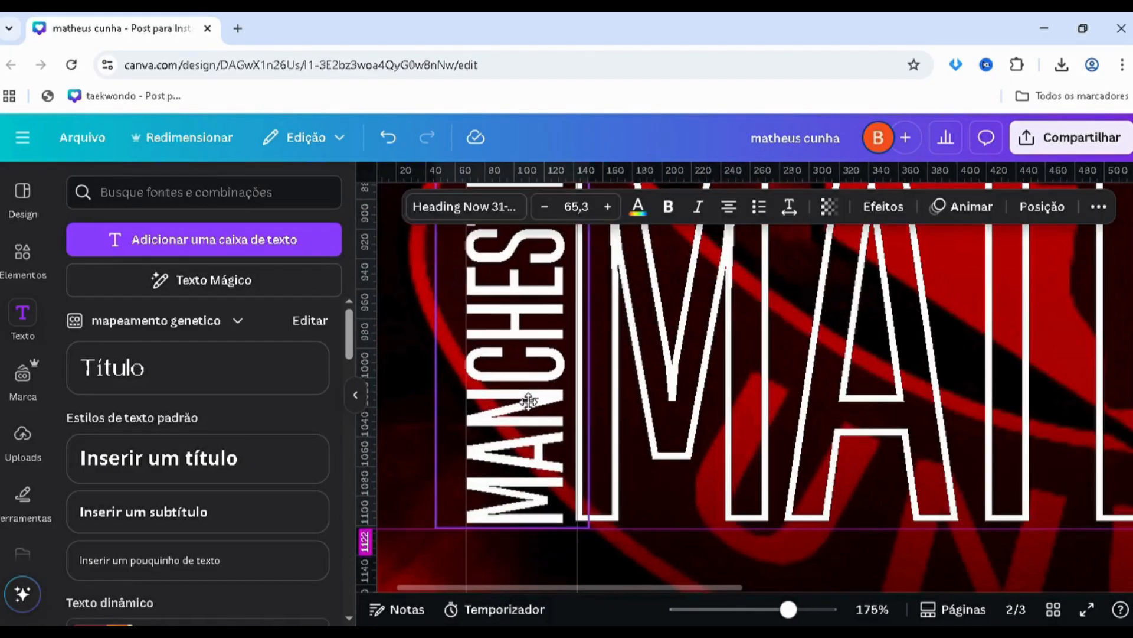
scroll(471, 417, down, 5)
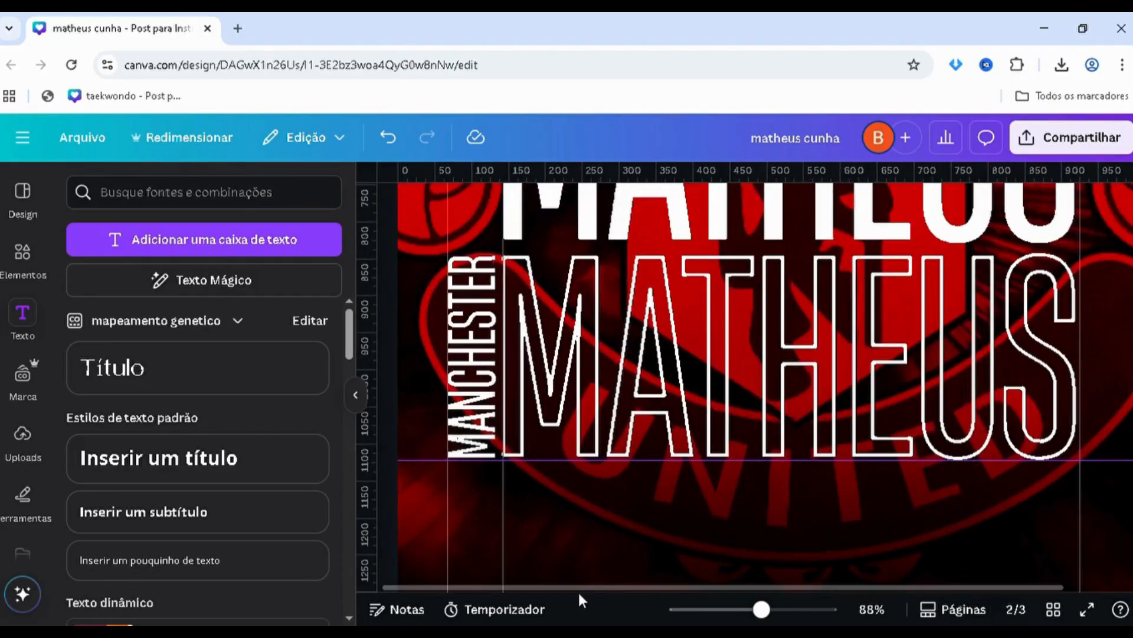
scroll(420, 420, up, 2)
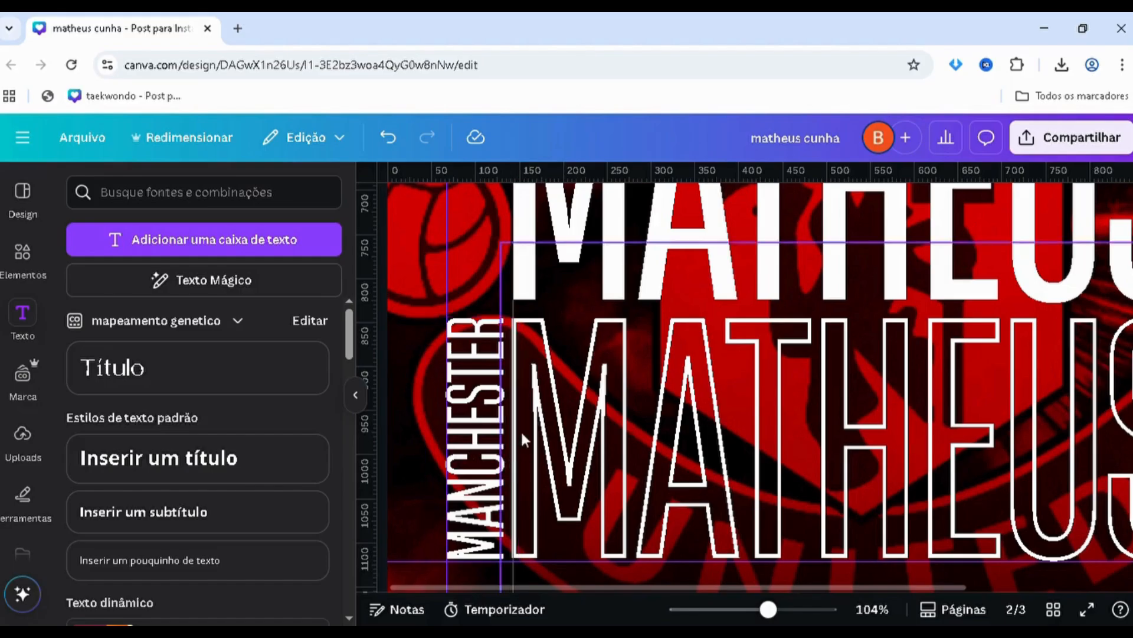
scroll(466, 413, up, 2)
scroll(466, 413, down, 2)
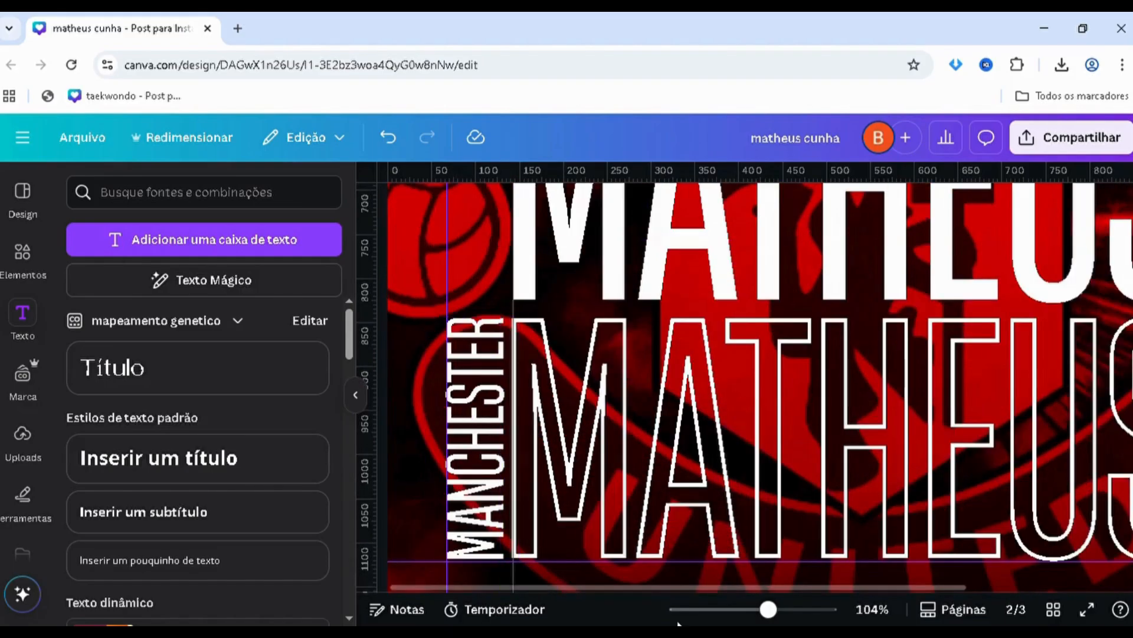
drag(741, 620, 765, 609)
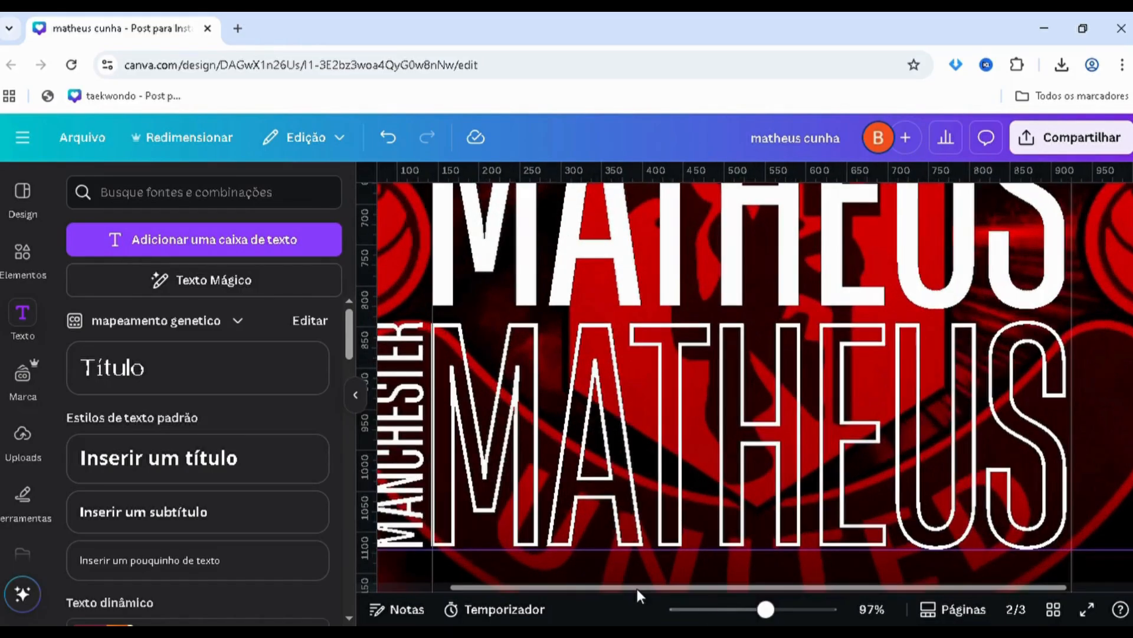
drag(637, 590, 510, 594)
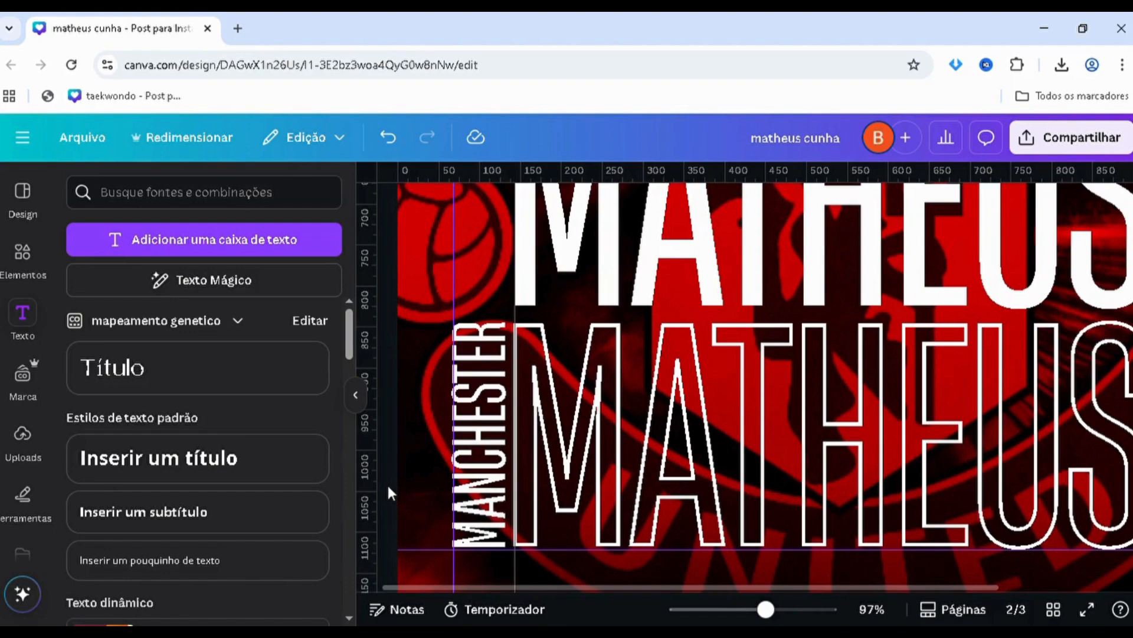
scroll(423, 469, up, 2)
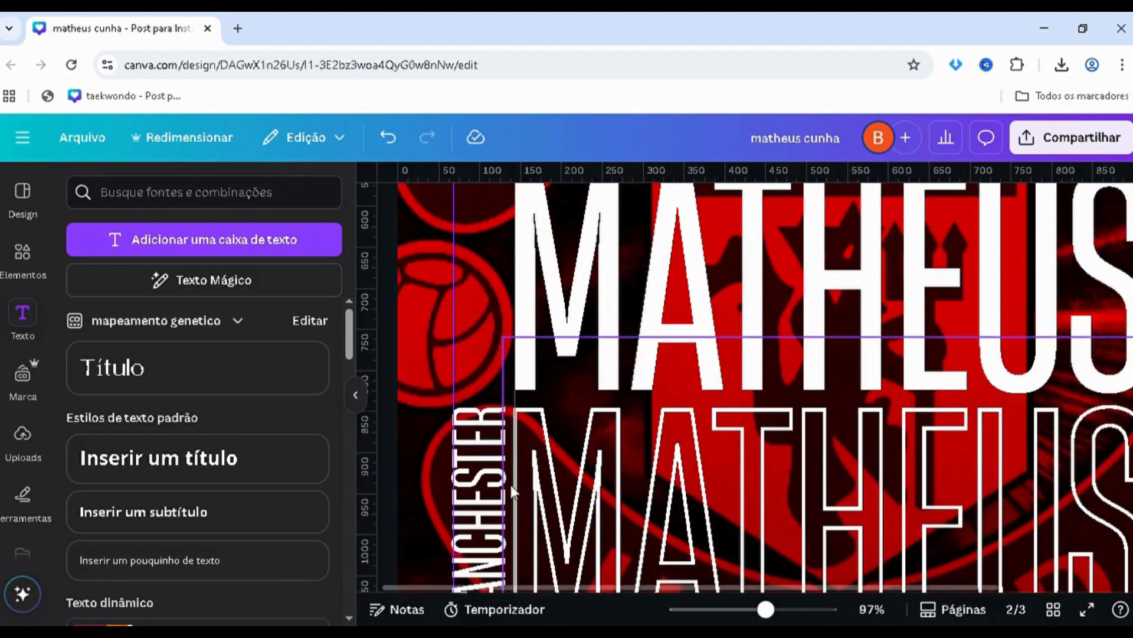
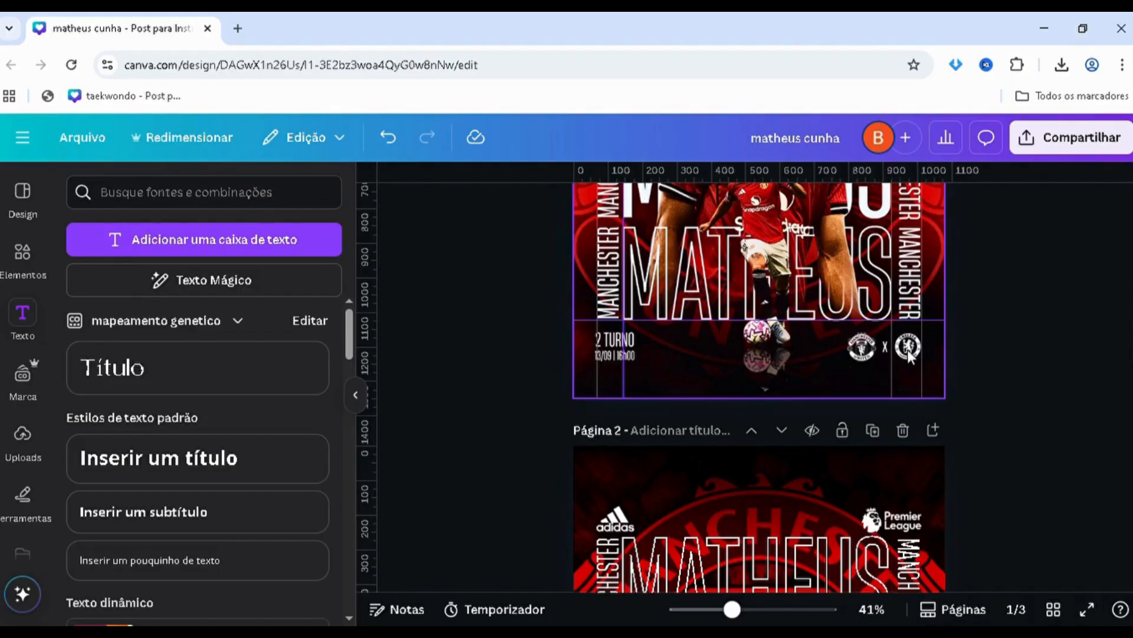
- Check which image effects are applied to the Manchester United and Chelsea crests on page 3
scroll(918, 354, down, 4)
scroll(915, 361, down, 5)
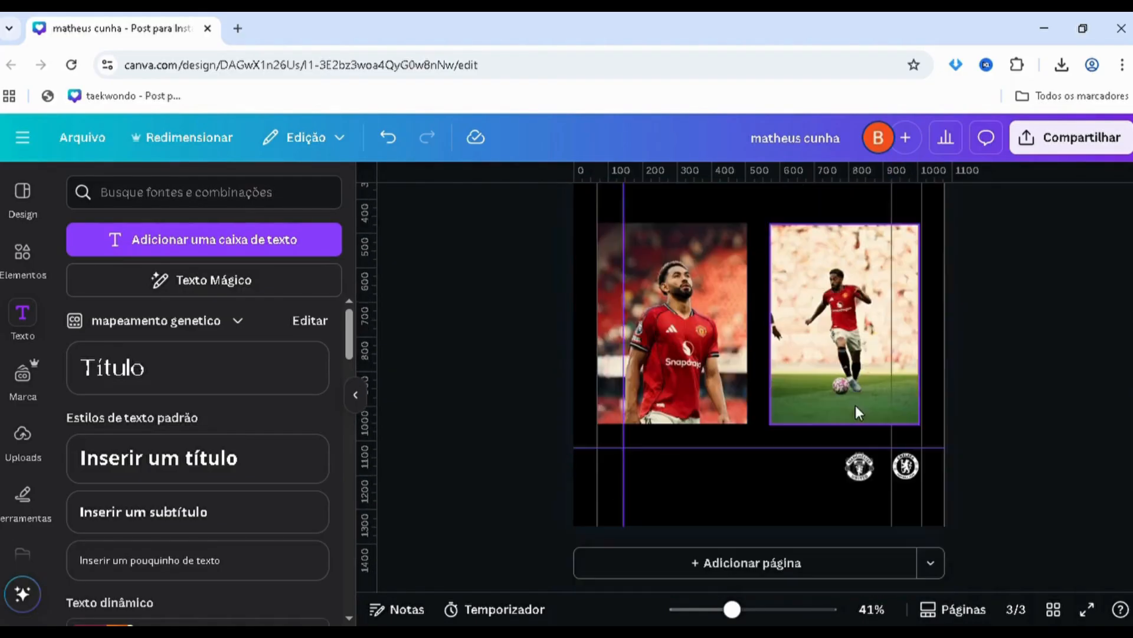
click(853, 472)
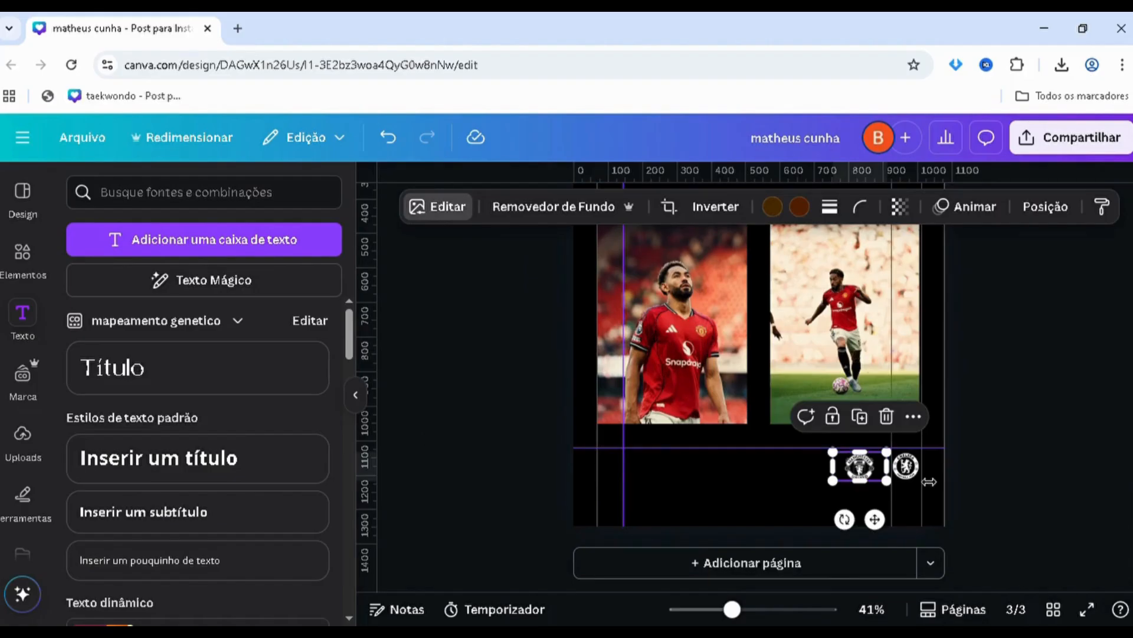
click(438, 206)
scroll(307, 533, down, 3)
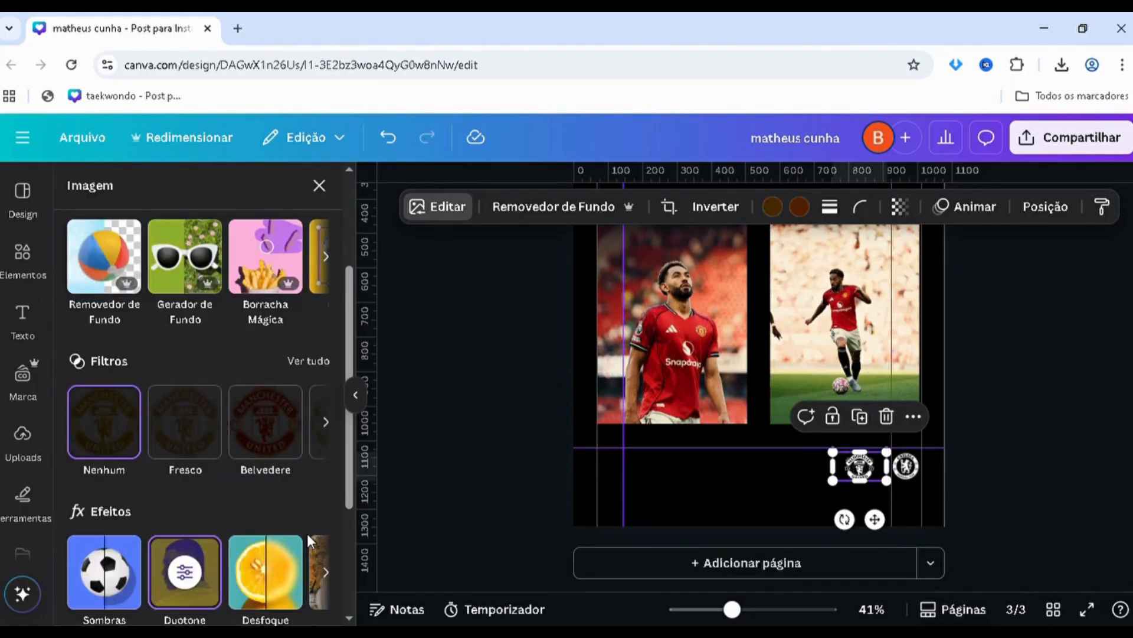
scroll(307, 533, down, 2)
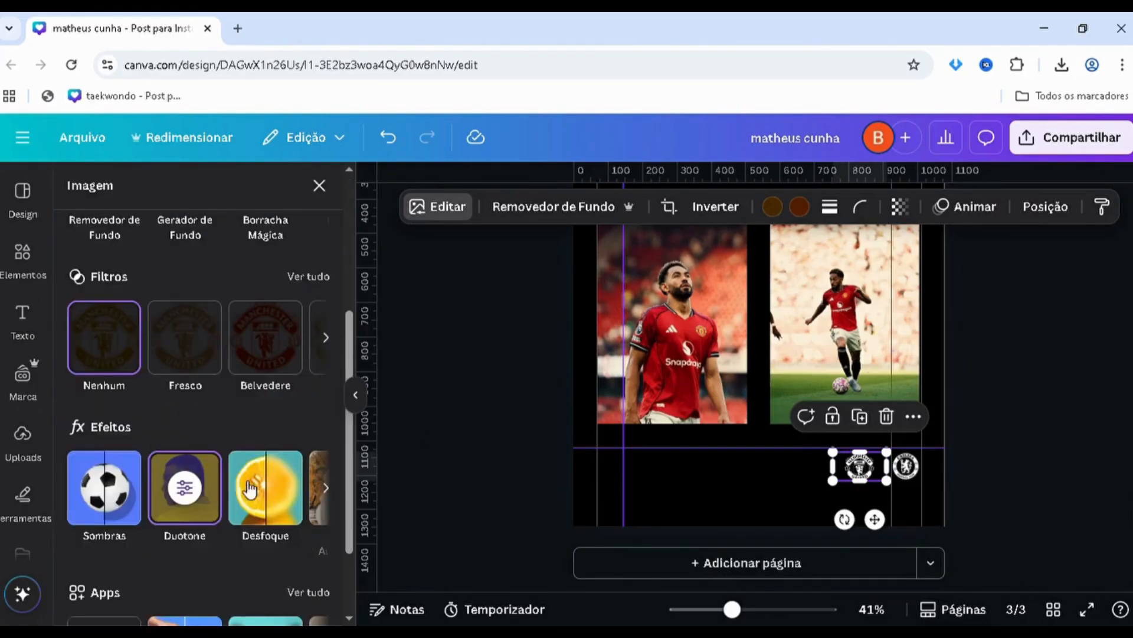
click(900, 479)
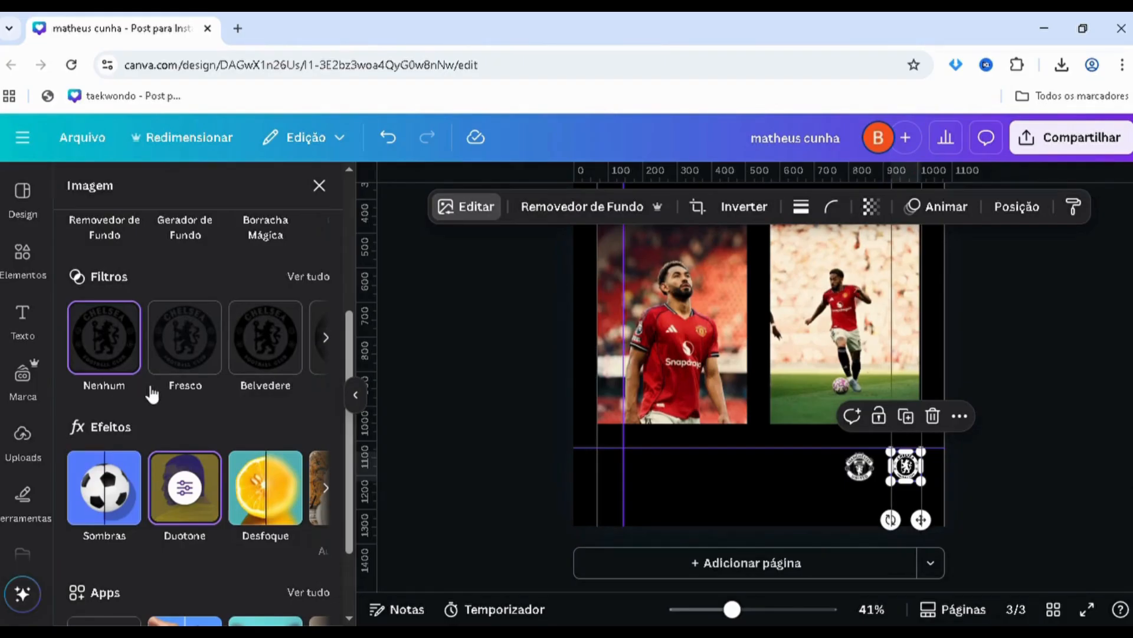
click(439, 499)
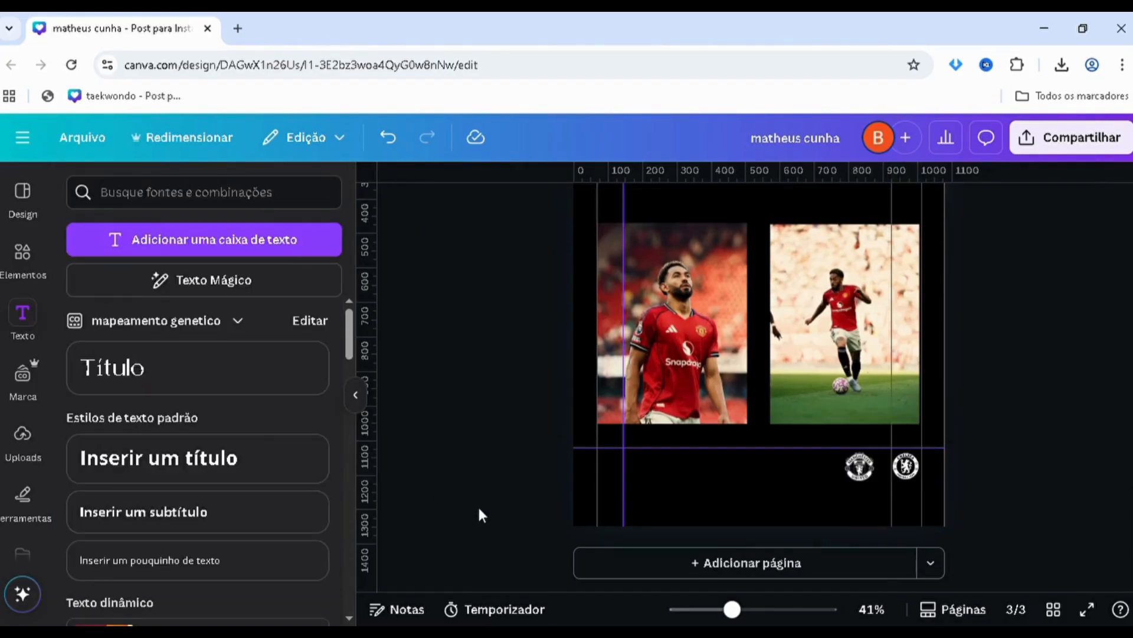
- Move the Manchester United and Chelsea crests together from page 3 to page 2, below the titles and aligned to the rightmost guide
ctrl+scroll(873, 523, up, 4)
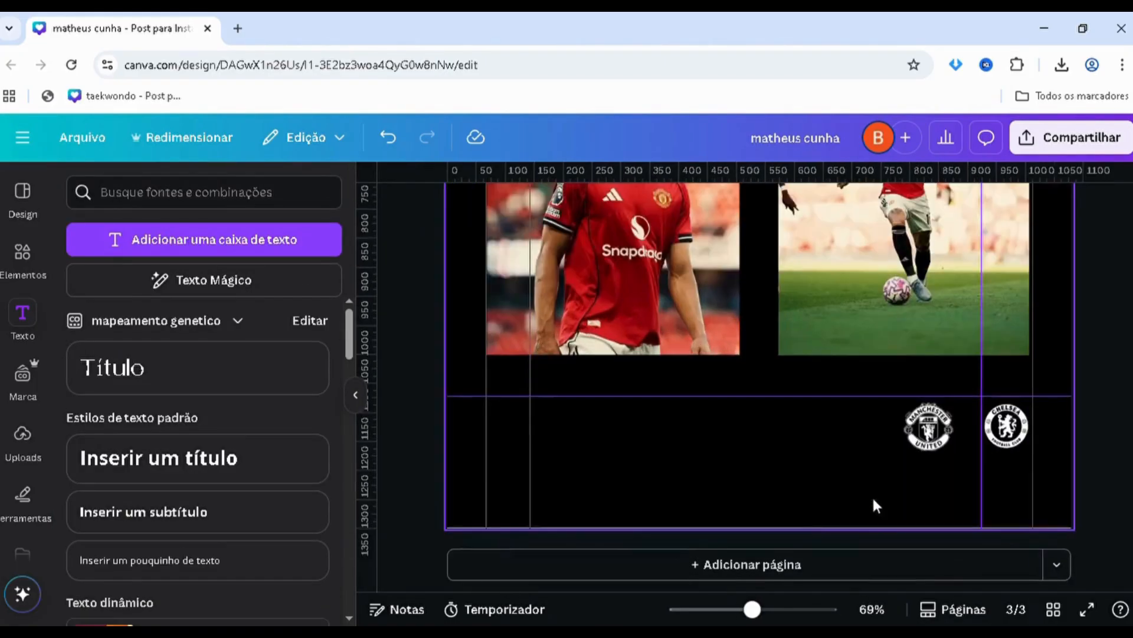
drag(1010, 442, 877, 490)
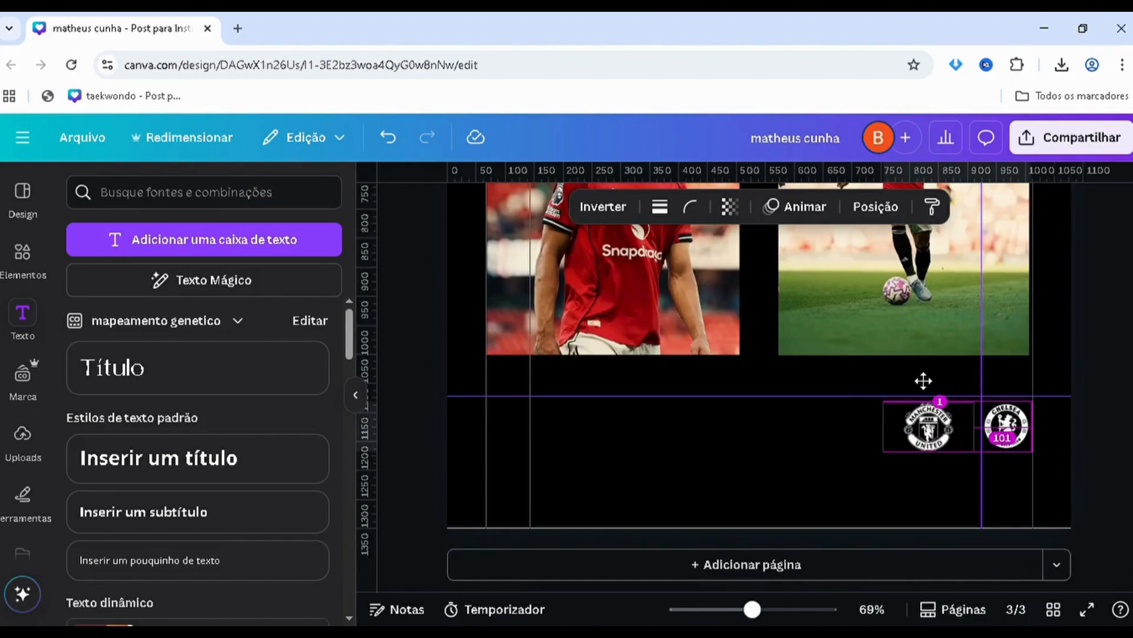
drag(924, 380, 943, 322)
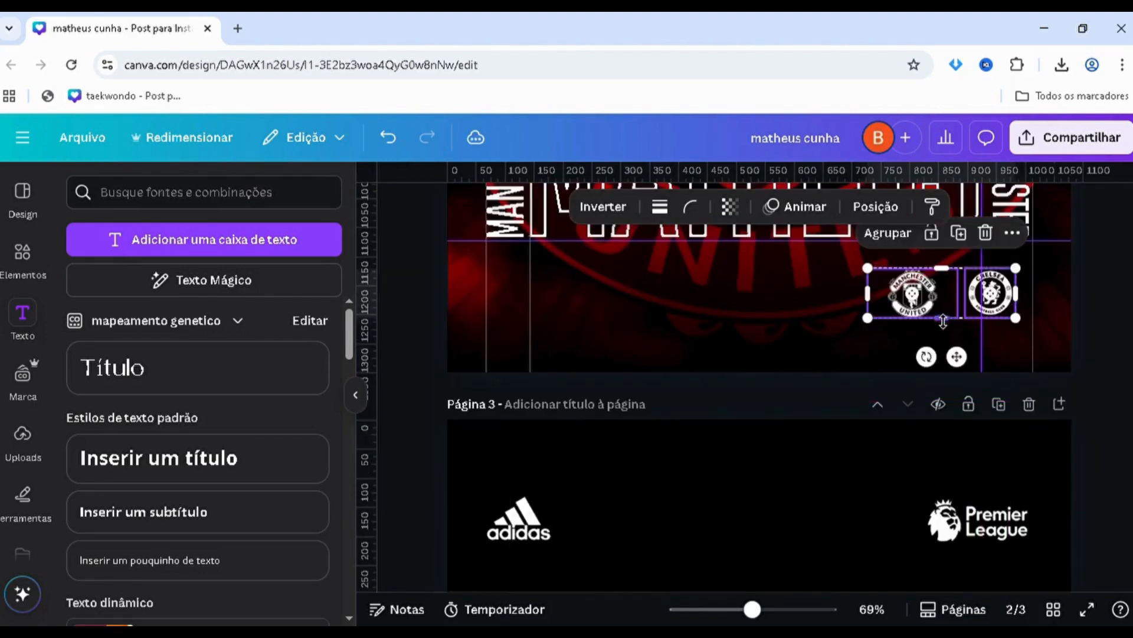
scroll(927, 354, up, 1)
ctrl+scroll(928, 378, up, 2)
drag(933, 377, 1010, 354)
ctrl+scroll(1010, 354, down, 5)
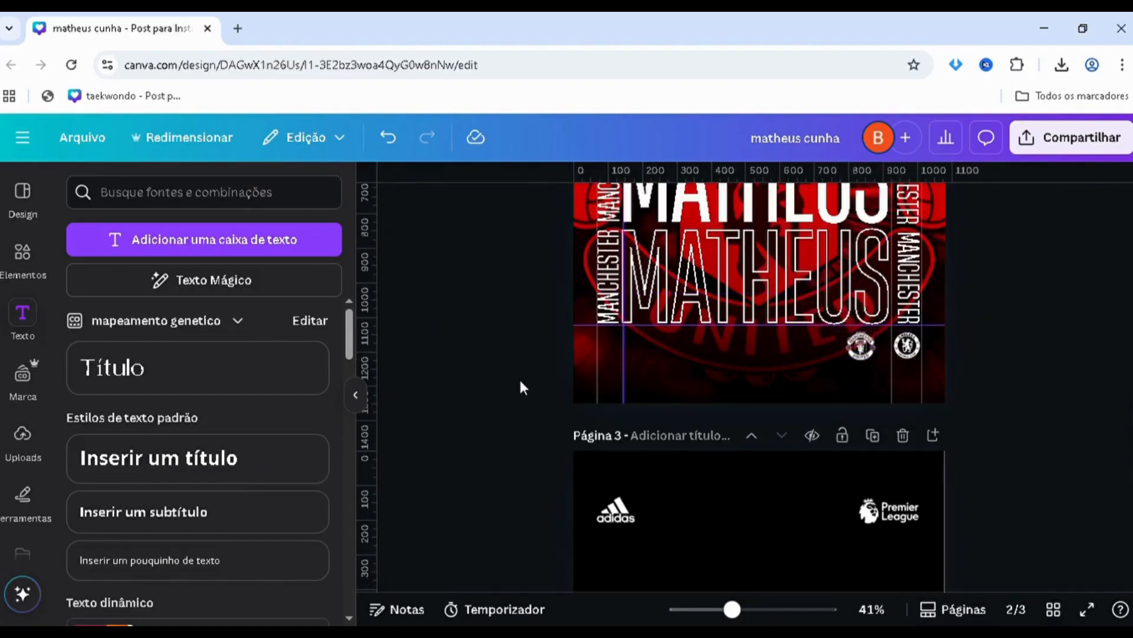
- Return to page 2's full layout with nothing selected and hide the text library to free canvas space
scroll(673, 309, up, 3)
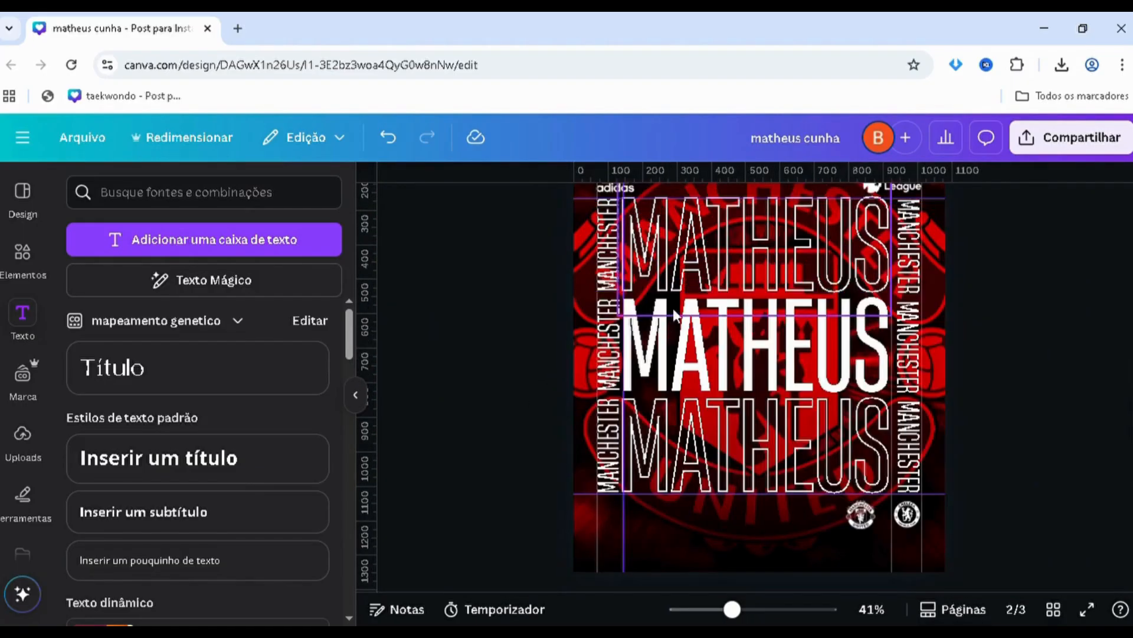
click(693, 348)
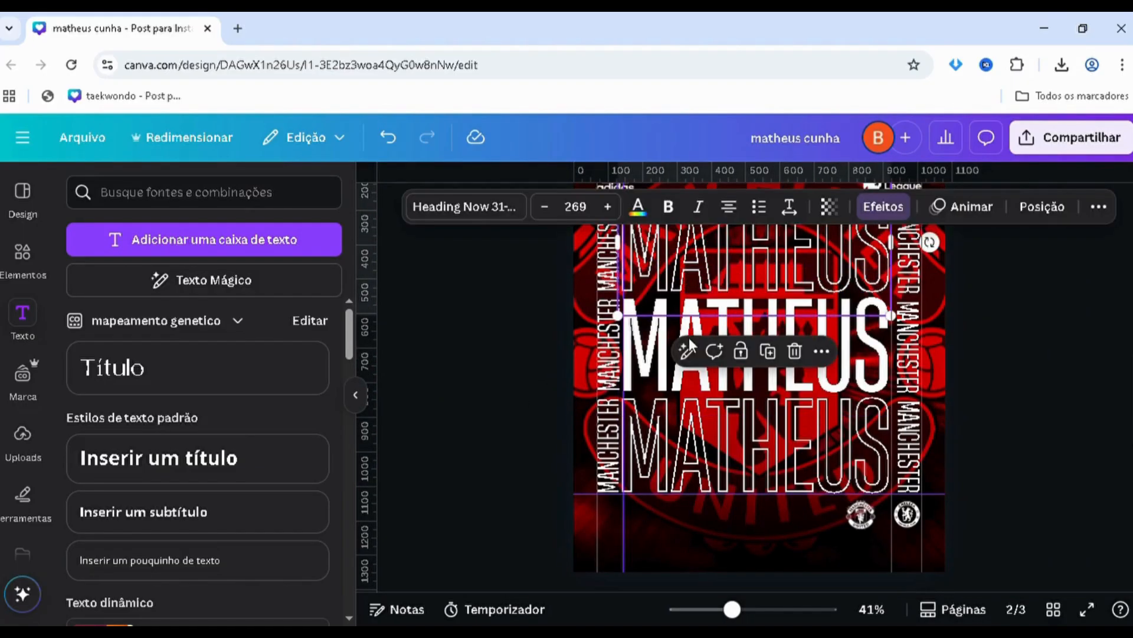
click(554, 358)
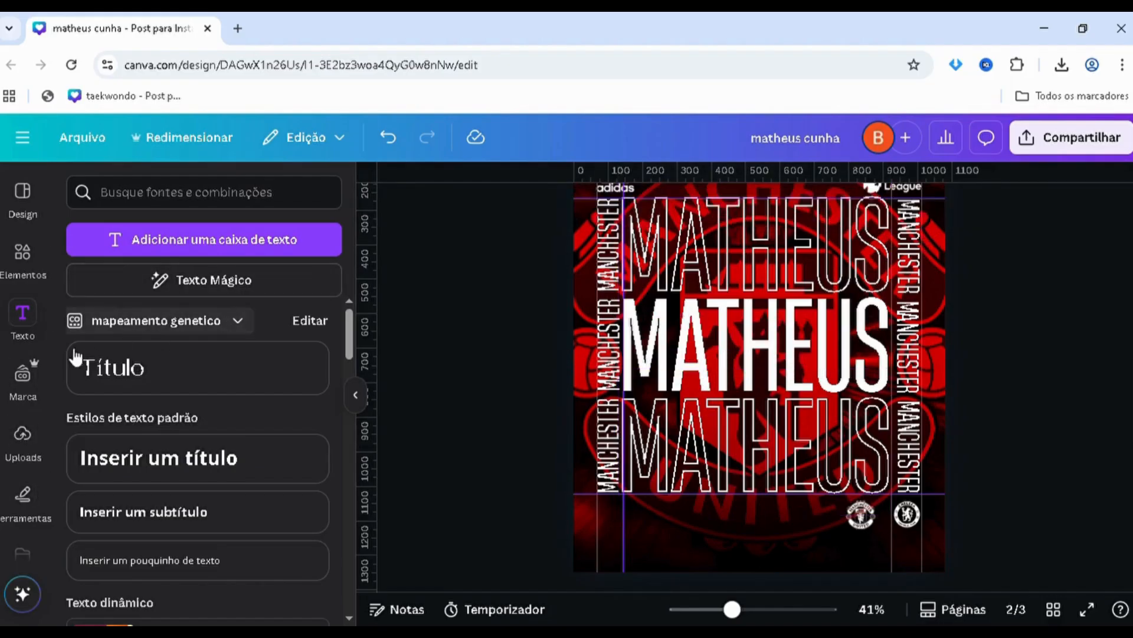
click(22, 319)
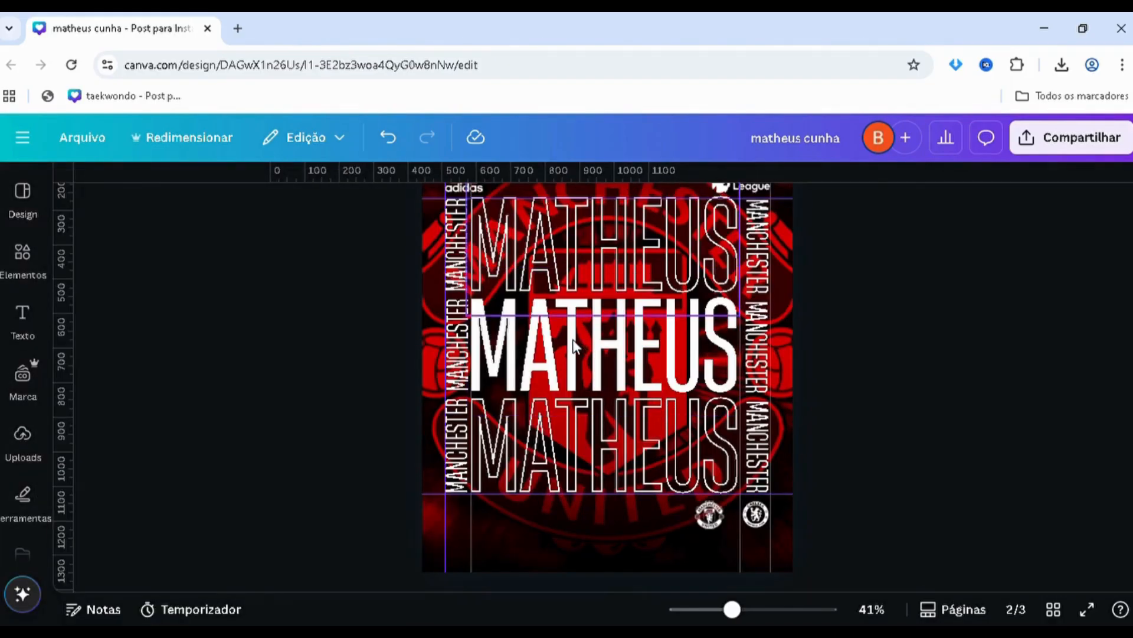
- Place a reduced copy of the solid MATHEUS title at font size 39,6 below the bottom outlined MATHEUS, near the crests
click(573, 341)
click(493, 347)
key(alt)
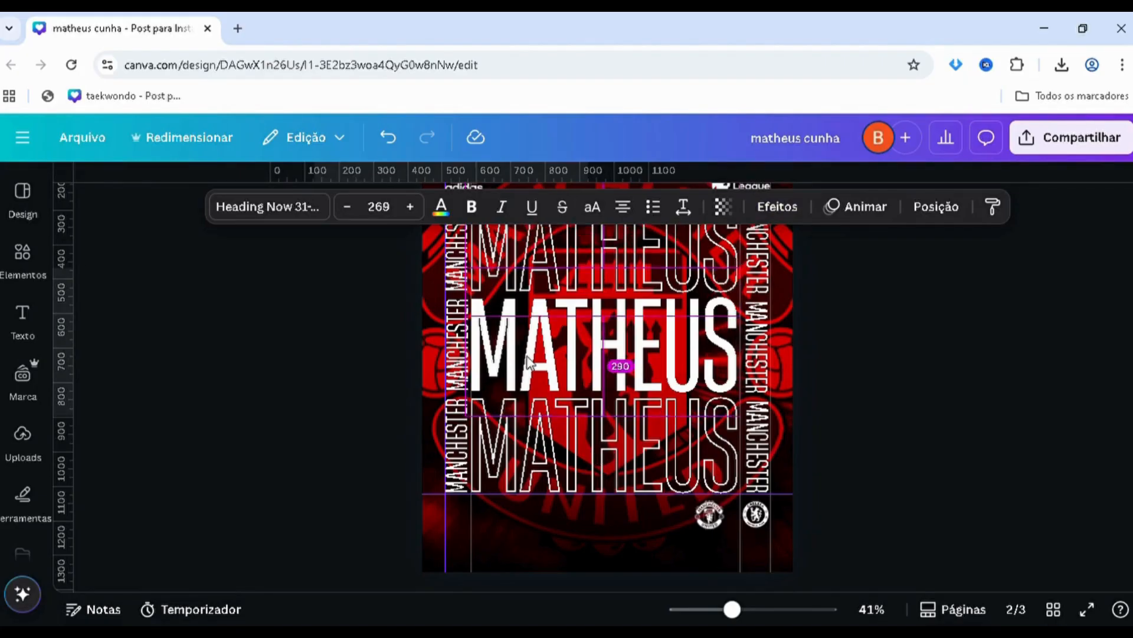
scroll(530, 372, down, 1)
drag(527, 357, 543, 438)
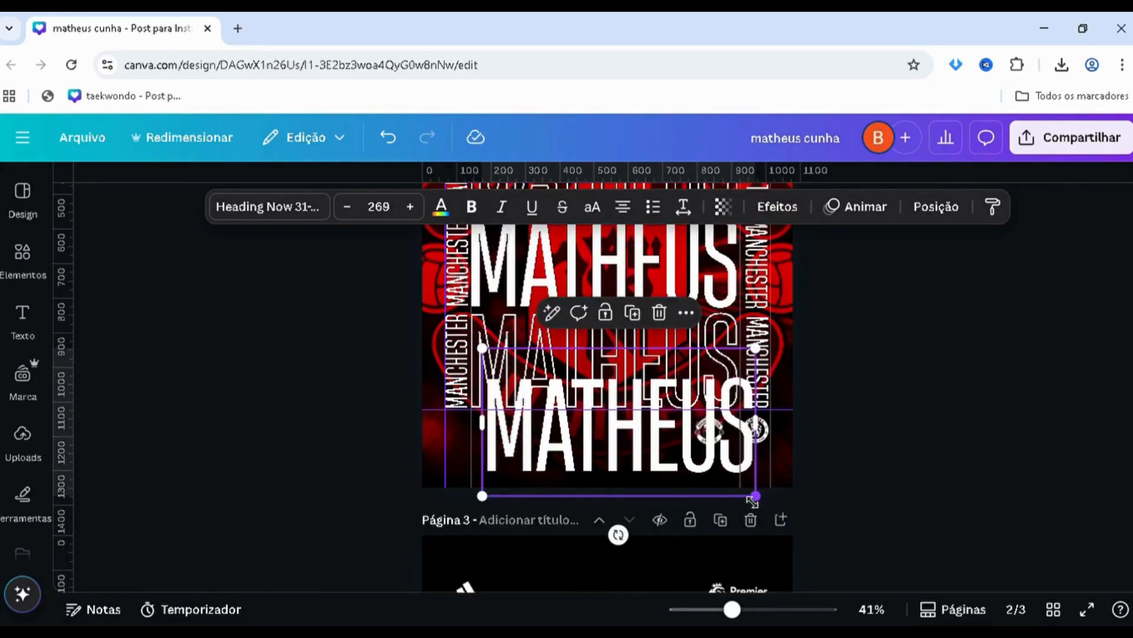
drag(753, 500, 543, 381)
drag(584, 476, 635, 461)
ctrl+scroll(605, 450, up, 5)
drag(596, 425, 637, 452)
ctrl+scroll(675, 483, up, 5)
double_click(684, 485)
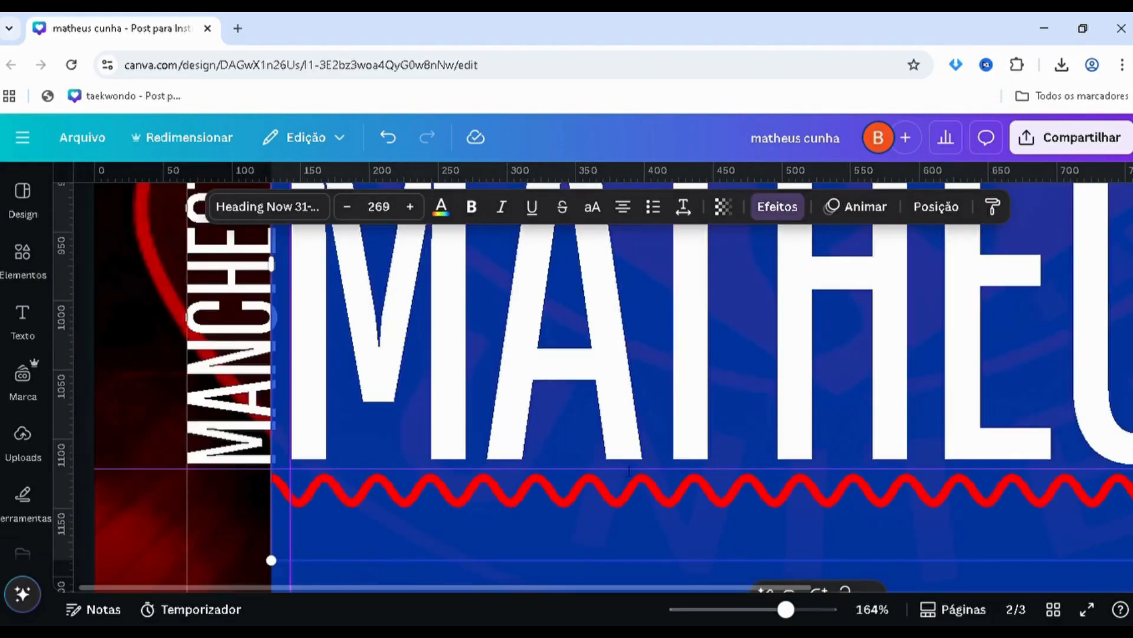
ctrl+scroll(629, 469, down, 4)
click(935, 509)
ctrl+scroll(735, 524, down, 2)
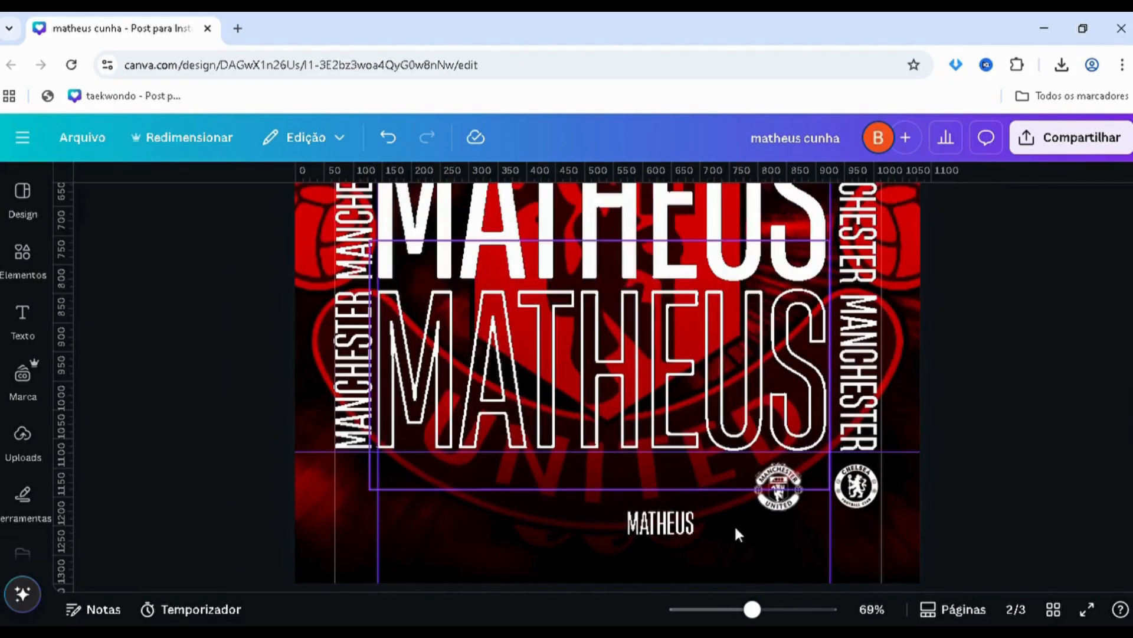
click(652, 536)
click(651, 532)
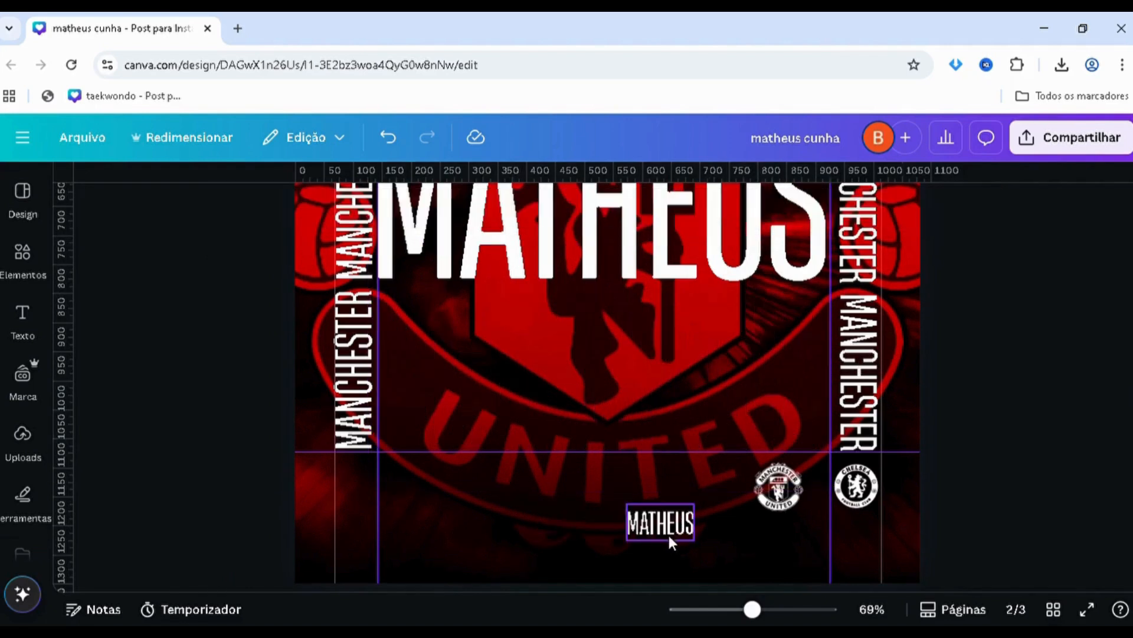
key(ctrl+z)
- Replace the small MATHEUS copy's text with X and position it midway between the Manchester United and Chelsea crests
click(668, 534)
double_click(667, 533)
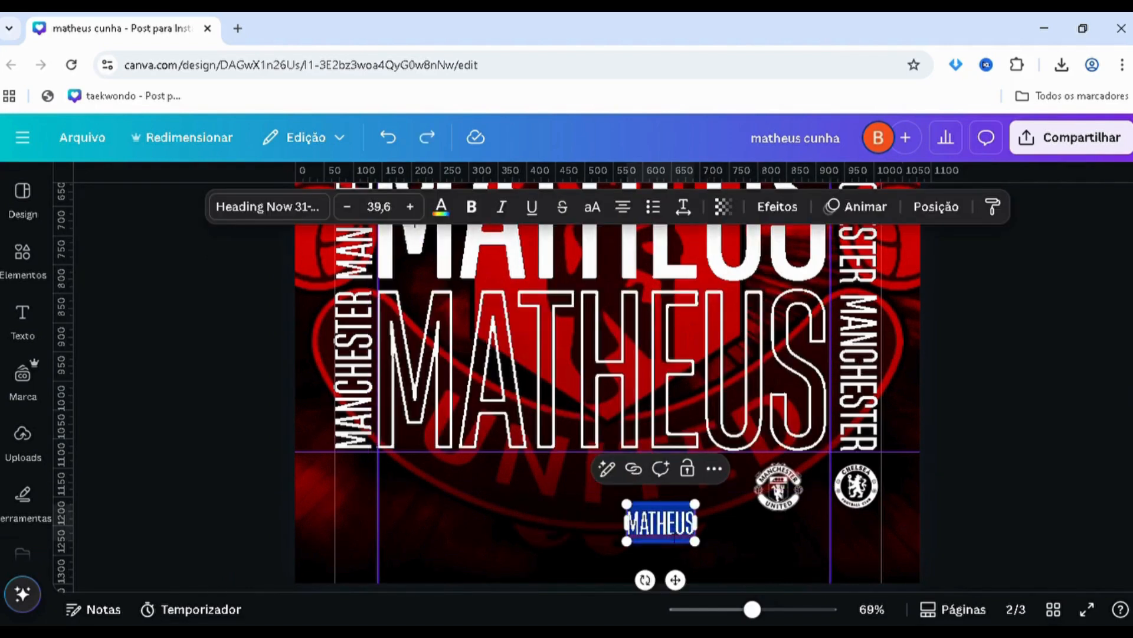
text(X)
ctrl+scroll(664, 525, up, 1)
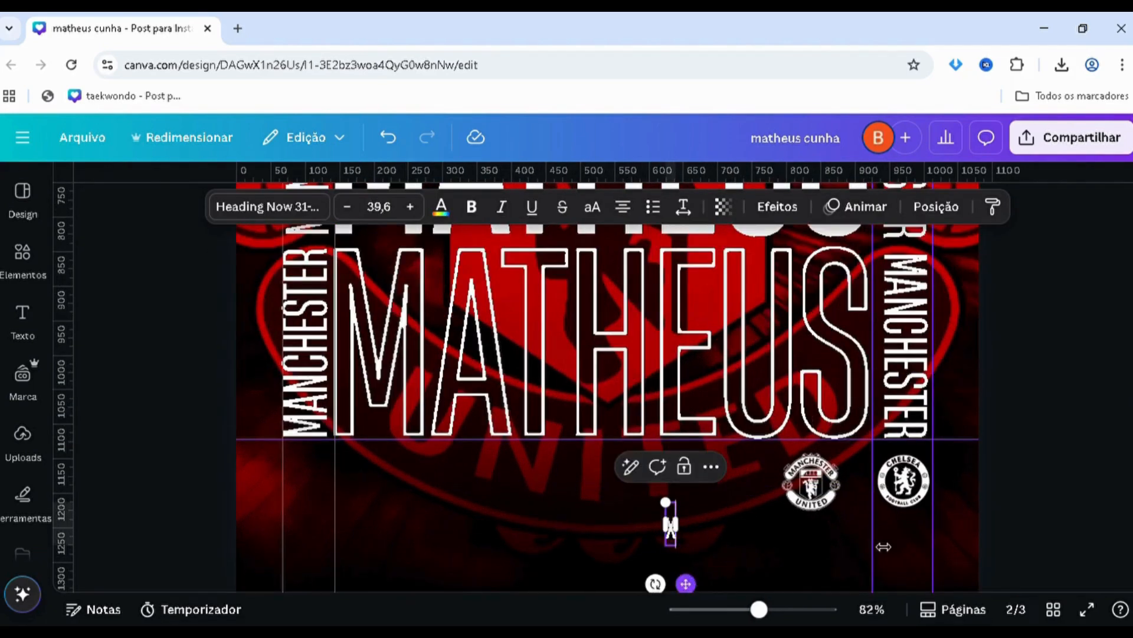
drag(686, 584, 885, 546)
ctrl+scroll(881, 536, up, 4)
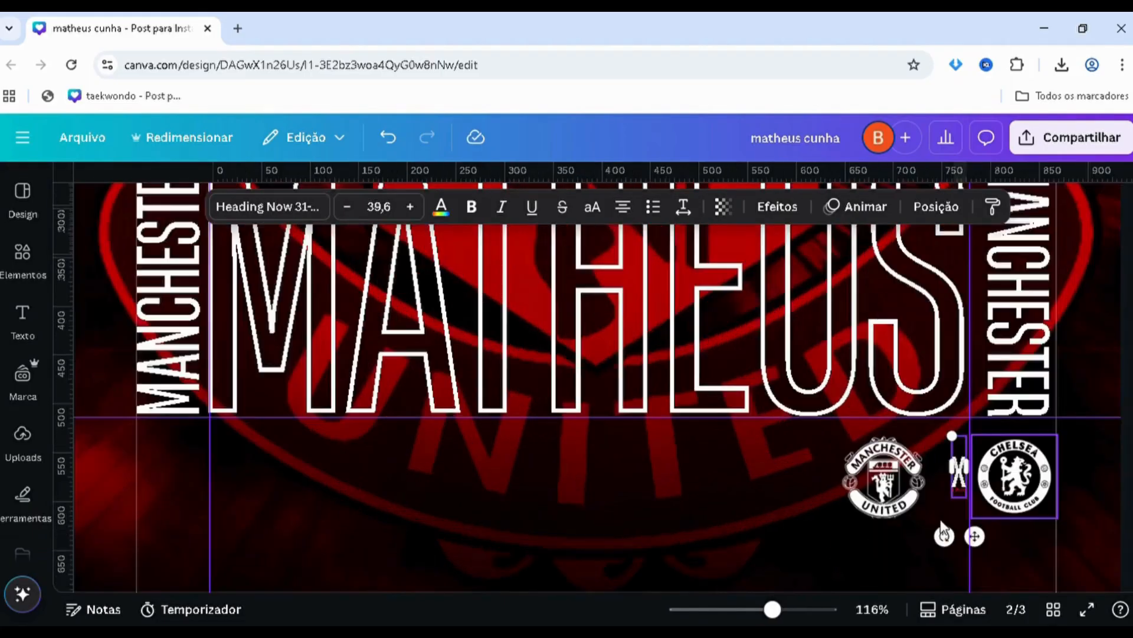
drag(993, 552, 985, 564)
scroll(720, 534, down, 5)
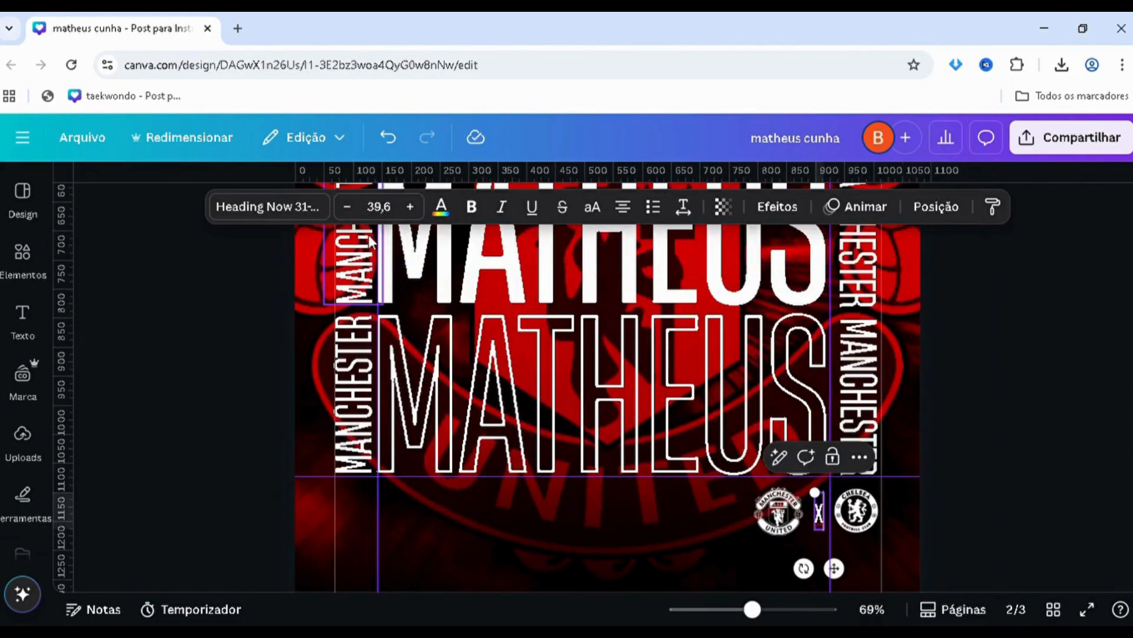
- Add a horizontal guide at 1225 along the crests' bottom edge and lower the existing guide above them to their top edge
drag(360, 192, 359, 538)
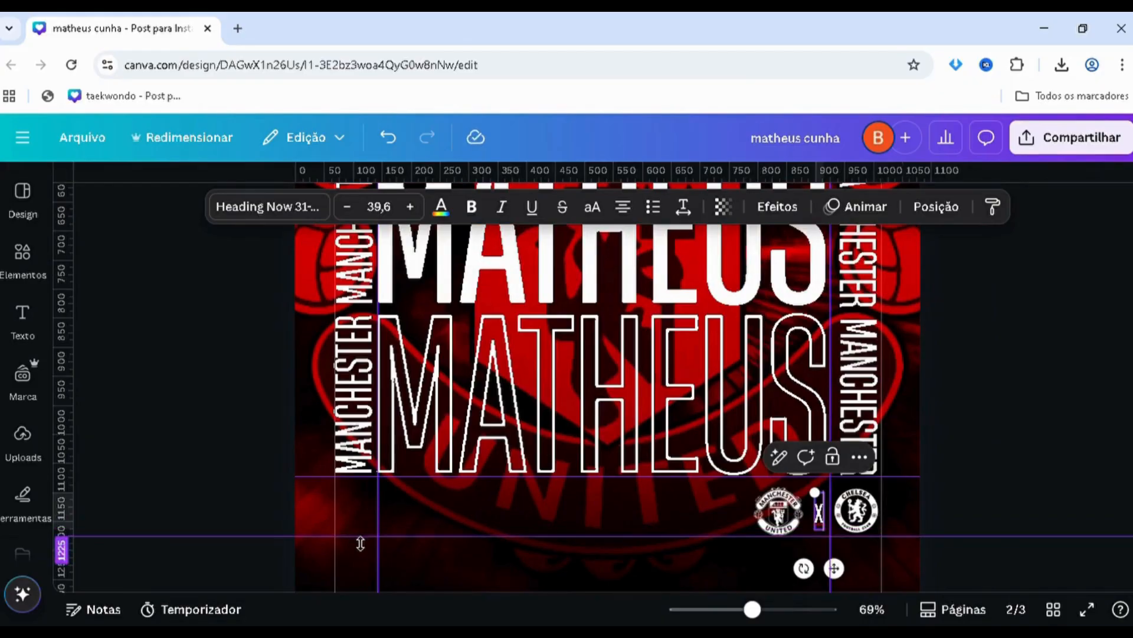
click(267, 538)
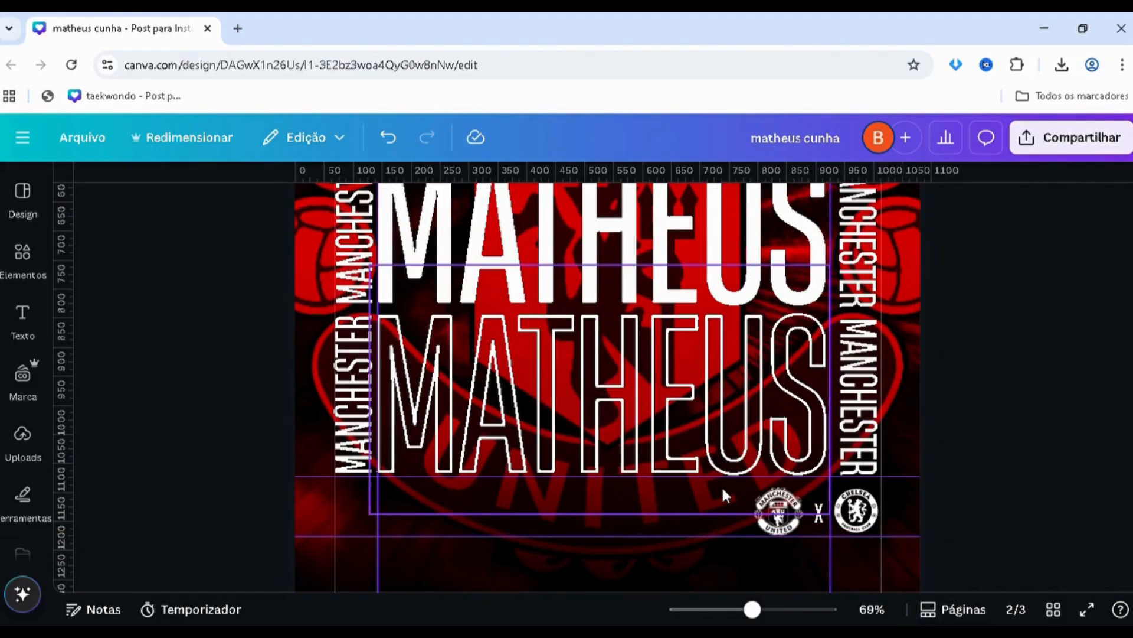
drag(732, 477, 732, 492)
scroll(270, 474, down, 1)
scroll(753, 492, up, 1)
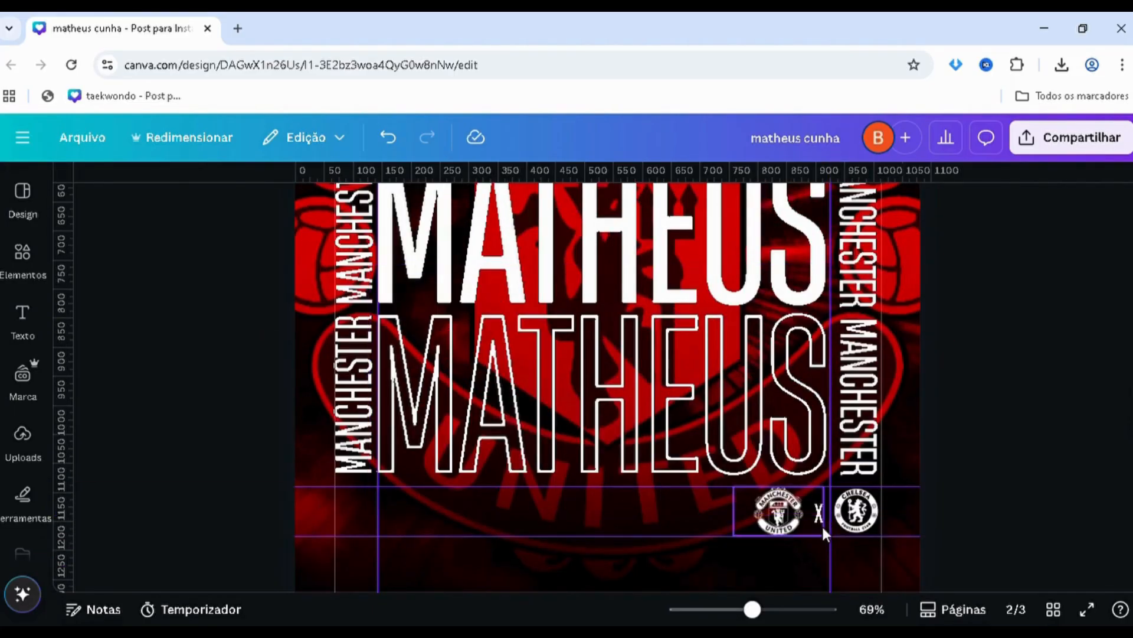
- Place a copy of the solid MATHEUS title at font size 65,8 below the outlined MATHEUS, its left edge on the vertical guide at 143
scroll(788, 499, up, 2)
drag(610, 334, 602, 416)
scroll(601, 417, down, 2)
drag(719, 452, 719, 452)
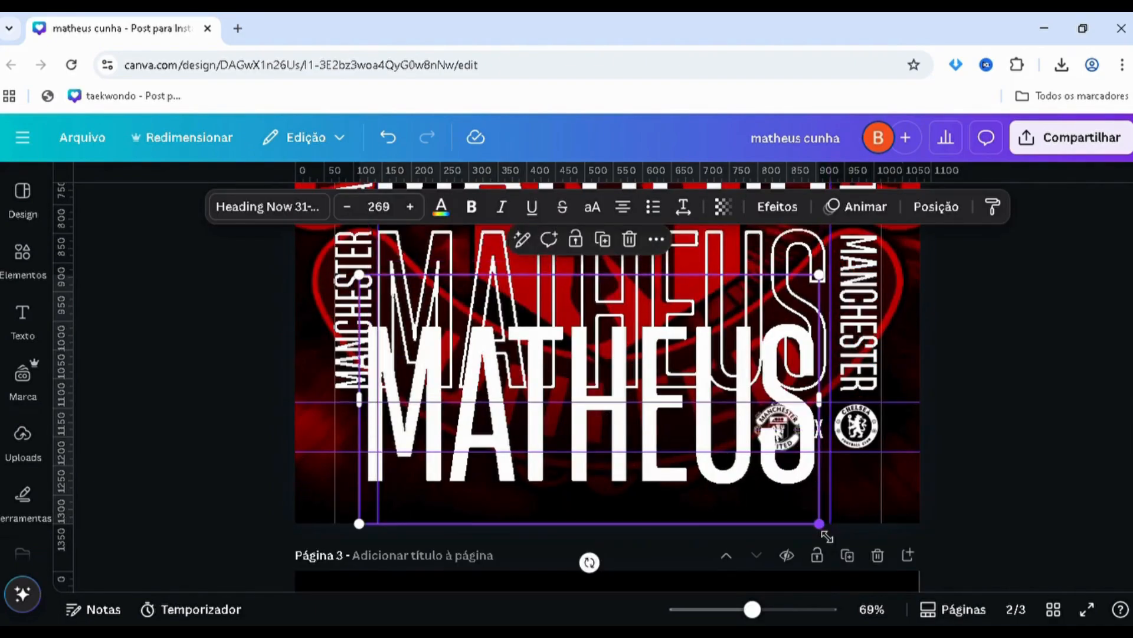
drag(440, 416, 406, 304)
drag(424, 421, 421, 423)
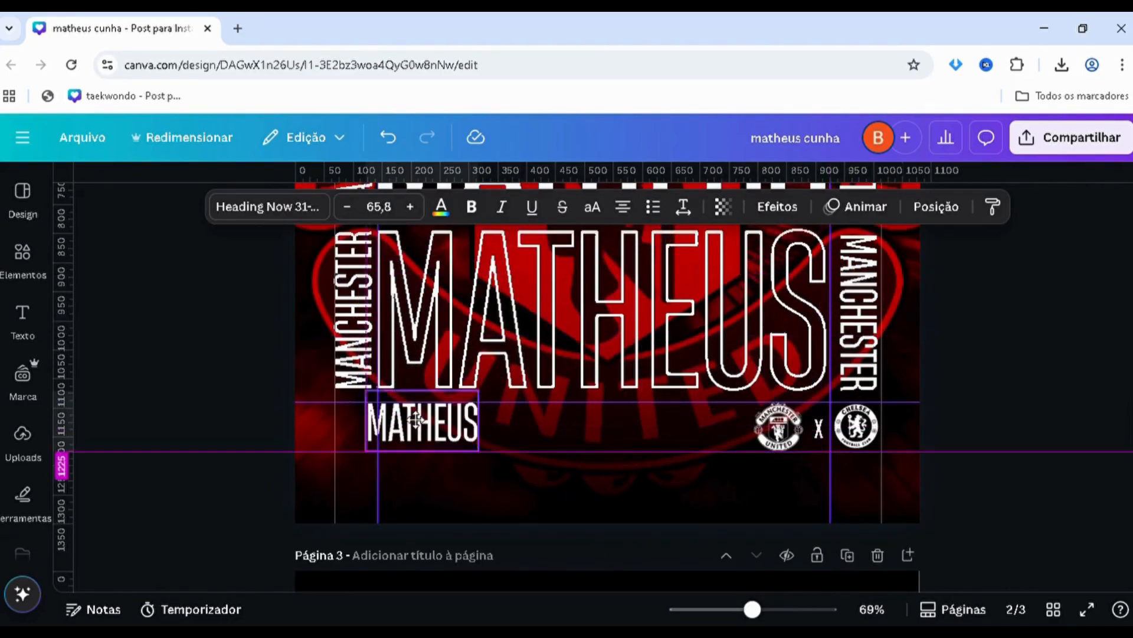
scroll(374, 567, up, 5)
drag(348, 588, 303, 587)
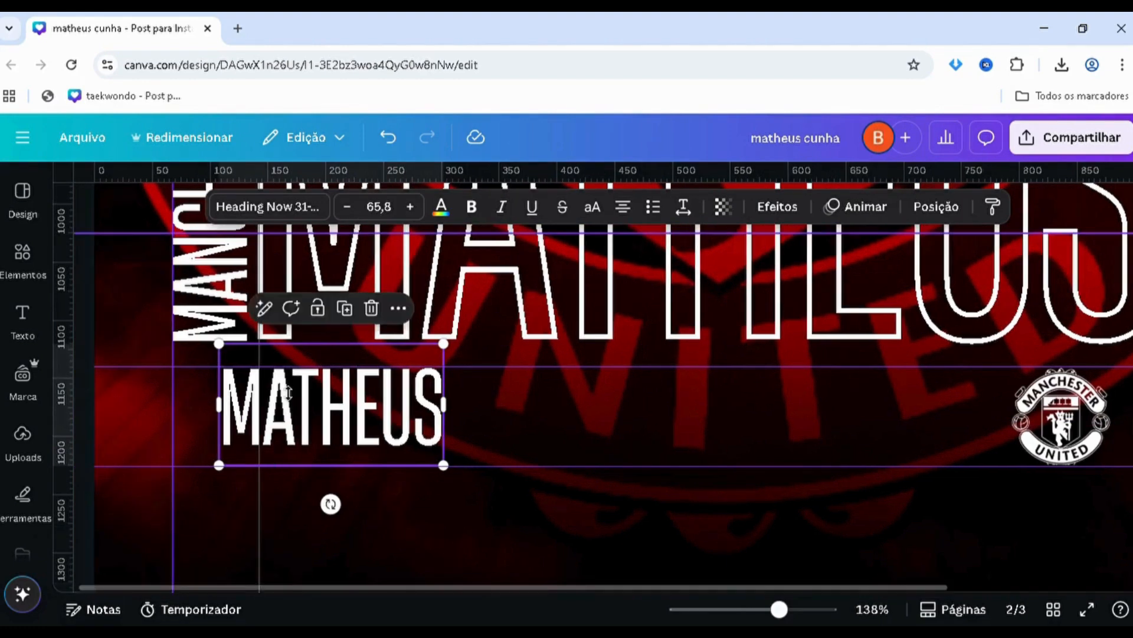
scroll(277, 378, up, 3)
drag(364, 455, 420, 344)
scroll(364, 498, down, 3)
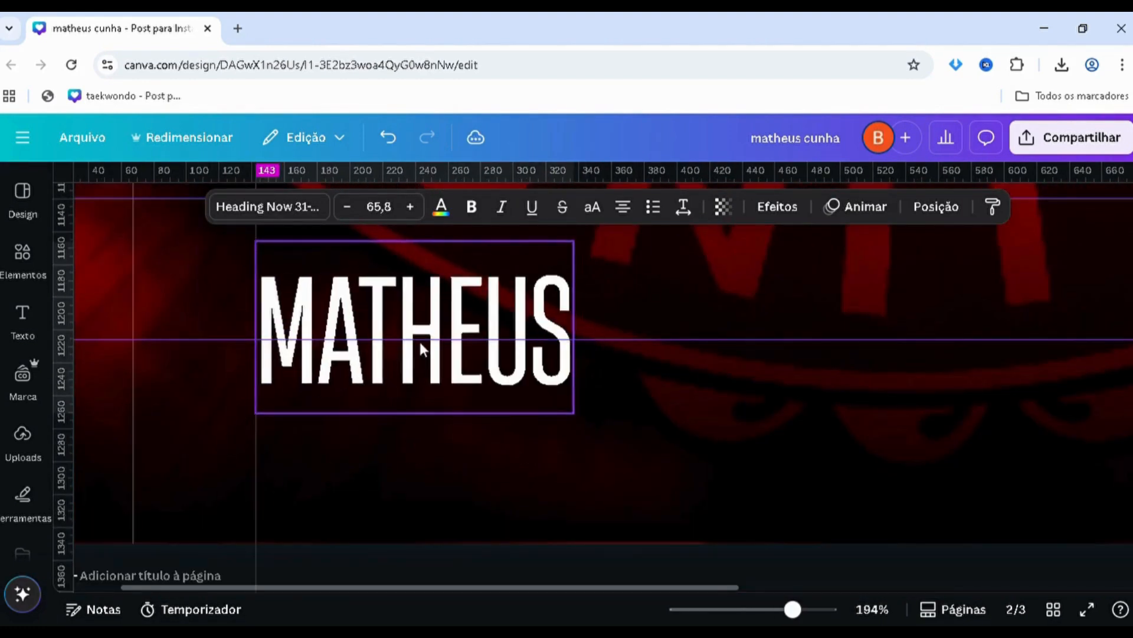
scroll(417, 378, up, 1)
double_click(410, 408)
scroll(412, 406, down, 5)
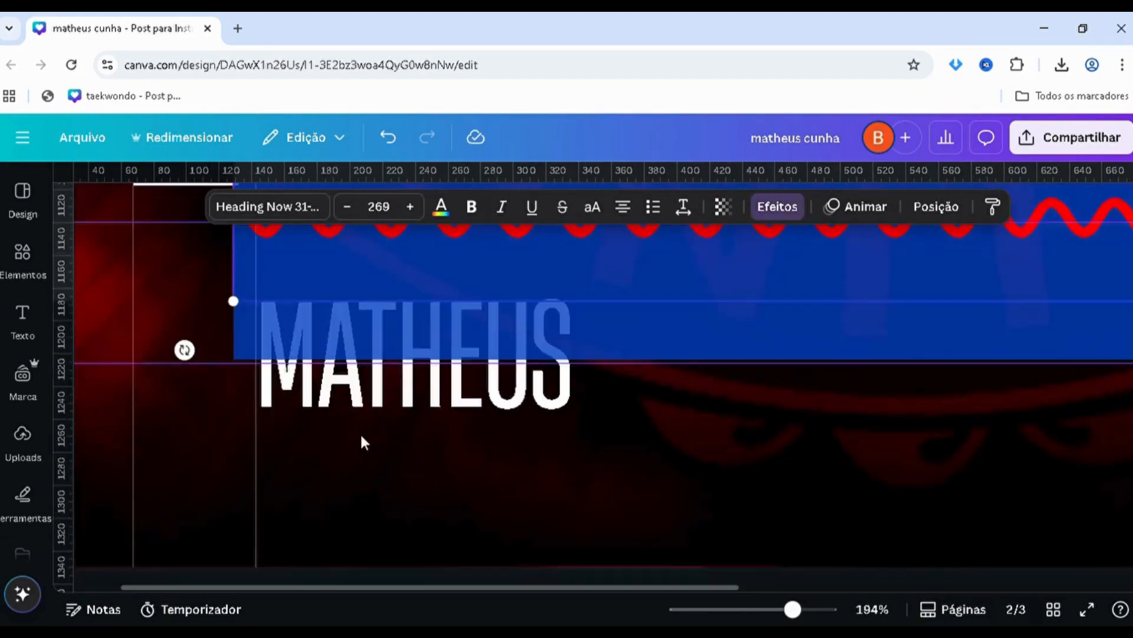
click(386, 321)
scroll(385, 334, up, 1)
click(392, 317)
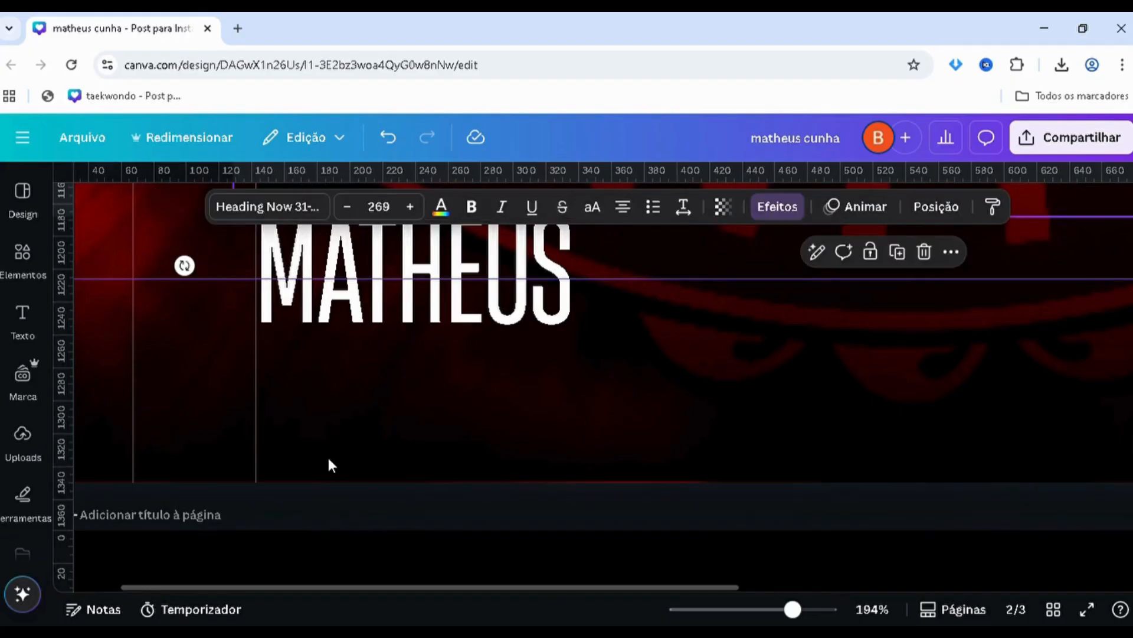
scroll(329, 459, up, 1)
click(329, 459)
click(353, 413)
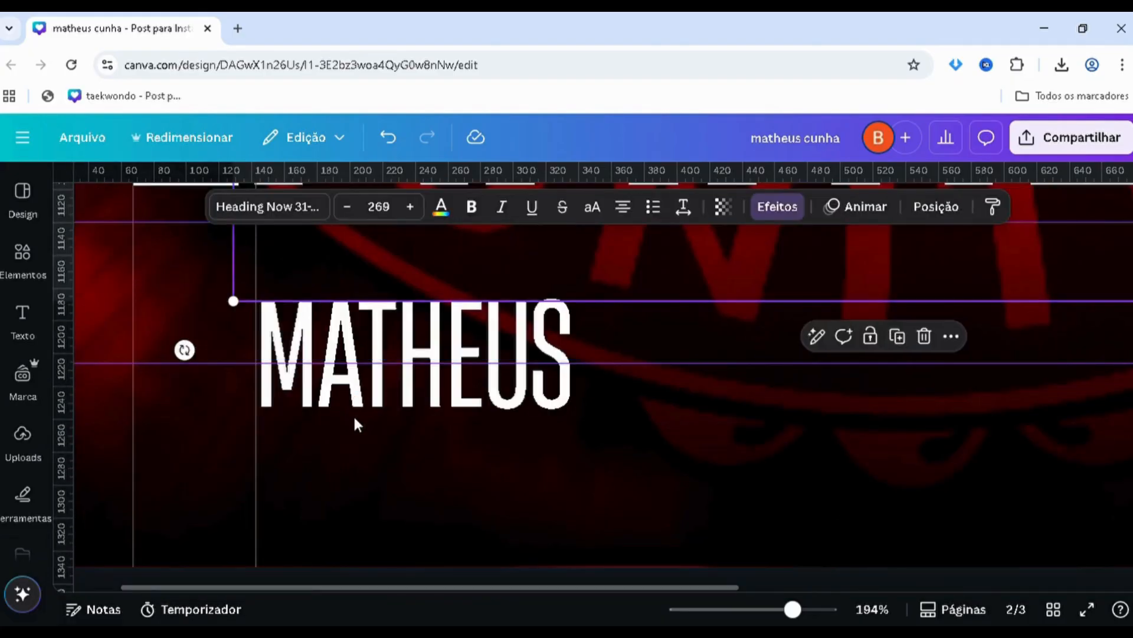
scroll(354, 407, up, 3)
double_click(356, 404)
scroll(239, 472, down, 3)
click(219, 460)
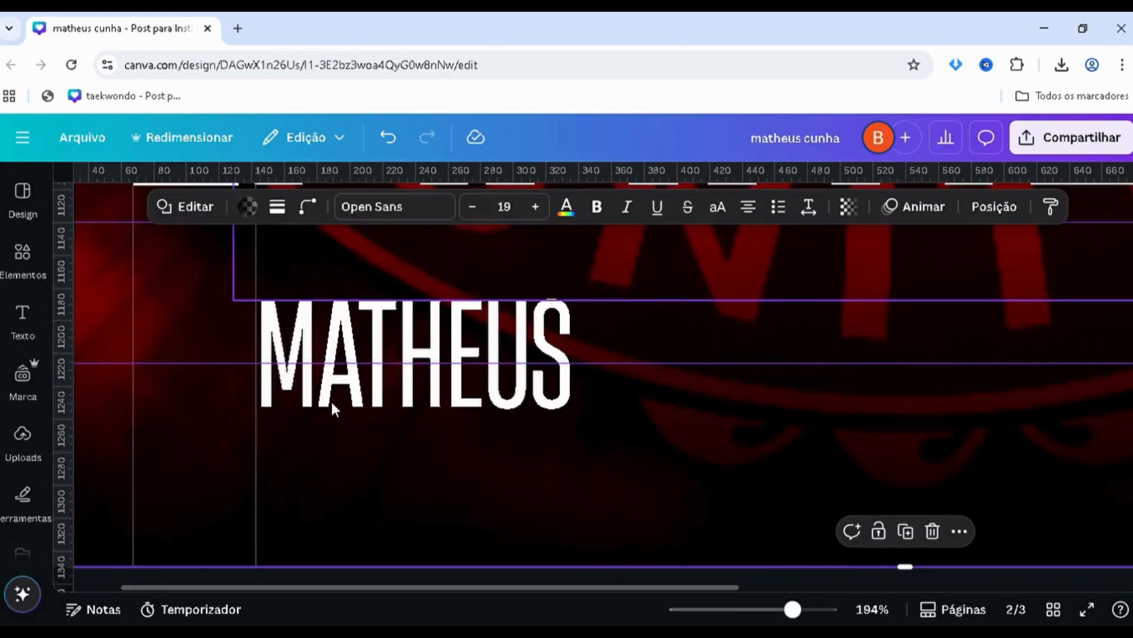
- Replace the text of the reduced MATHEUS copy below the titles with SEGUNDO TURNO
click(324, 433)
click(329, 440)
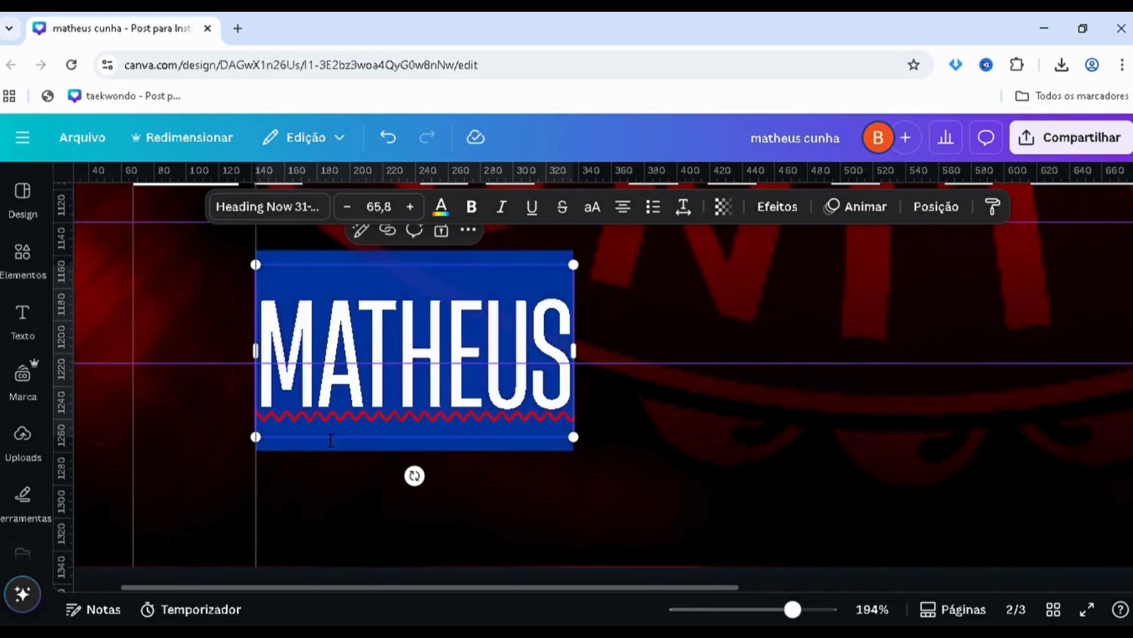
text(2)
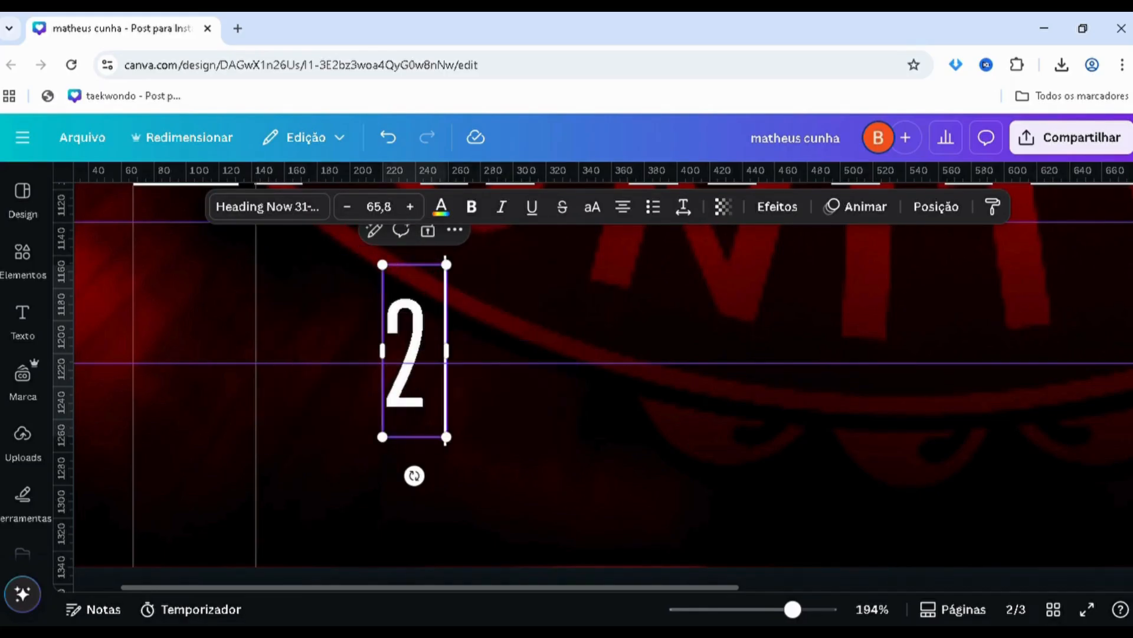
text(turno)
key(BackSpace)
key(BackSpace)
key(BackSpace)
key(BackSpace)
key(BackSpace)
key(BackSpace)
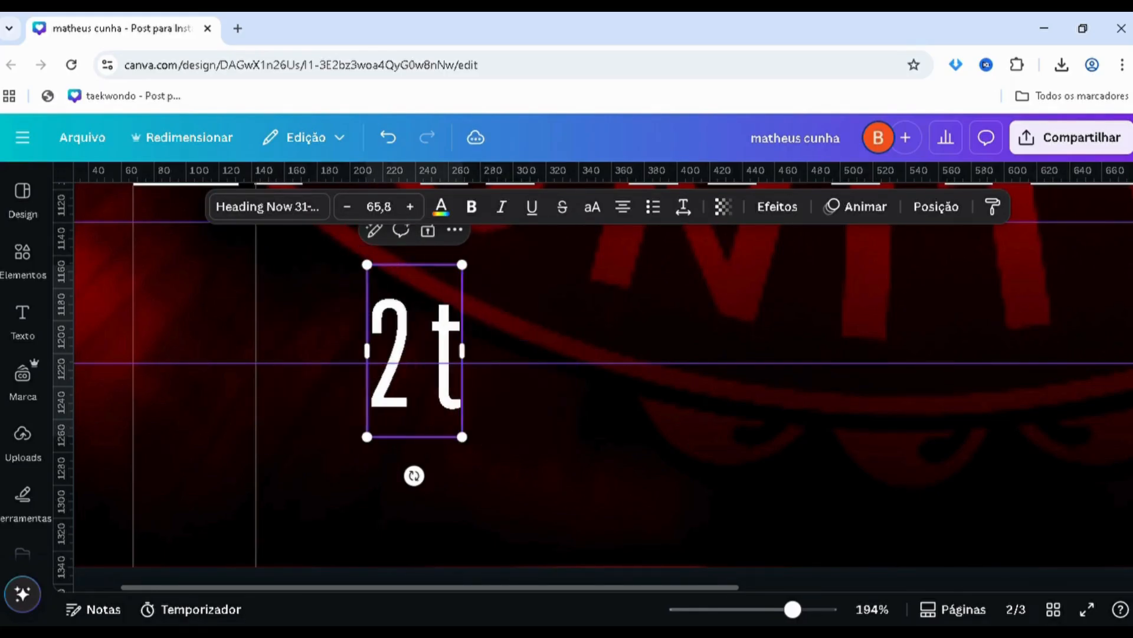
text(S)
key(BackSpace)
key(BackSpace)
text(SEGUNDO TURNO)
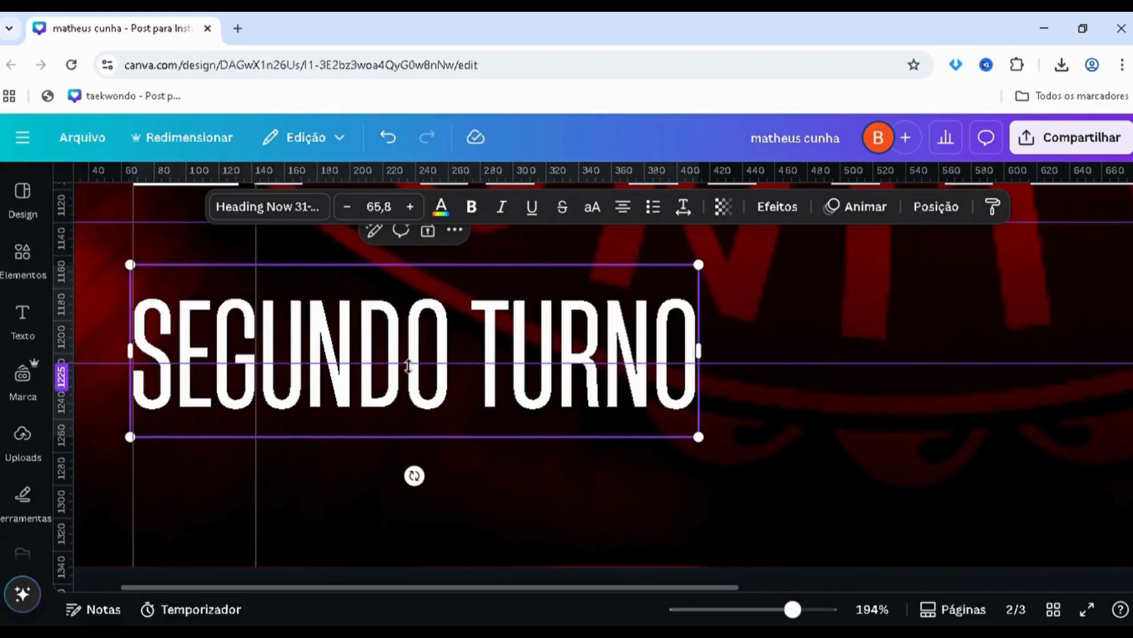
- Scale SEGUNDO TURNO down to font size 32 and align its lettering to the leftmost guide and the guide along the crests' top edge
scroll(409, 367, down, 3)
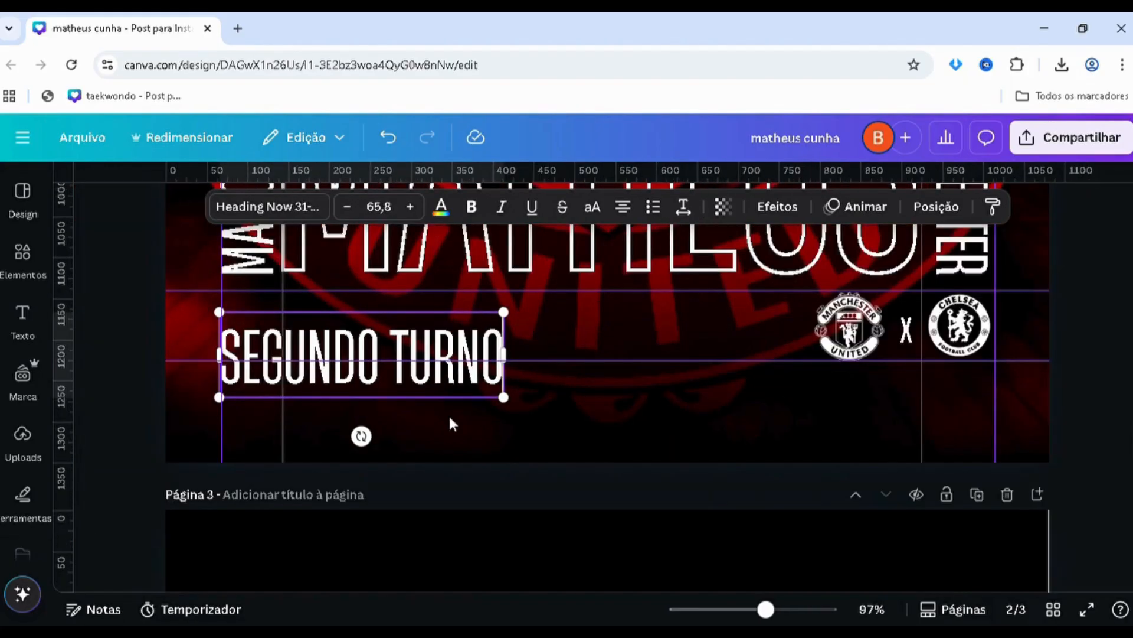
drag(504, 396, 393, 407)
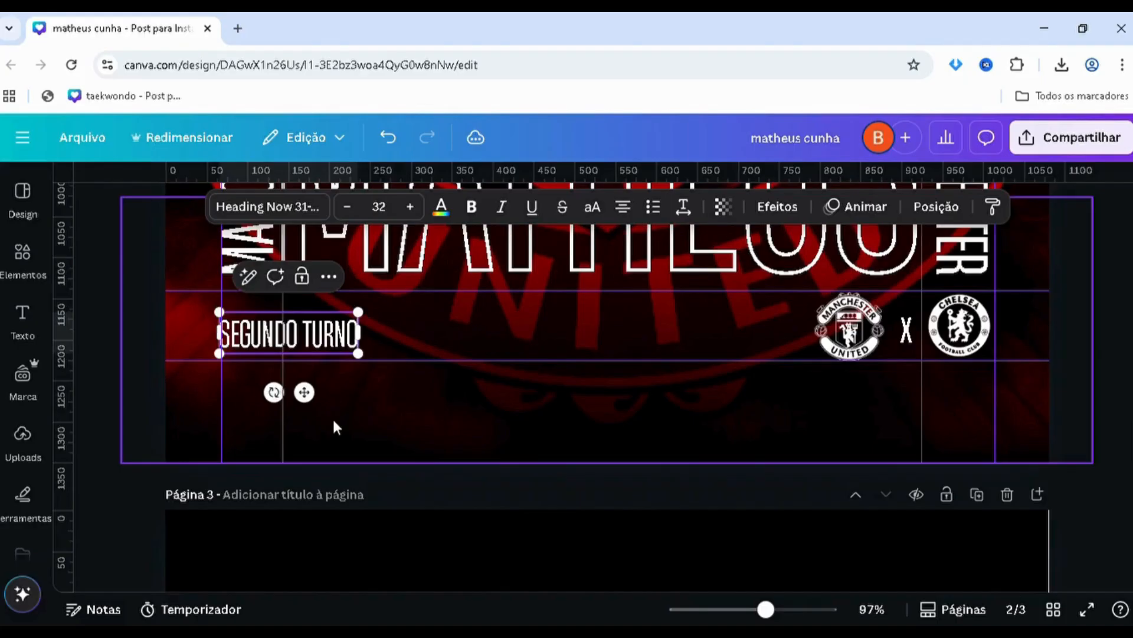
click(316, 391)
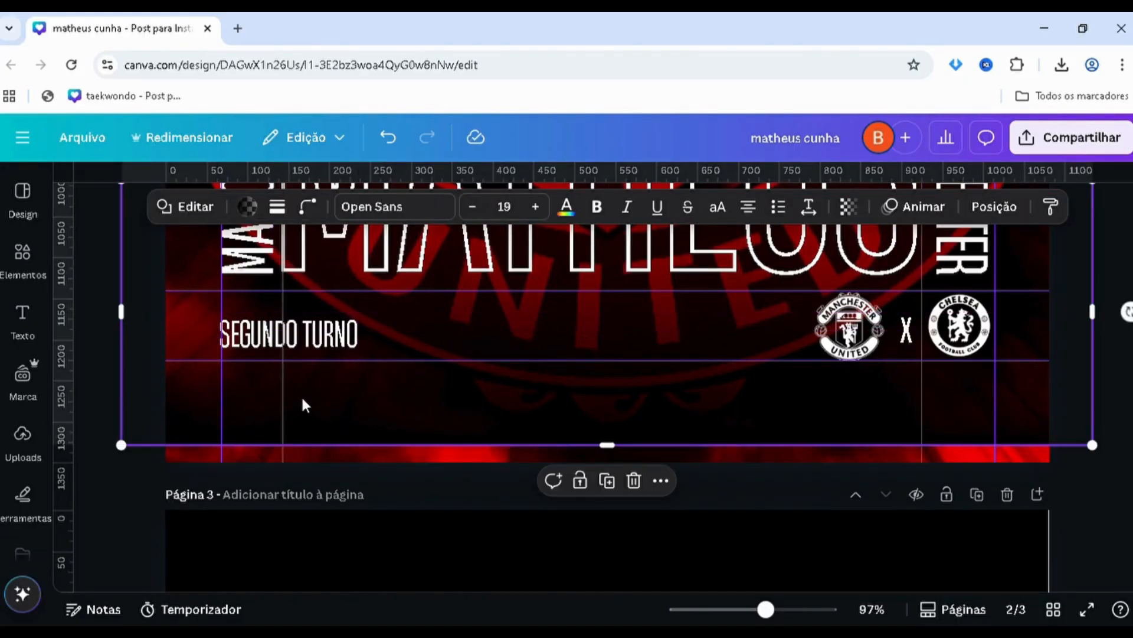
key(ctrl+z)
click(144, 385)
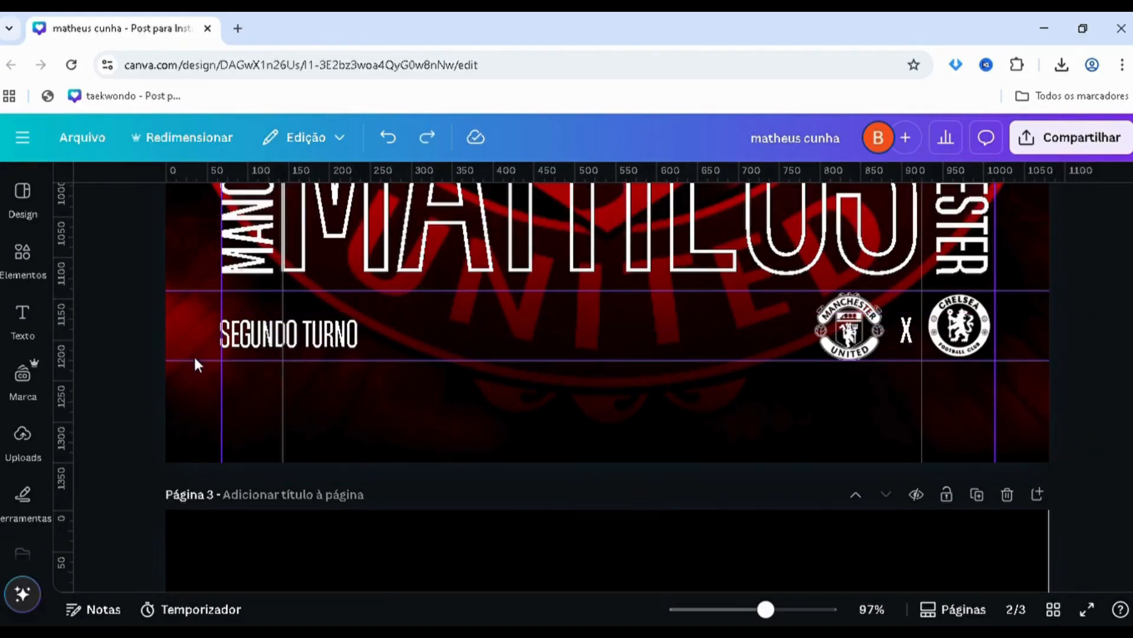
scroll(179, 343, up, 3)
scroll(128, 366, up, 2)
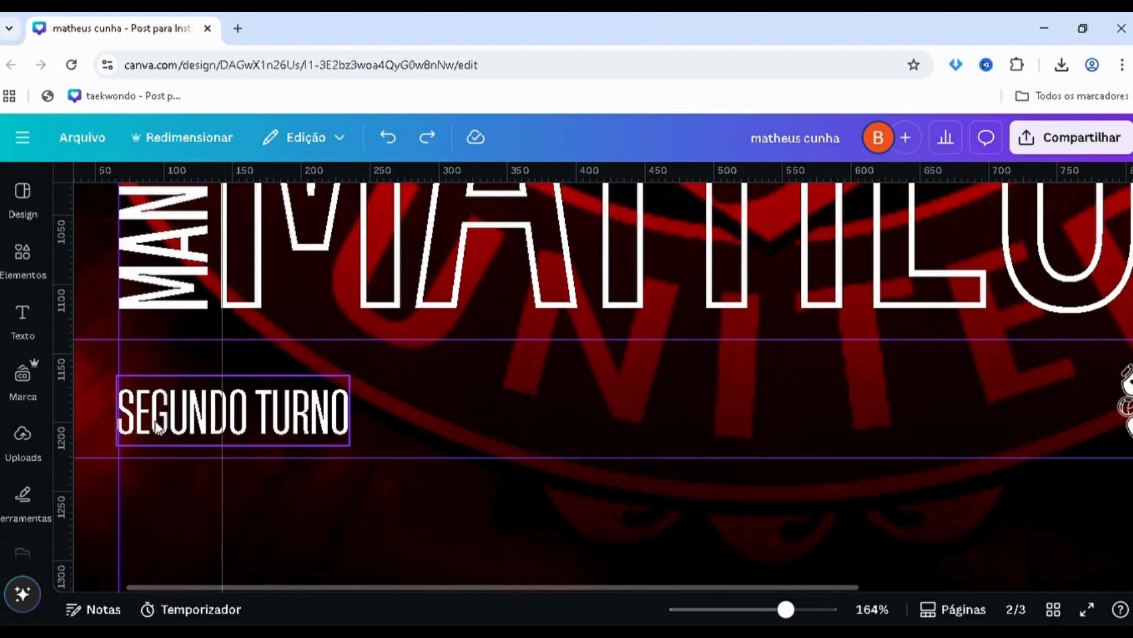
drag(157, 428, 155, 387)
scroll(153, 382, up, 3)
scroll(142, 397, down, 4)
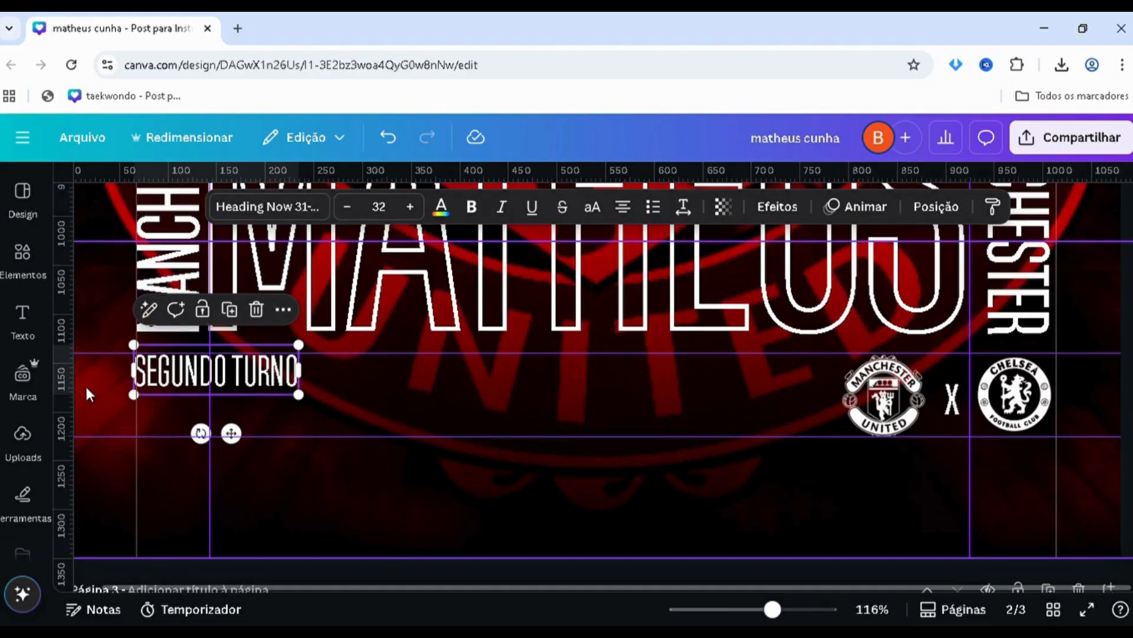
click(102, 404)
- Duplicate SEGUNDO TURNO directly below itself and replace the copy's text with 13/09 | 16H00
key(alt)
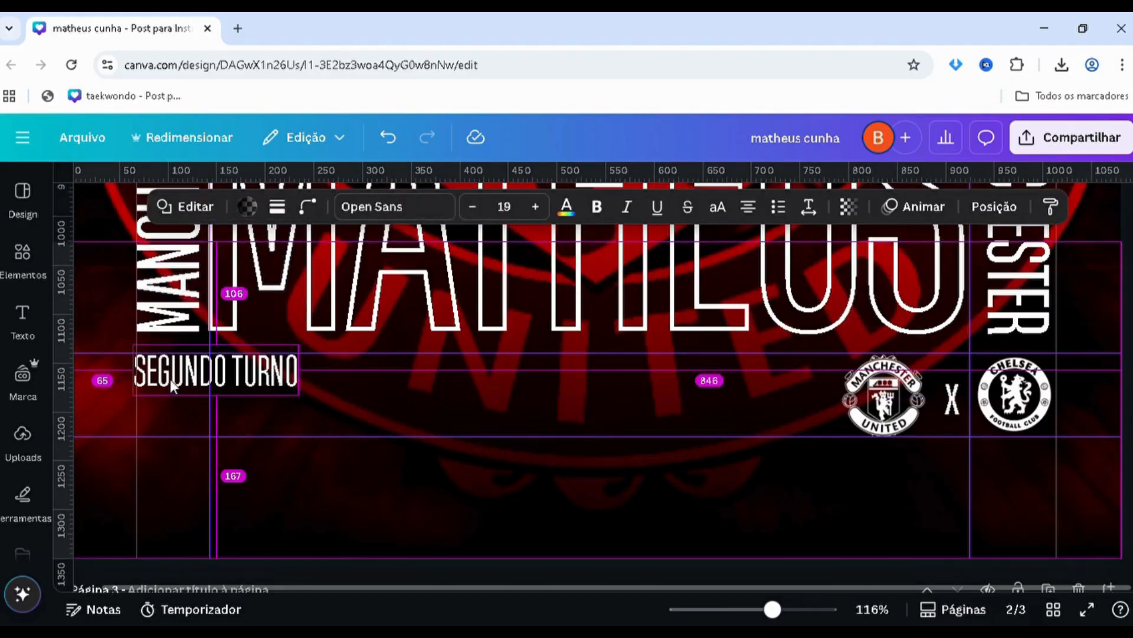
drag(172, 386, 173, 428)
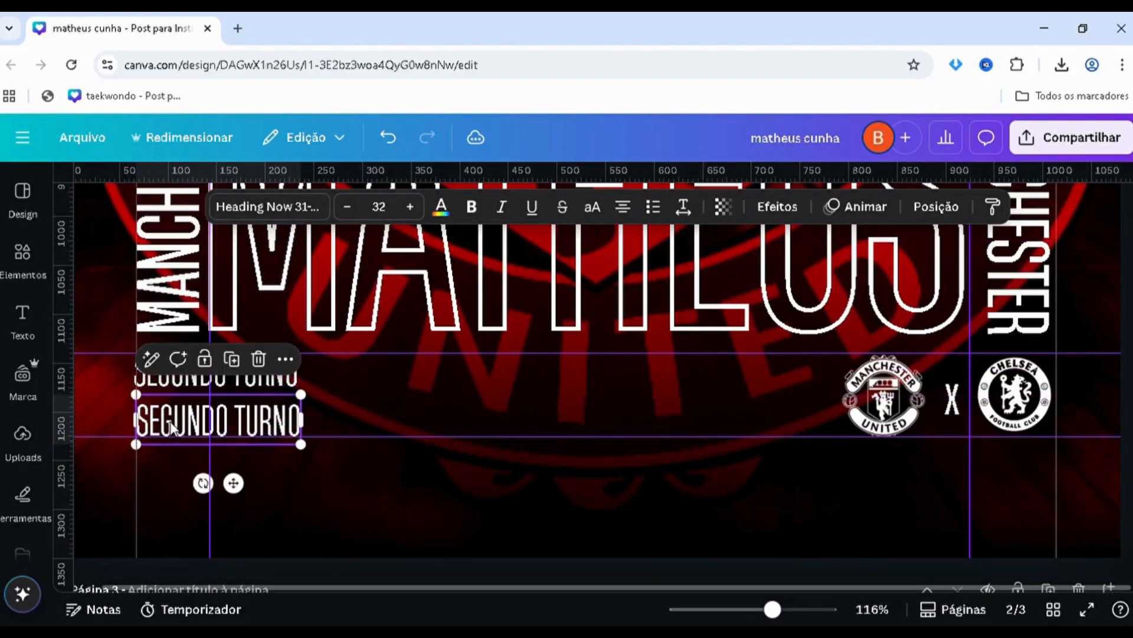
double_click(173, 428)
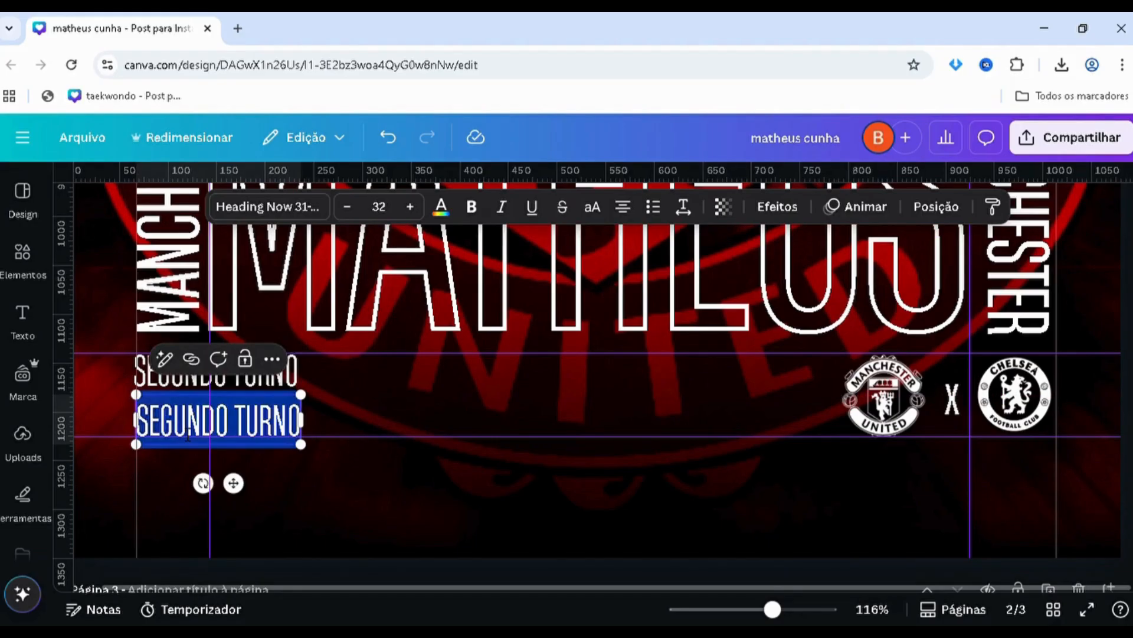
key(BackSpace)
text(13)
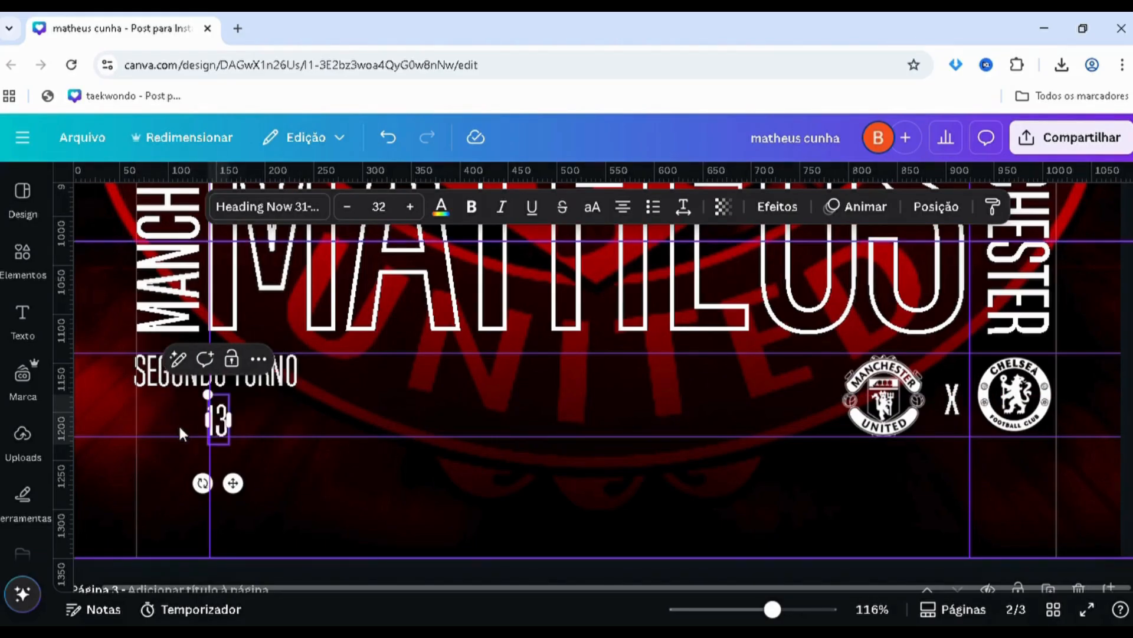
text(/)
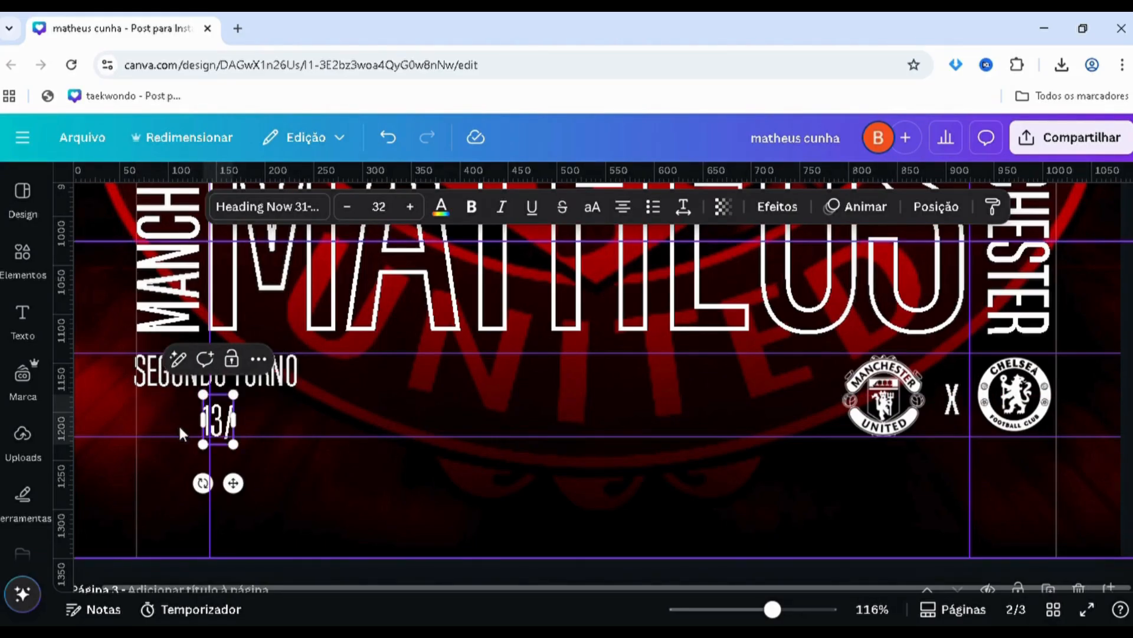
text(09 )
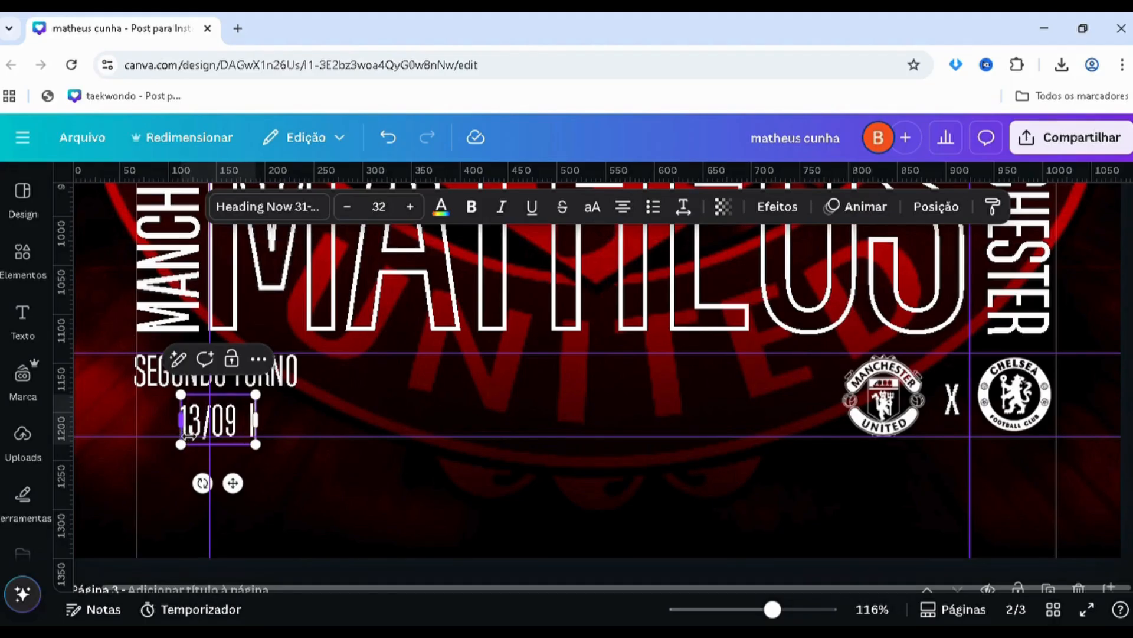
text(|)
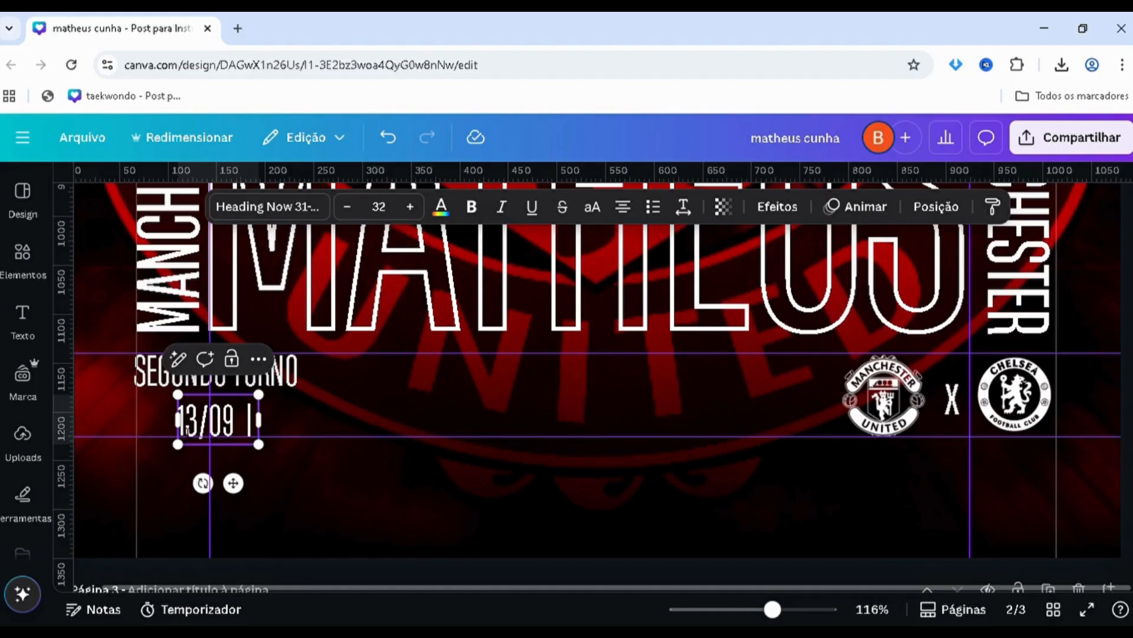
text(16H00)
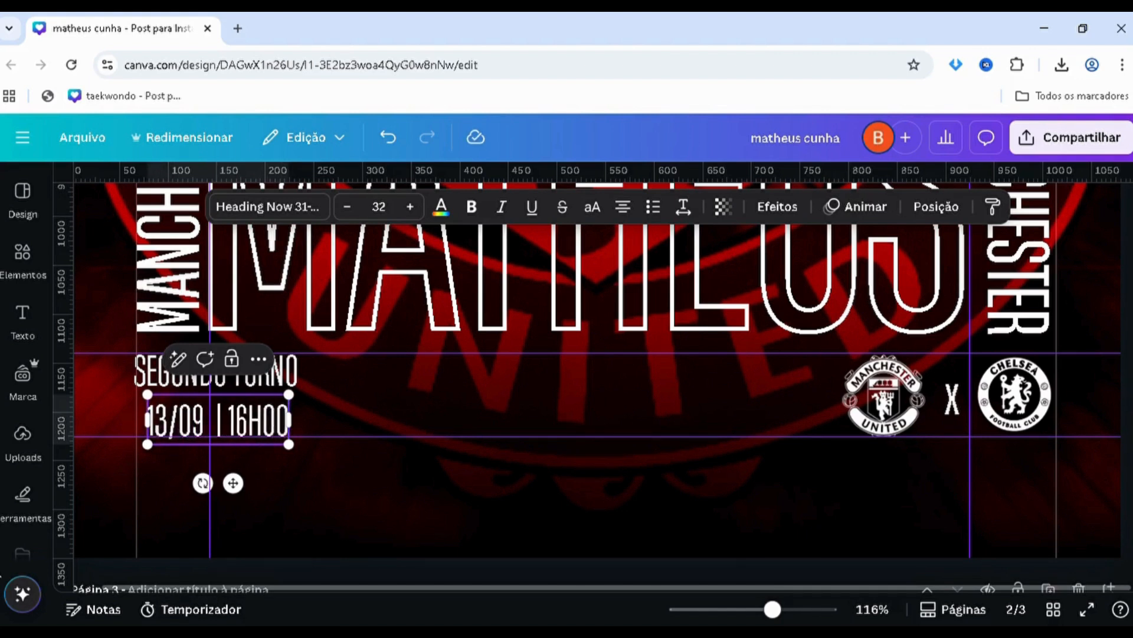
- Scale and position the date and time line to match SEGUNDO TURNO's width, its lettering resting on the guide along the crests' bottom edge
drag(242, 490, 235, 492)
drag(294, 405, 311, 403)
click(341, 536)
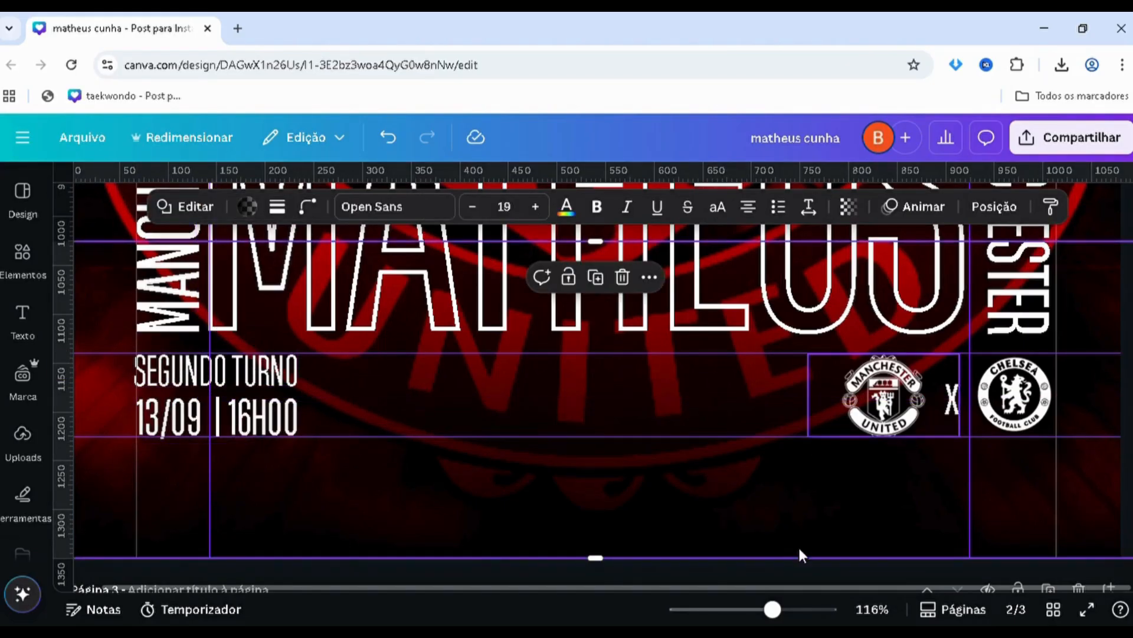
- Hide the rulers and guides and show the whole of page 2 at 37% zoom
drag(772, 608, 728, 608)
scroll(400, 419, up, 3)
click(388, 433)
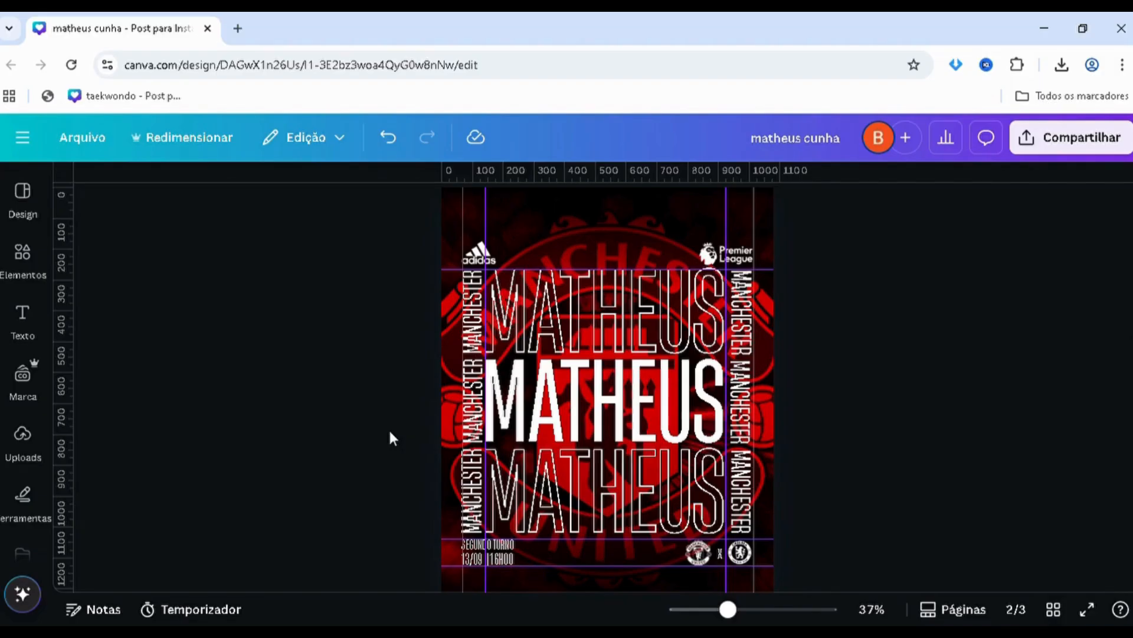
key(shift+r)
key(shift+r)
scroll(374, 392, up, 1)
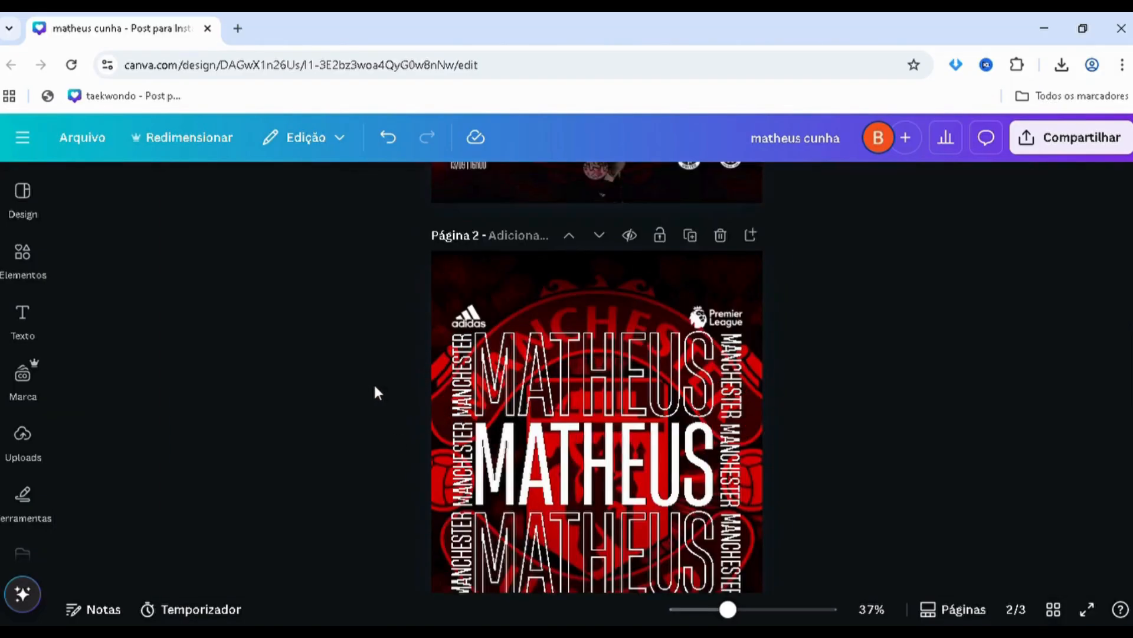
key(shift+r)
scroll(372, 393, down, 1)
scroll(377, 282, up, 1)
scroll(867, 313, down, 2)
scroll(849, 372, up, 1)
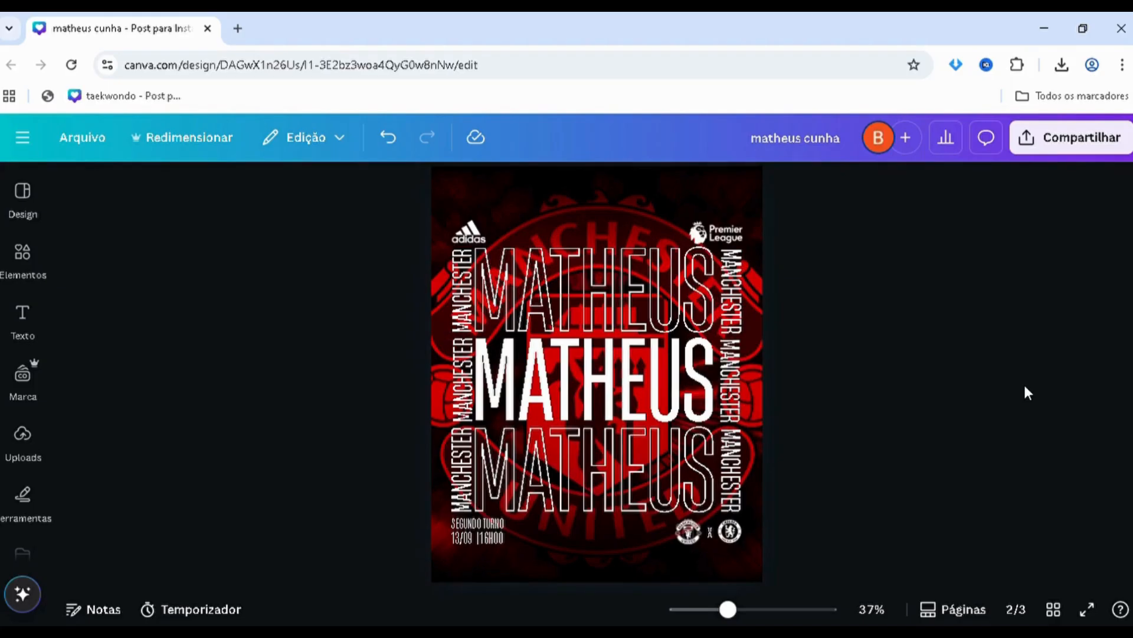
- Remove the background from both player photos on page 3
scroll(1007, 396, down, 5)
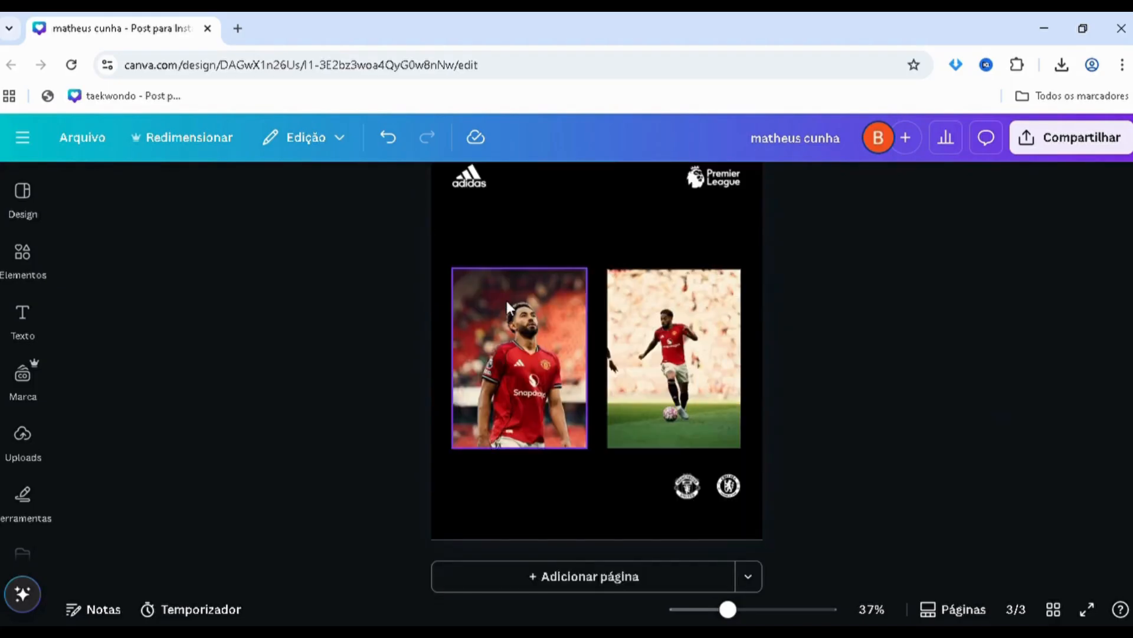
click(507, 300)
click(414, 185)
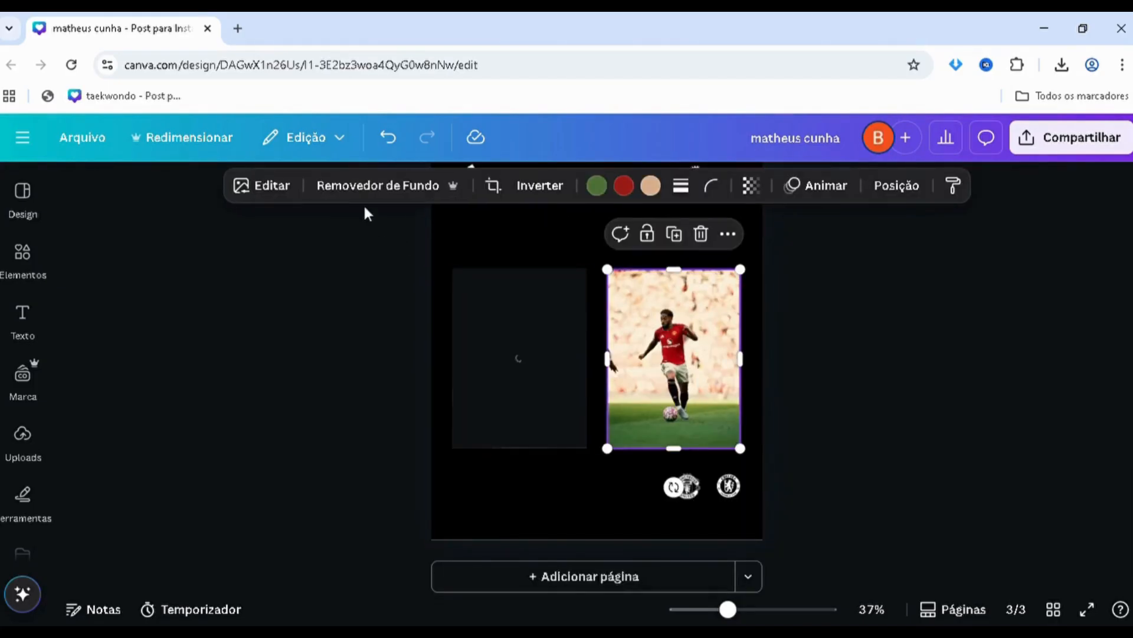
click(367, 185)
click(363, 411)
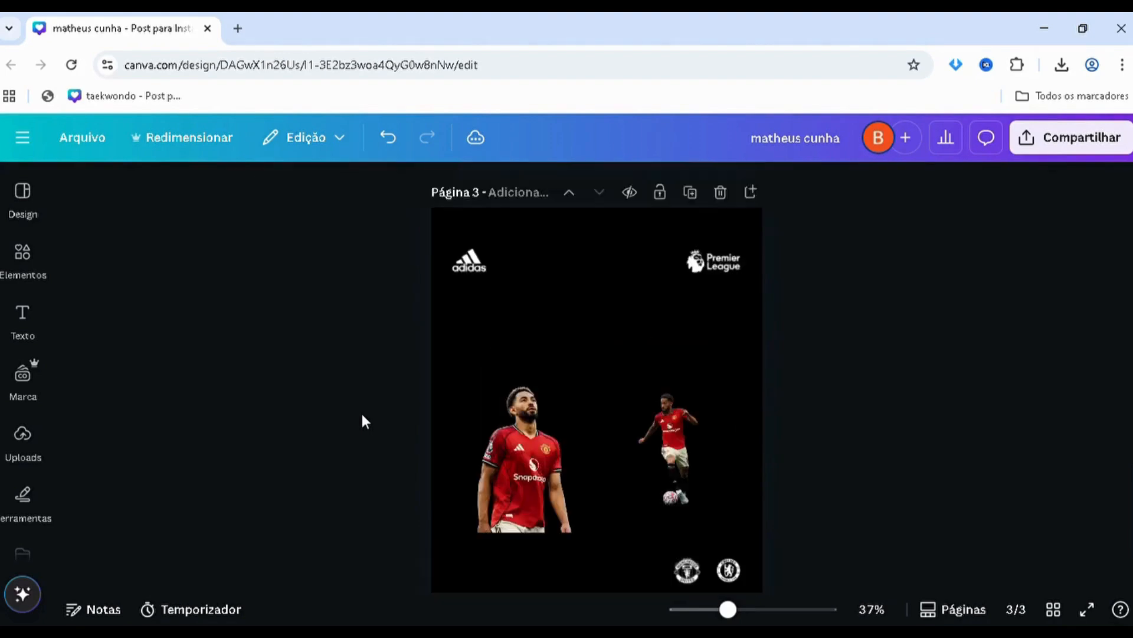
- Move the larger player cutout from page 3 onto page 2, enlarge it and place it over the MATHEUS titles
scroll(361, 408, up, 12)
scroll(366, 405, down, 8)
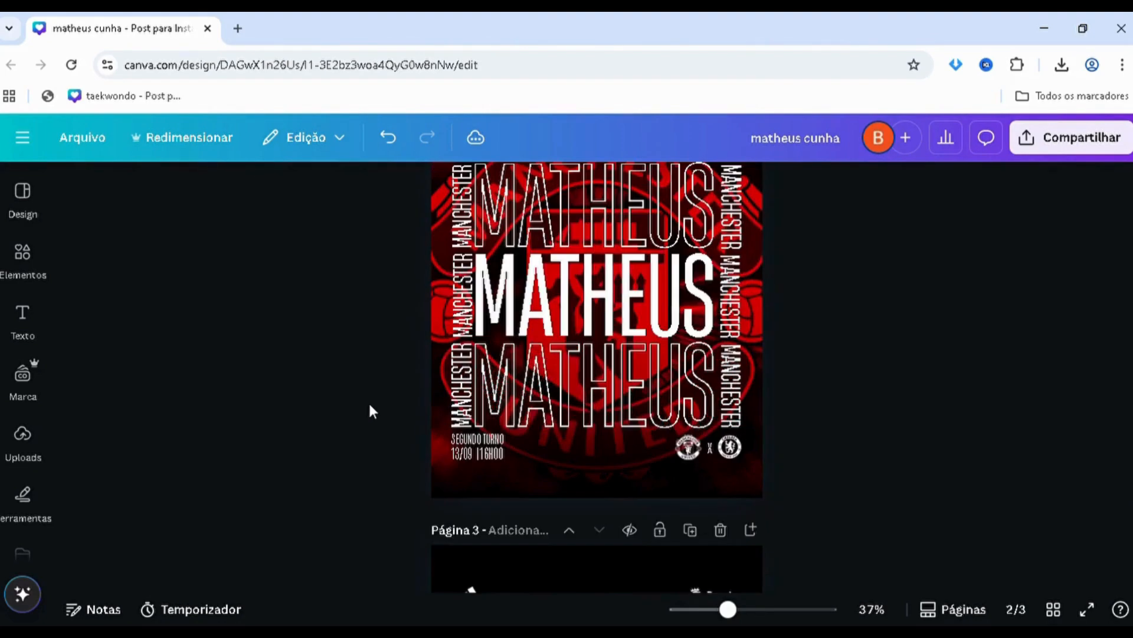
scroll(370, 408, down, 5)
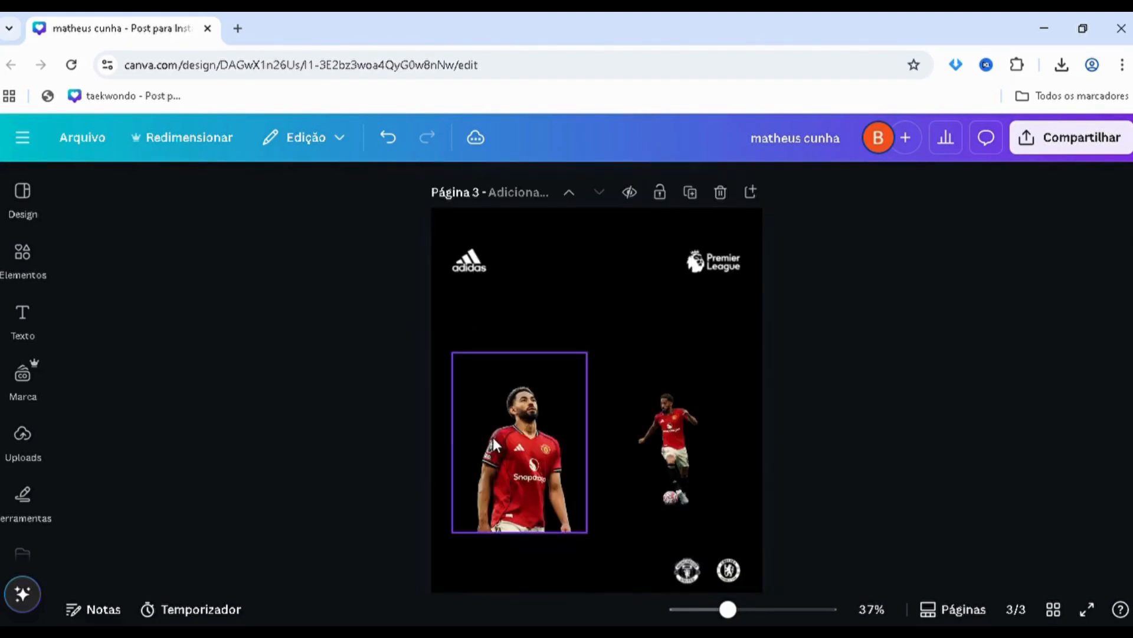
drag(494, 444, 437, 239)
scroll(511, 392, down, 3)
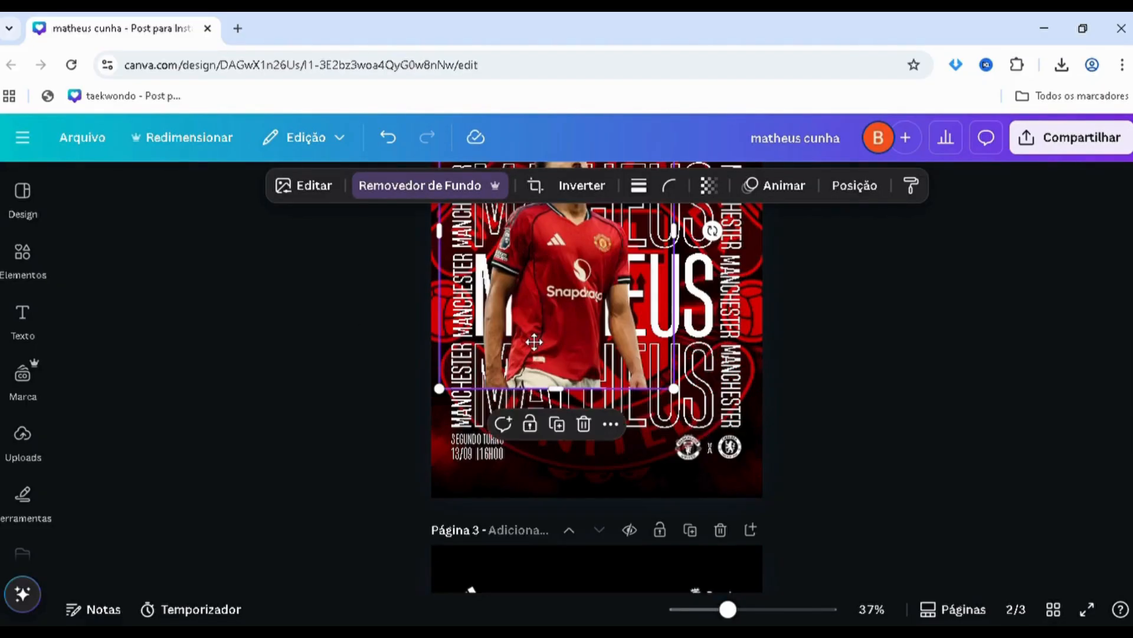
drag(490, 317, 533, 356)
scroll(523, 363, up, 7)
scroll(522, 366, down, 5)
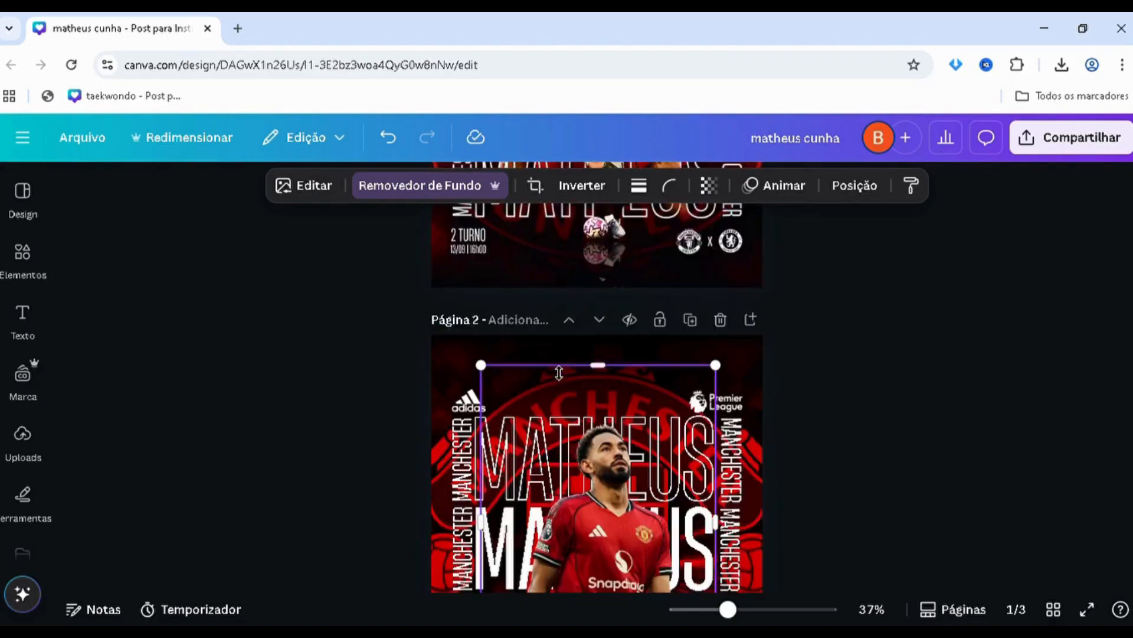
- Enlarge the player cutout further and centre it over the titles, its lower edge just above the match details as on page 1
drag(494, 289, 457, 277)
scroll(460, 283, down, 2)
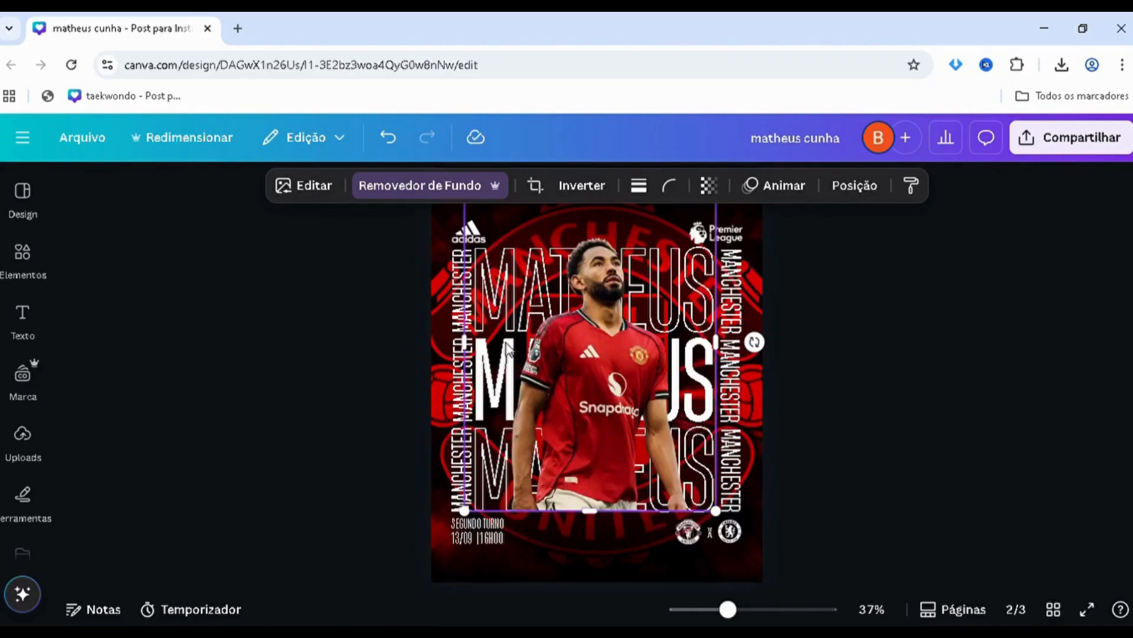
mouse_move(570, 386)
mouse_down()
mouse_move(564, 396)
mouse_move(573, 389)
mouse_move(556, 369)
mouse_up()
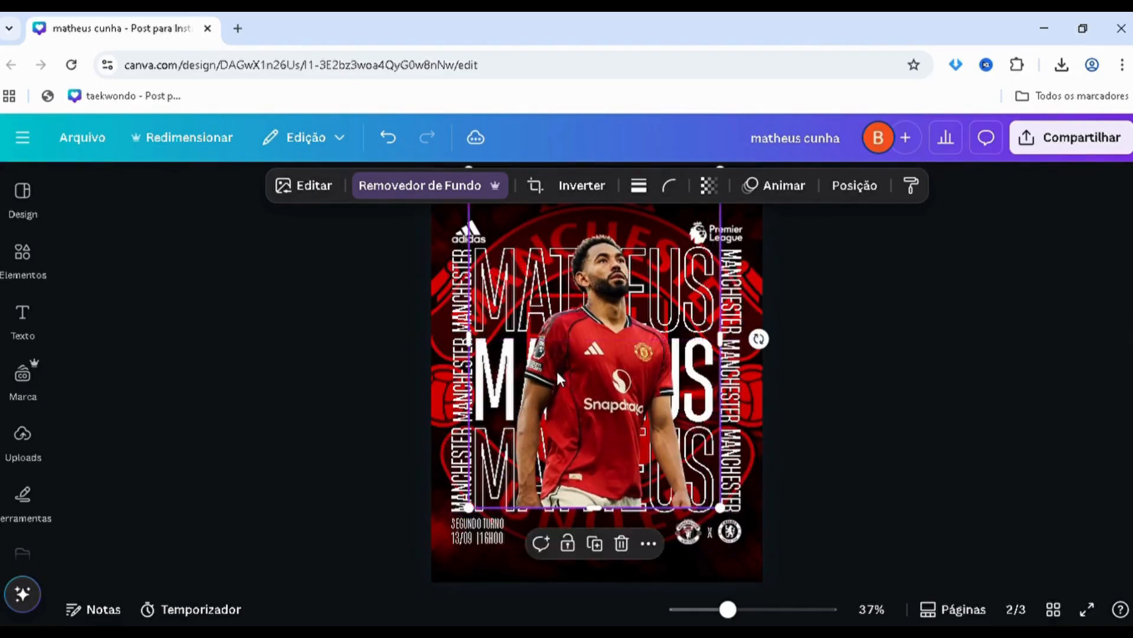
scroll(556, 369, up, 5)
scroll(590, 342, down, 5)
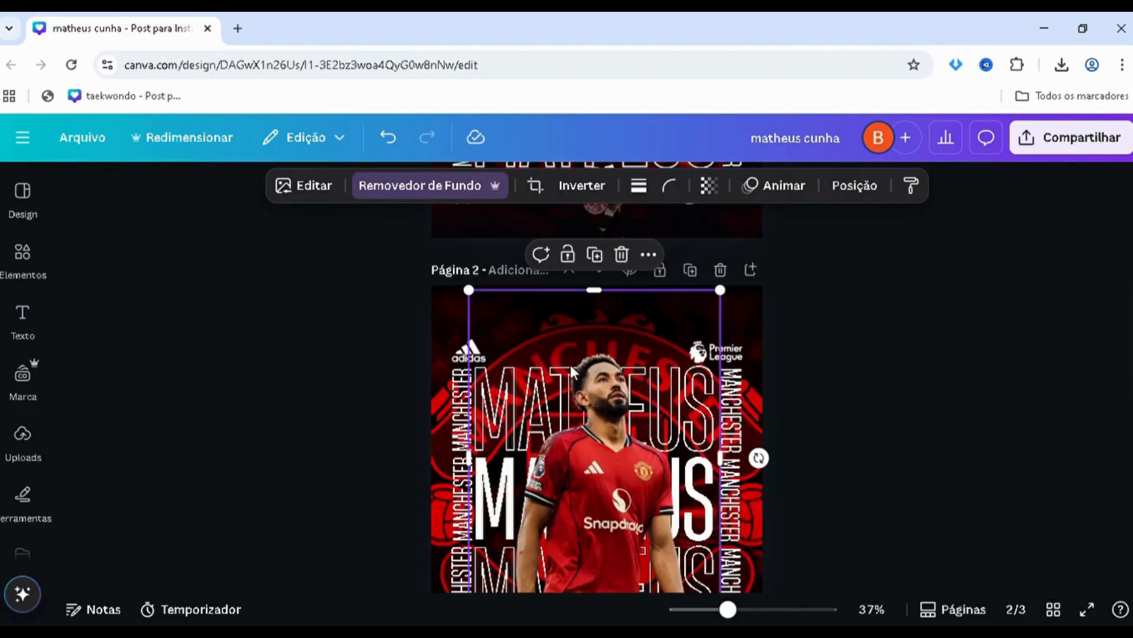
drag(478, 301, 465, 292)
scroll(334, 364, down, 3)
click(334, 365)
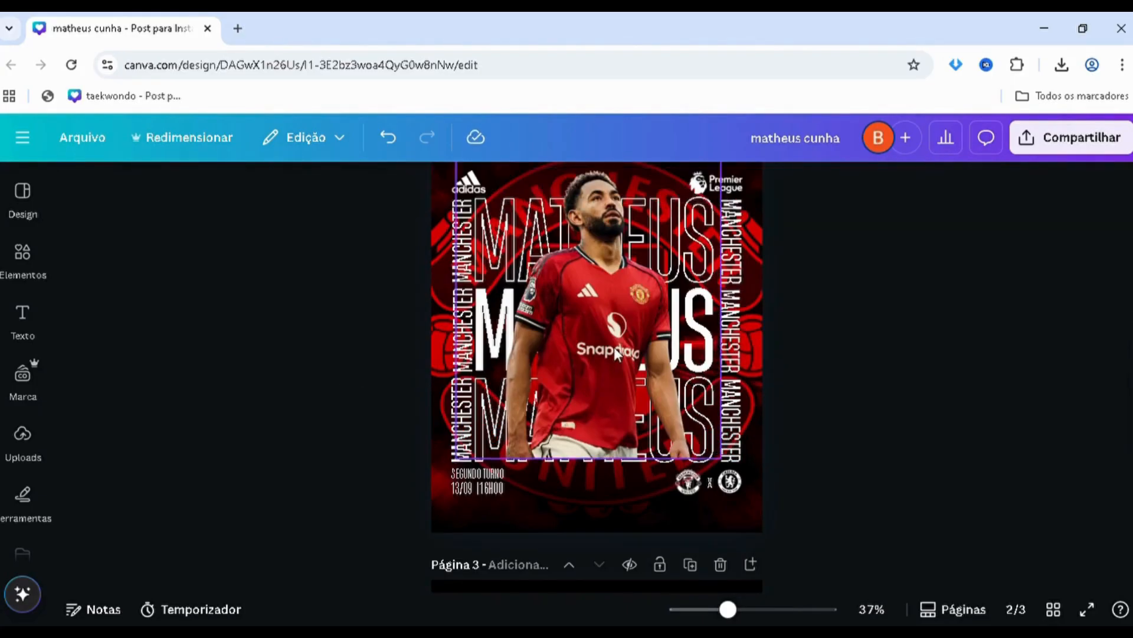
- Apply the Linear tool of Image Blender to the player cutout on page 2
click(614, 346)
scroll(6, 419, down, 10)
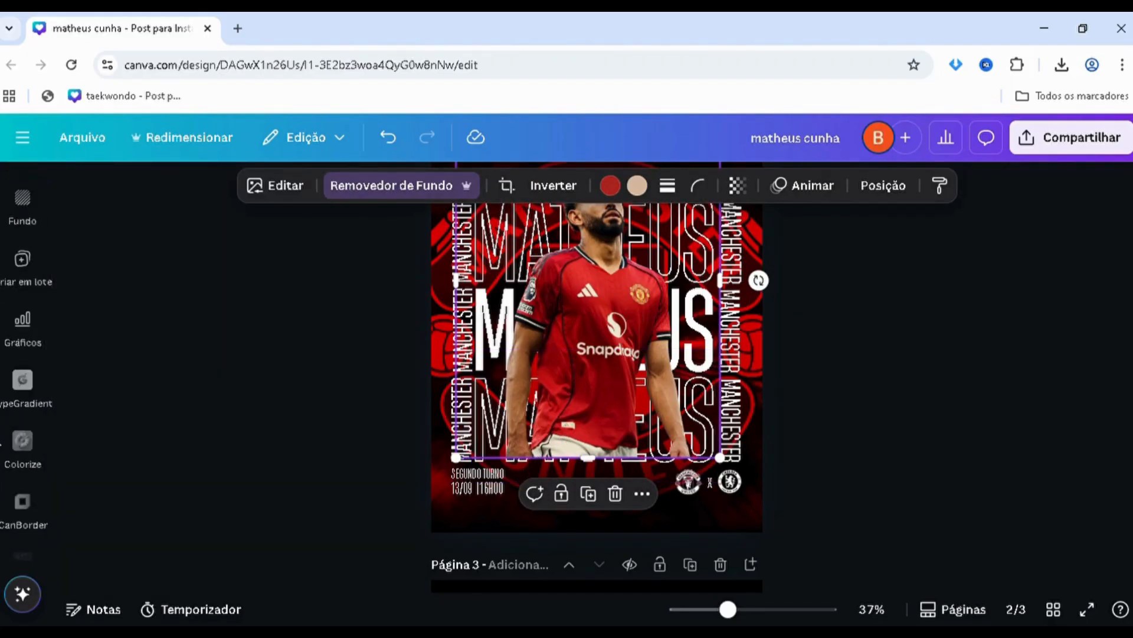
scroll(18, 401, down, 12)
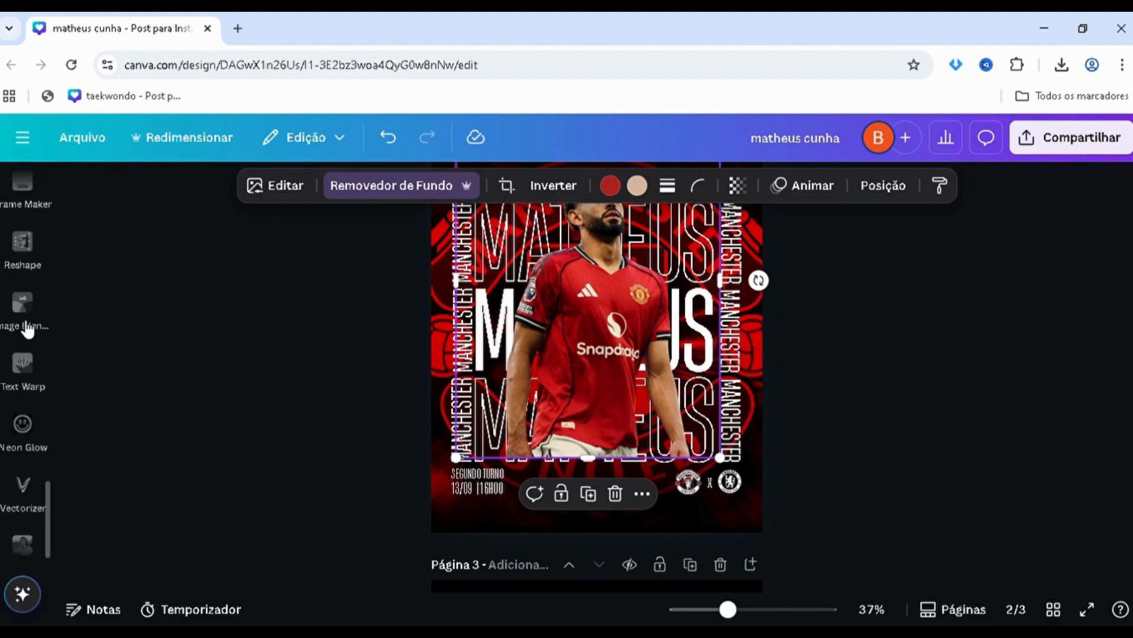
click(23, 310)
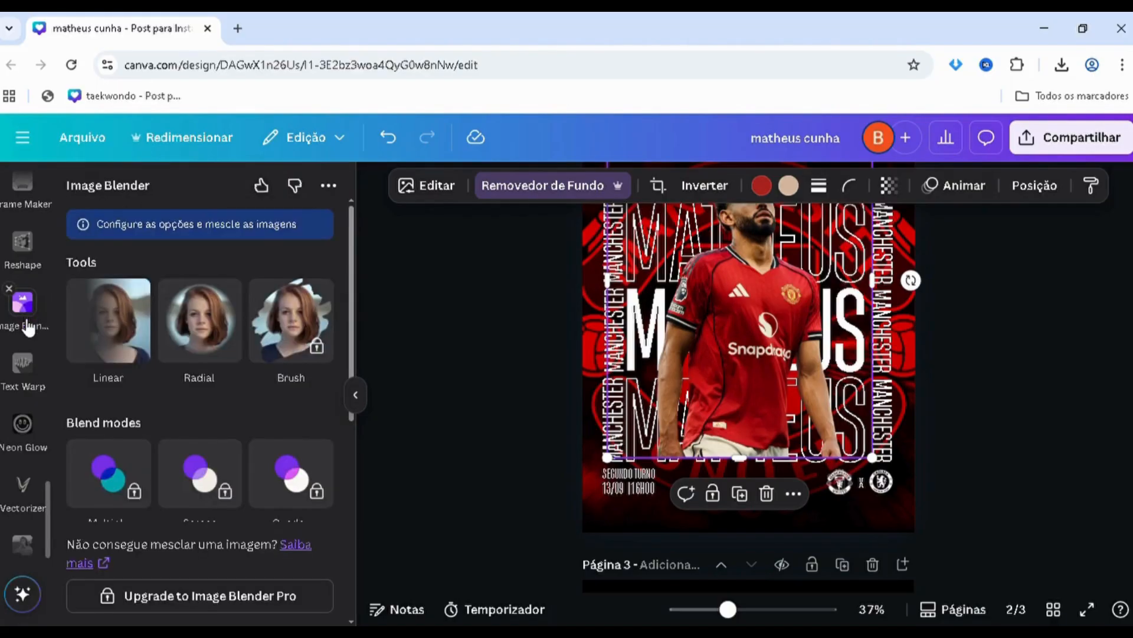
click(113, 342)
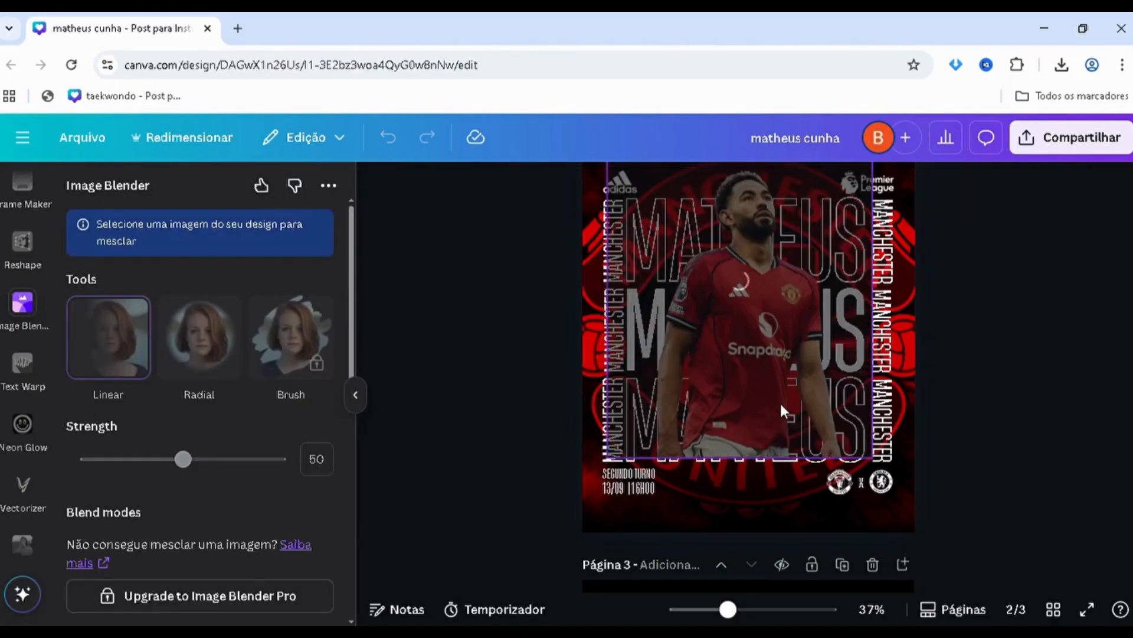
click(781, 403)
- Set the linear blend to a short vertical fade over the player's lower shirt and shorts, and save the blended image
drag(748, 362, 745, 449)
scroll(749, 354, up, 2)
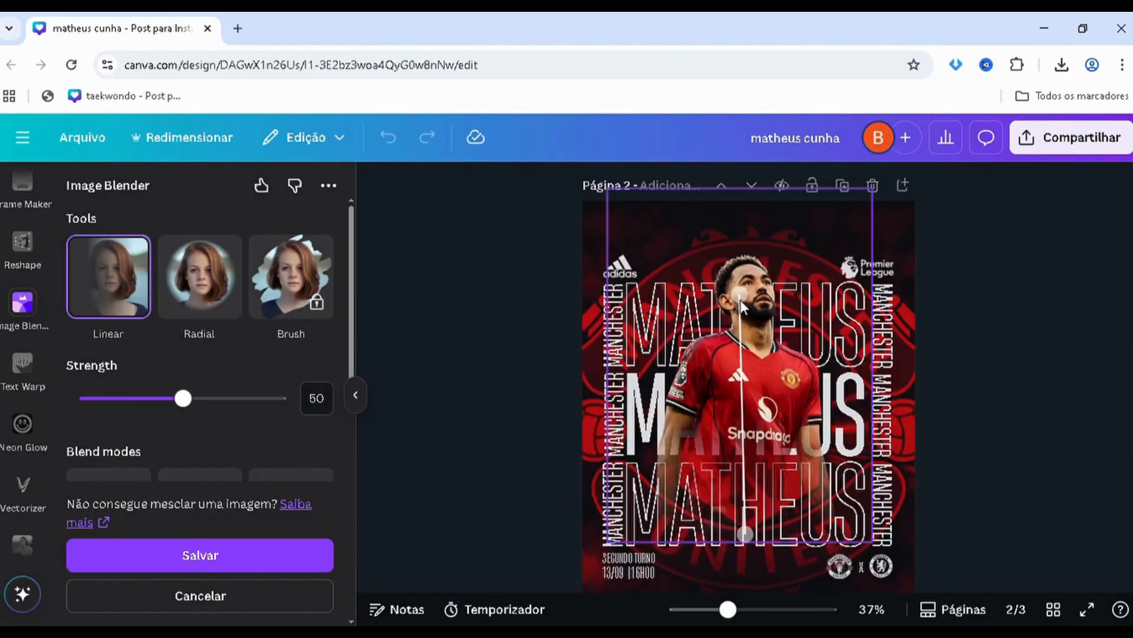
drag(745, 305, 743, 453)
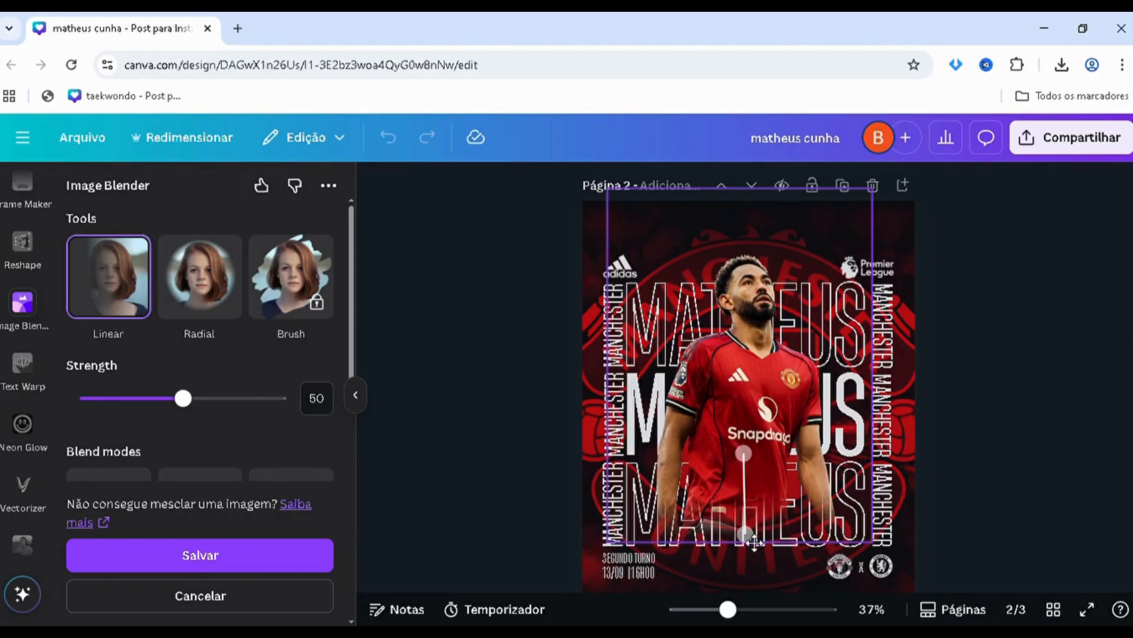
drag(745, 534, 740, 472)
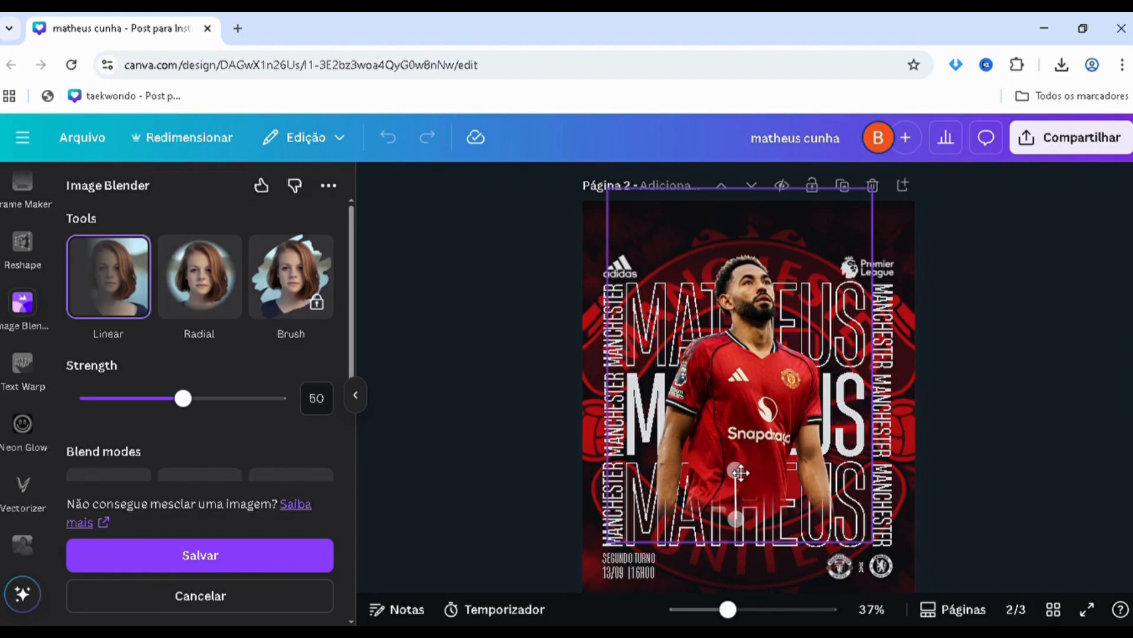
click(303, 564)
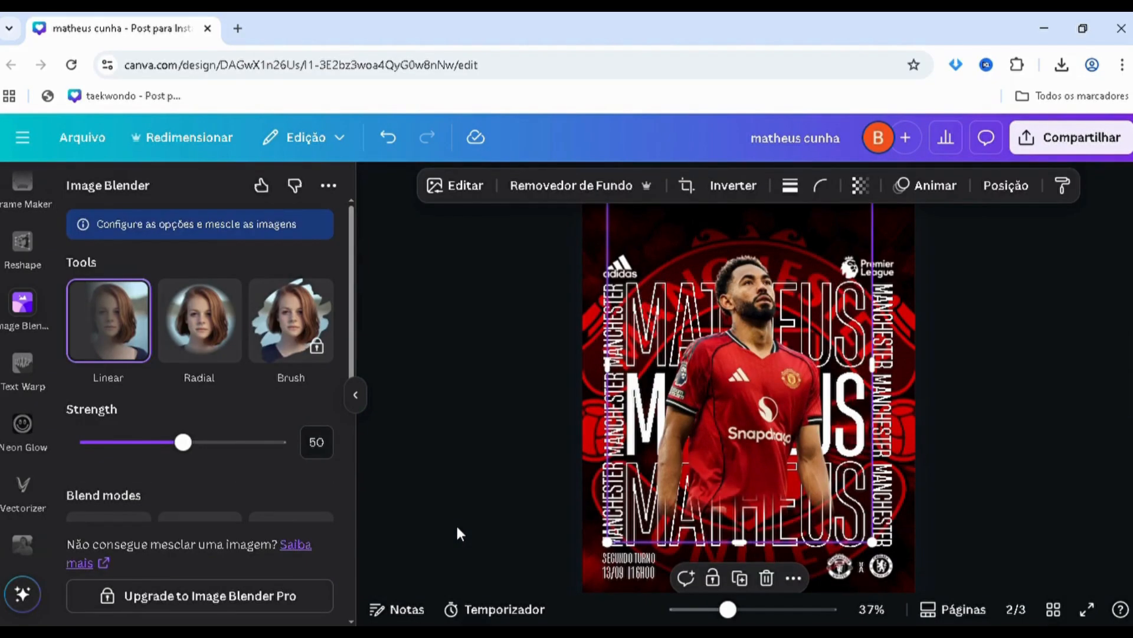
click(457, 526)
- Set the highlights (Destaques) of the blended player image to 38 in its image adjustments
scroll(477, 499, down, 1)
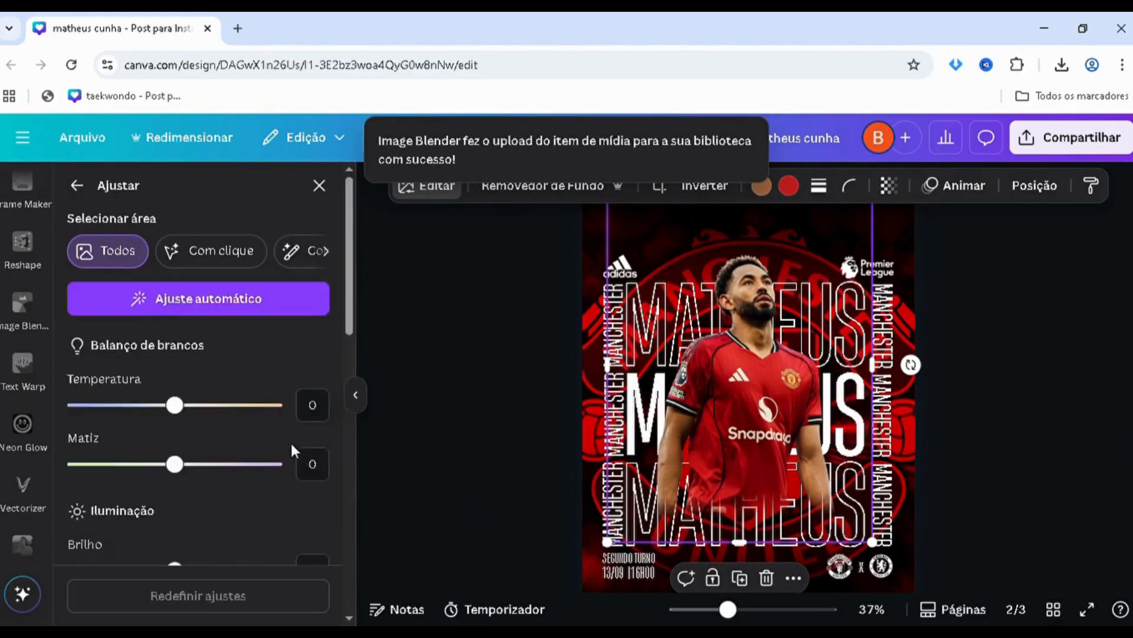
scroll(241, 418, down, 3)
scroll(203, 379, down, 3)
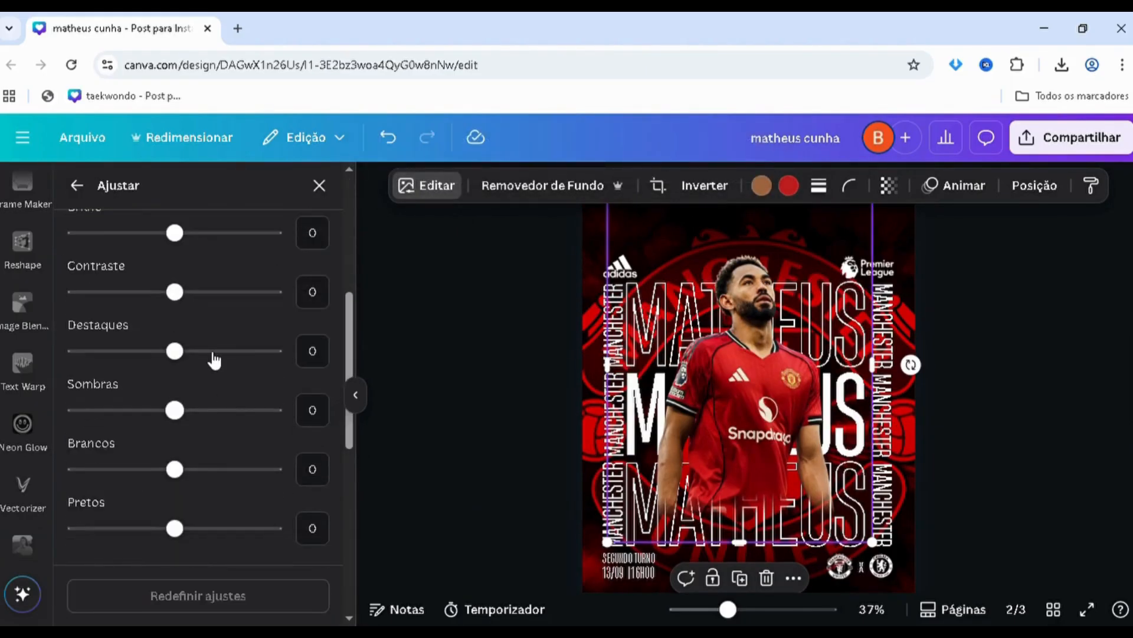
click(215, 351)
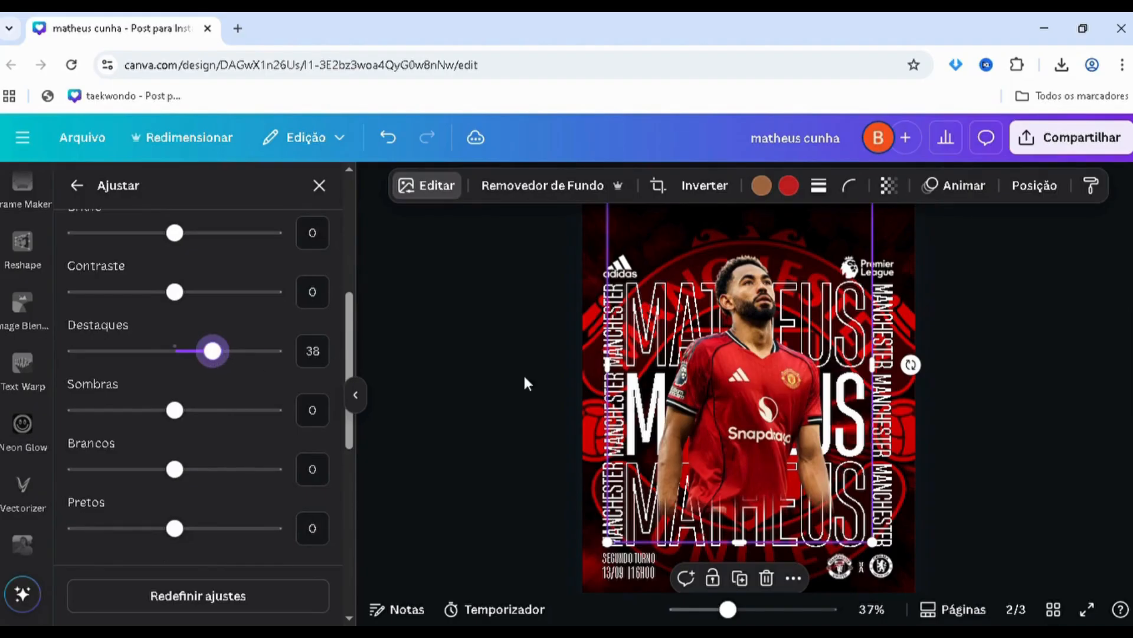
scroll(667, 412, up, 1)
scroll(741, 434, down, 1)
scroll(267, 414, down, 4)
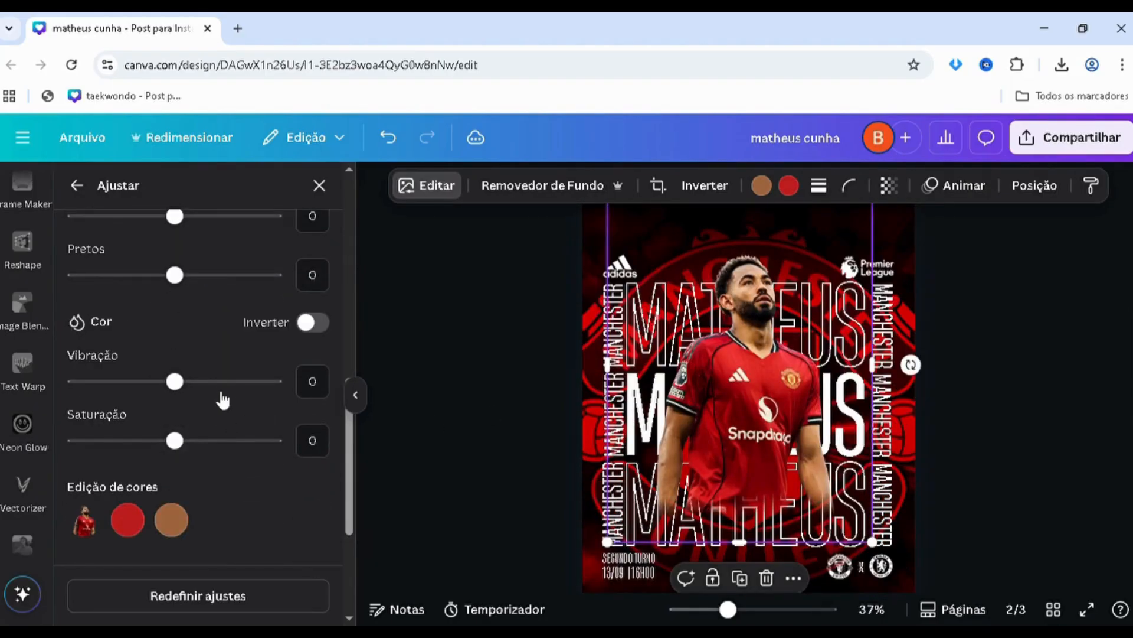
- Set the blended player image's sharpness (Nitidez) to 39 and its clarity (Claridade) to 20
mouse_move(222, 393)
mouse_down()
mouse_move(229, 387)
mouse_move(210, 385)
mouse_up()
scroll(203, 390, down, 3)
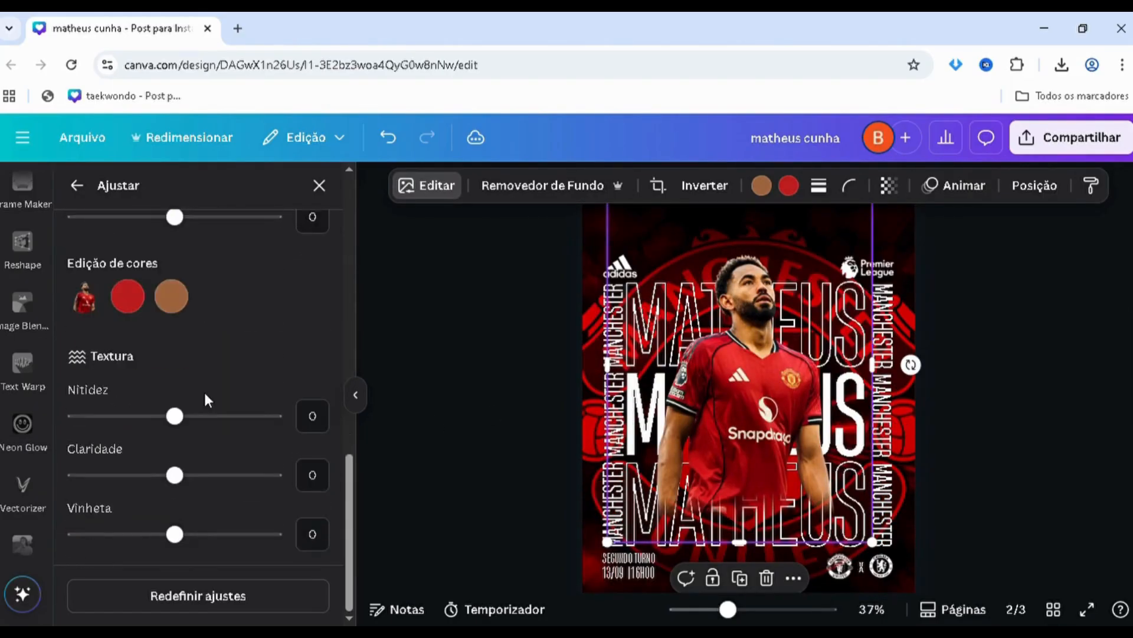
click(213, 416)
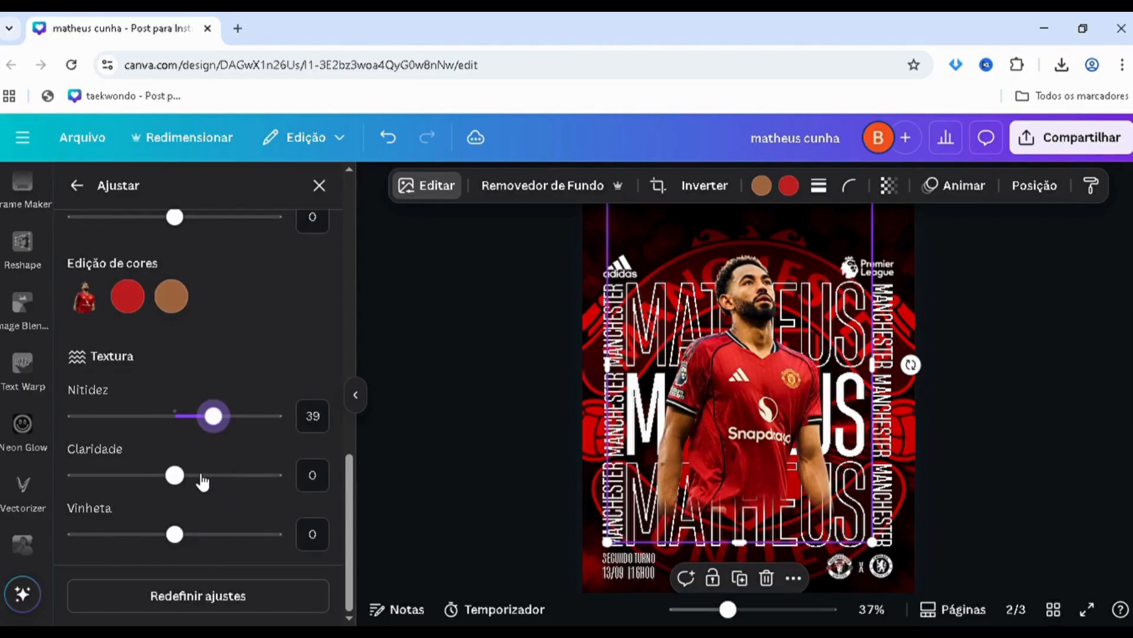
click(199, 476)
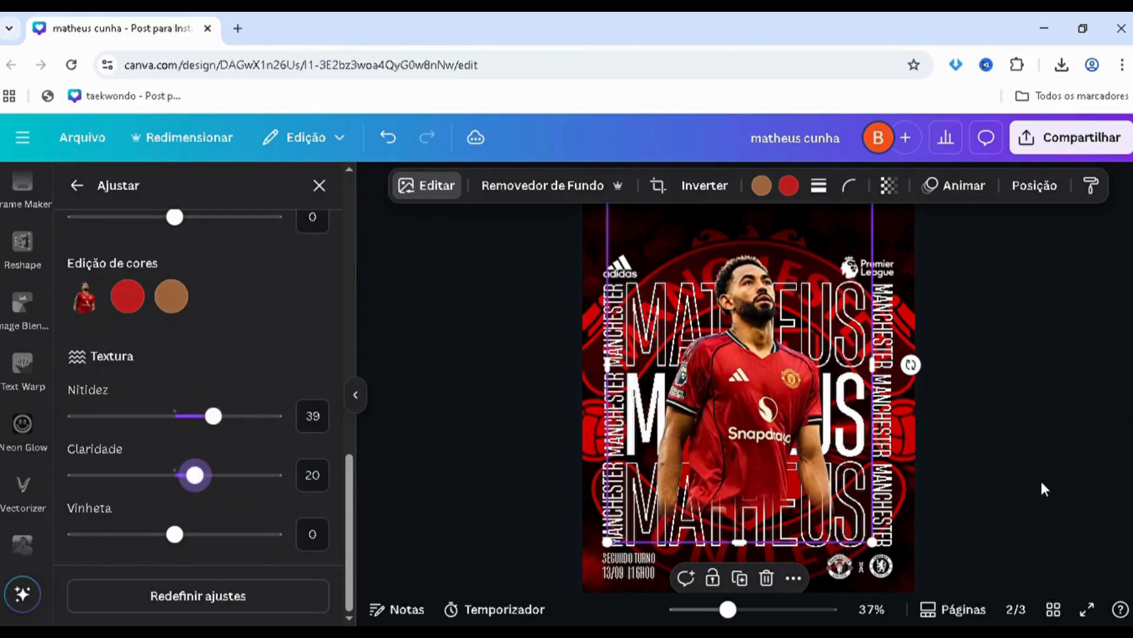
click(1056, 496)
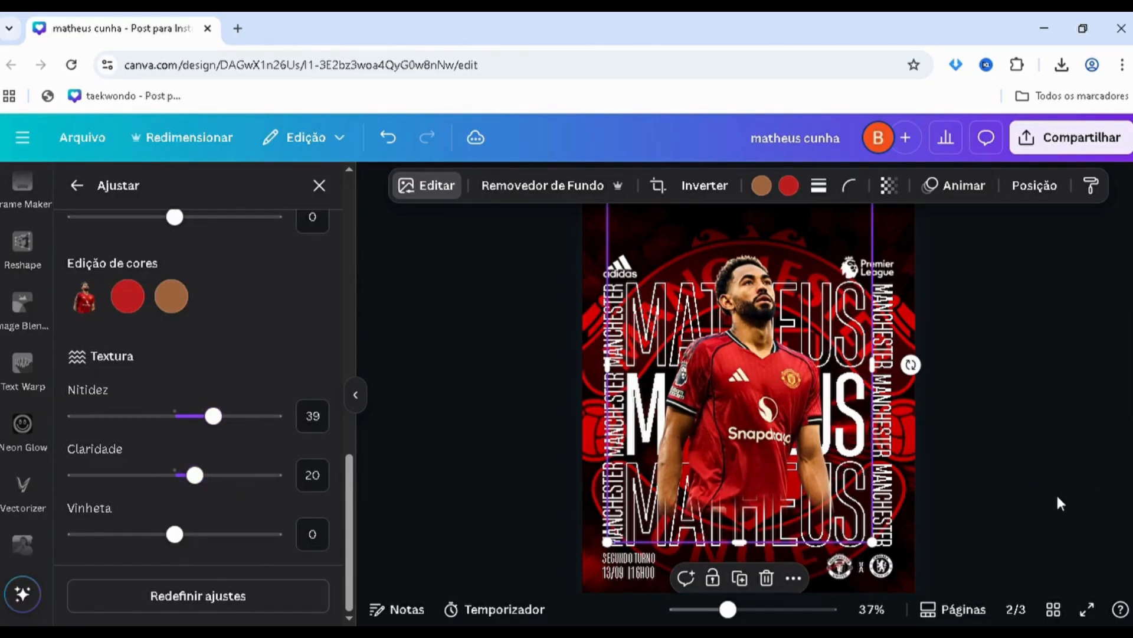
click(1110, 456)
scroll(1036, 452, up, 3)
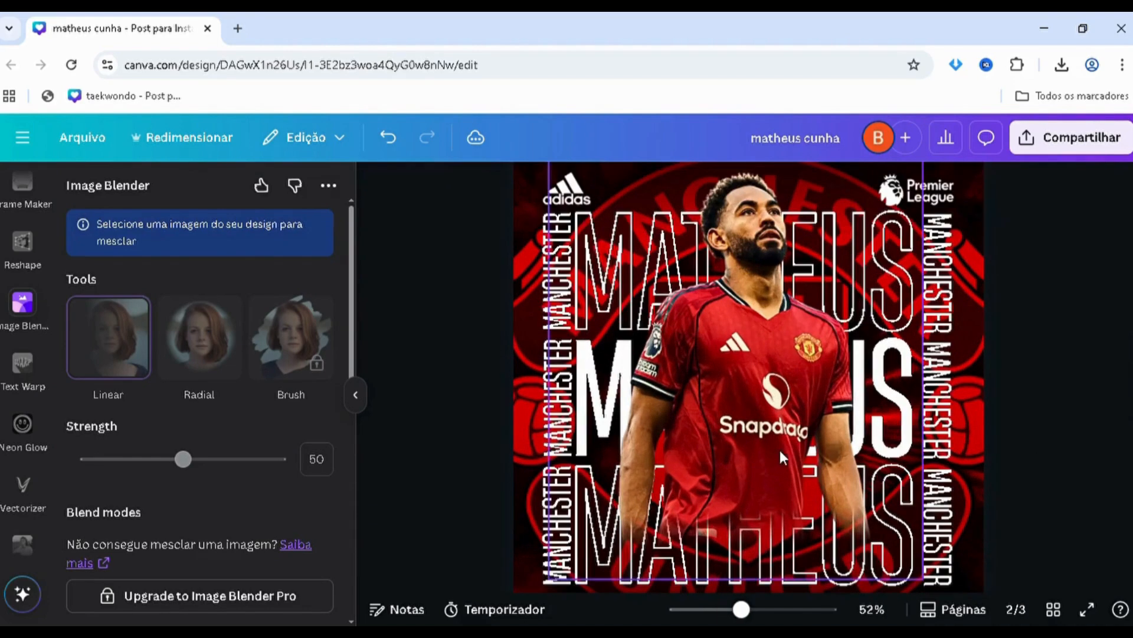
- Reorder the layers so the lower outlined MATHEUS title sits in front of the player and the upper outlined title stays behind him
click(781, 448)
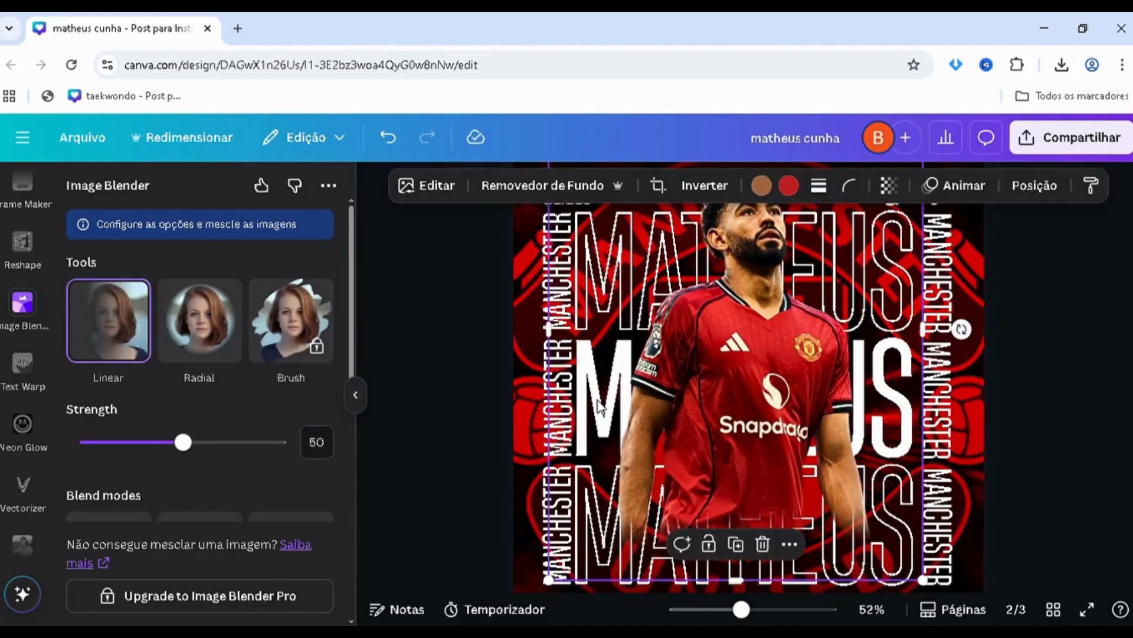
click(1034, 185)
drag(172, 336, 152, 413)
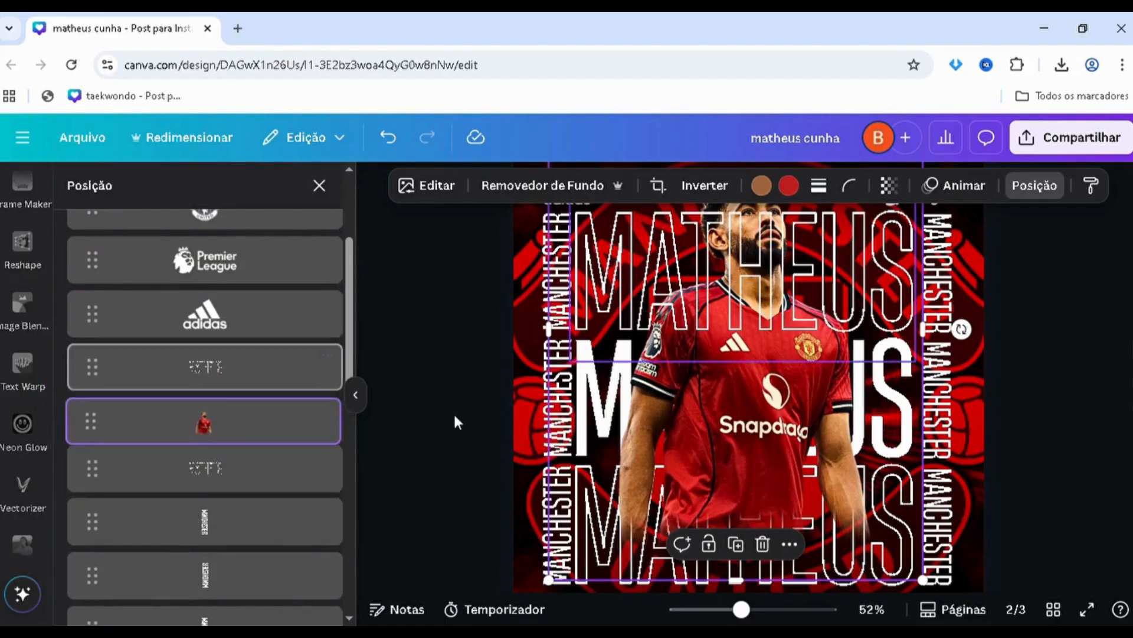
click(161, 484)
drag(161, 437, 211, 481)
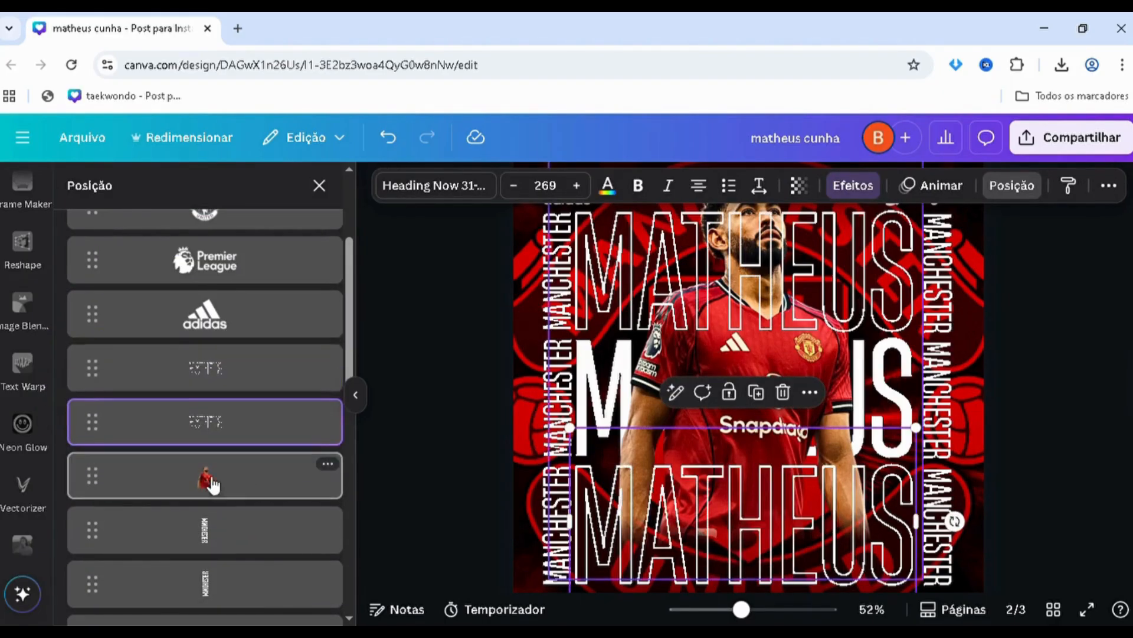
drag(186, 374, 183, 501)
click(203, 384)
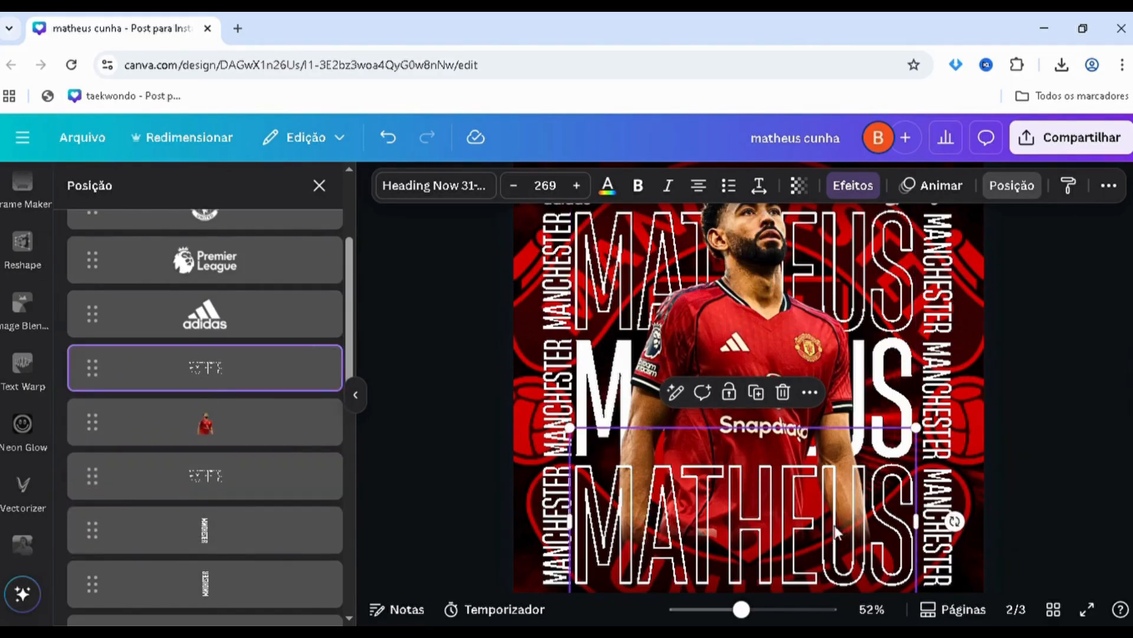
click(1083, 450)
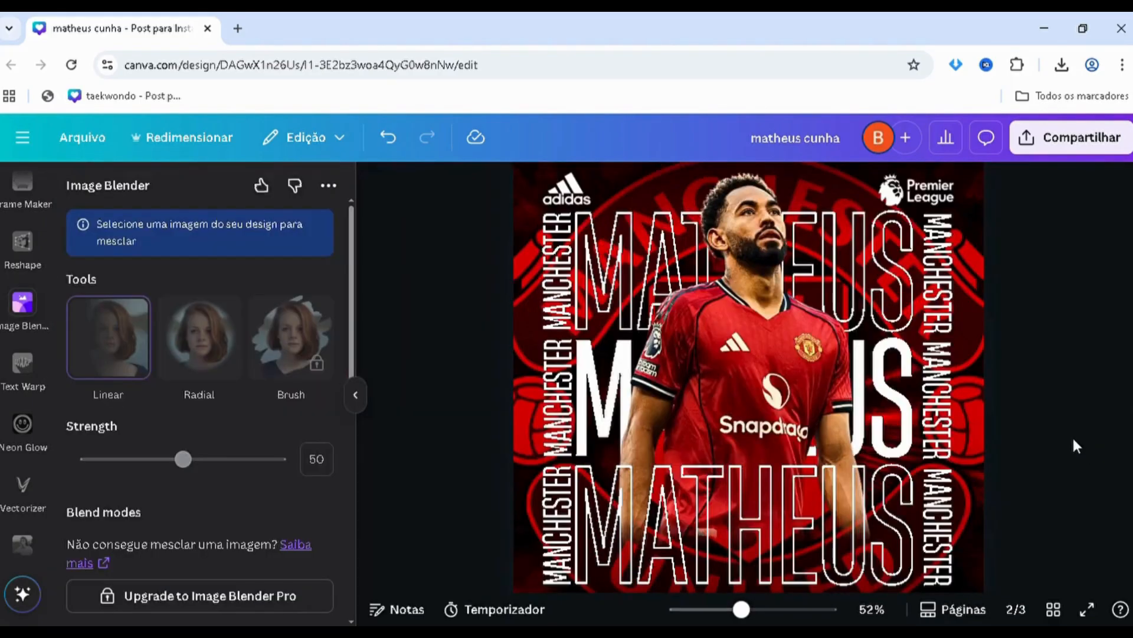
- Examine how the lower outlined title overlaps the player's shirt and arms on page 2
scroll(764, 460, down, 2)
click(765, 438)
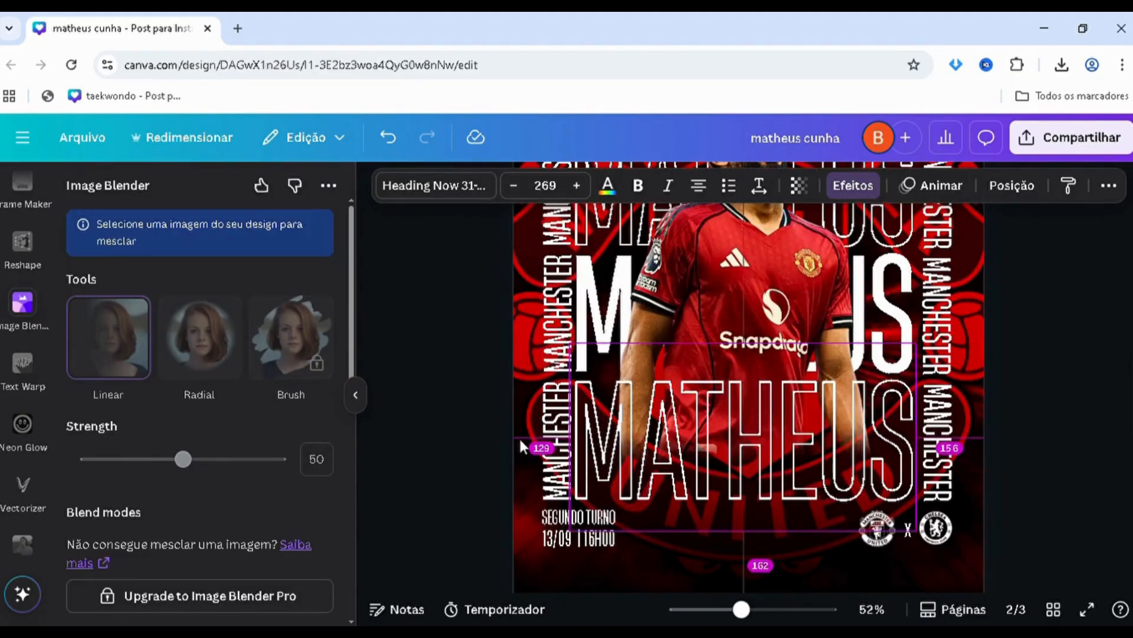
key(alt+1)
scroll(175, 526, down, 1)
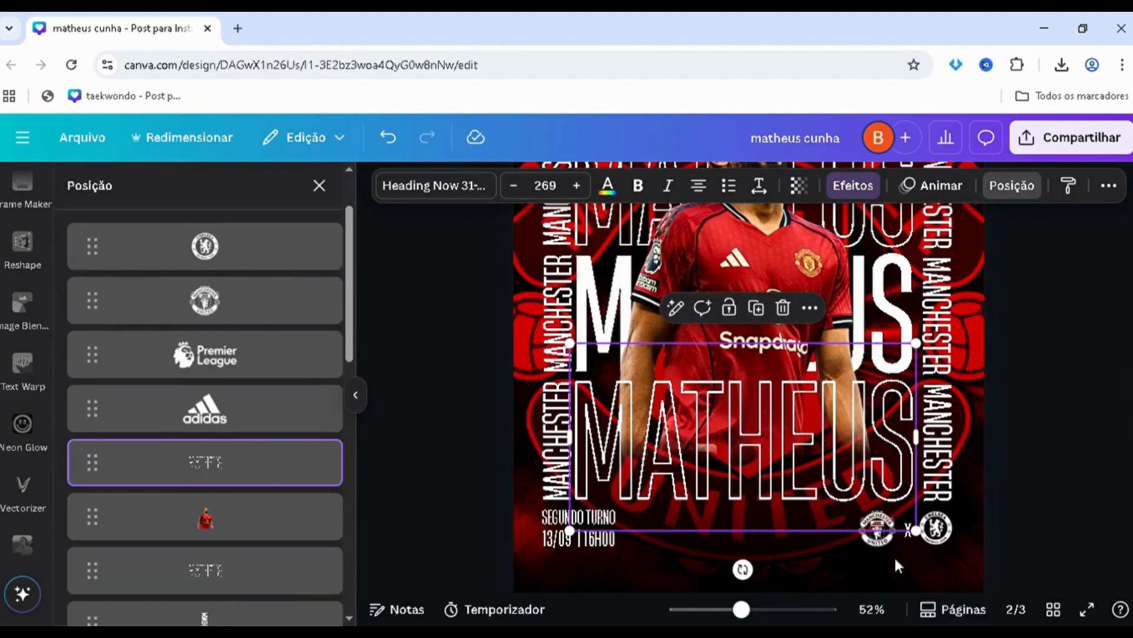
scroll(988, 453, up, 2)
click(1057, 416)
scroll(722, 435, down, 2)
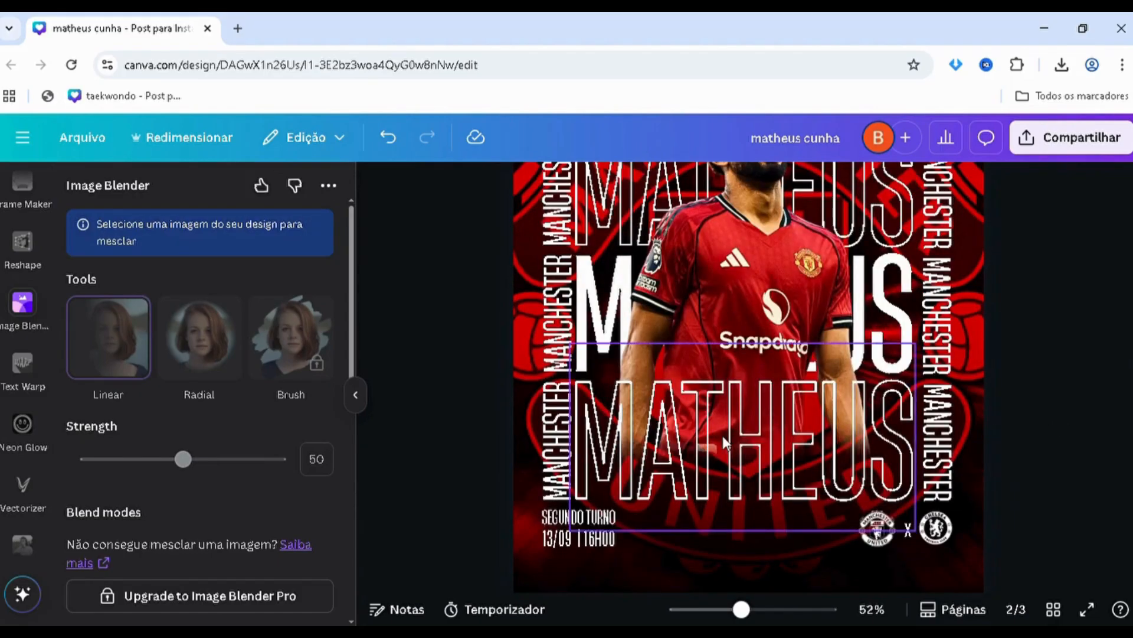
scroll(729, 441, up, 2)
scroll(1041, 306, up, 1)
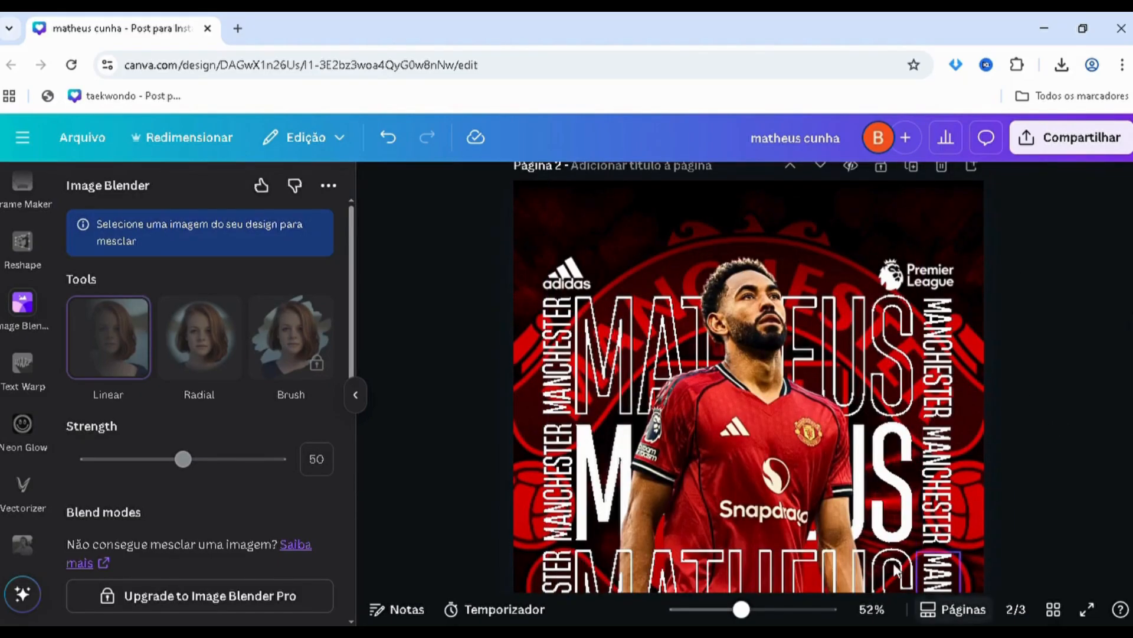
scroll(713, 532, down, 1)
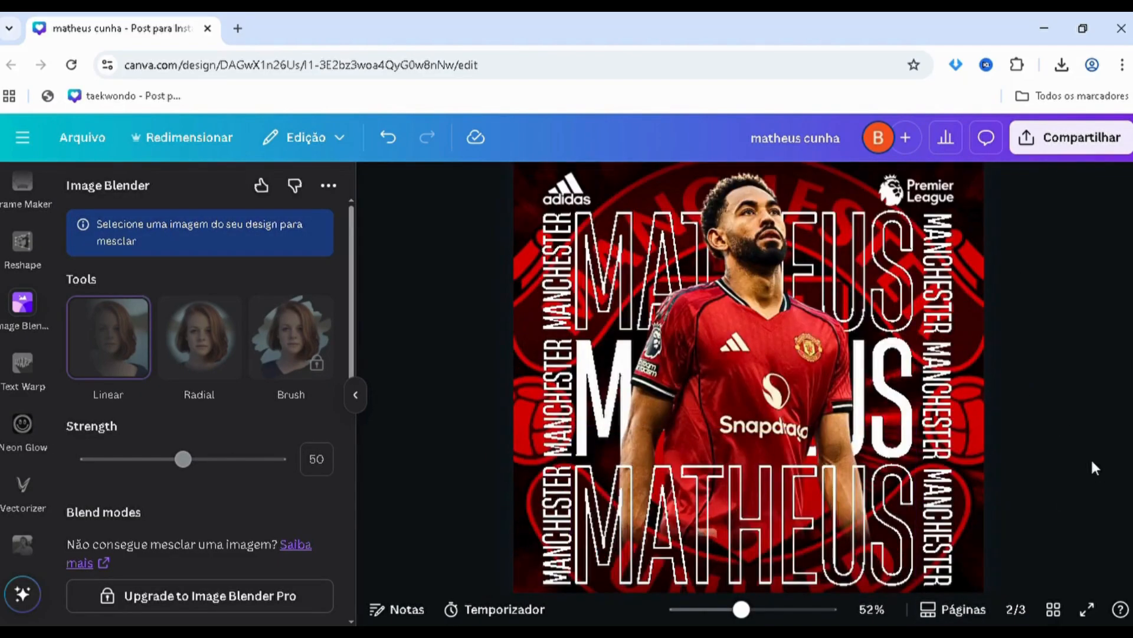
- Place a copy of the player cutout in front of the lower title and crop it from the left to a narrow strip over the right-hand arm
click(784, 340)
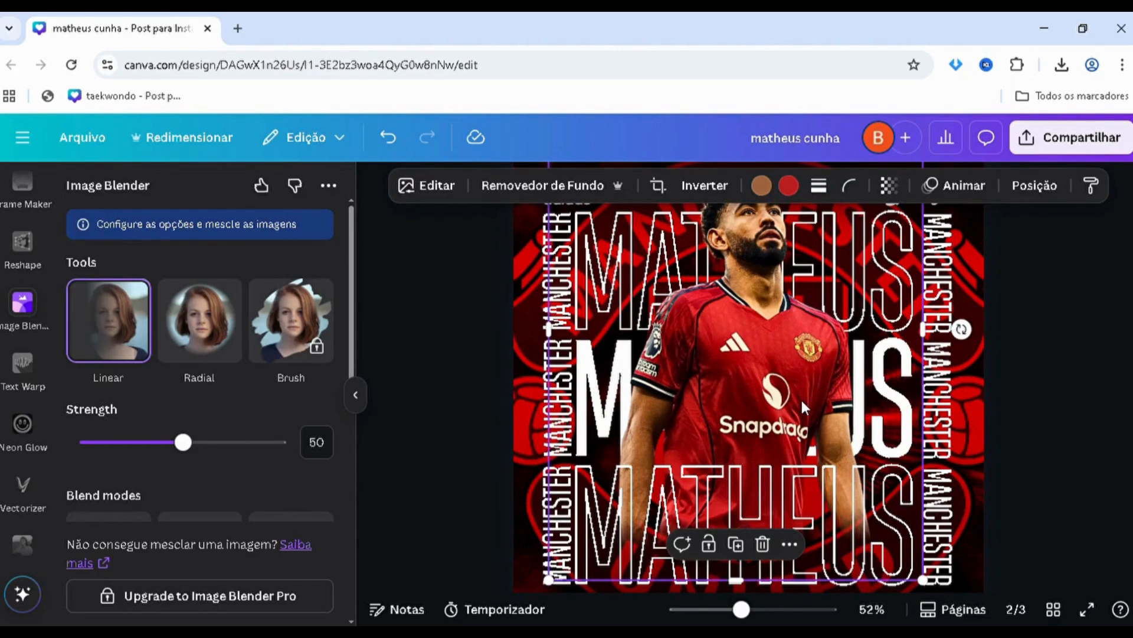
drag(801, 397, 800, 388)
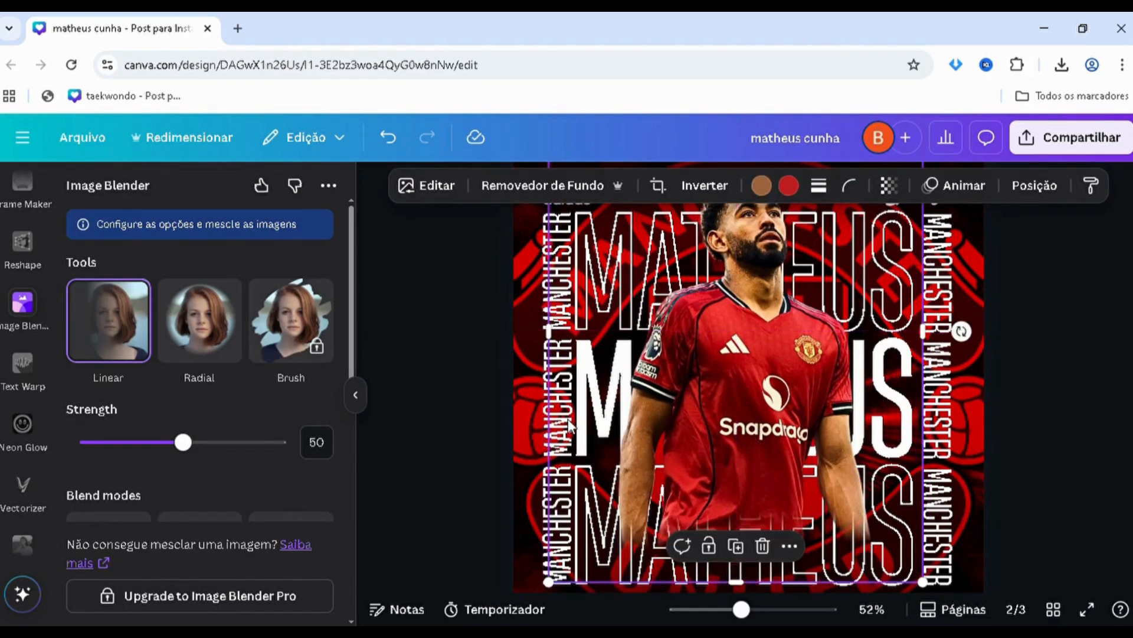
drag(549, 331, 819, 441)
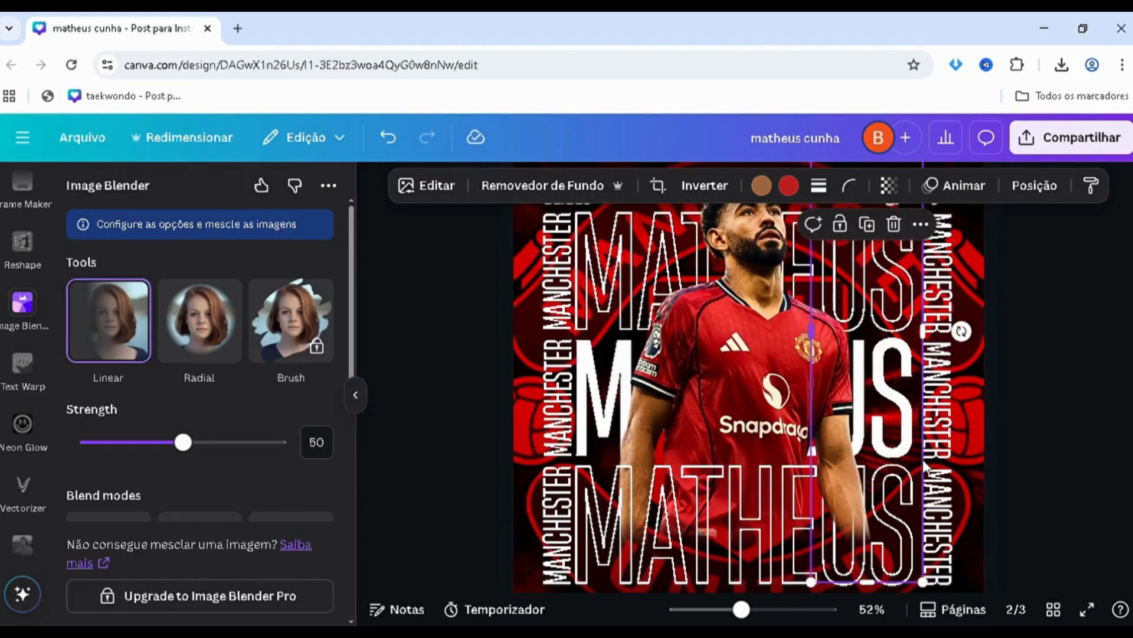
click(1095, 469)
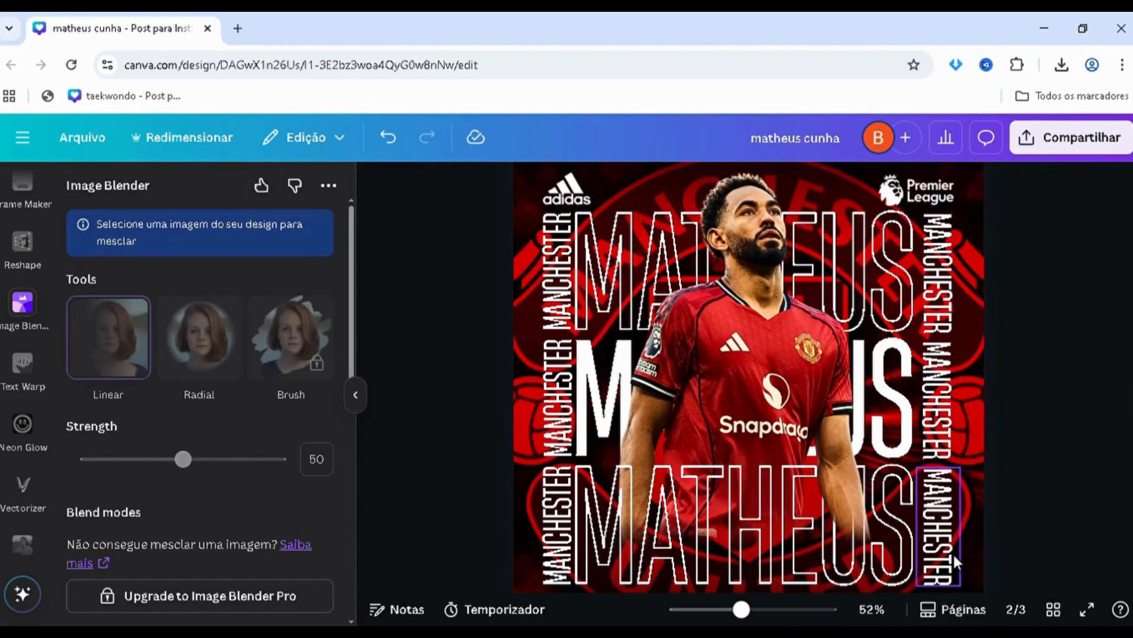
- Copy the running player cutout with the ball from page 3 onto page 2
scroll(952, 551, down, 2)
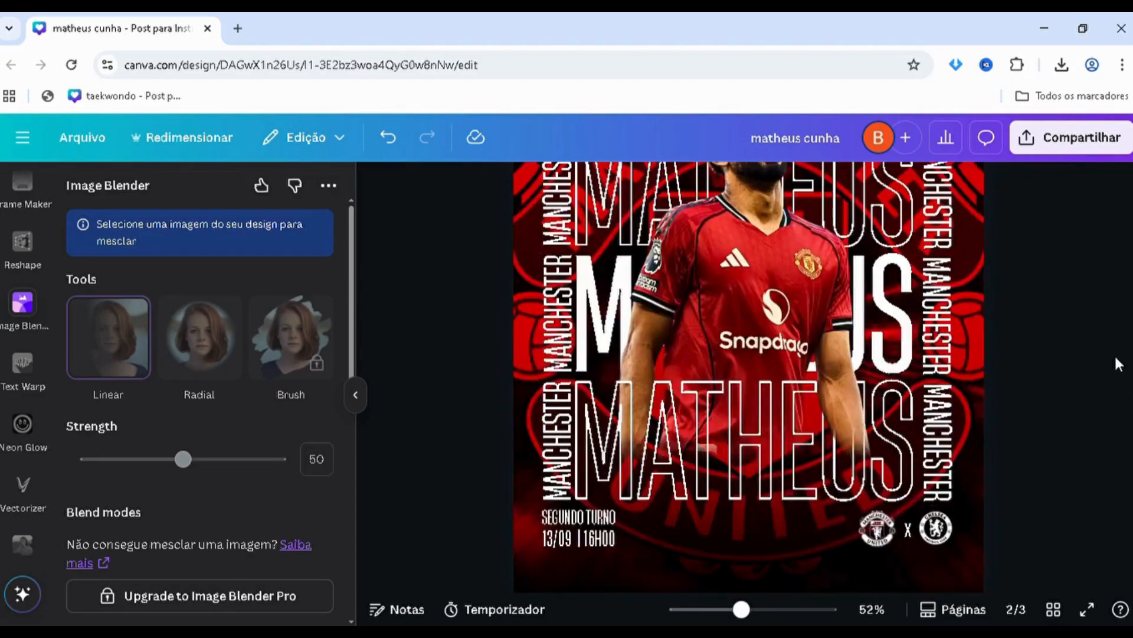
scroll(1111, 350, down, 5)
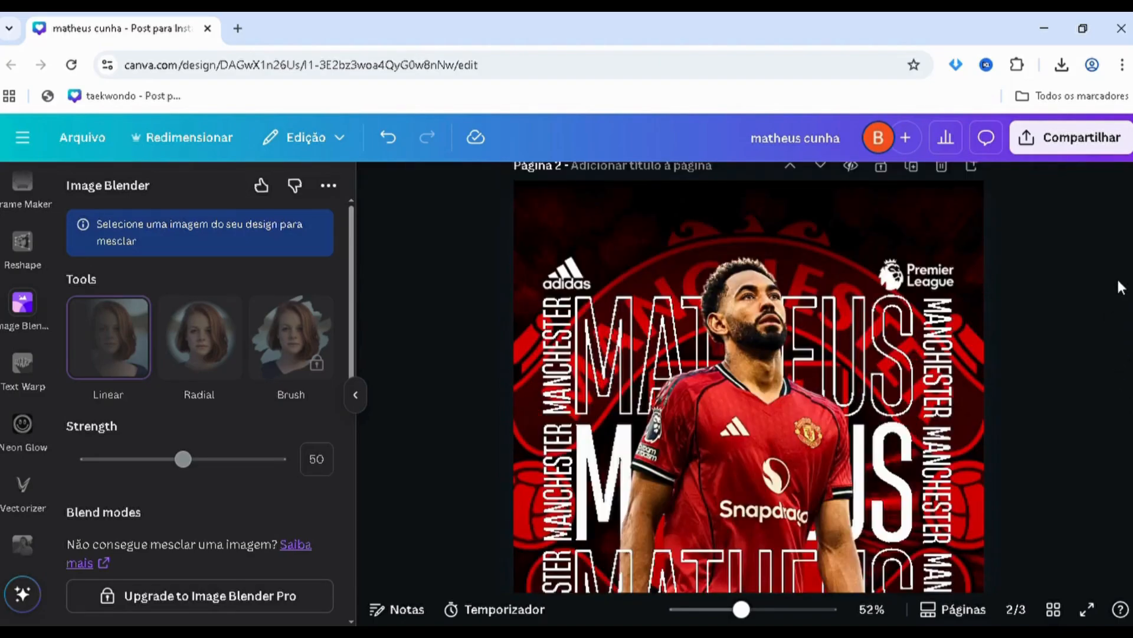
scroll(1117, 277, up, 10)
scroll(1025, 276, up, 2)
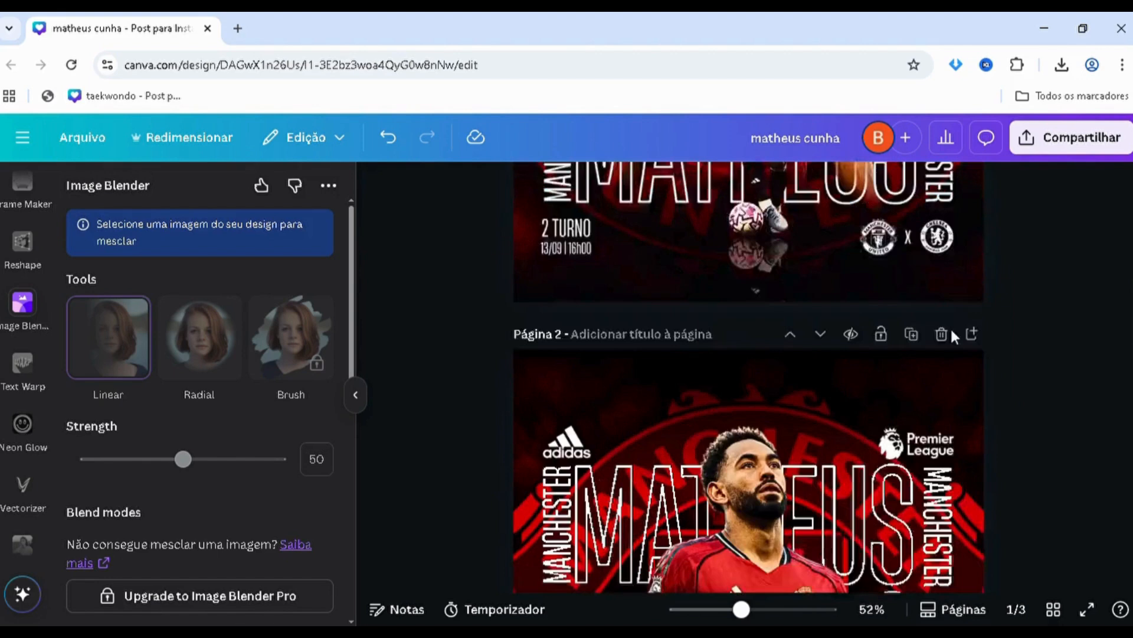
scroll(952, 330, down, 8)
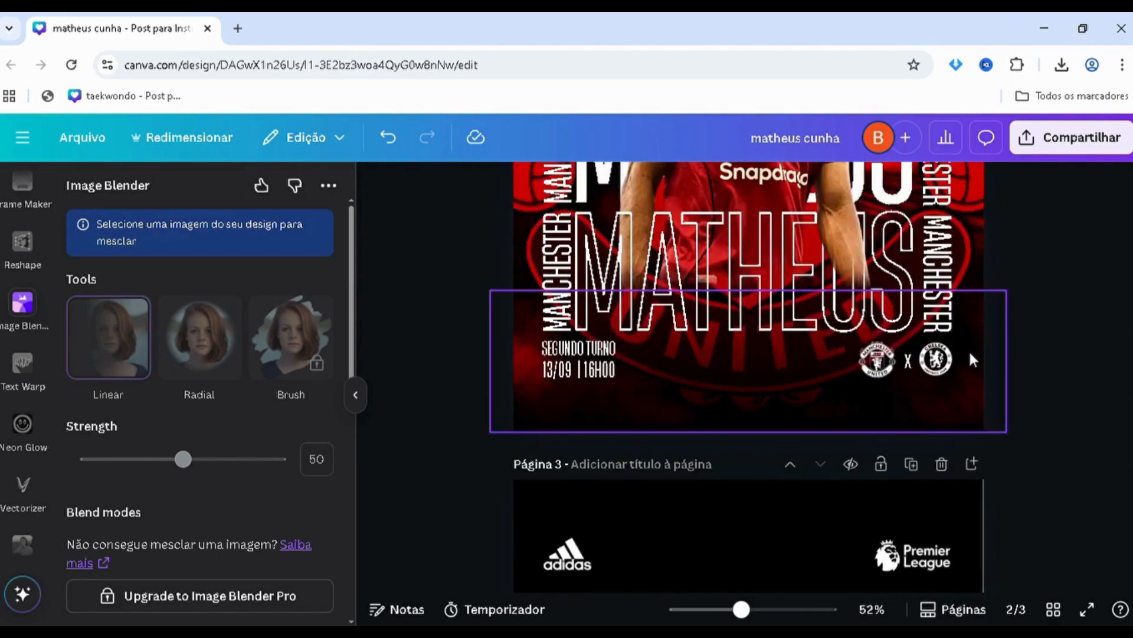
scroll(921, 402, down, 8)
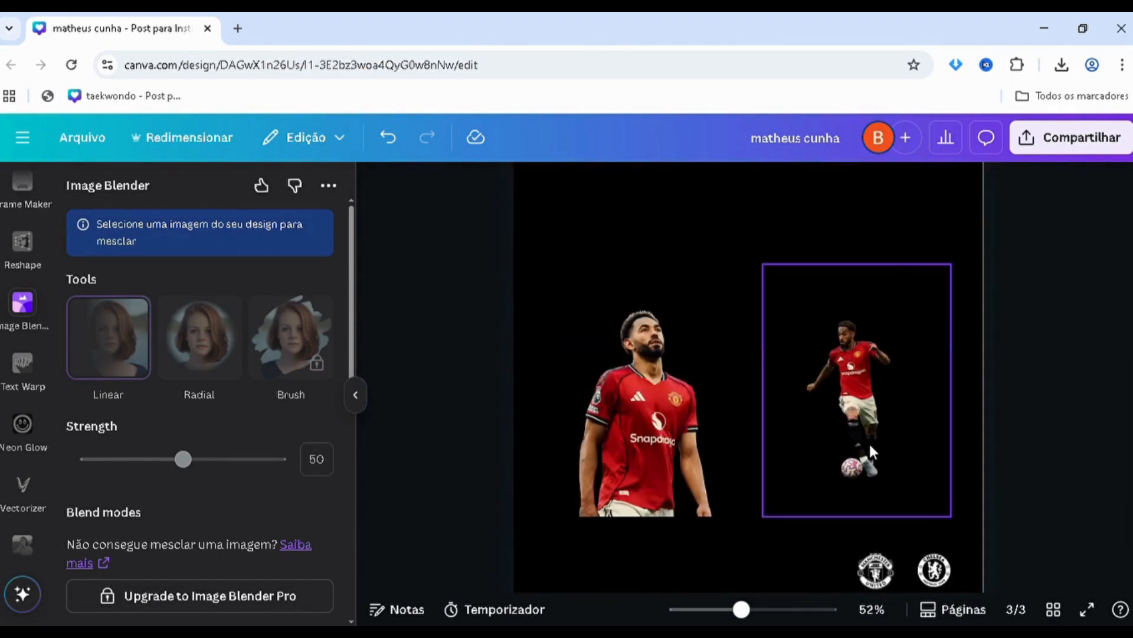
click(767, 471)
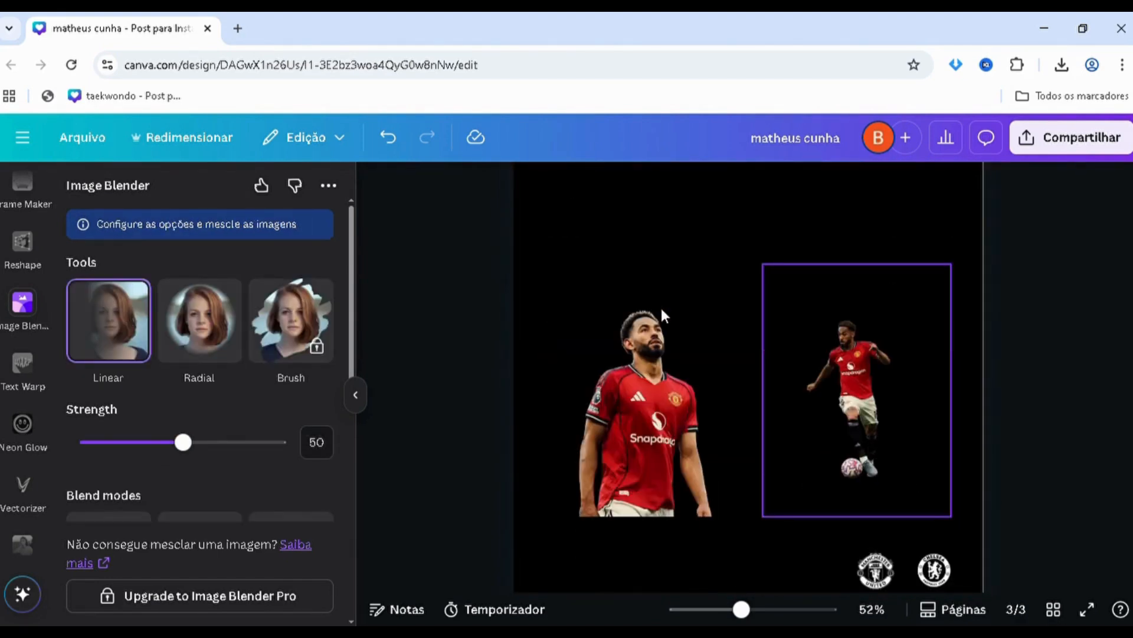
scroll(663, 314, up, 8)
- Enlarge the running player cutout and centre it over the lower title, the ball between the match details and the club crests
drag(662, 311, 663, 298)
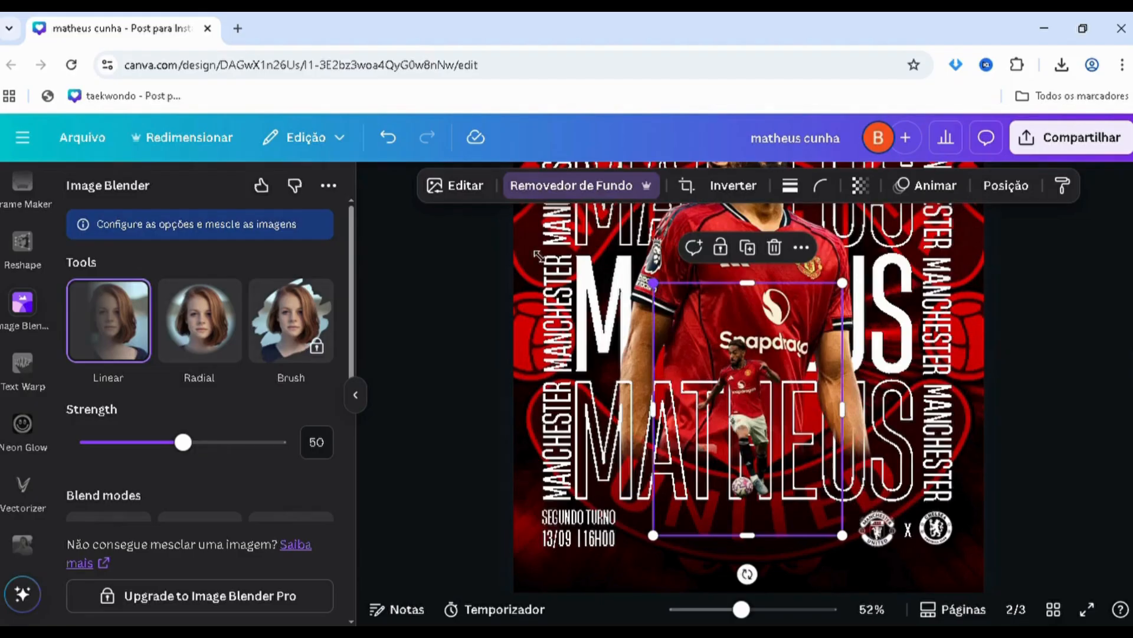
scroll(507, 256, down, 3)
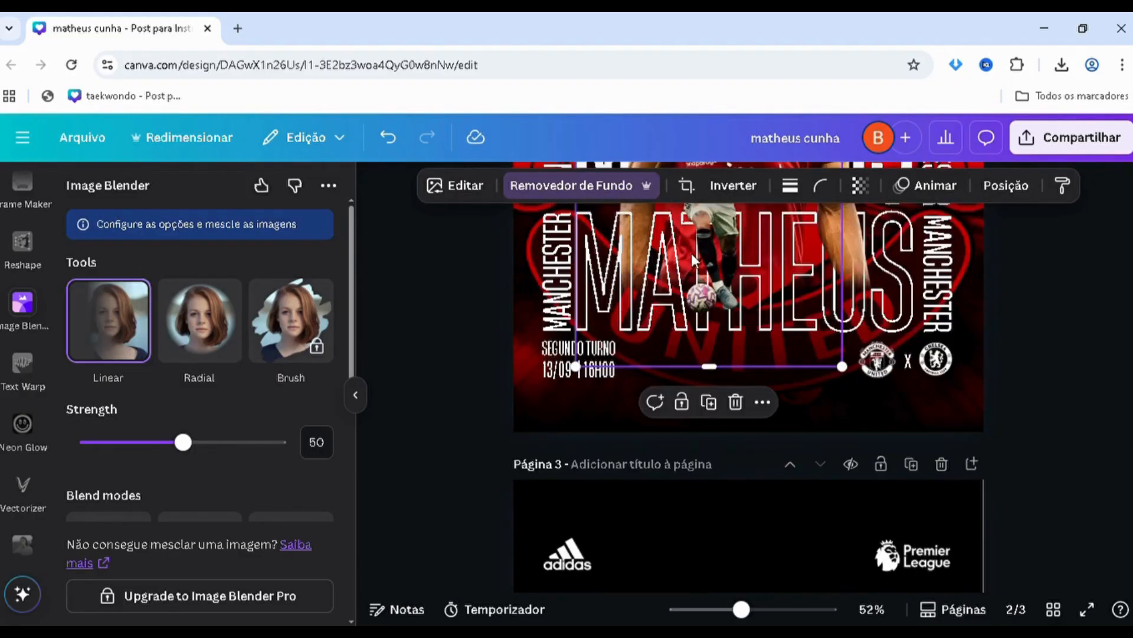
drag(751, 334, 784, 418)
click(482, 355)
scroll(494, 357, down, 5)
scroll(657, 395, up, 6)
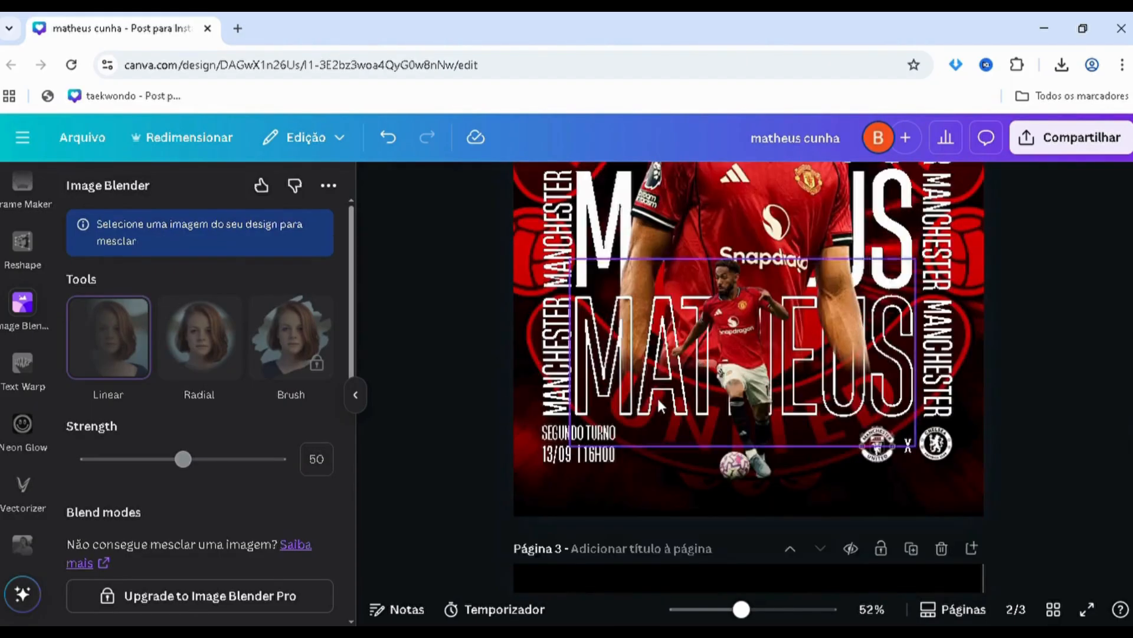
- Set the brightness (Brilho) of the running player image to 42 in its image adjustments
click(700, 412)
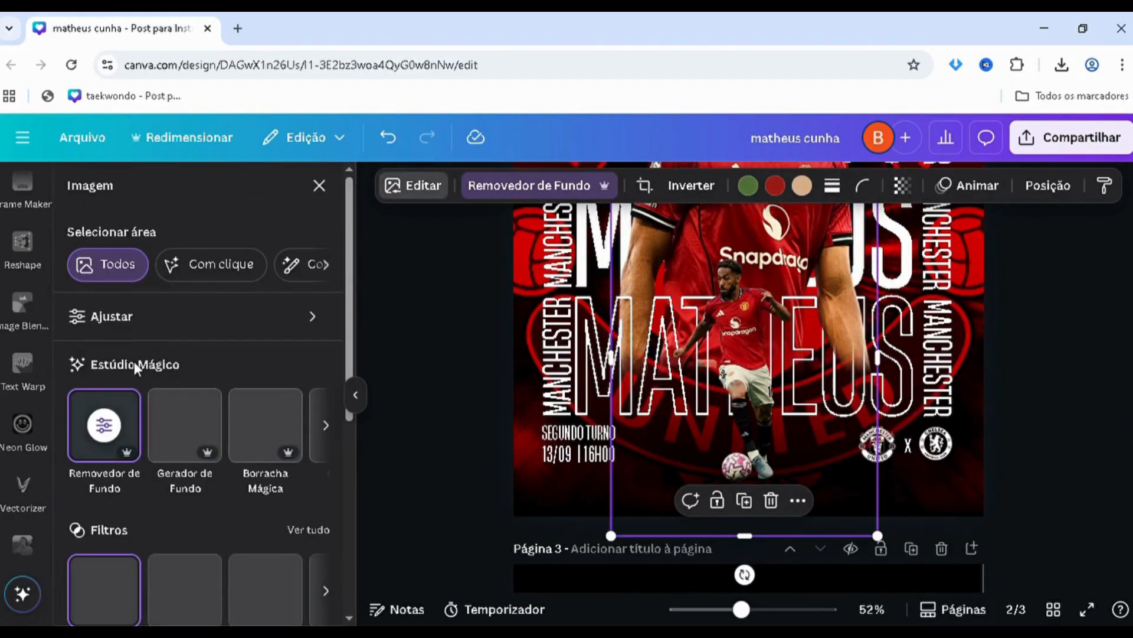
click(141, 331)
scroll(200, 378, up, 2)
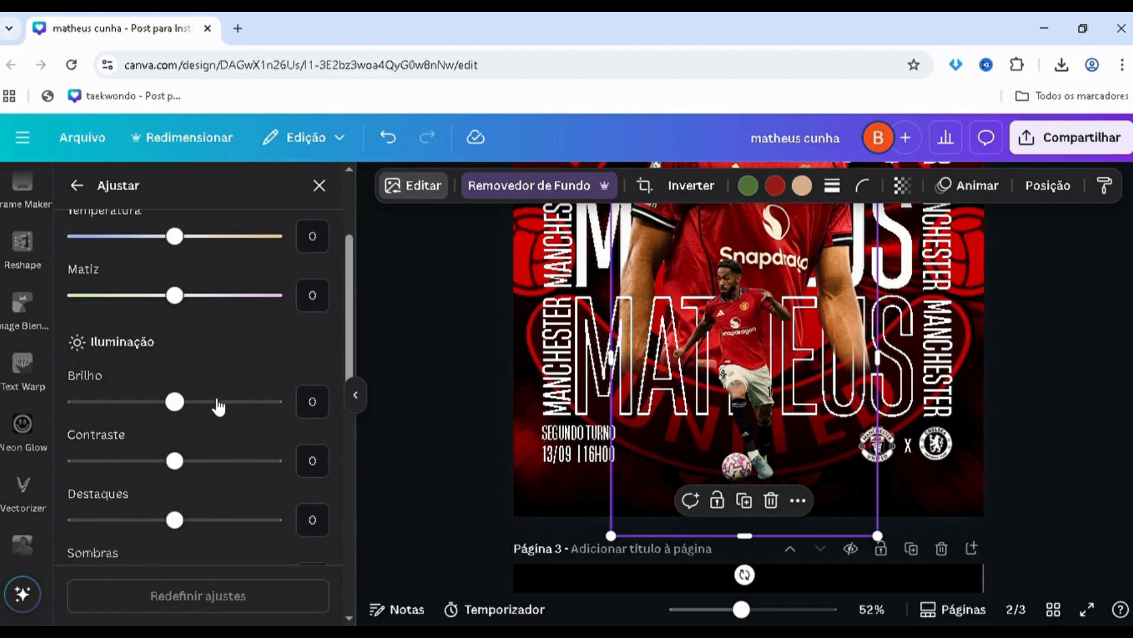
mouse_move(218, 407)
mouse_down()
mouse_move(255, 409)
mouse_move(217, 408)
mouse_up()
scroll(215, 412, down, 3)
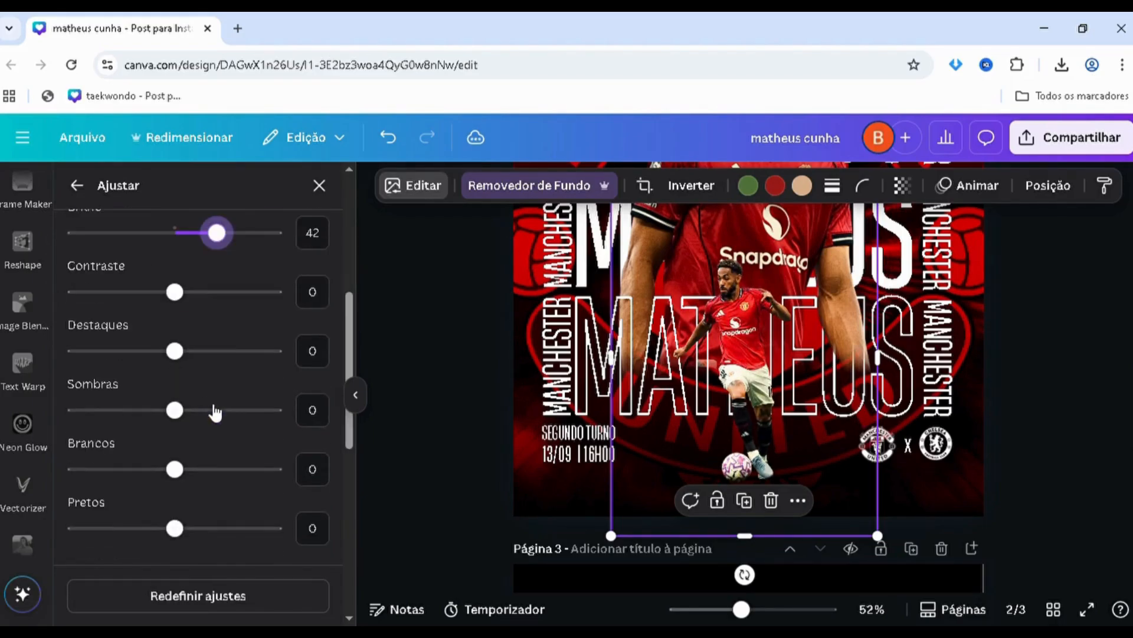
- Try a saturation (Saturação) of 20 on the running player image and reset it to 0
scroll(182, 362, down, 5)
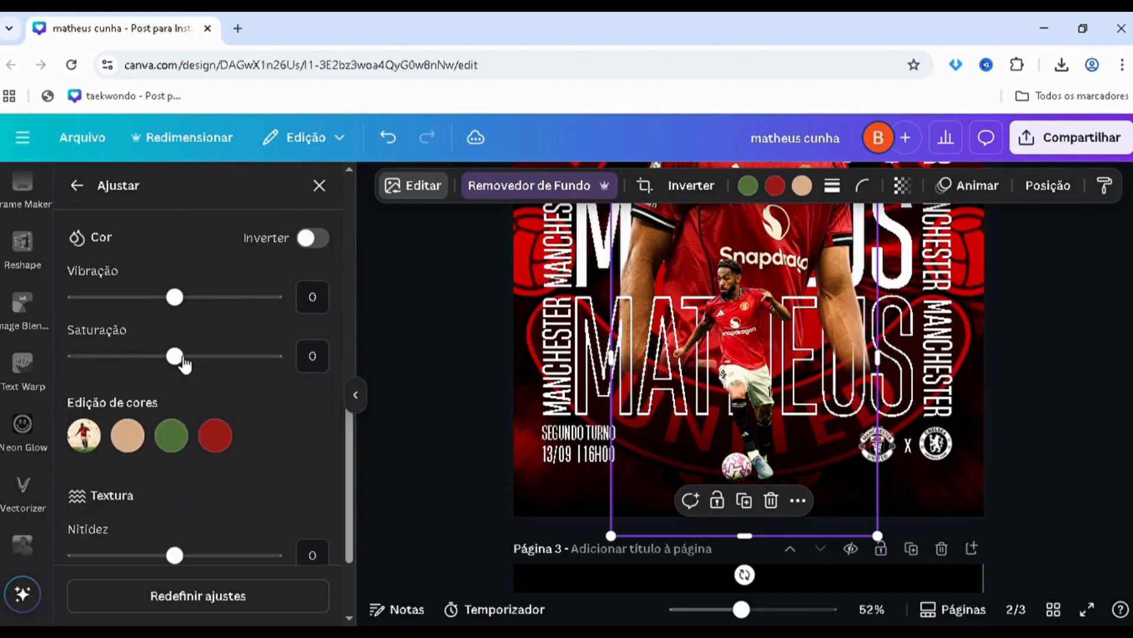
click(215, 357)
drag(202, 357, 192, 356)
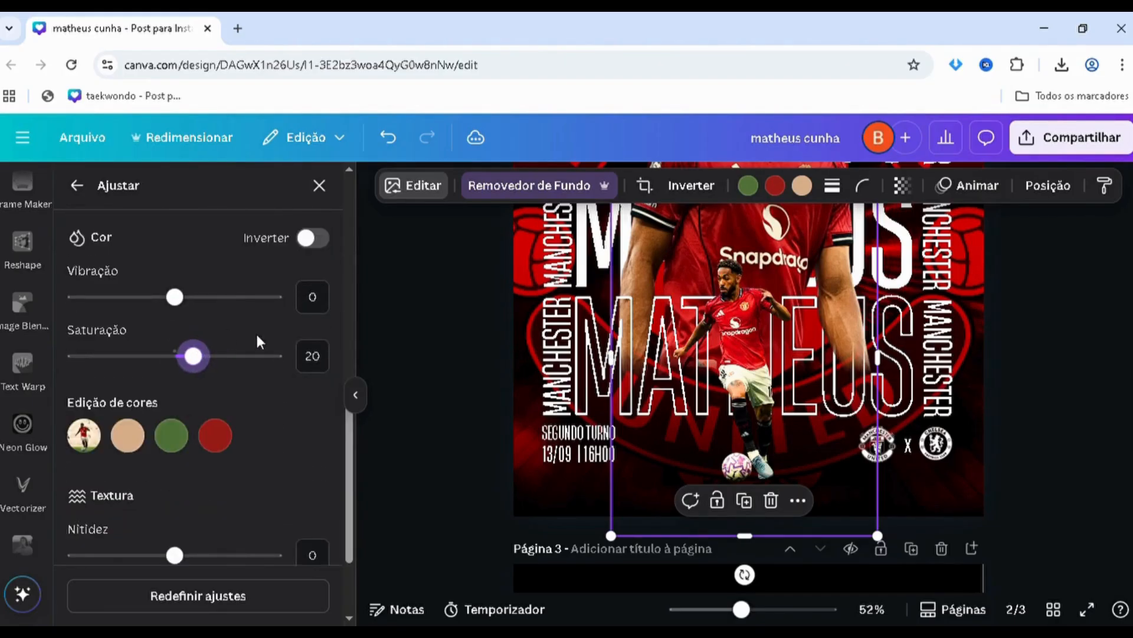
click(313, 355)
text(0)
click(225, 300)
- Set the running player image's sharpness (Nitidez) to 22 and its clarity (Claridade) to 24
scroll(198, 353, down, 2)
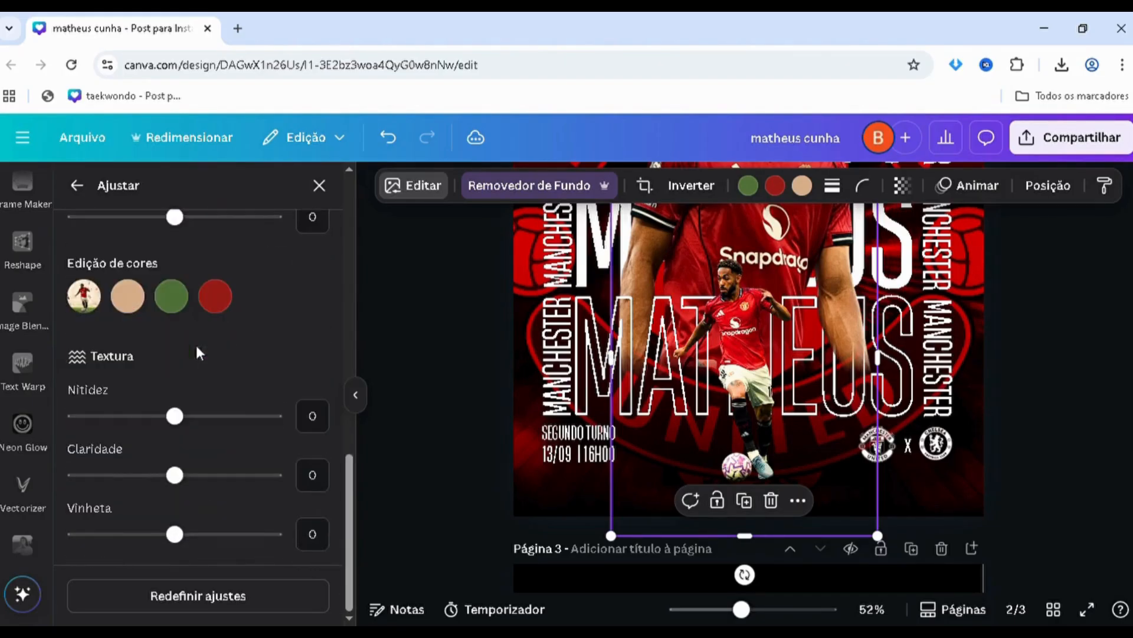
click(215, 415)
drag(211, 416, 197, 416)
drag(210, 483, 198, 475)
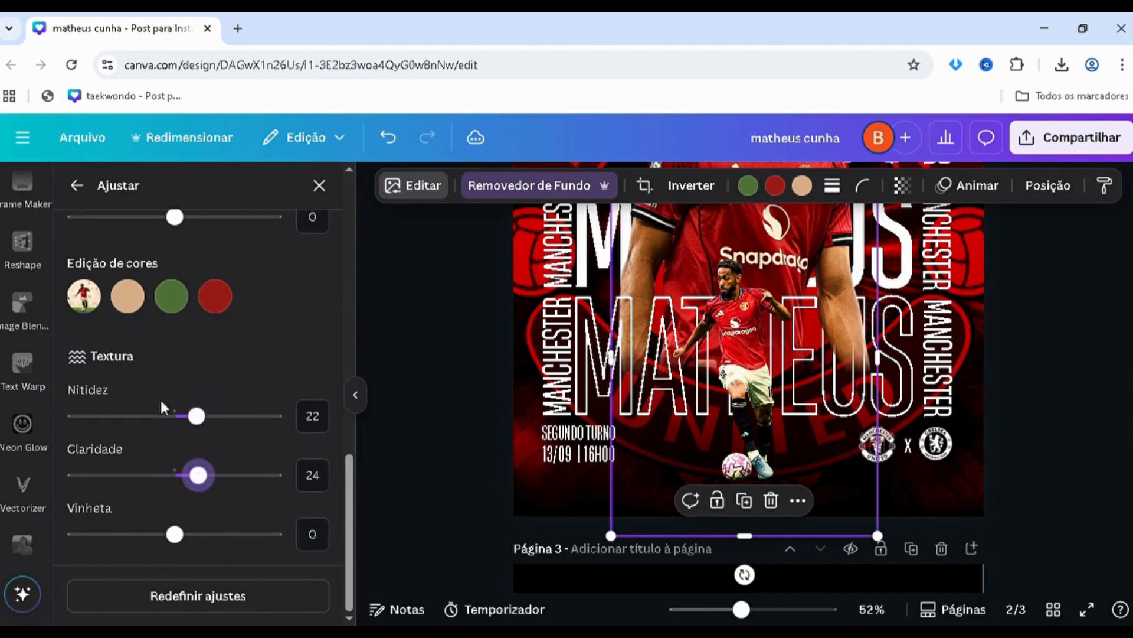
- Apply a custom (Personalizado) Duotone effect to the running player image, with red highlights and #FF0000 shadows
click(77, 185)
scroll(223, 392, down, 5)
click(199, 484)
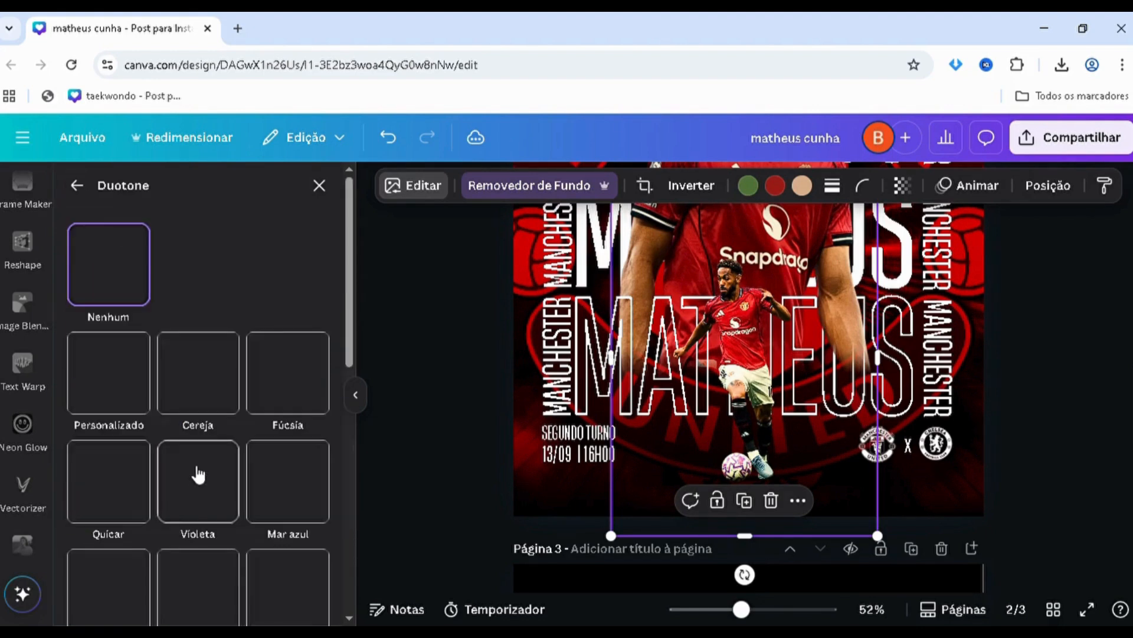
click(108, 373)
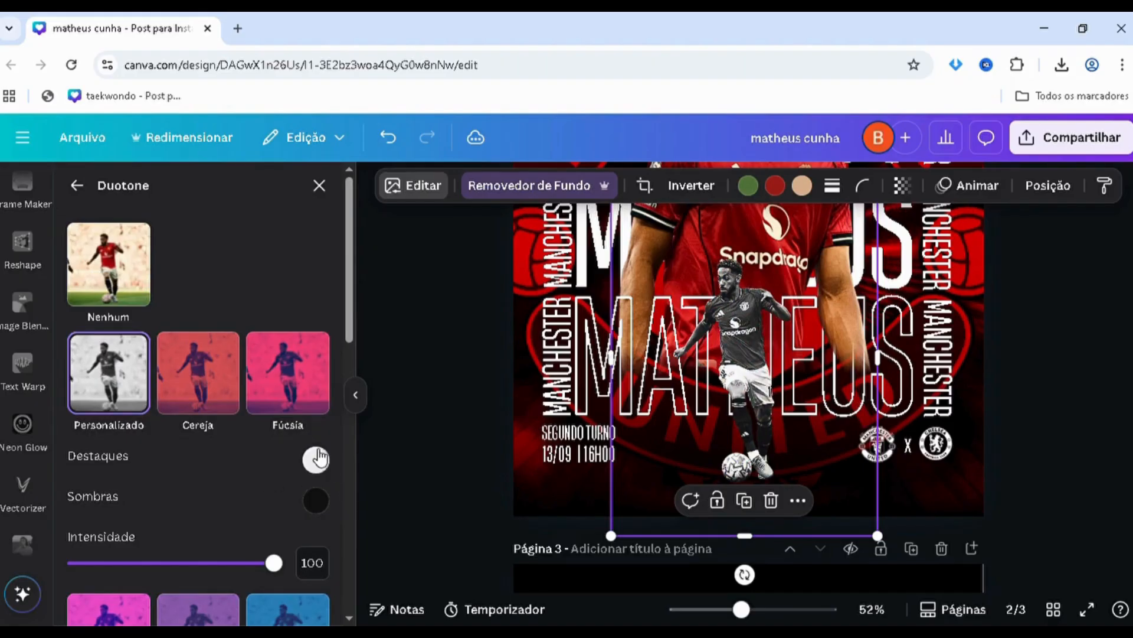
click(317, 458)
drag(455, 327, 554, 268)
click(324, 500)
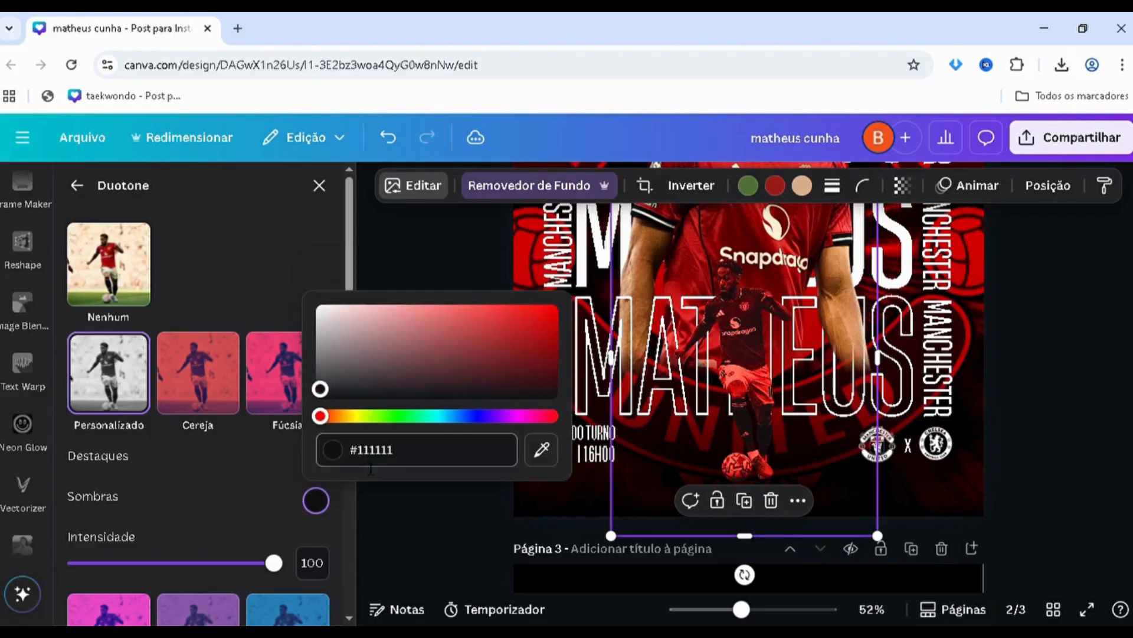
text(#FF0000)
- Set the running player's duotone intensity (Intensidade) to 6, then try removing the effect and undo the removal
click(315, 577)
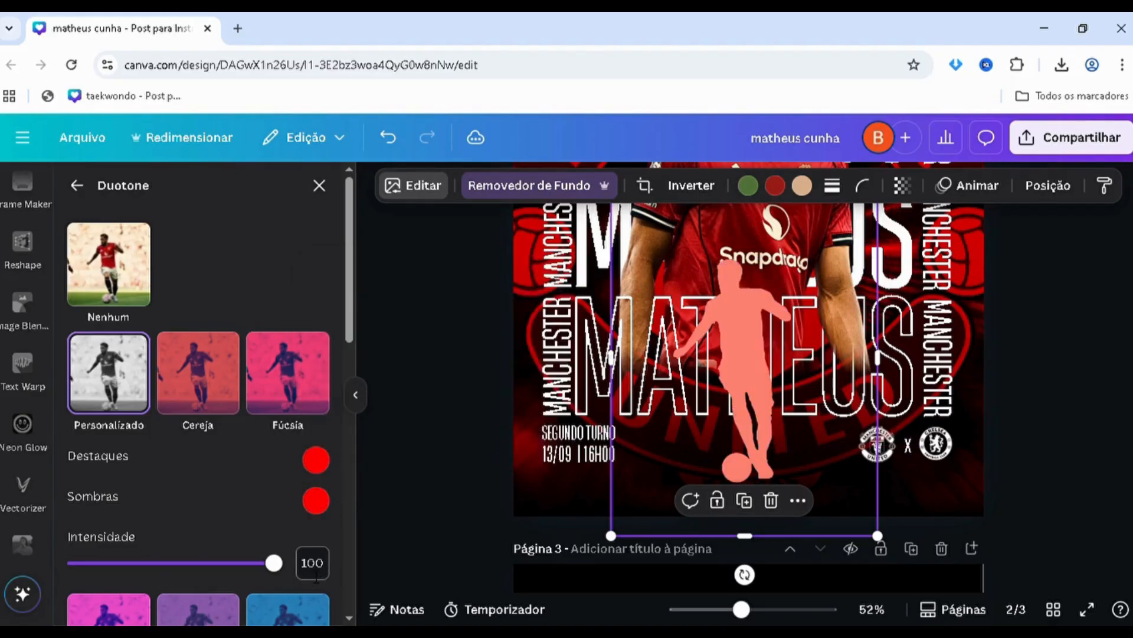
click(316, 577)
text(6)
key(Return)
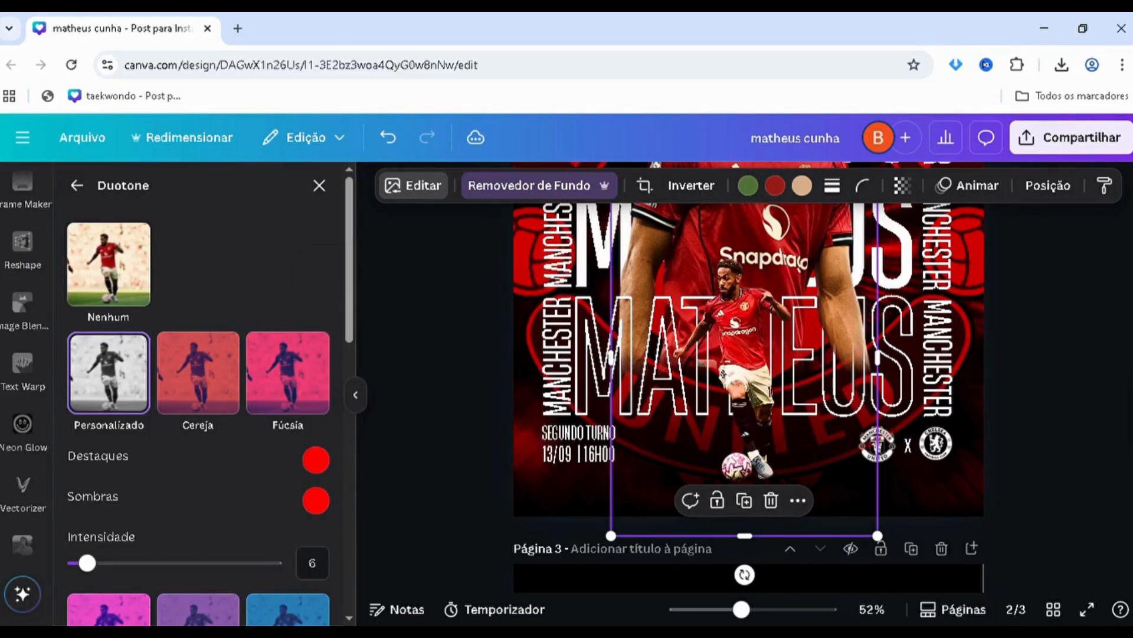
click(126, 287)
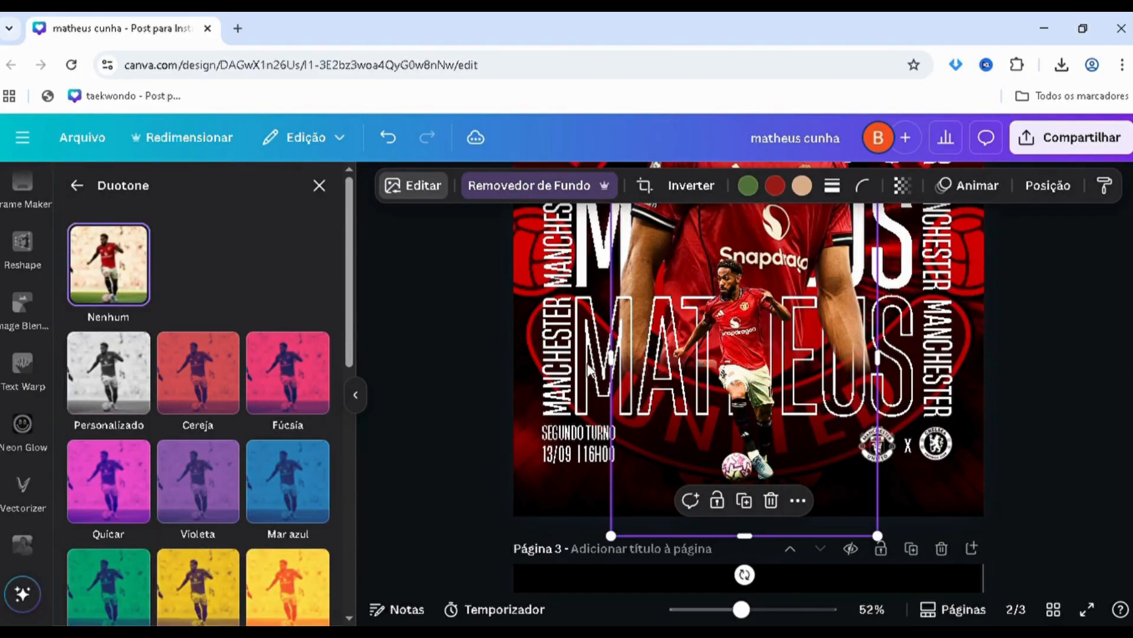
key(ctrl+z)
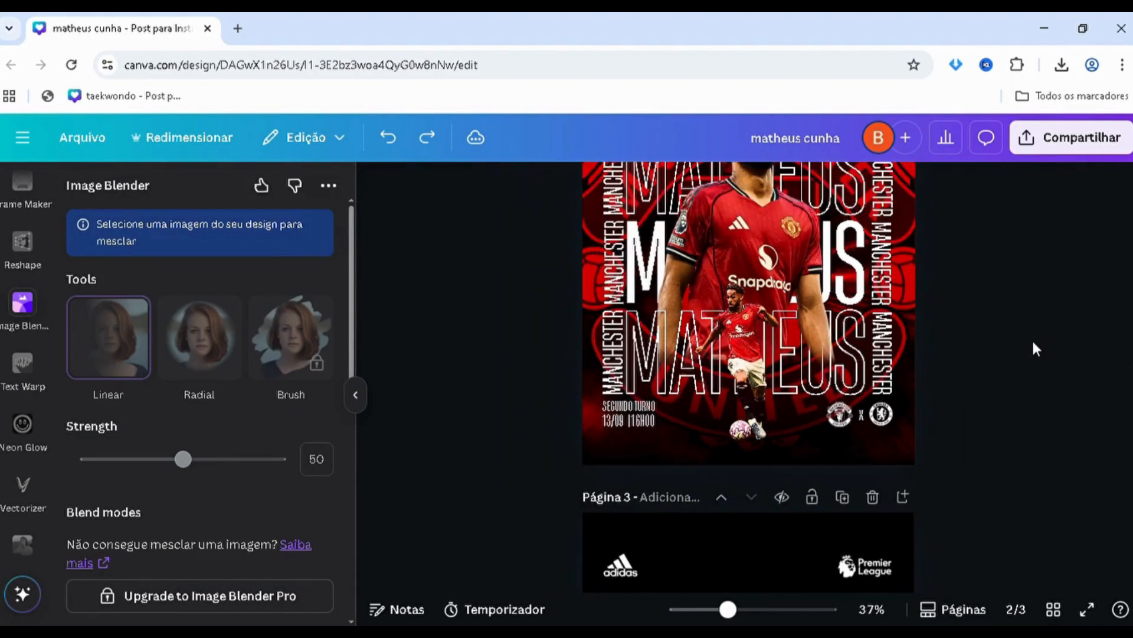
- Apply the Cereja Duotone effect to the large player image with #FF0000 for both highlights and shadows
click(810, 302)
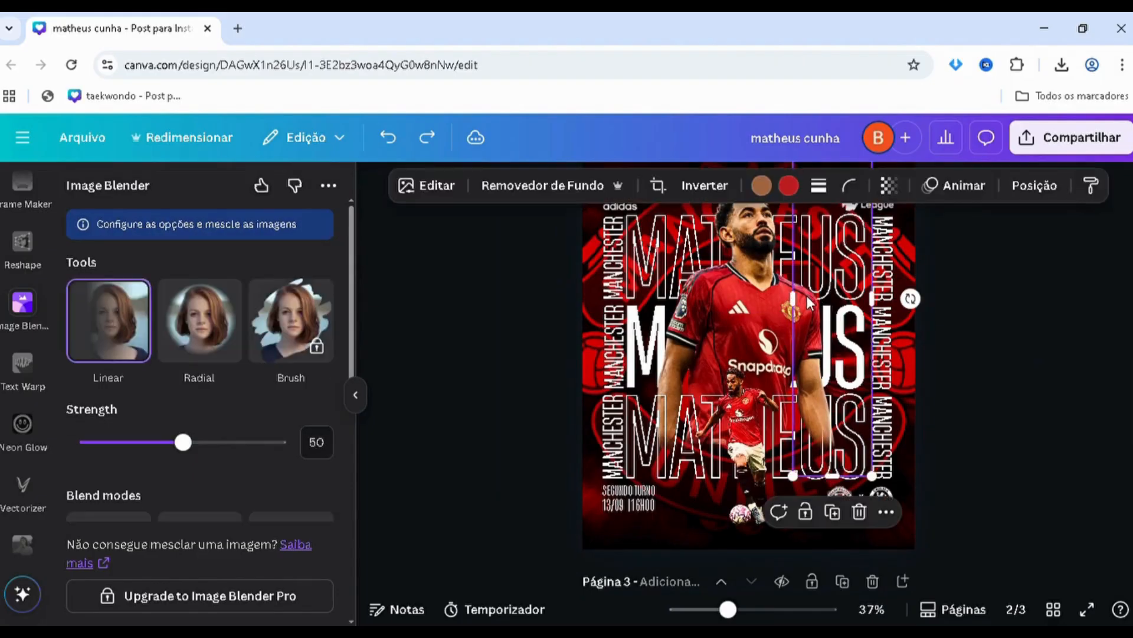
key(Escape)
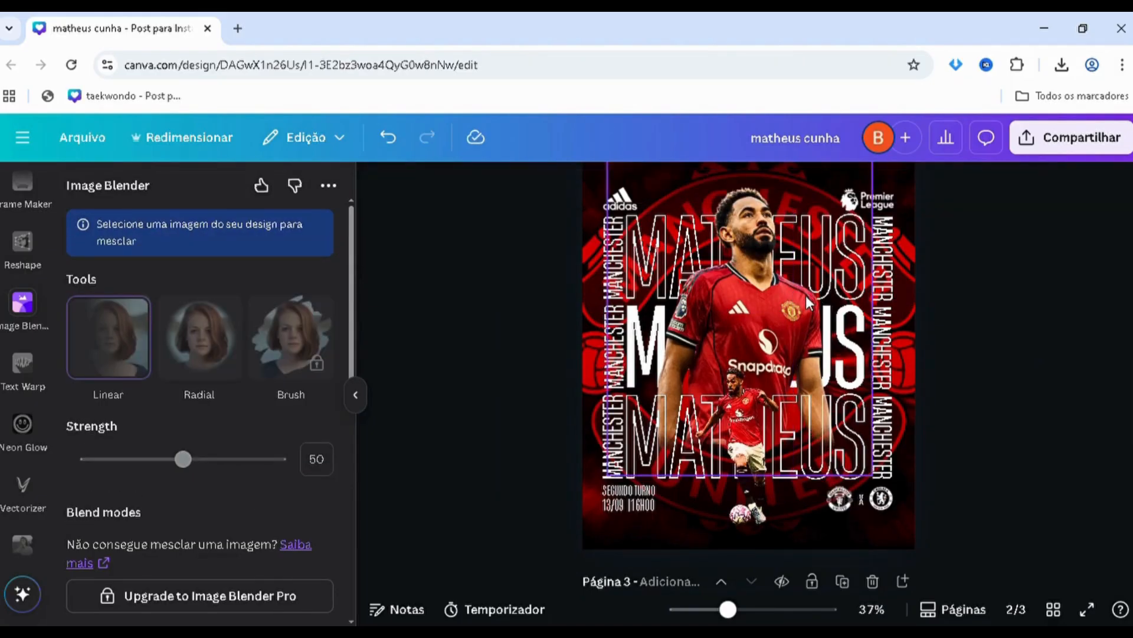
click(756, 282)
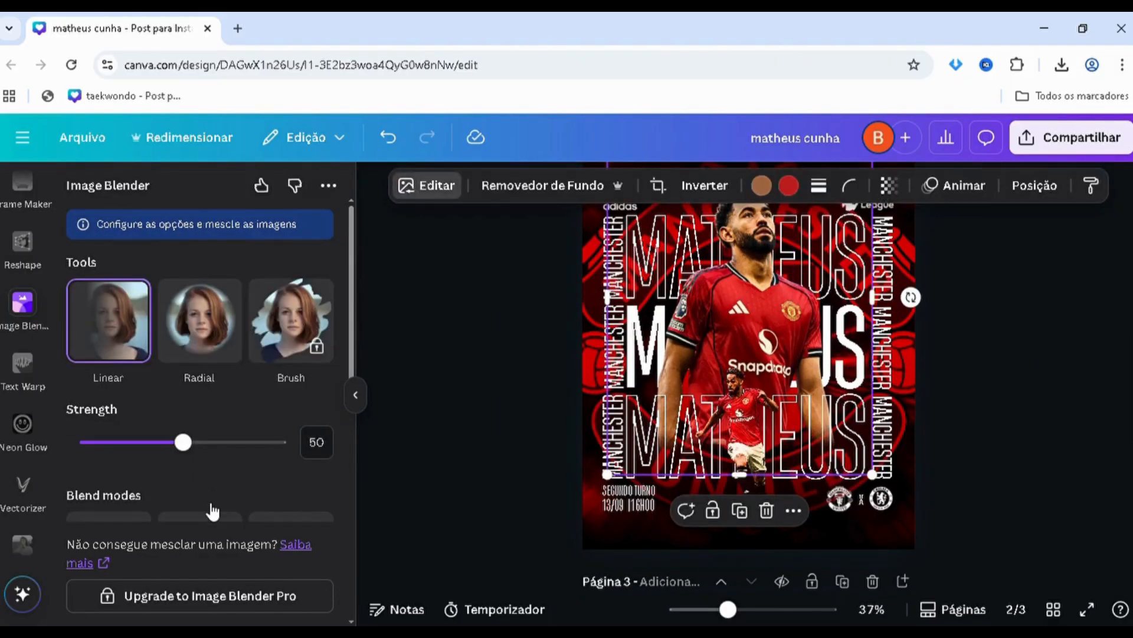
scroll(183, 481, down, 3)
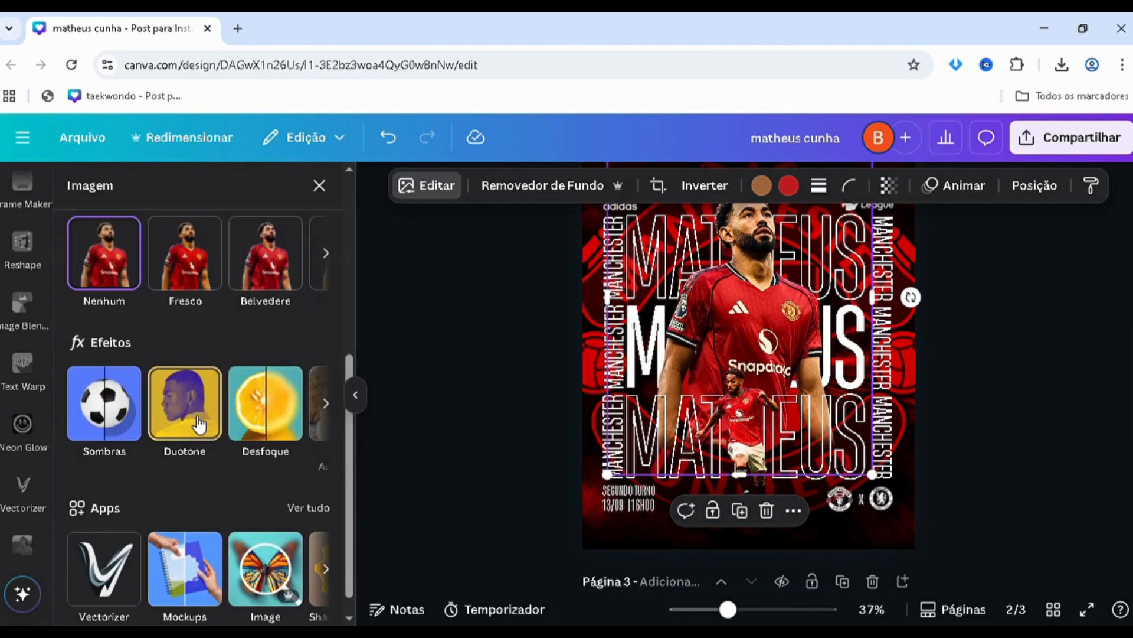
click(190, 401)
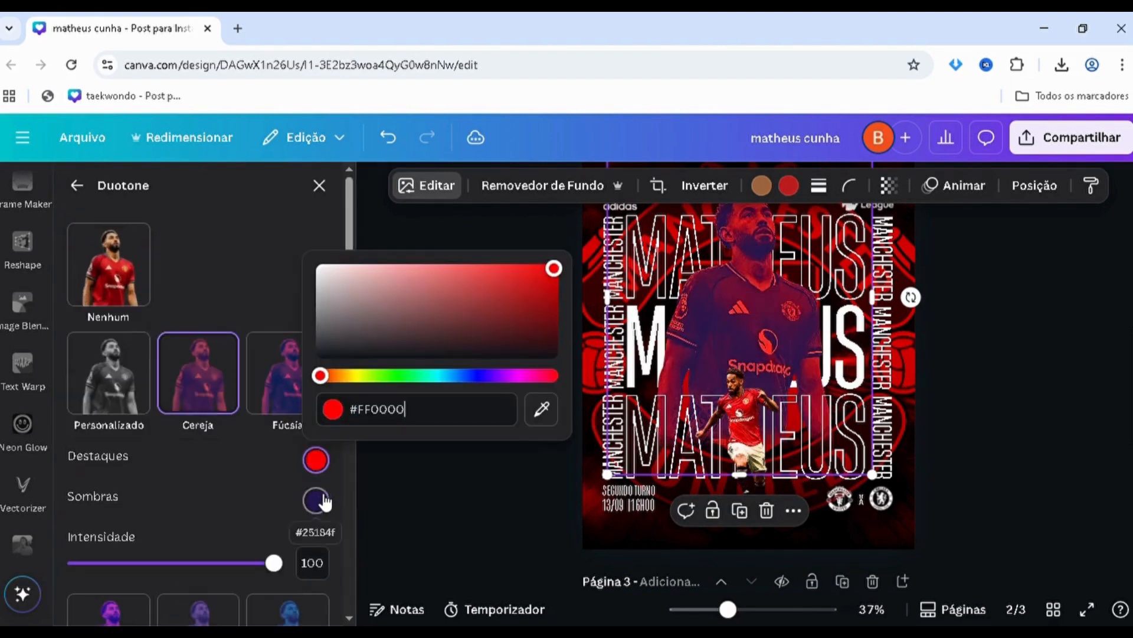
click(321, 502)
click(377, 450)
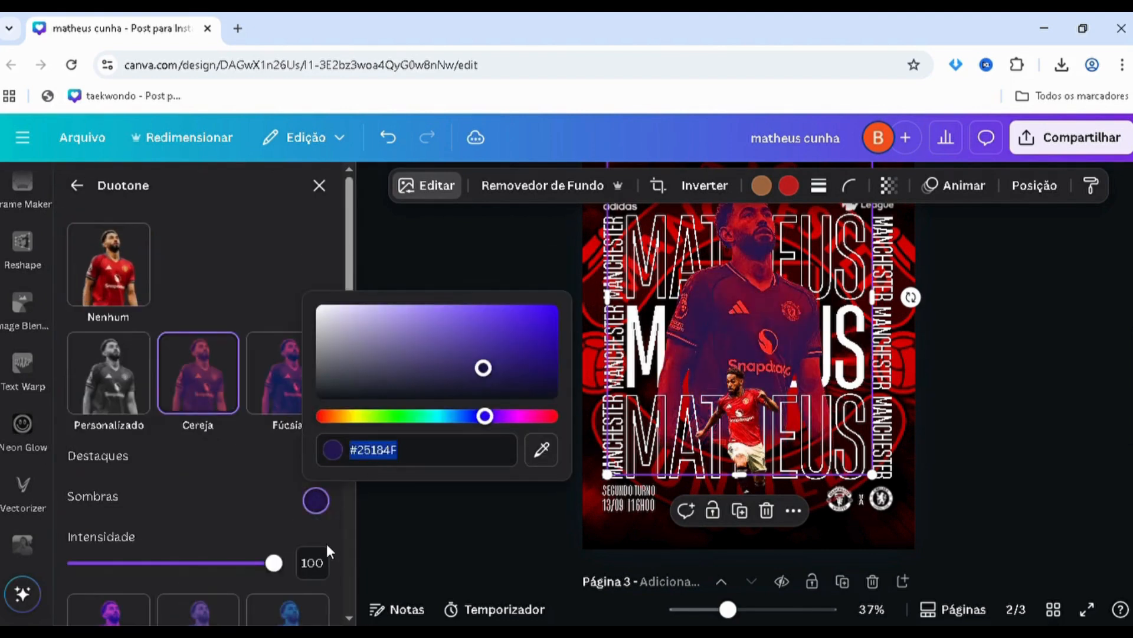
text(#FF0000)
- Set the large player's duotone intensity (Intensidade) to 7 and deselect the image
click(314, 567)
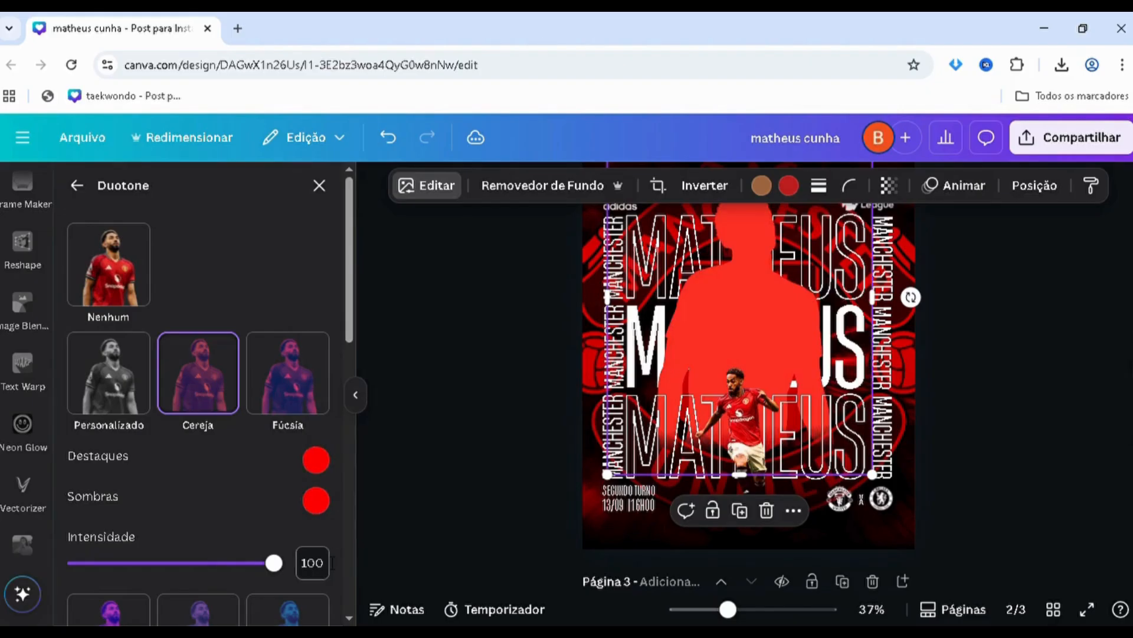
double_click(323, 563)
text(7)
key(Return)
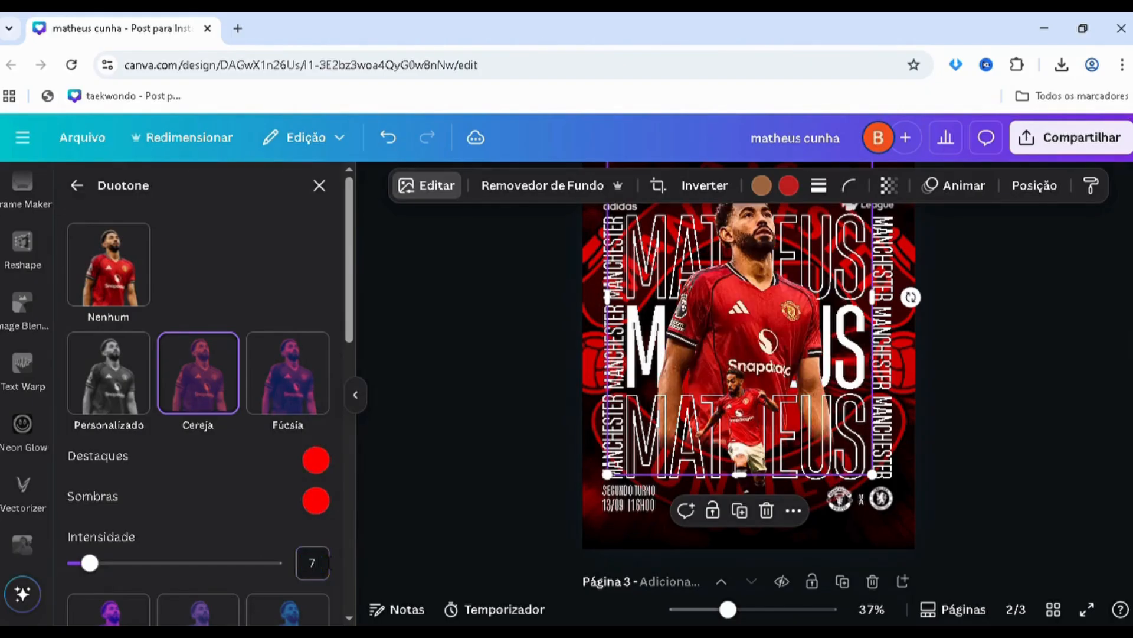
click(1022, 415)
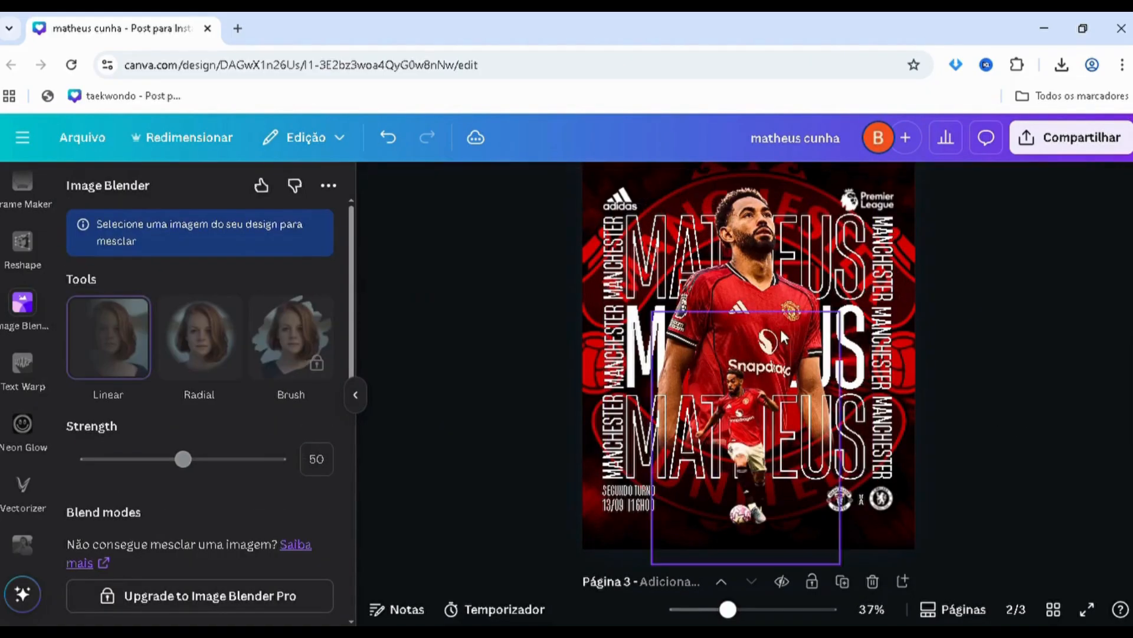
- Duplicate the large player over the original and crop the copy to a narrow vertical strip over the arm beside the club badge
click(764, 291)
scroll(764, 290, up, 2)
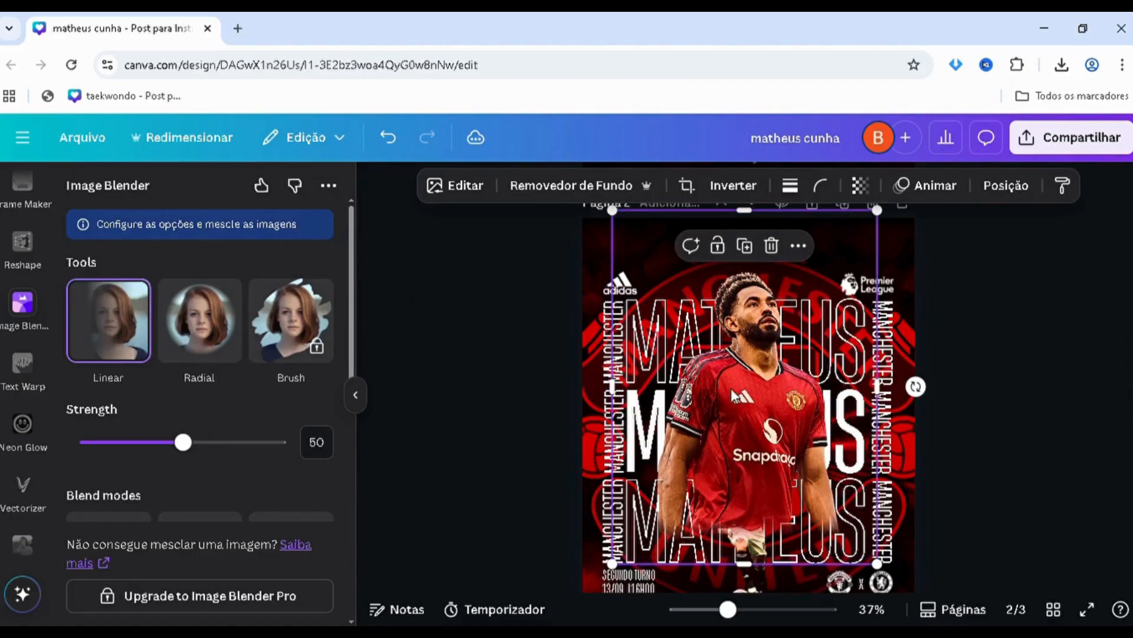
drag(646, 382, 705, 401)
drag(702, 401, 655, 401)
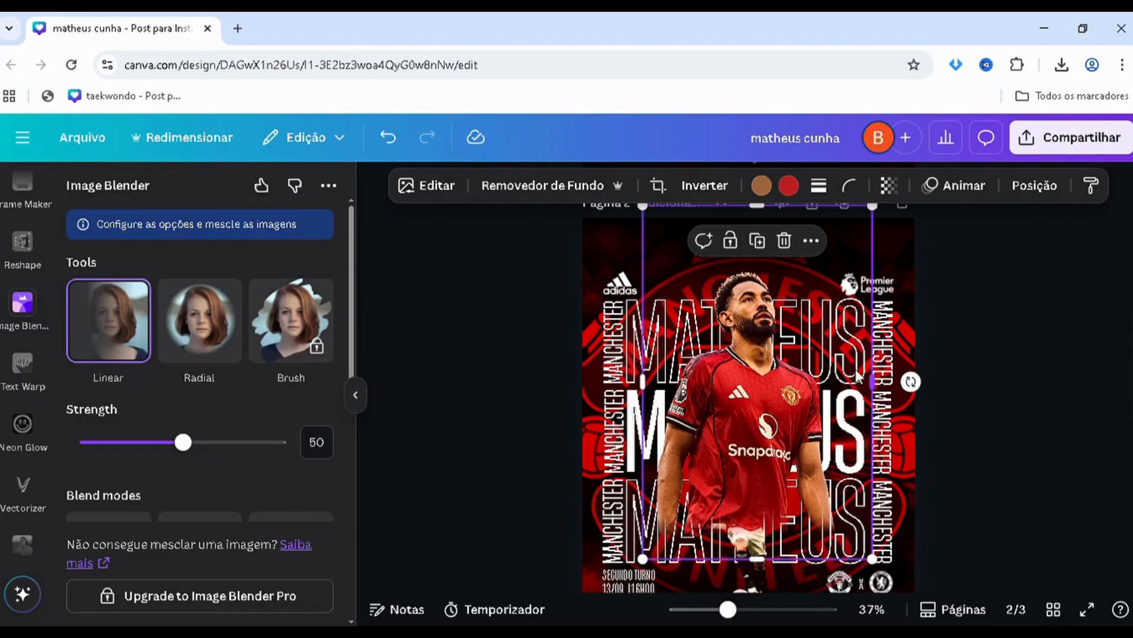
drag(872, 381, 717, 384)
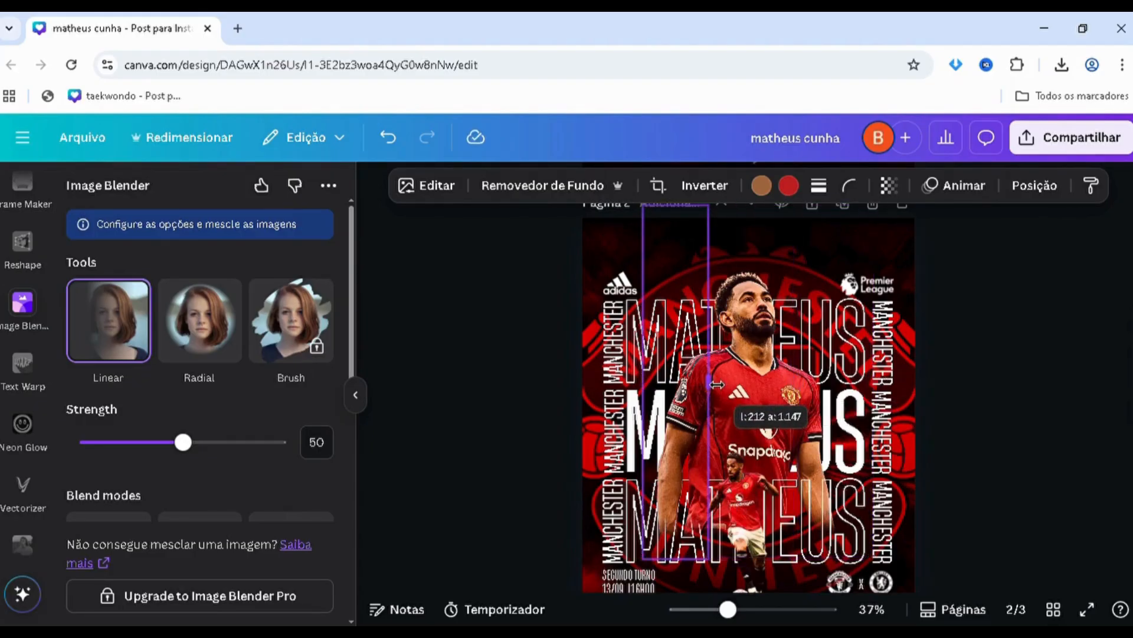
drag(717, 384, 847, 385)
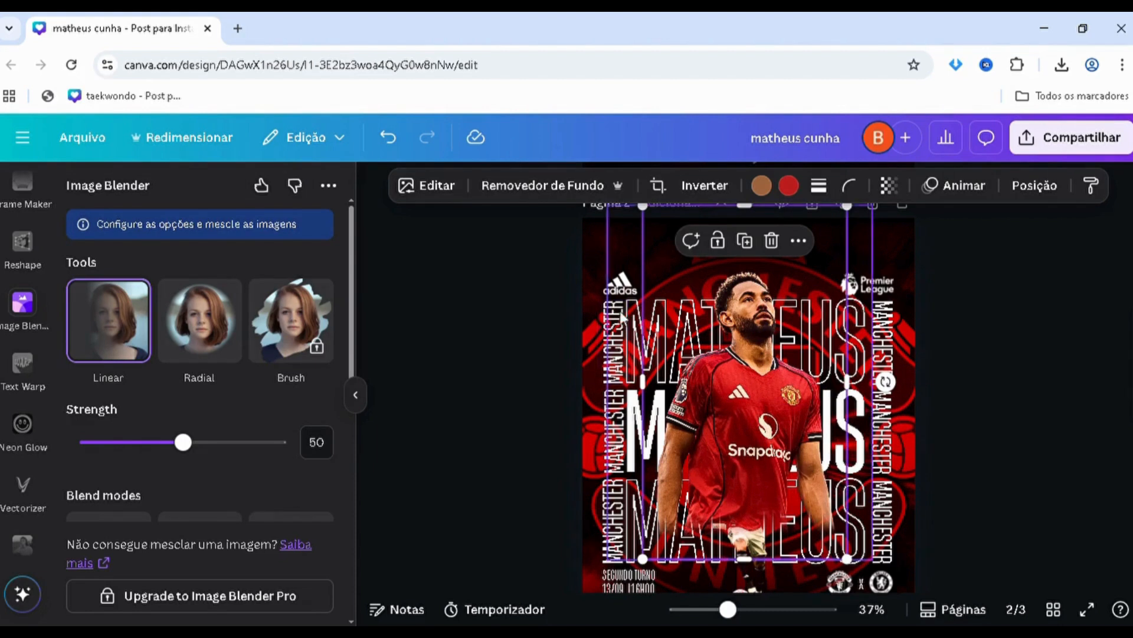
drag(643, 378, 801, 376)
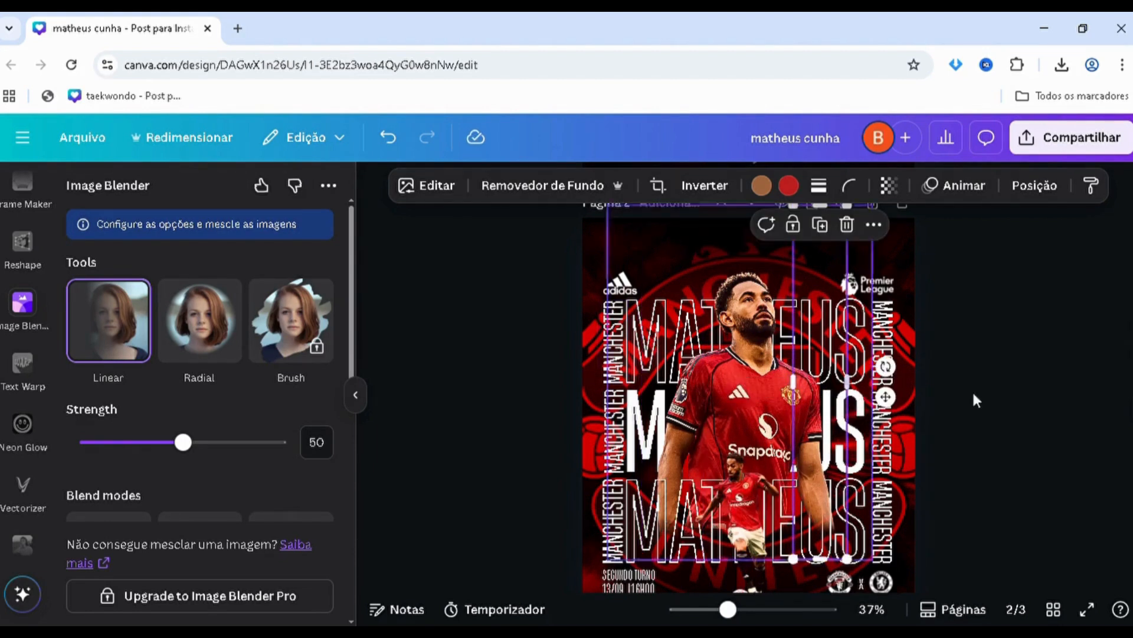
click(998, 388)
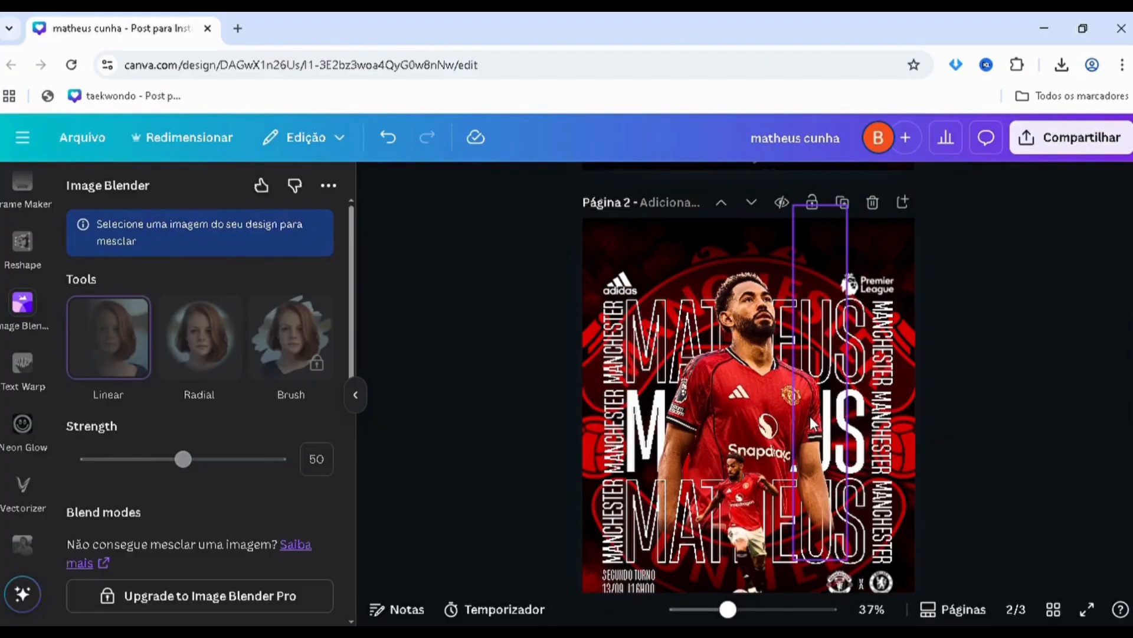
- Check the layer order of the cropped player strip and the large player image in the page's layer list
key(alt+1)
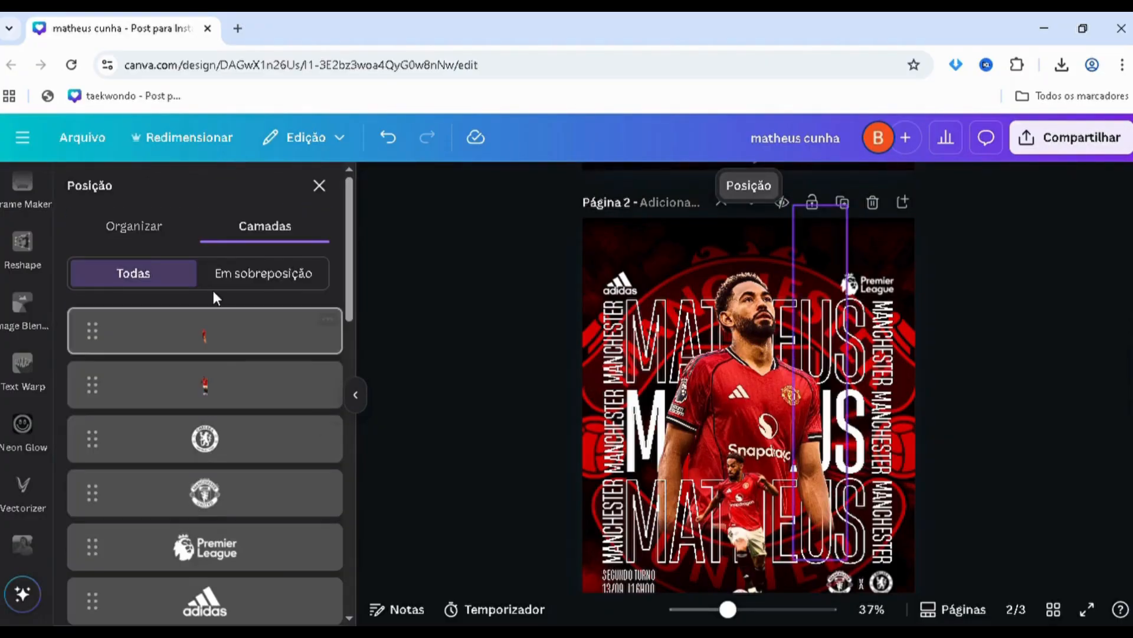
click(218, 335)
scroll(245, 399, down, 3)
scroll(247, 398, down, 3)
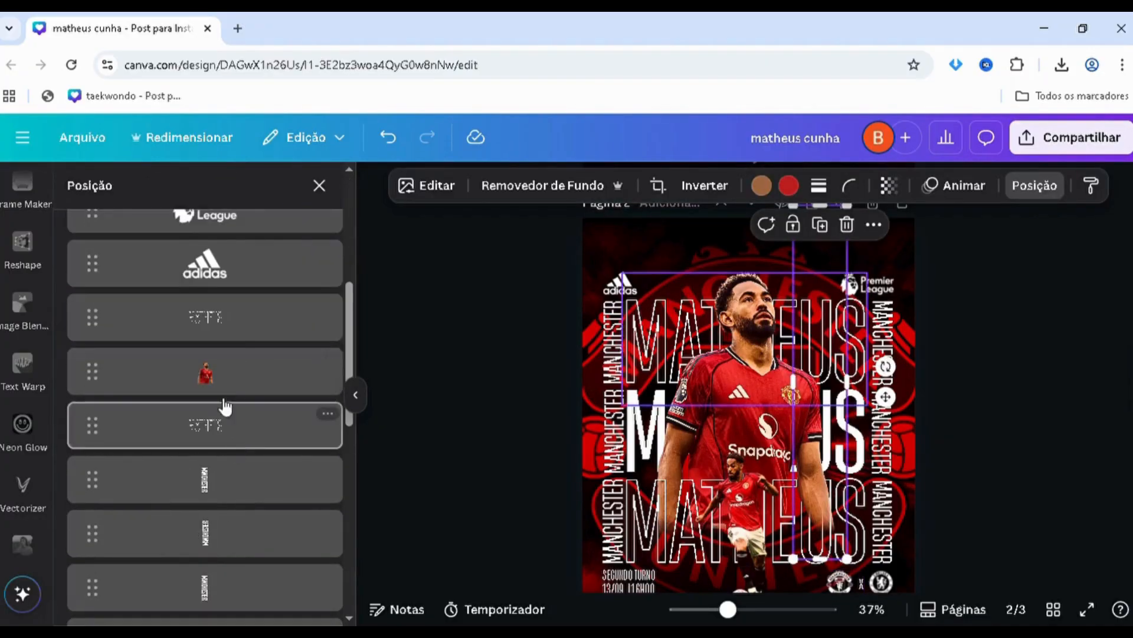
click(223, 383)
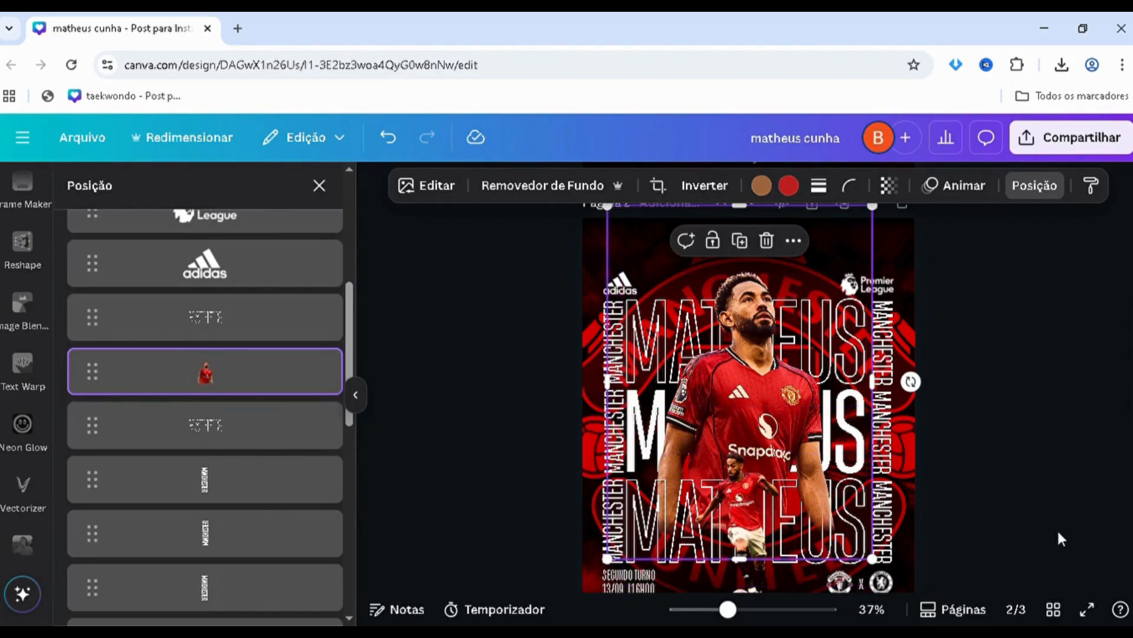
click(1036, 502)
- Duplicate the running player, flip the copy vertically and place it below the ball and foot as a mirrored reflection
scroll(473, 412, up, 10)
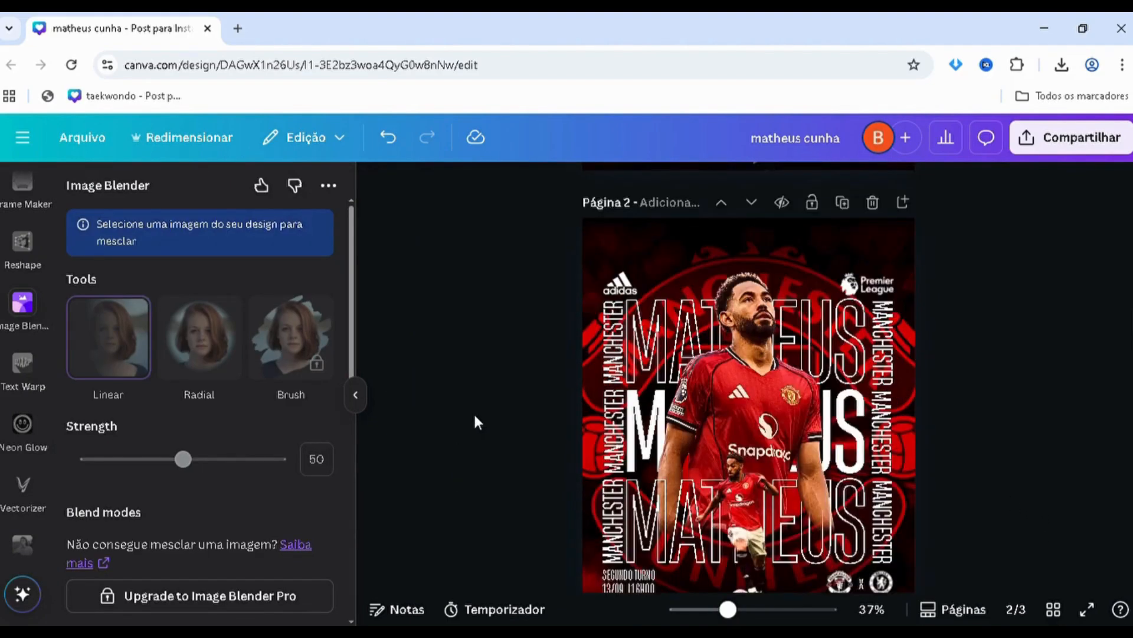
scroll(494, 384, down, 10)
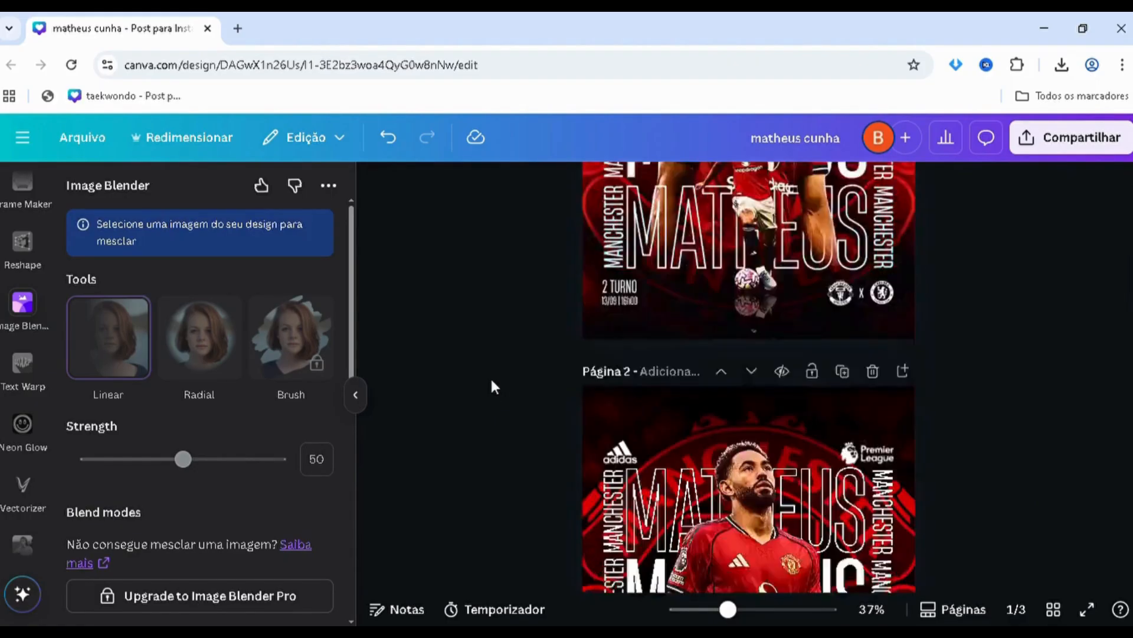
click(743, 377)
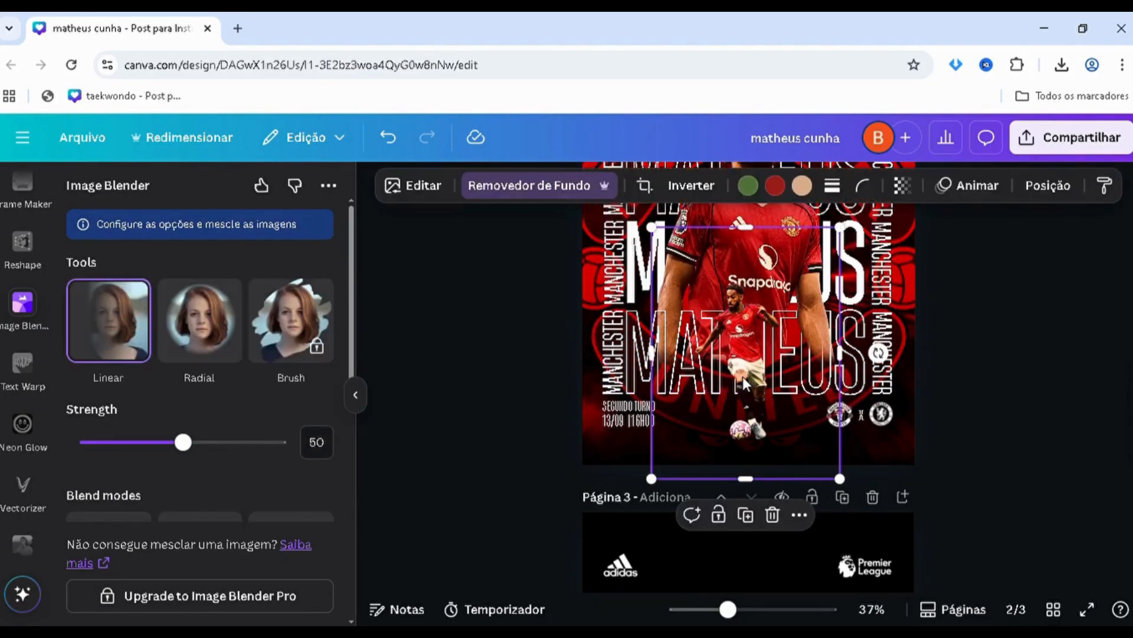
click(691, 185)
click(672, 236)
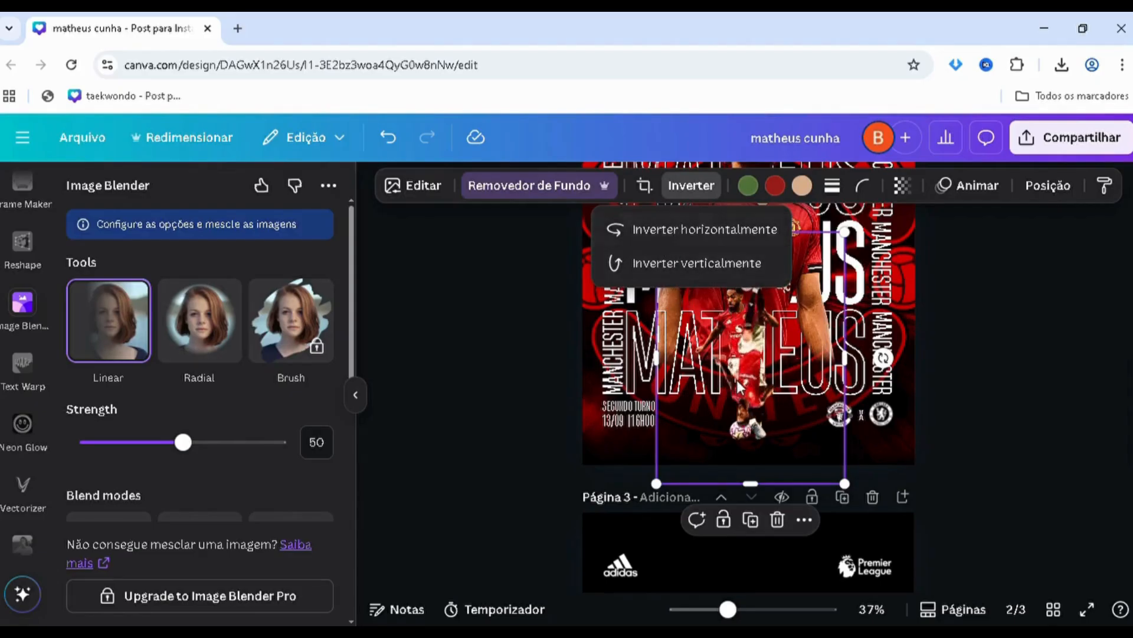
drag(756, 330, 757, 493)
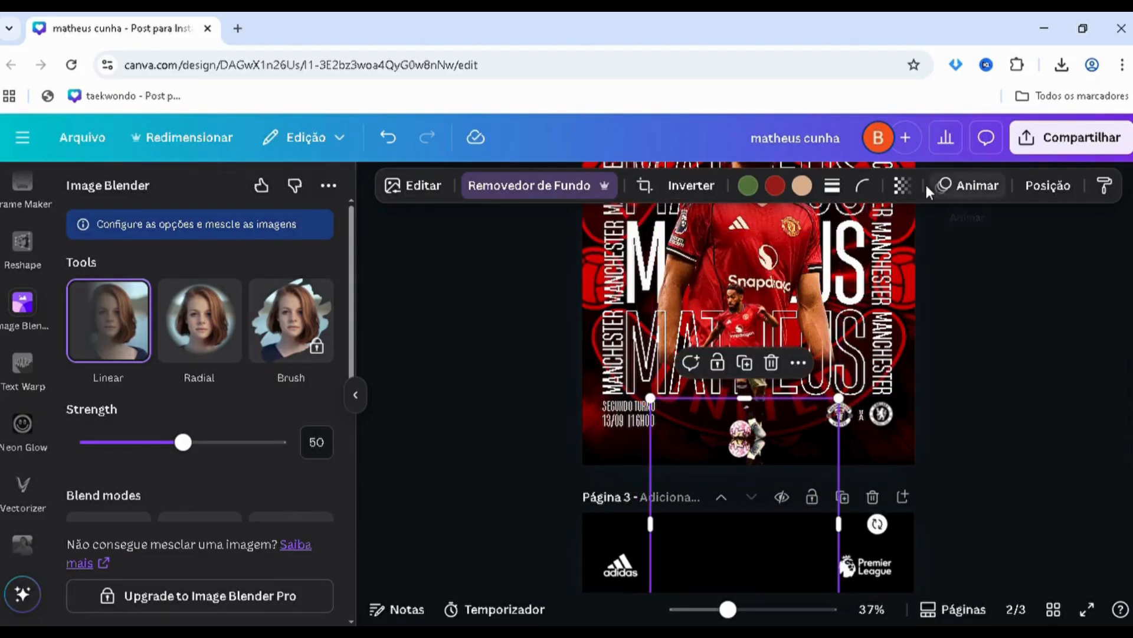
- Set the transparency (Transparência) of the flipped running player copy to 53 and deselect it
click(902, 185)
drag(942, 255, 884, 255)
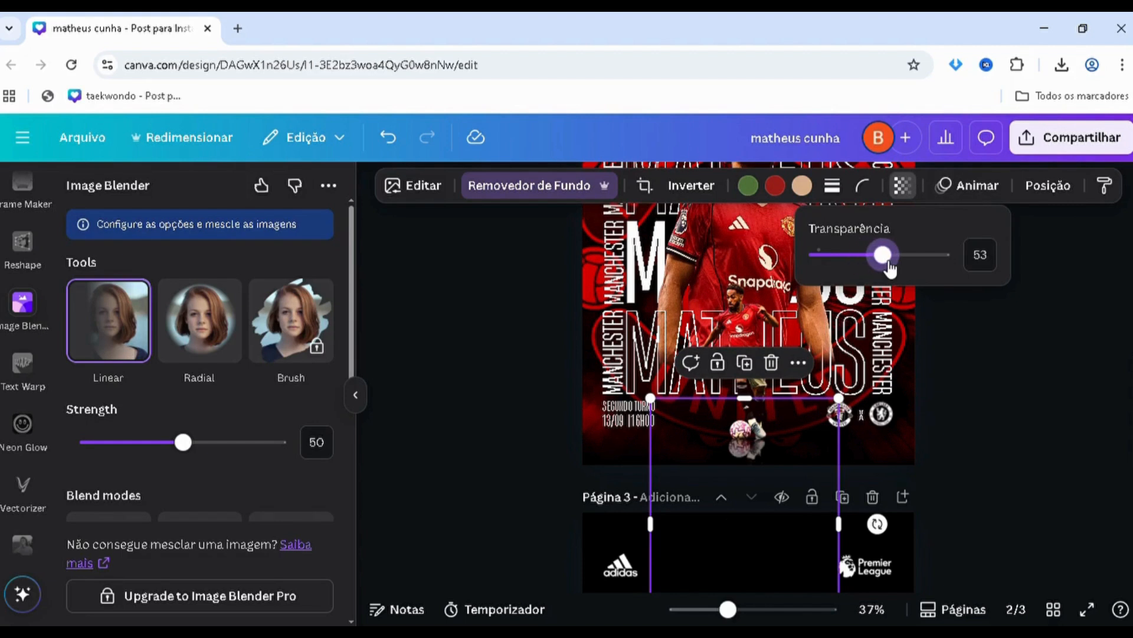
click(958, 346)
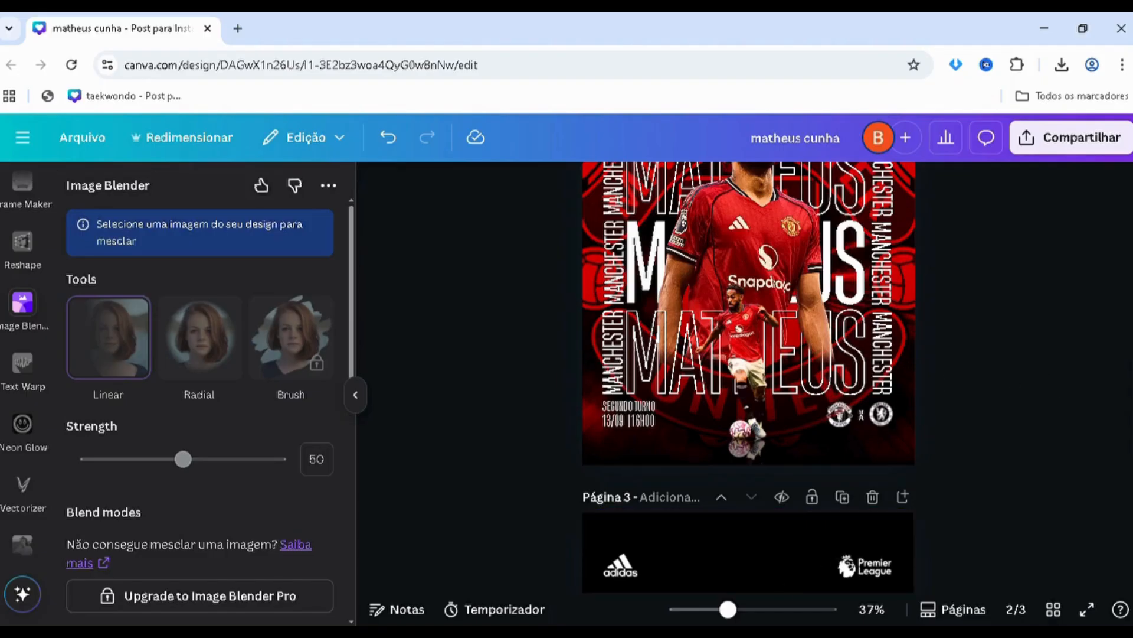
- Review the page 2 poster at 32% zoom alongside the reference on page 1
drag(728, 609, 711, 609)
scroll(589, 540, up, 3)
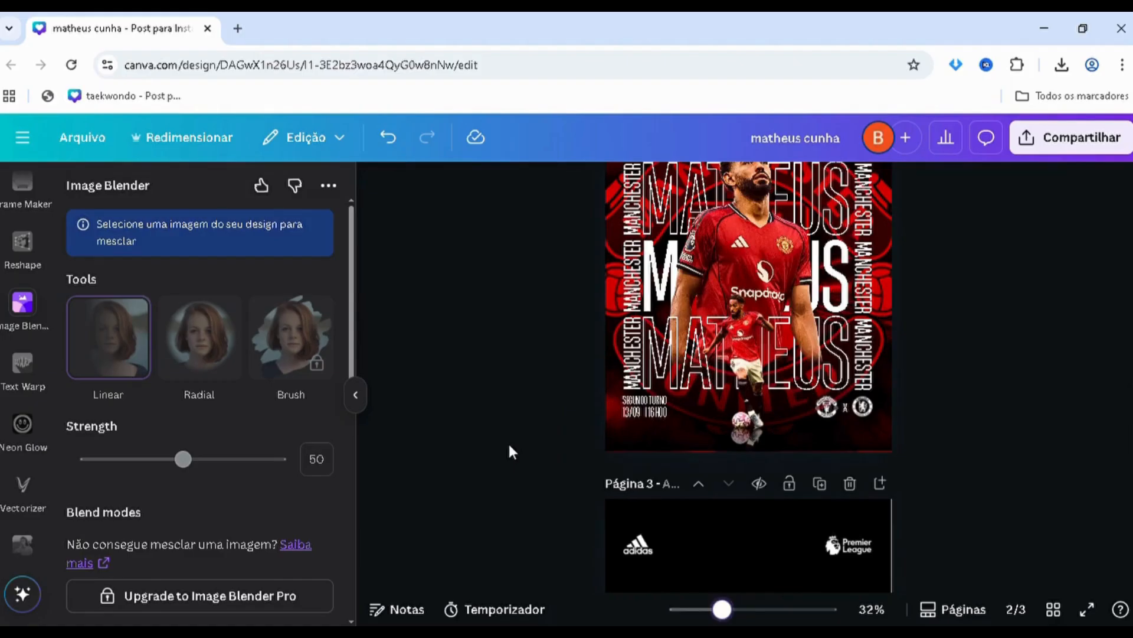
scroll(507, 445, up, 4)
scroll(562, 410, down, 2)
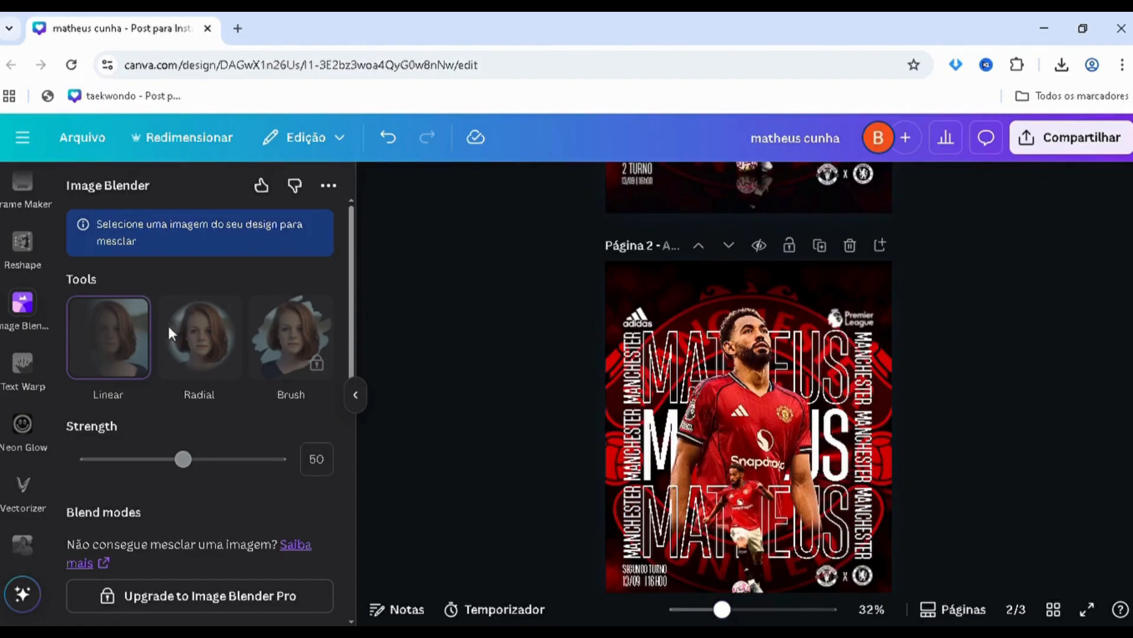
scroll(17, 307, up, 5)
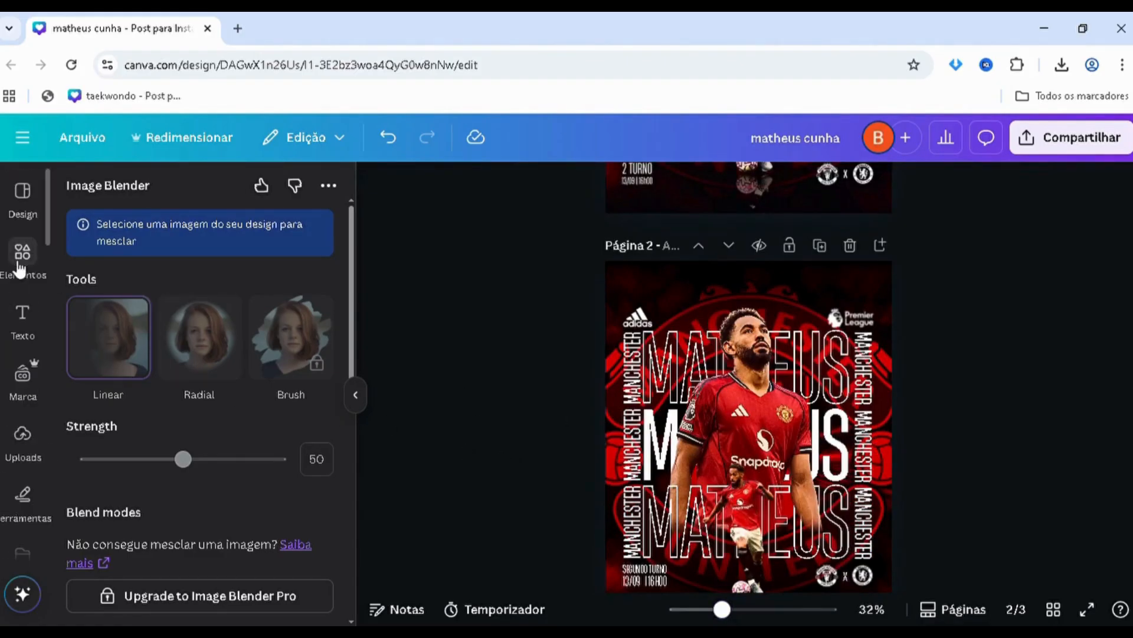
- Search the elements library for "blur" and limit the results to graphic elements (Elementos gráficos)
click(21, 259)
scroll(599, 391, down, 2)
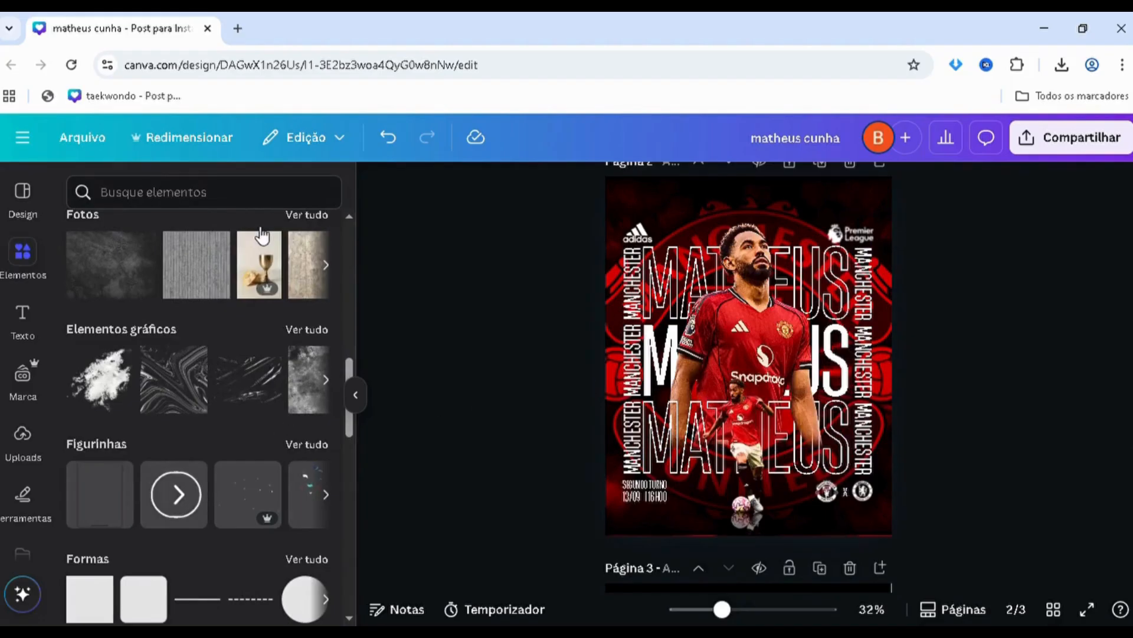
scroll(632, 449, up, 4)
scroll(633, 436, down, 4)
scroll(590, 413, up, 2)
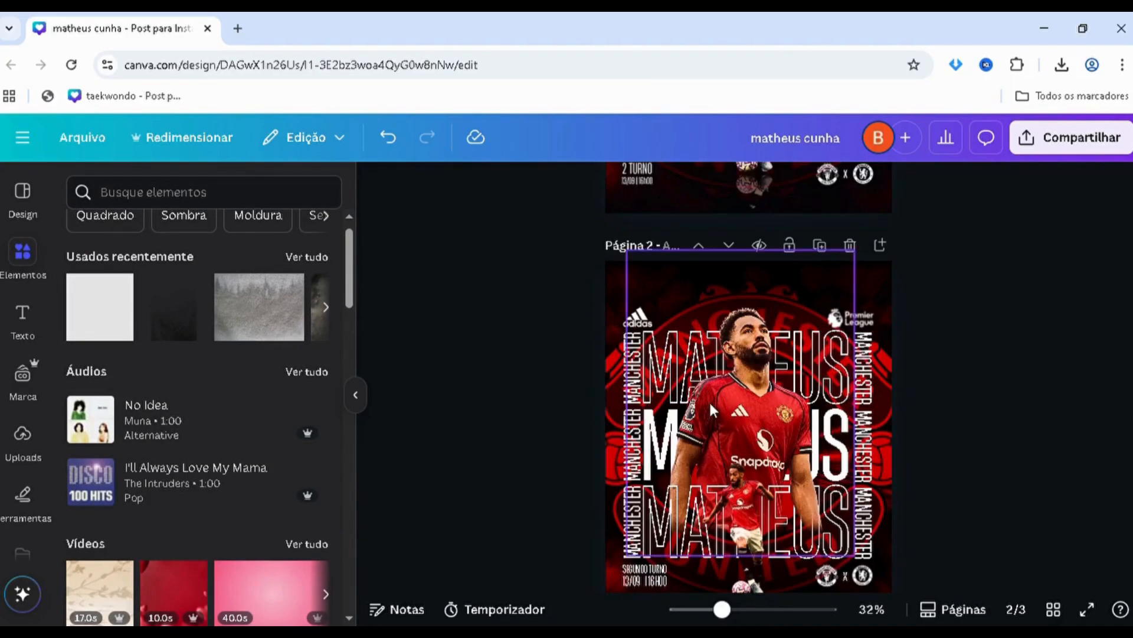
click(188, 200)
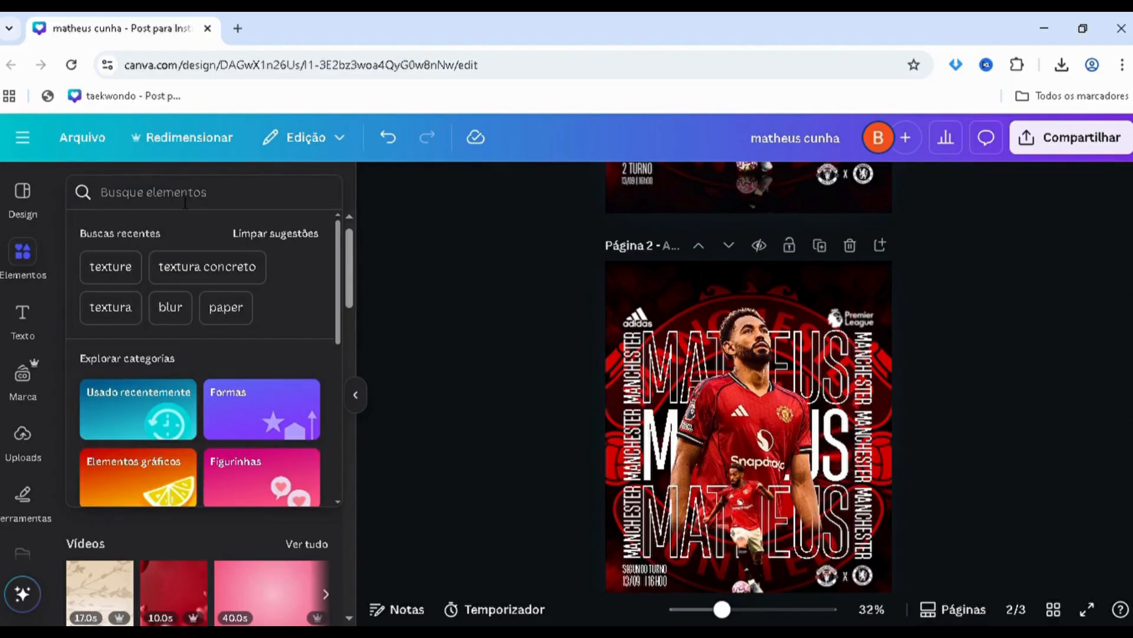
scroll(487, 366, down, 2)
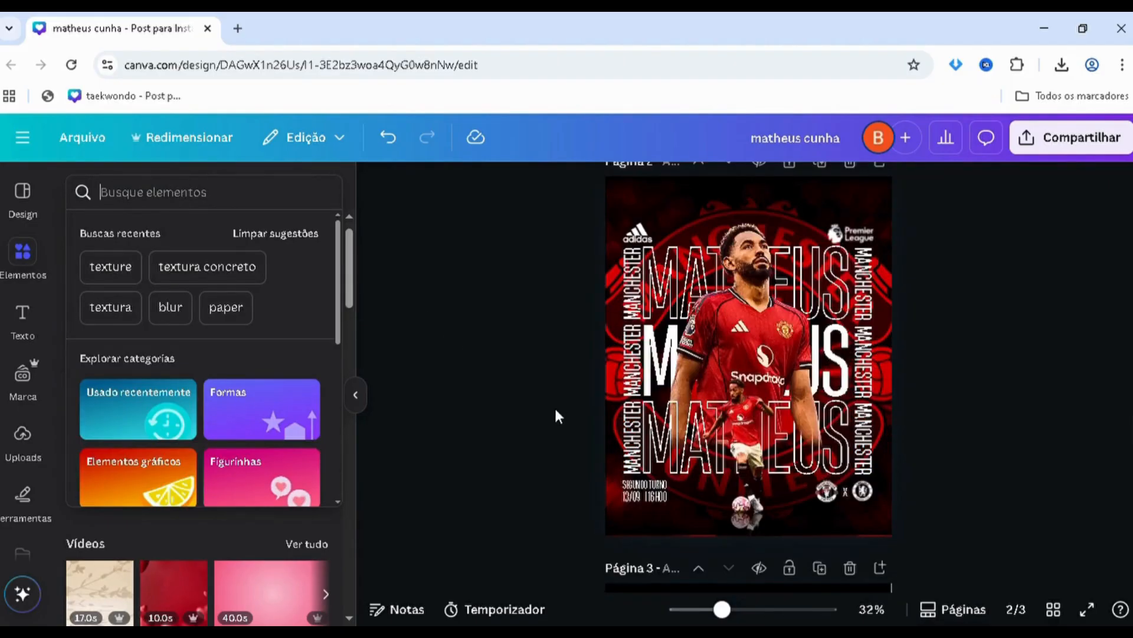
text(blur)
key(BackSpace)
key(BackSpace)
key(BackSpace)
key(BackSpace)
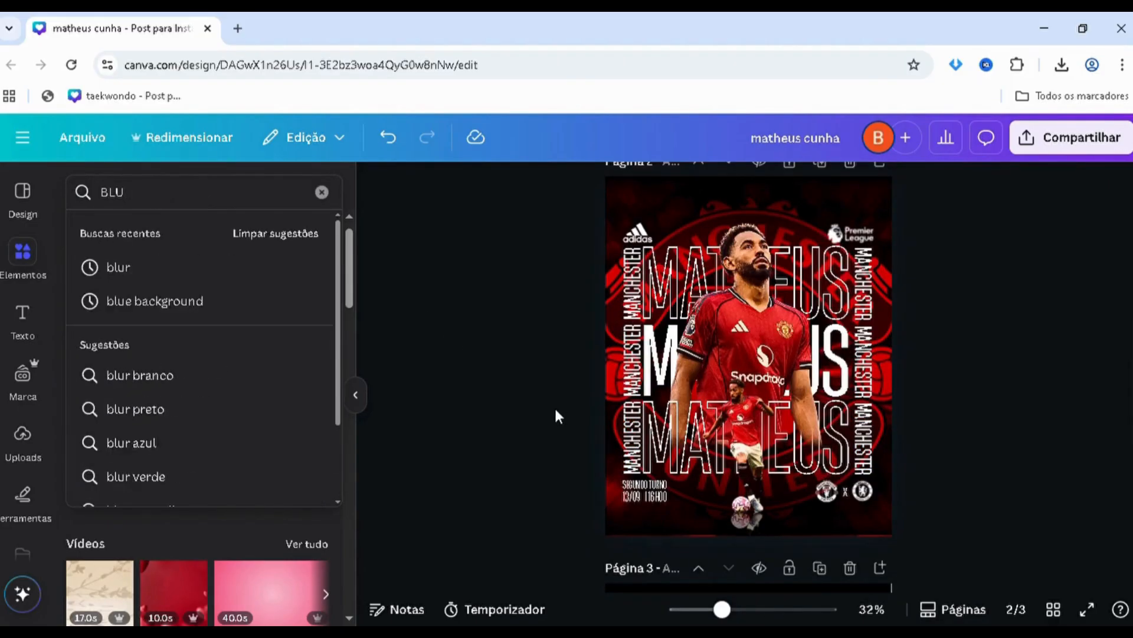
text(blur)
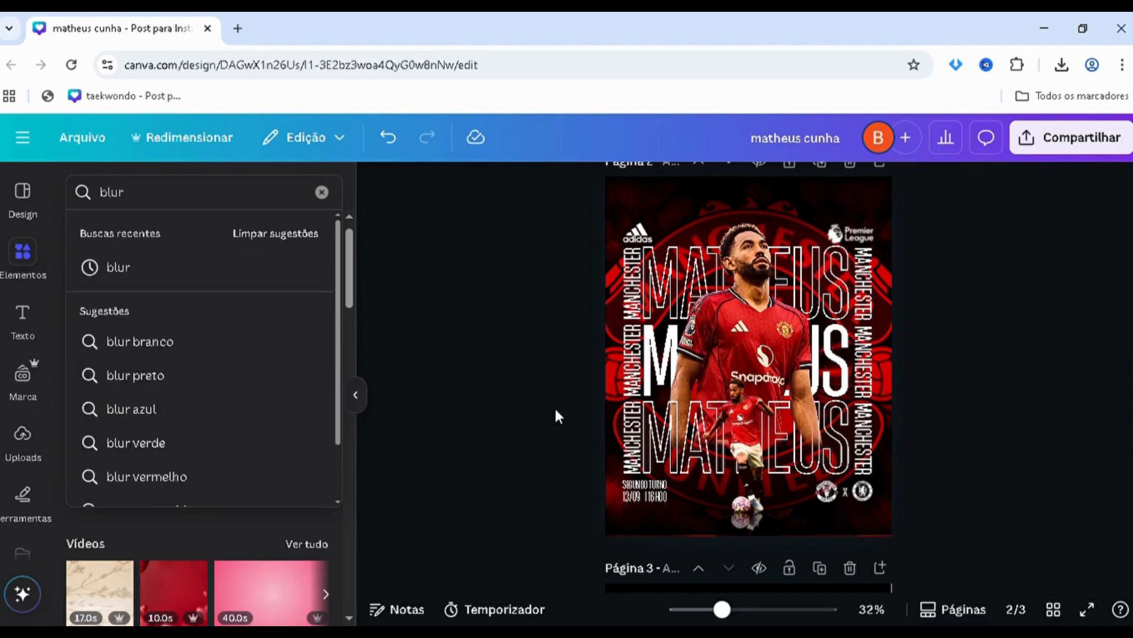
key(Return)
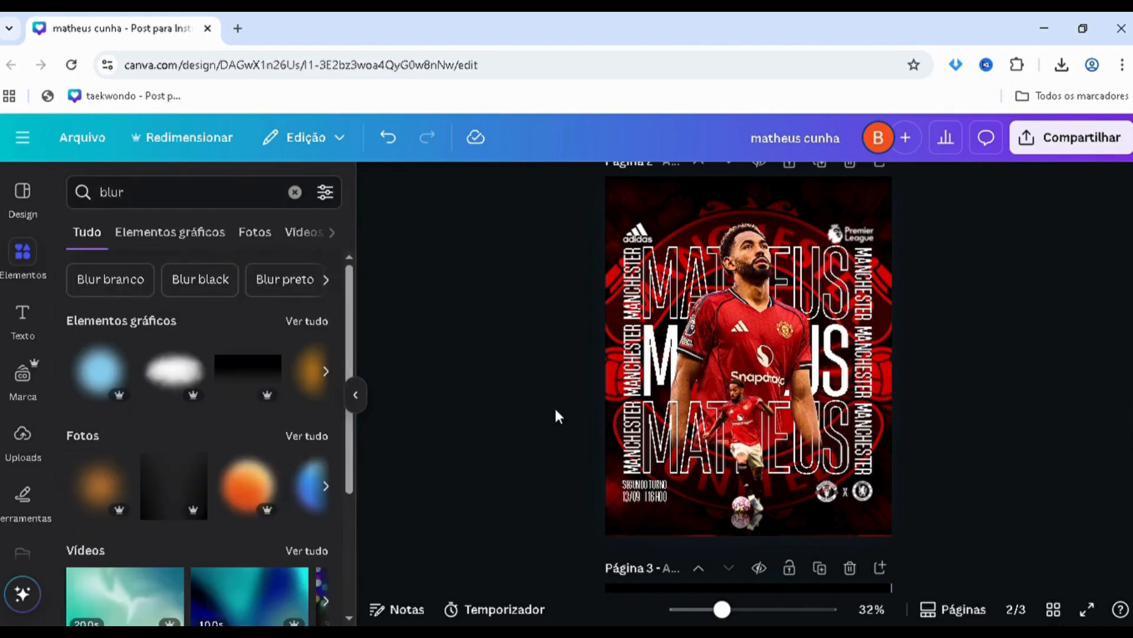
click(186, 242)
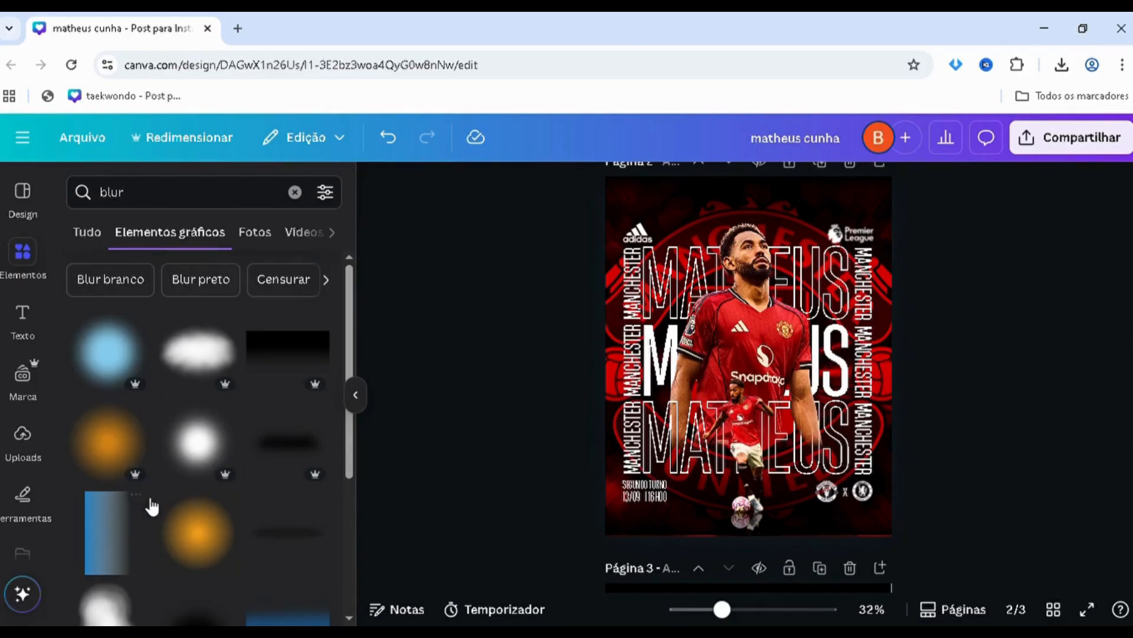
- Add the orange blurred circle to page 2, enlarged to slightly wider than the page, and recolour it red
mouse_move(154, 519)
scroll(968, 349, up, 2)
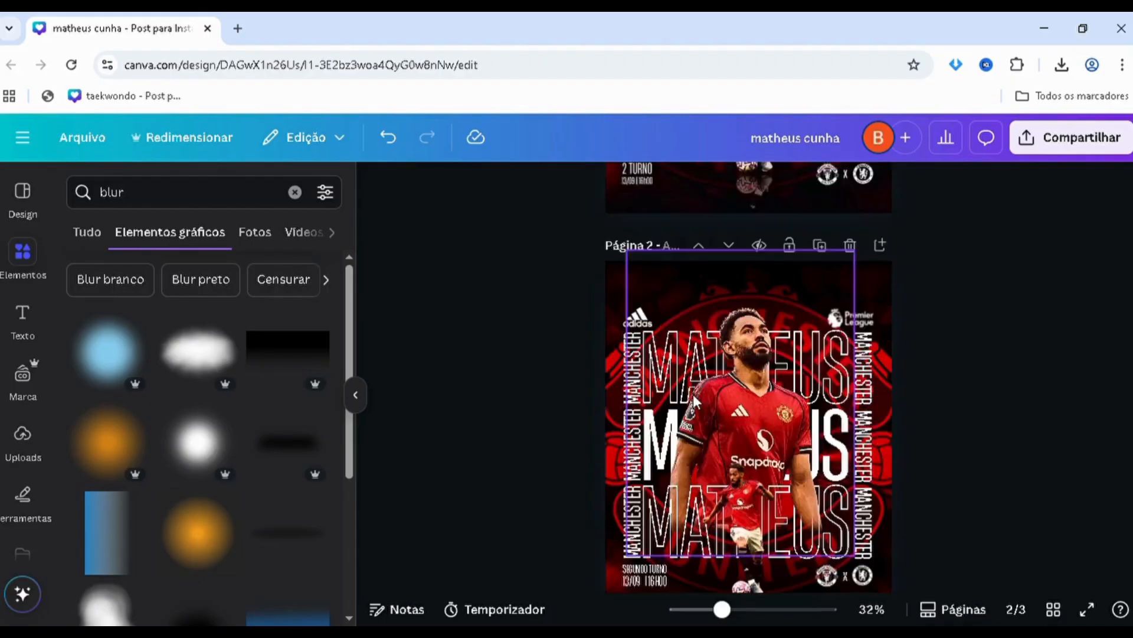
scroll(812, 474, down, 2)
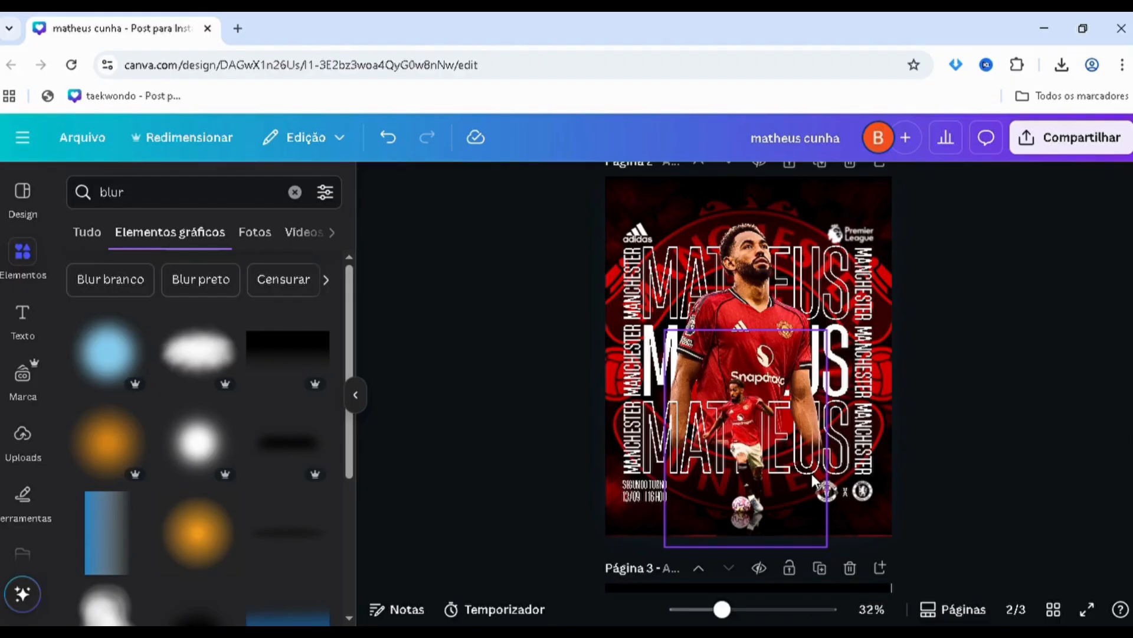
scroll(897, 384, up, 2)
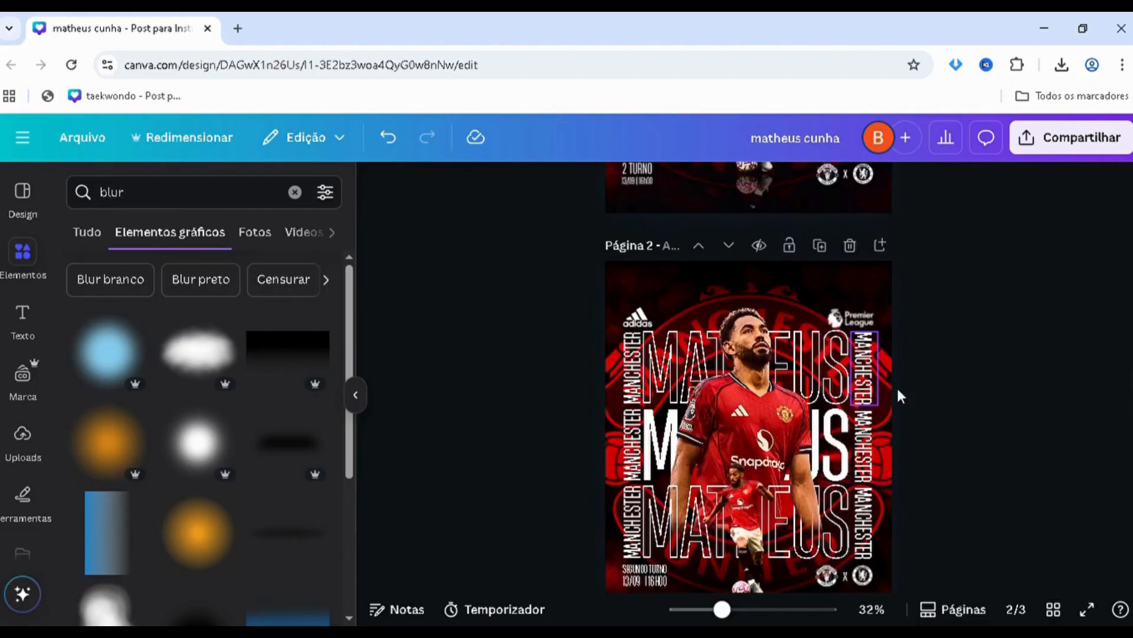
scroll(998, 349, down, 2)
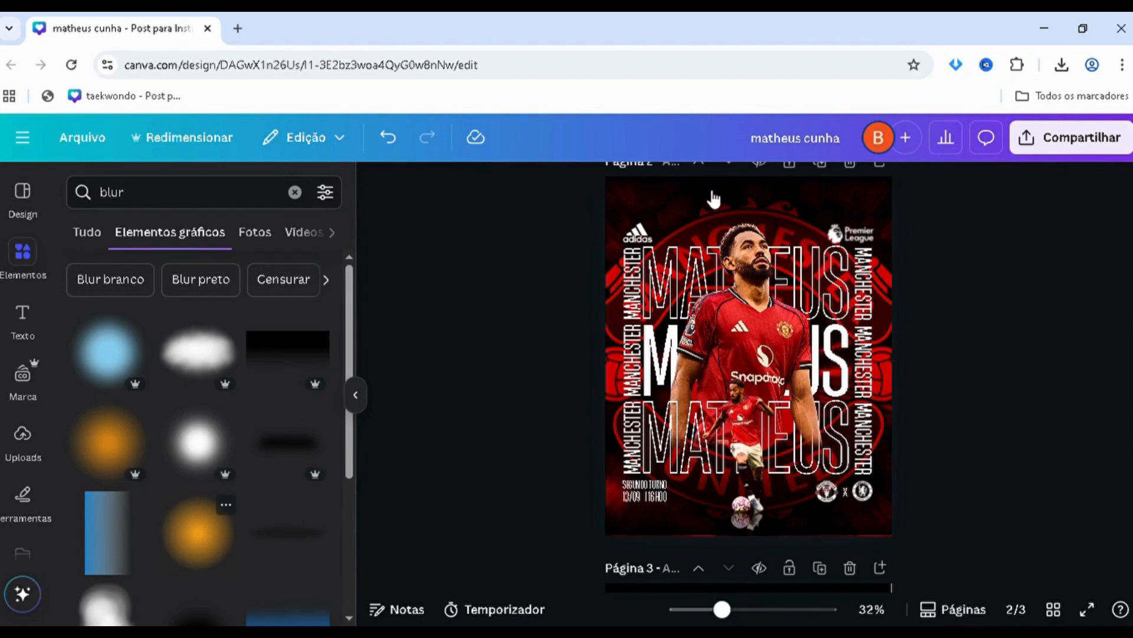
click(690, 185)
click(198, 314)
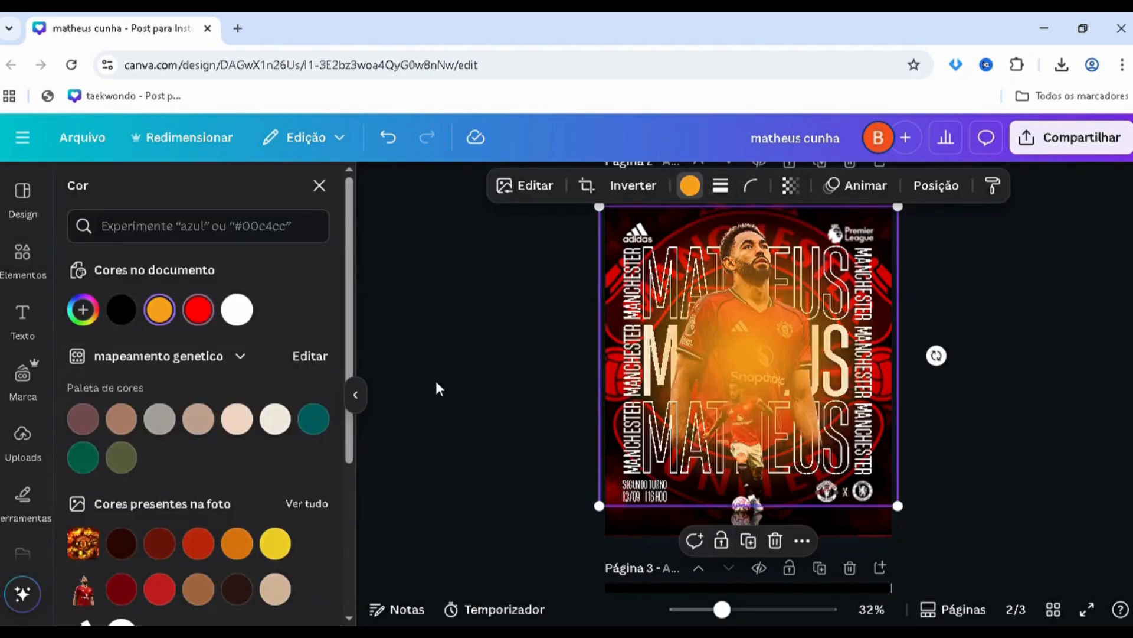
- Shift the red glow over the poster's left edge and place its layer directly above the background image
drag(729, 358, 571, 356)
key(alt)
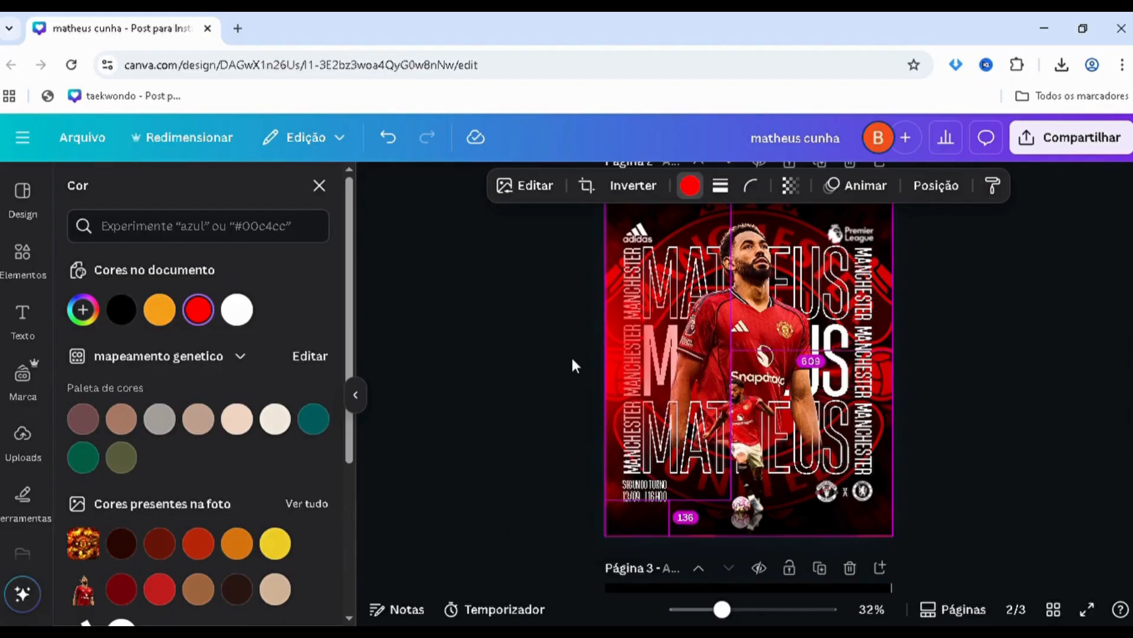
key(alt+1)
drag(211, 343, 204, 535)
drag(498, 363, 481, 366)
- Compare with the page 1 reference, duplicate the red glow and place the copy over the right edge of the page 2 poster
scroll(499, 355, up, 6)
scroll(649, 366, down, 3)
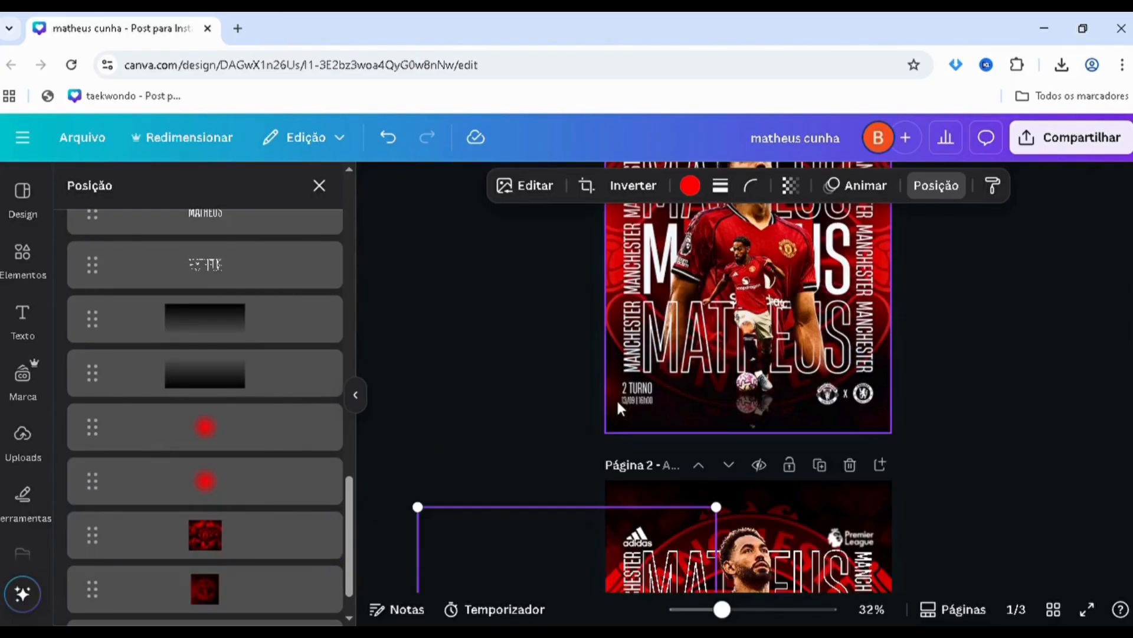
scroll(582, 395, down, 4)
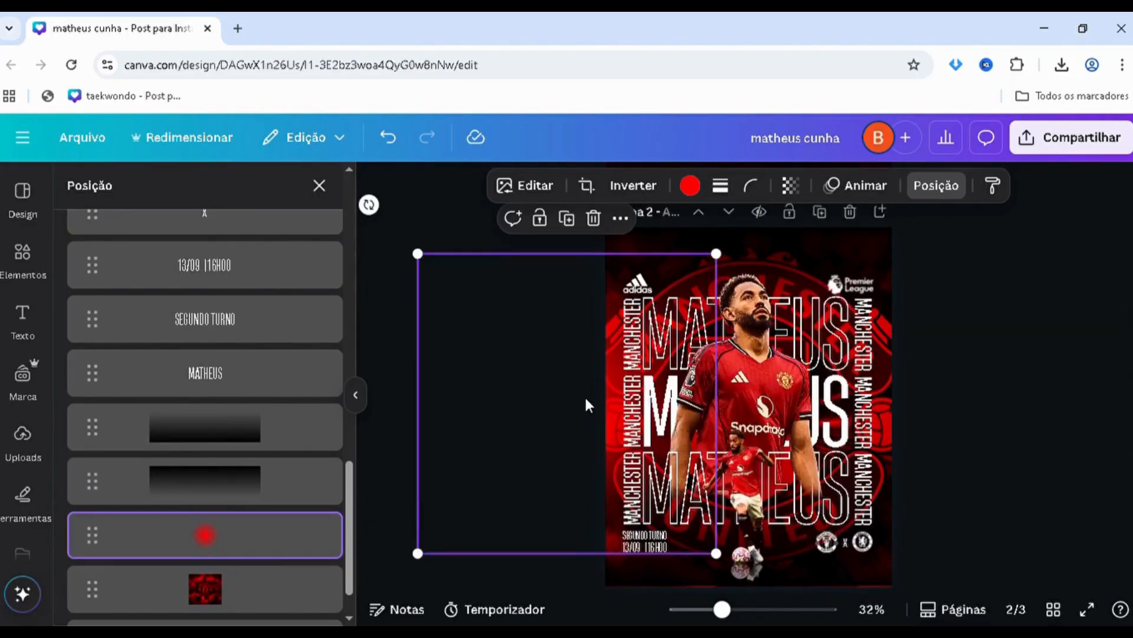
drag(585, 398, 987, 397)
click(477, 428)
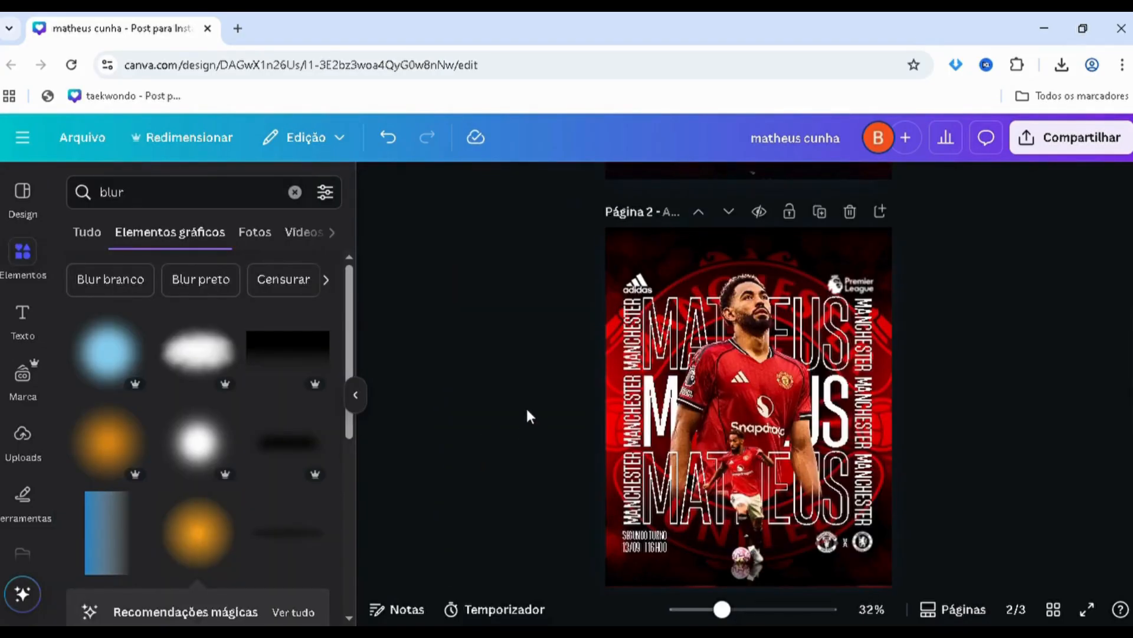
- Review the page 2 poster at 26% zoom and check the layer order of the two red glows
scroll(555, 437, down, 2)
scroll(578, 460, up, 1)
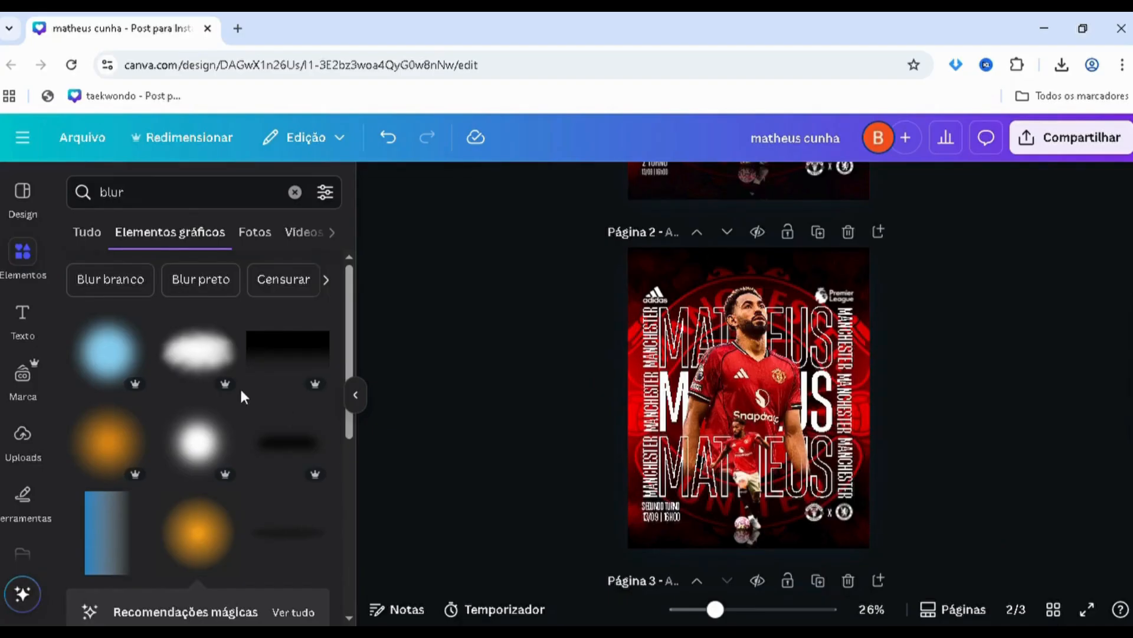
key(alt+1)
scroll(175, 334, down, 14)
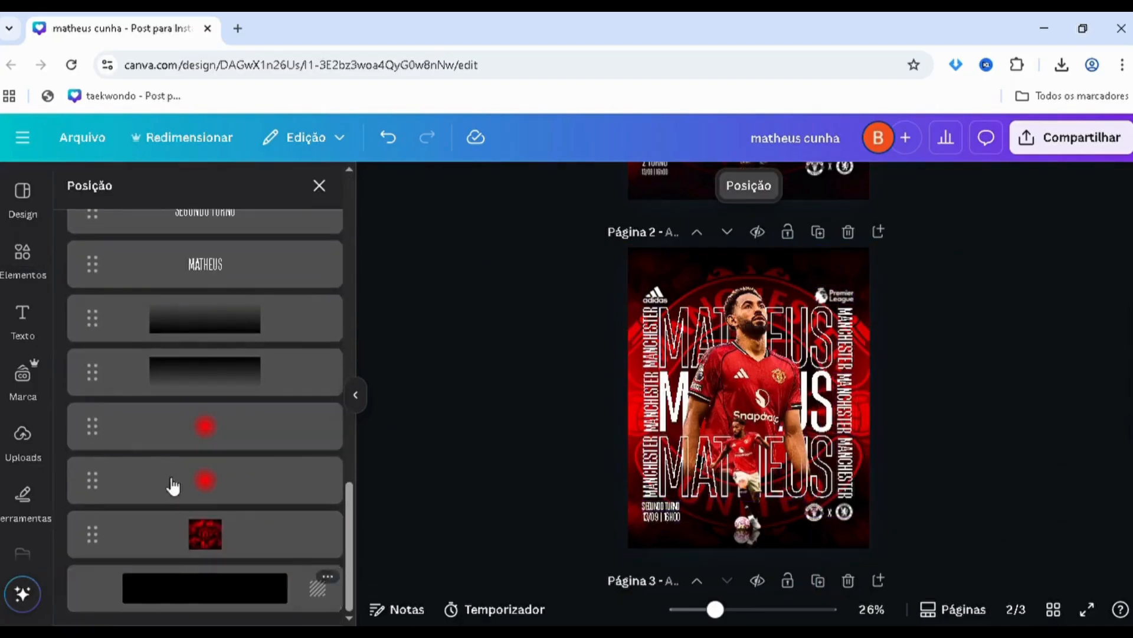
scroll(173, 486, up, 14)
click(1013, 393)
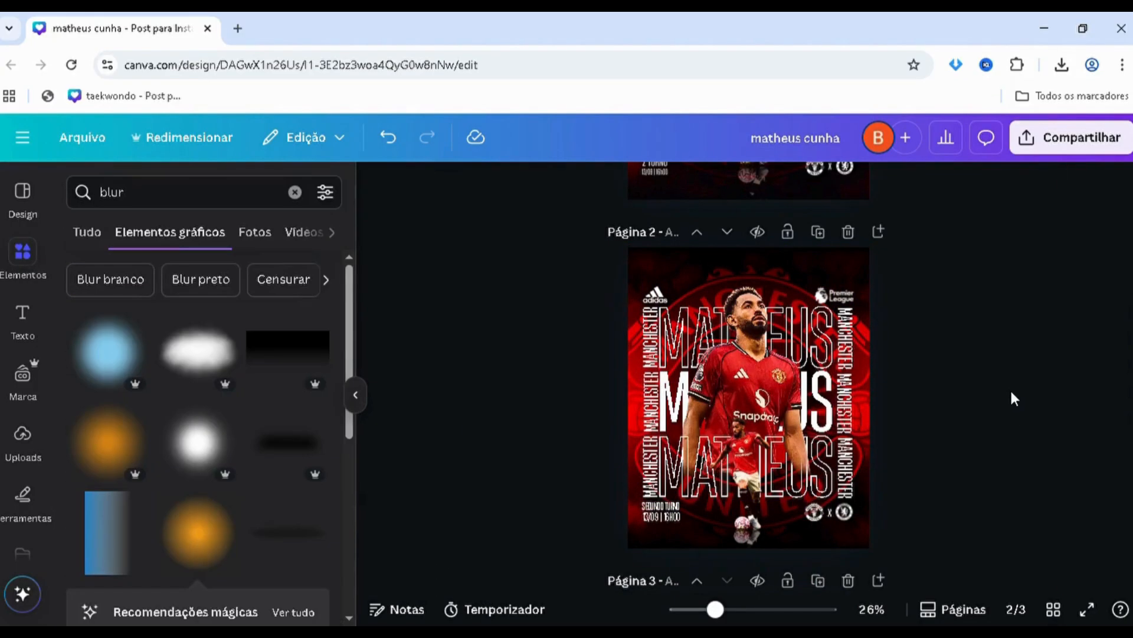
scroll(1009, 390, down, 1)
scroll(1007, 389, up, 1)
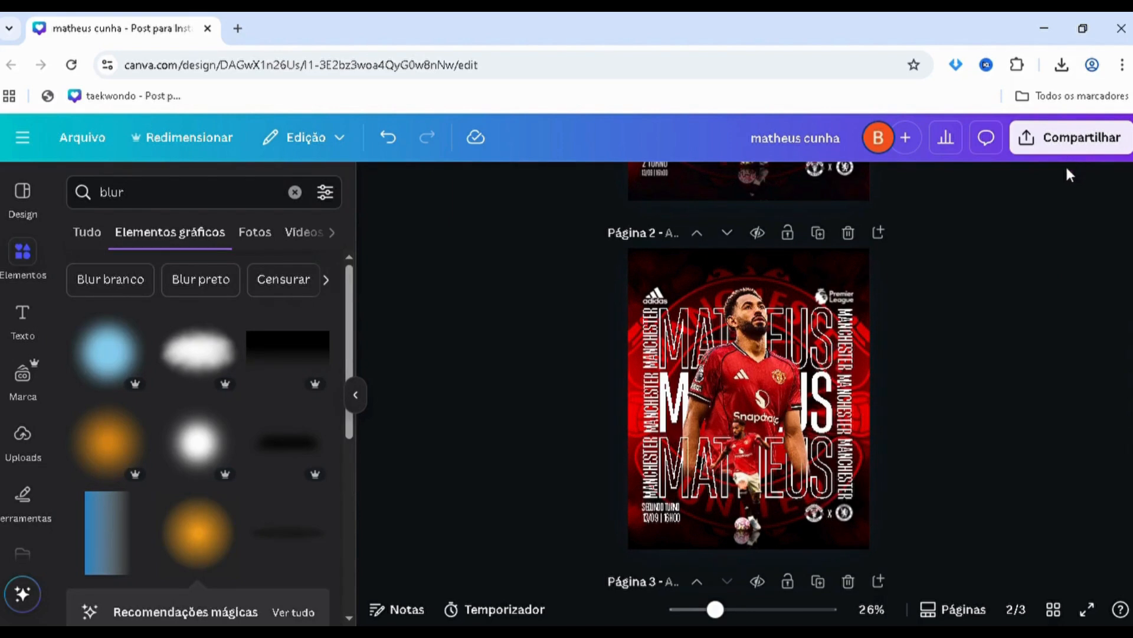
- Download only the current page, page 2, of the design
click(1069, 144)
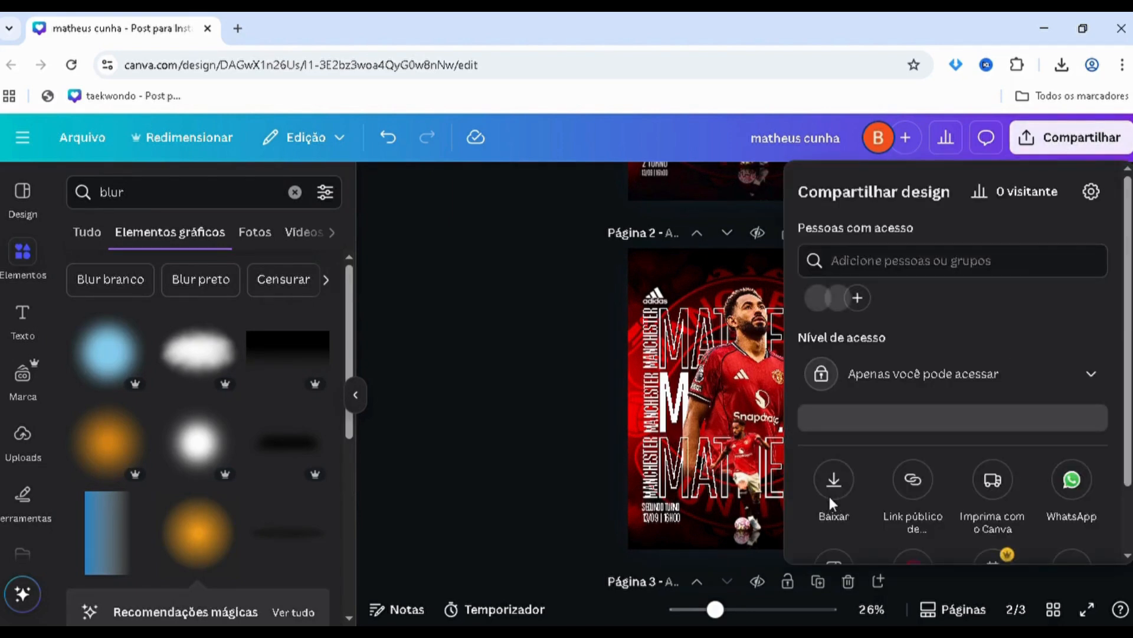
click(831, 485)
scroll(860, 447, down, 2)
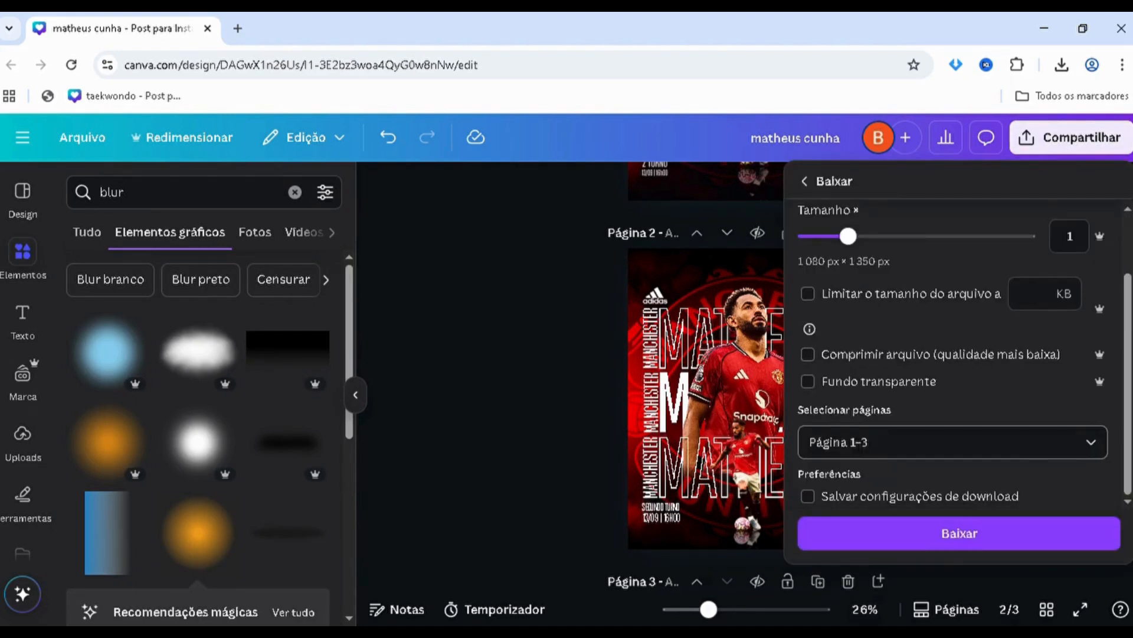
click(861, 443)
click(843, 221)
click(888, 397)
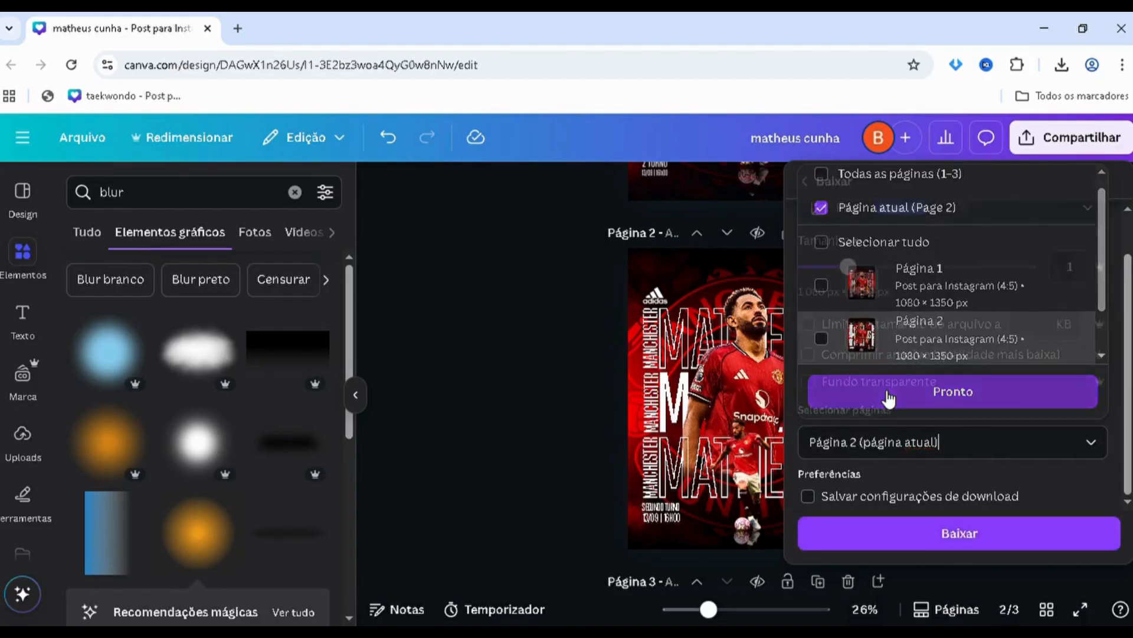
click(882, 530)
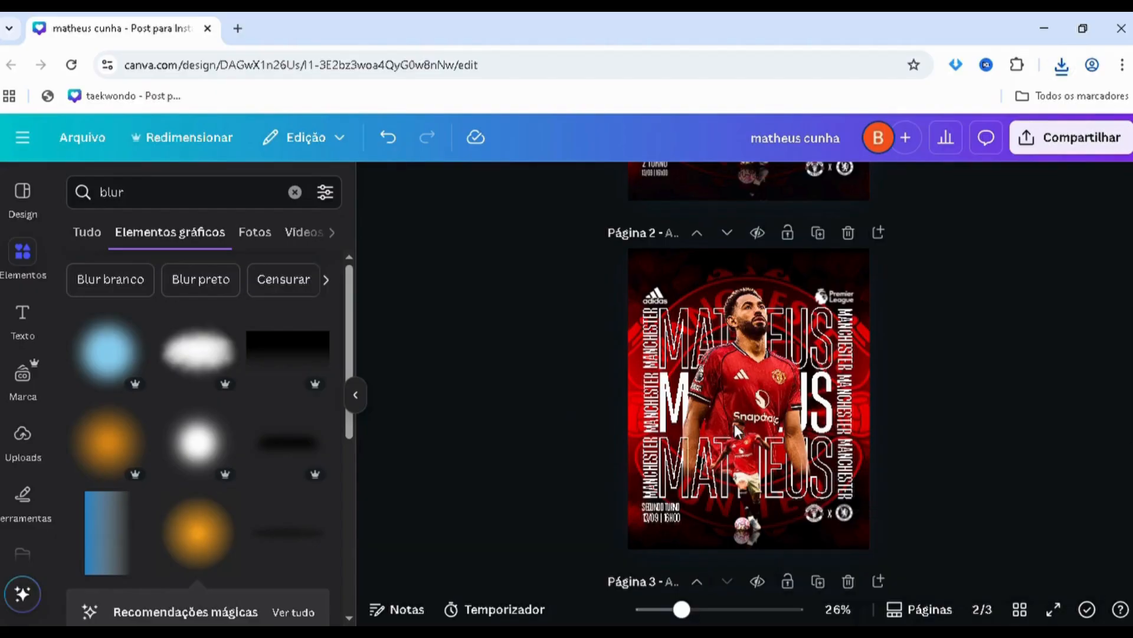
- Paste the exported poster image onto page 2, align it to the upper left page corner and scale it to fill the page
key(ctrl+v)
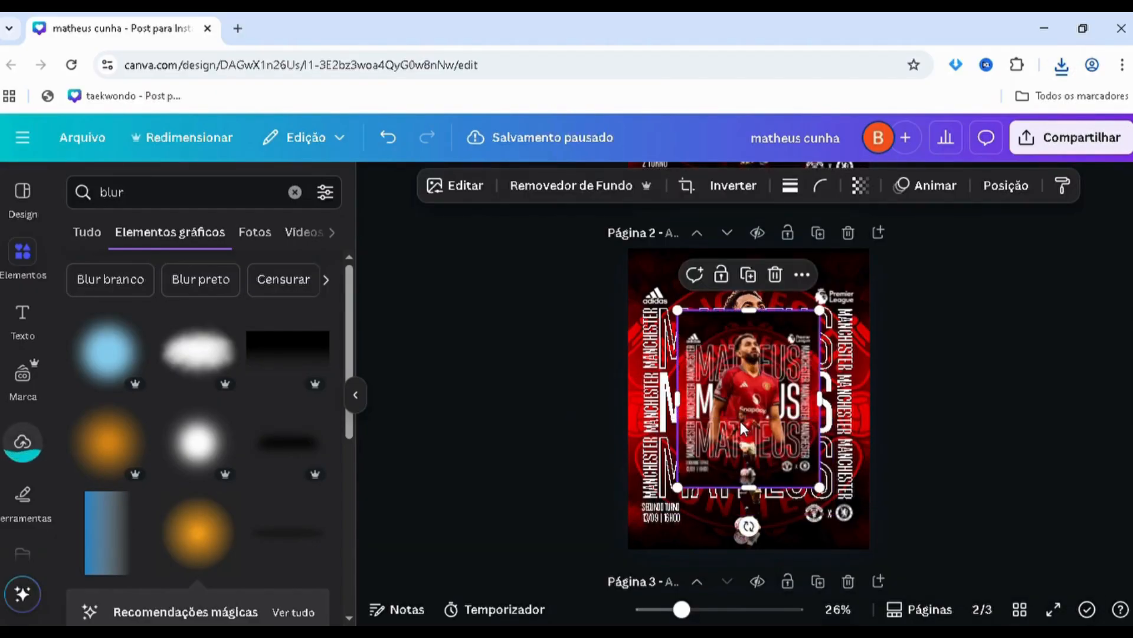
key(alt+1)
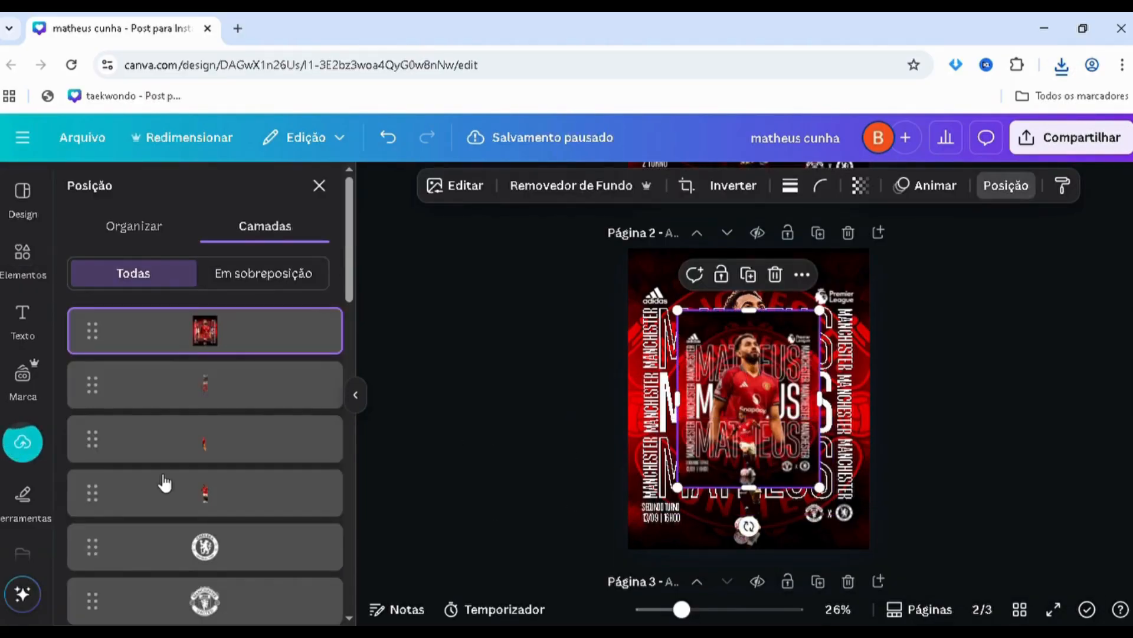
scroll(659, 383, down, 2)
scroll(660, 382, up, 2)
drag(731, 373, 682, 311)
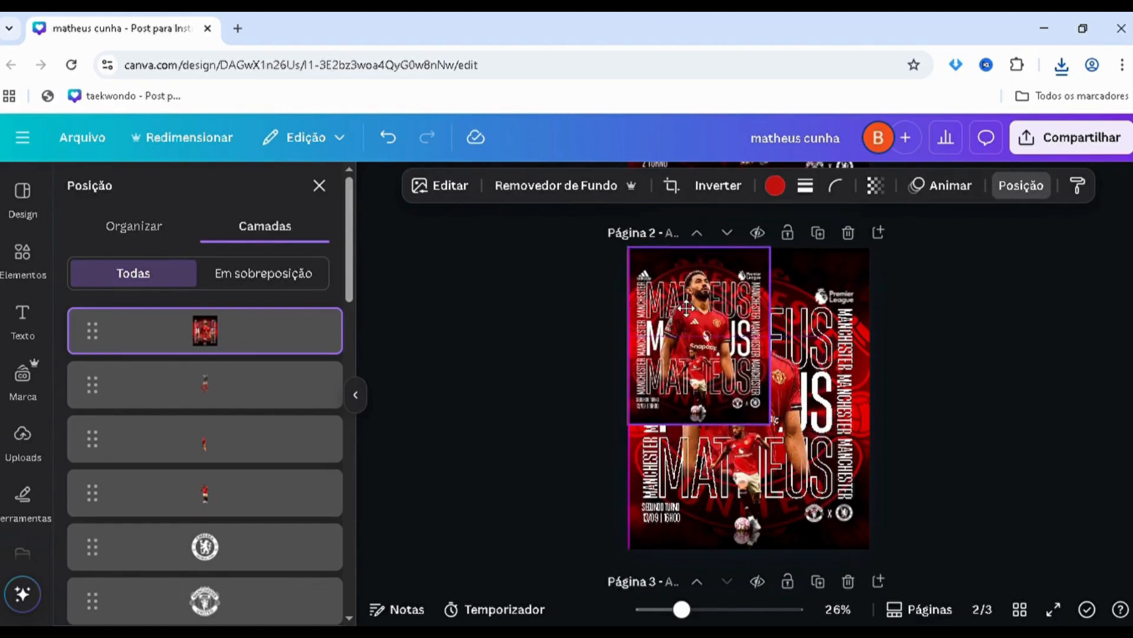
drag(770, 423, 862, 572)
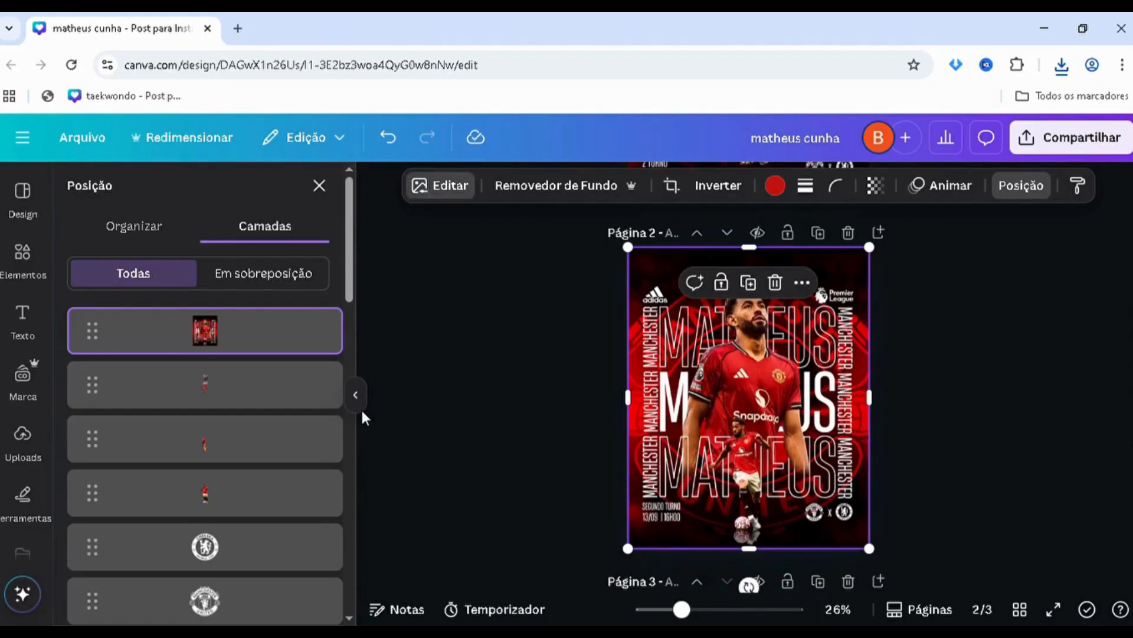
- Set the contrast (Contraste) of the pasted poster image to 13 in its image adjustments
double_click(159, 340)
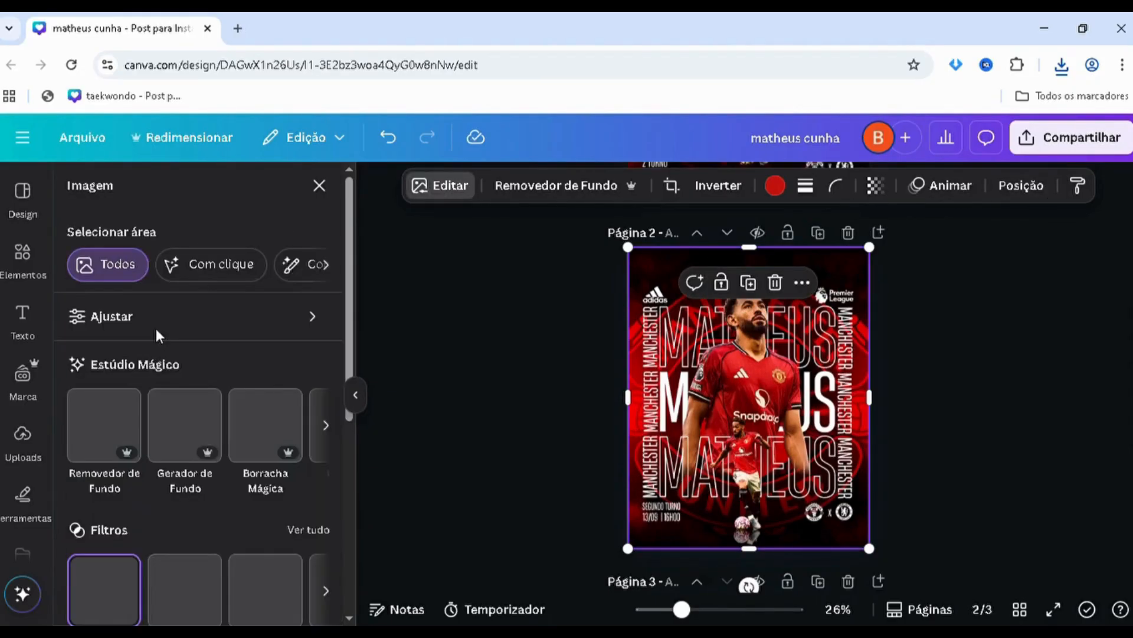
click(155, 327)
scroll(143, 359, down, 2)
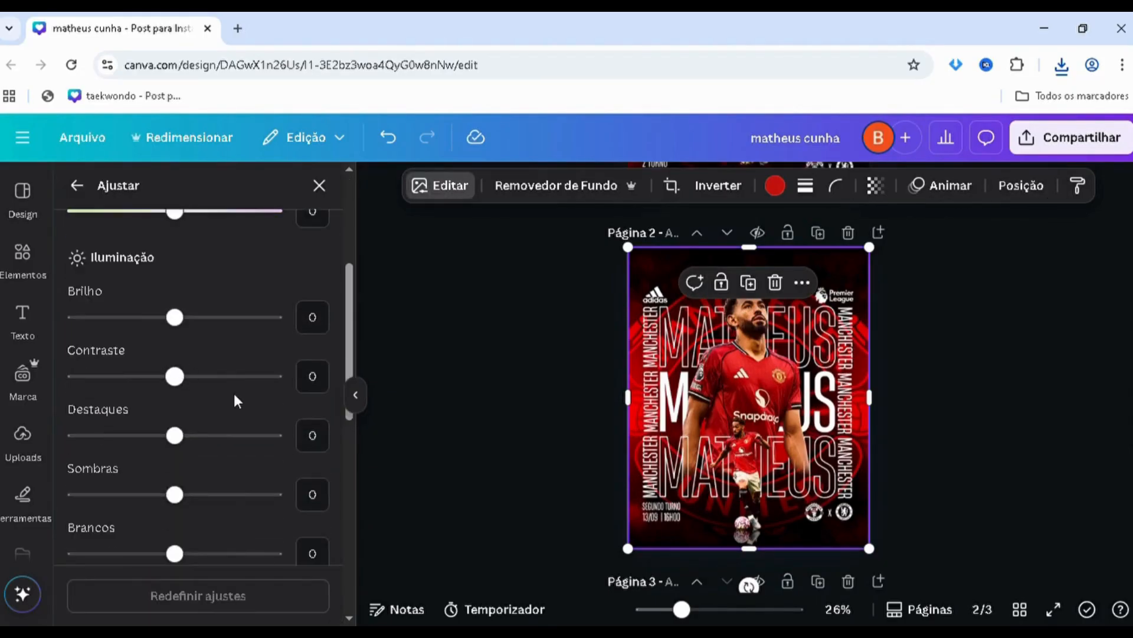
drag(208, 377, 195, 379)
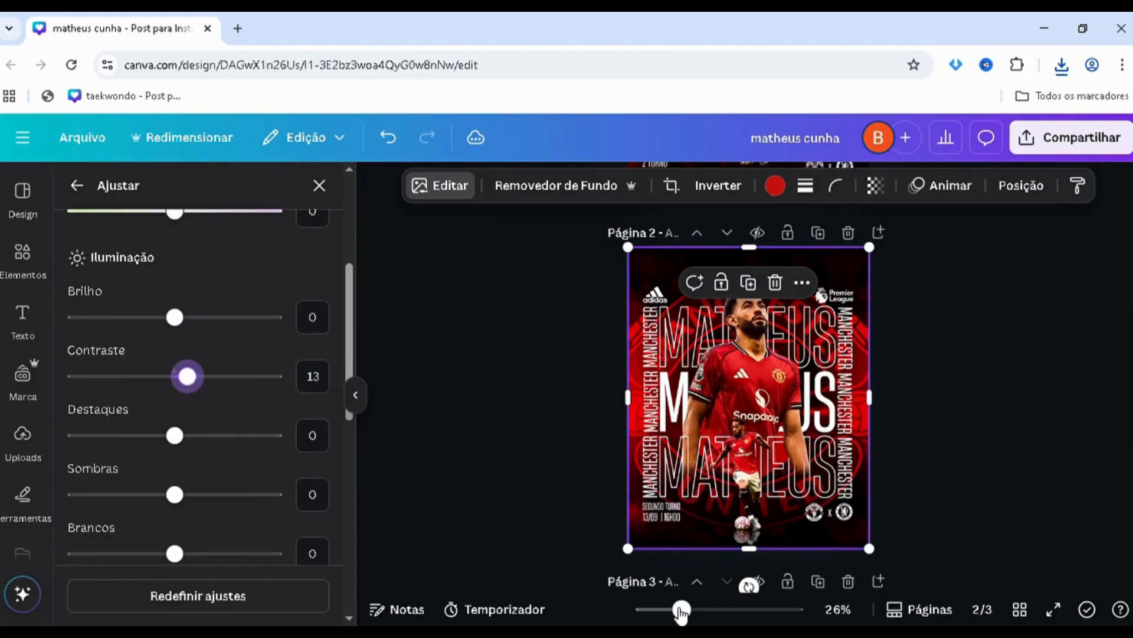
- Set the vibrance (Vibração) of the pasted poster image to 23
drag(680, 610, 695, 609)
scroll(277, 521, down, 5)
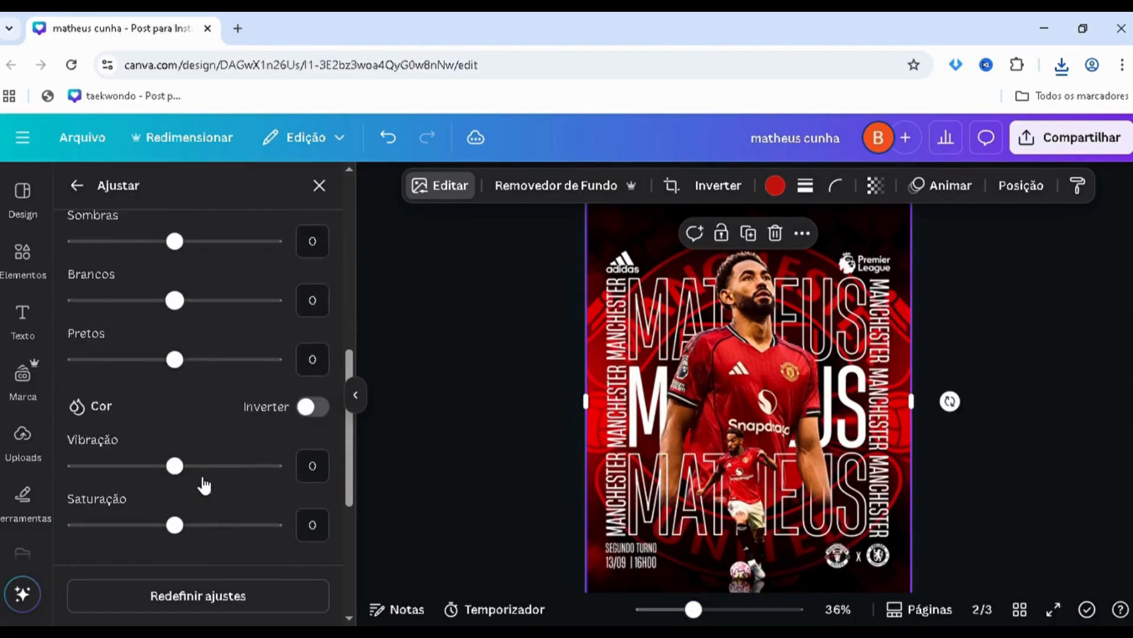
click(208, 381)
drag(208, 384, 199, 393)
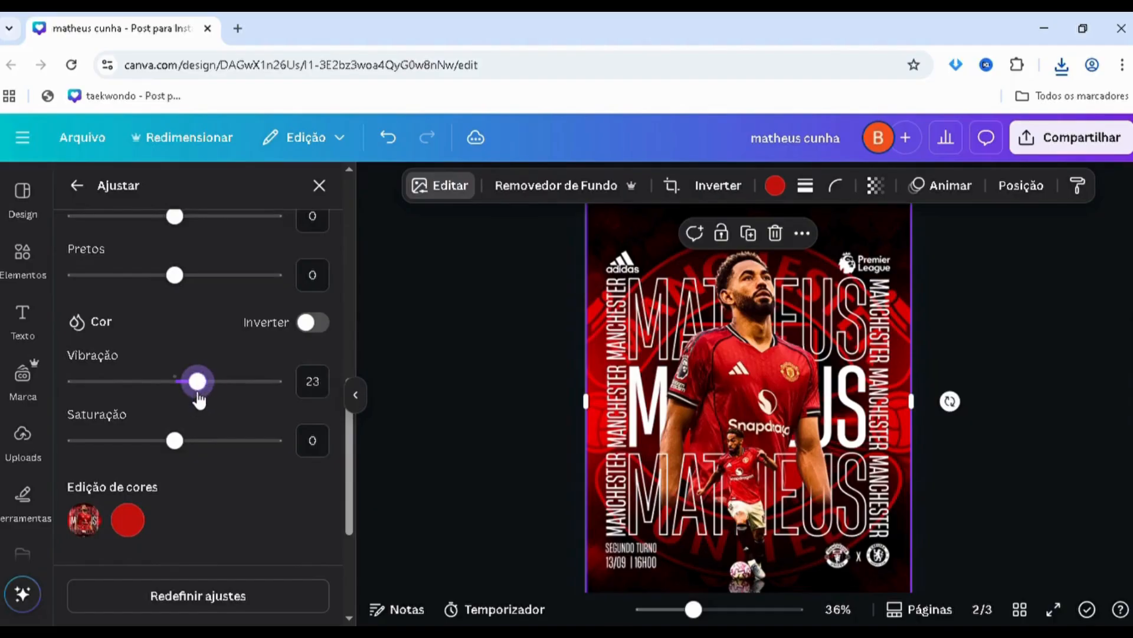
- Set the poster image's sharpness (Nitidez) to 28 and clarity (Claridade) to 23, then leave the adjustments
scroll(193, 415, down, 3)
click(229, 471)
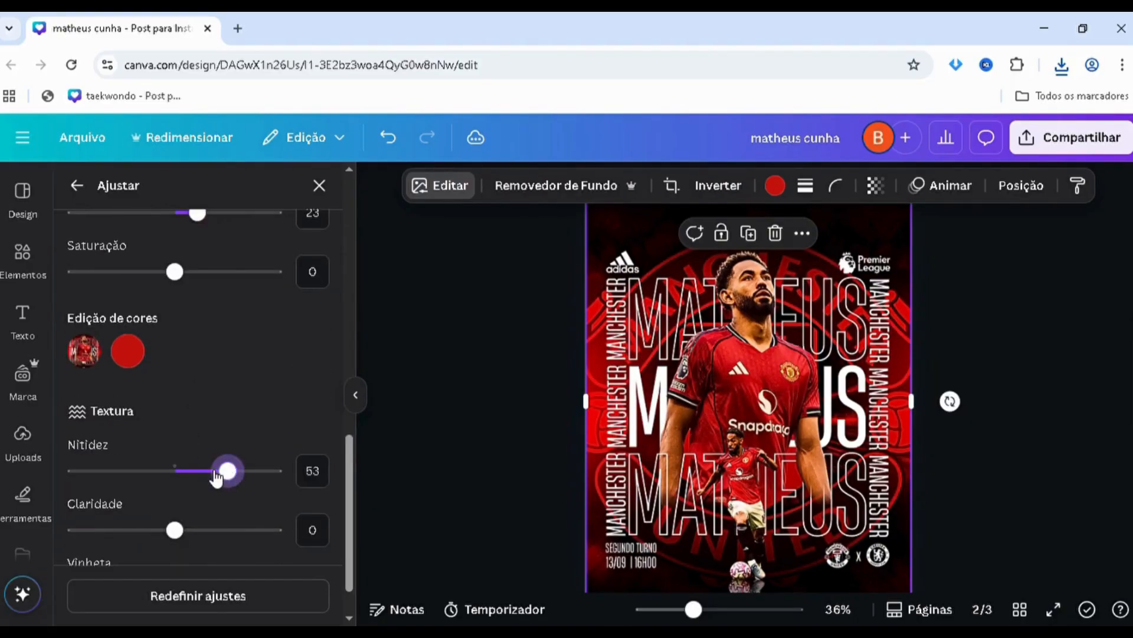
drag(229, 531, 198, 530)
drag(200, 481, 204, 474)
scroll(194, 438, up, 7)
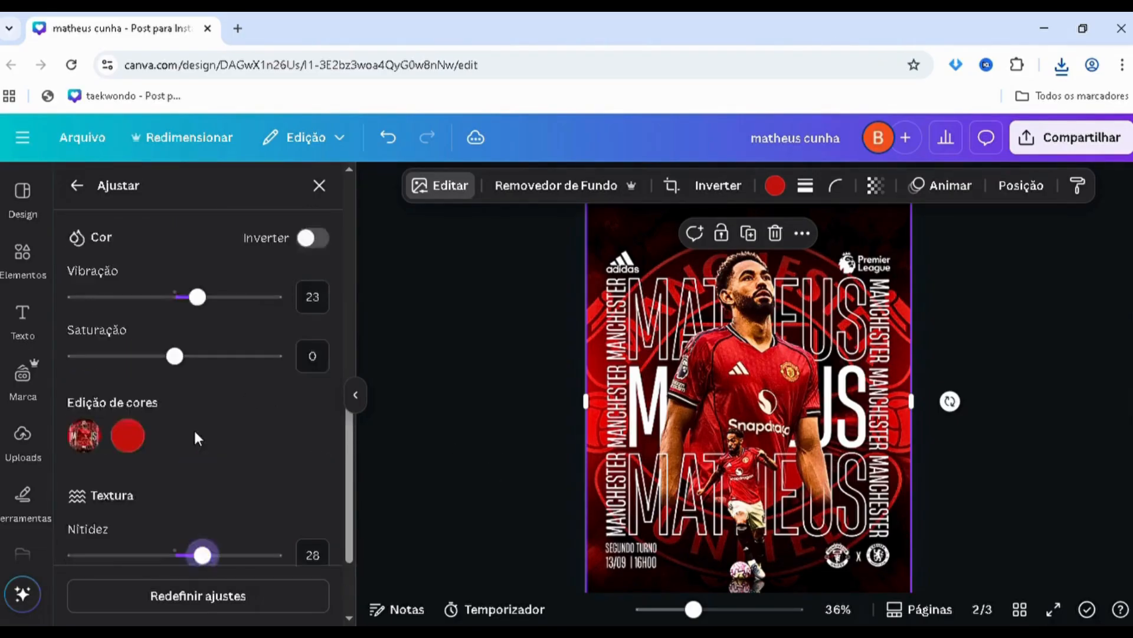
scroll(803, 360, up, 2)
scroll(802, 360, down, 3)
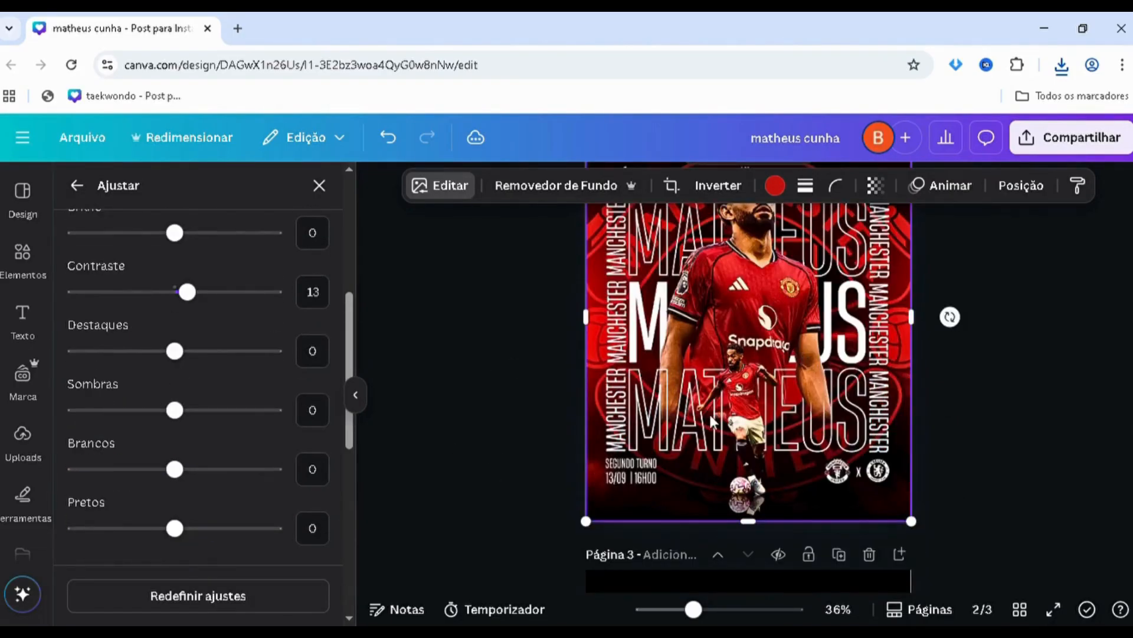
scroll(740, 396, up, 2)
click(78, 186)
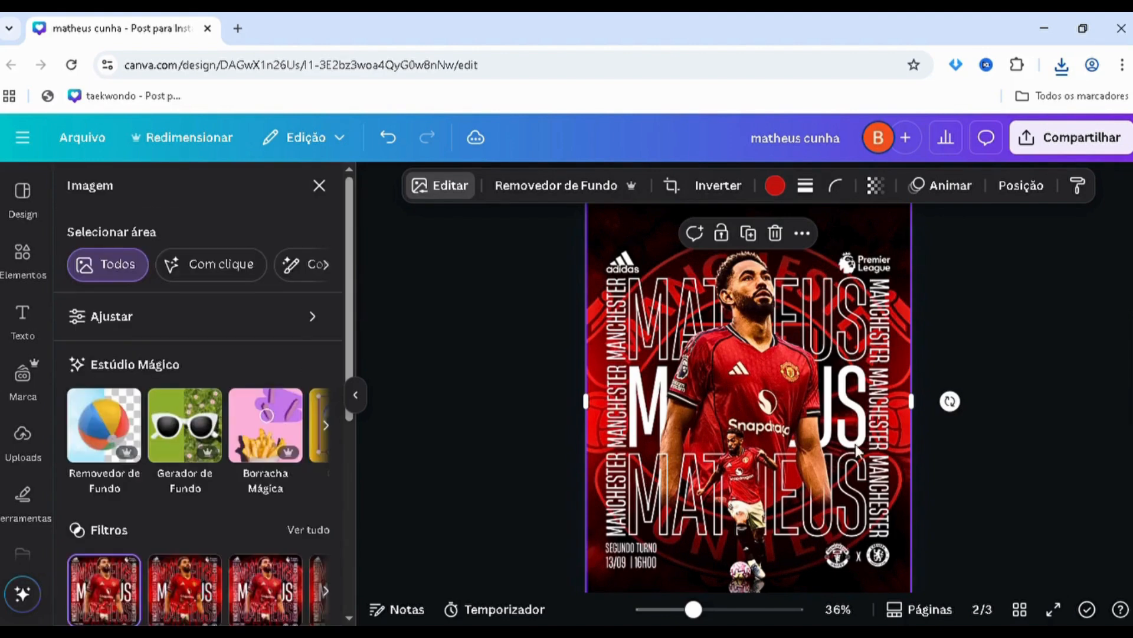
- Apply the Fresco filter to the poster image and reduce its intensity to slightly more than half, checking the result up close
scroll(225, 411, down, 1)
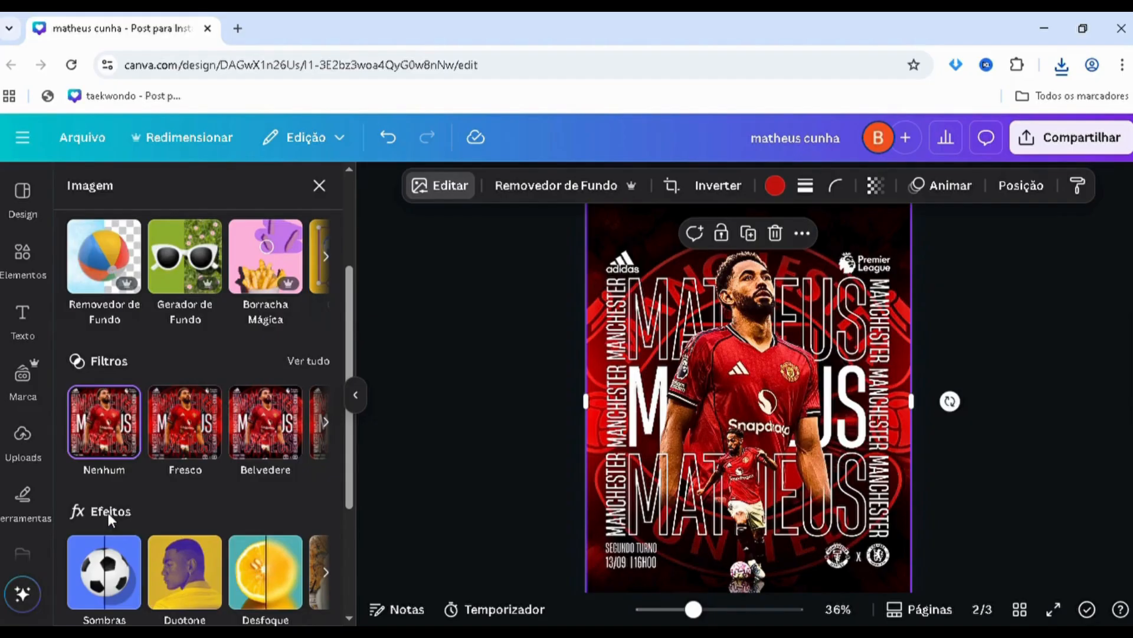
scroll(435, 400, up, 1)
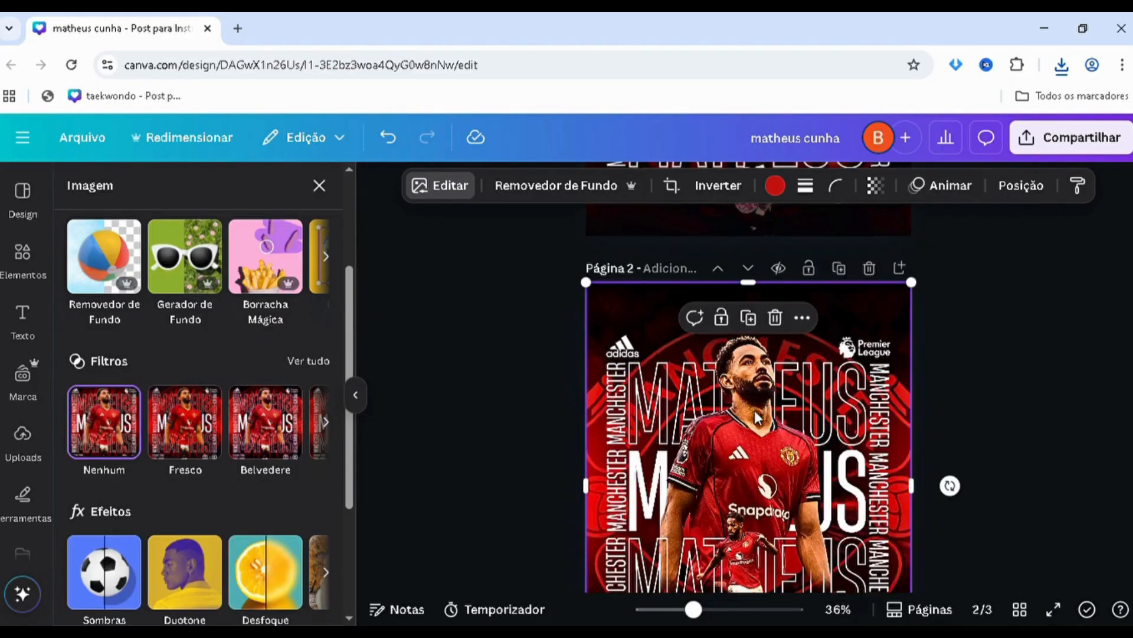
scroll(435, 400, down, 1)
click(216, 426)
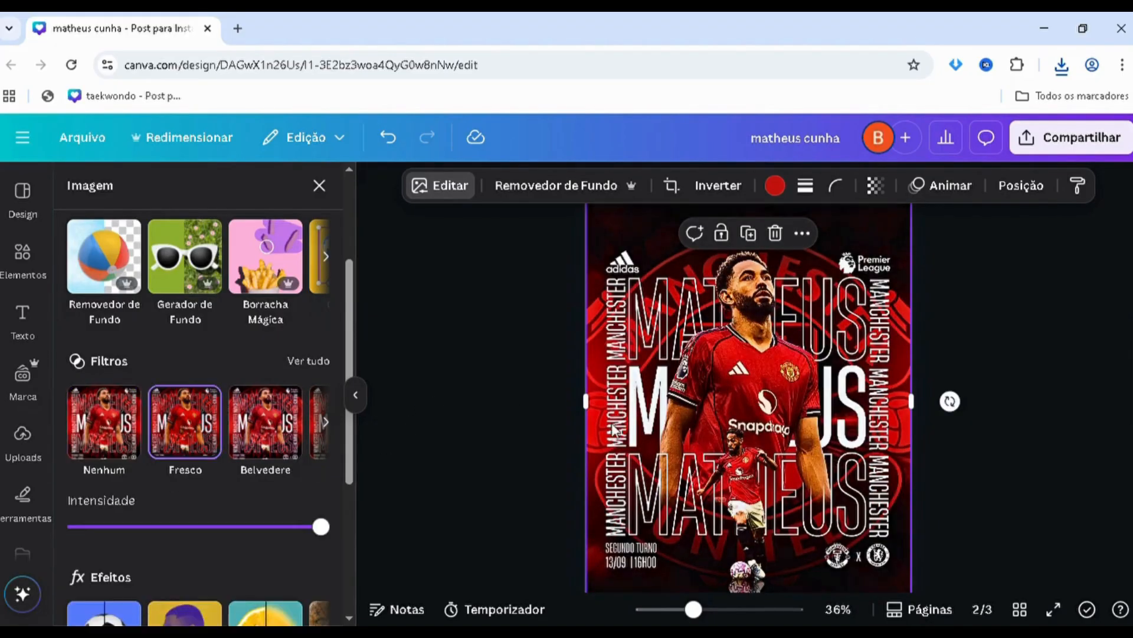
click(163, 534)
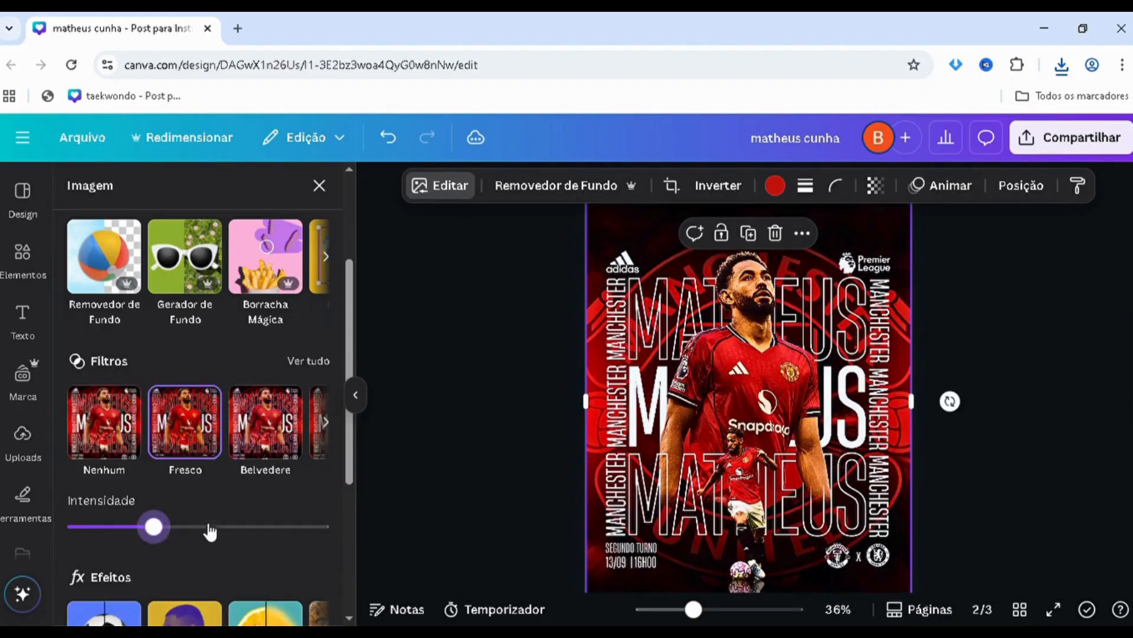
click(224, 526)
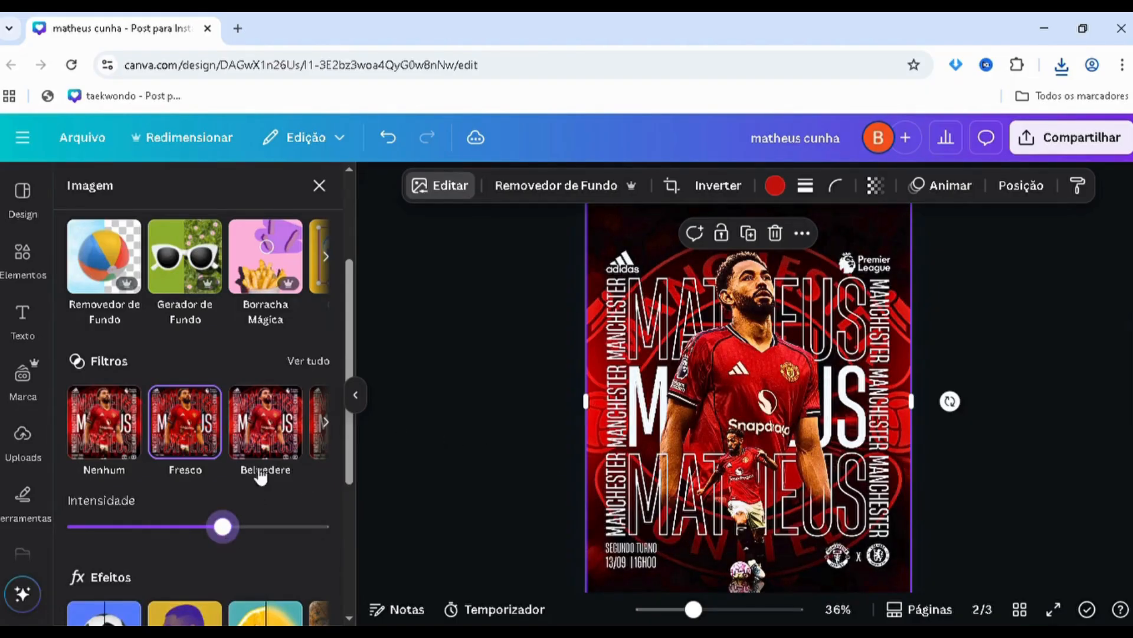
click(727, 610)
drag(739, 615, 740, 615)
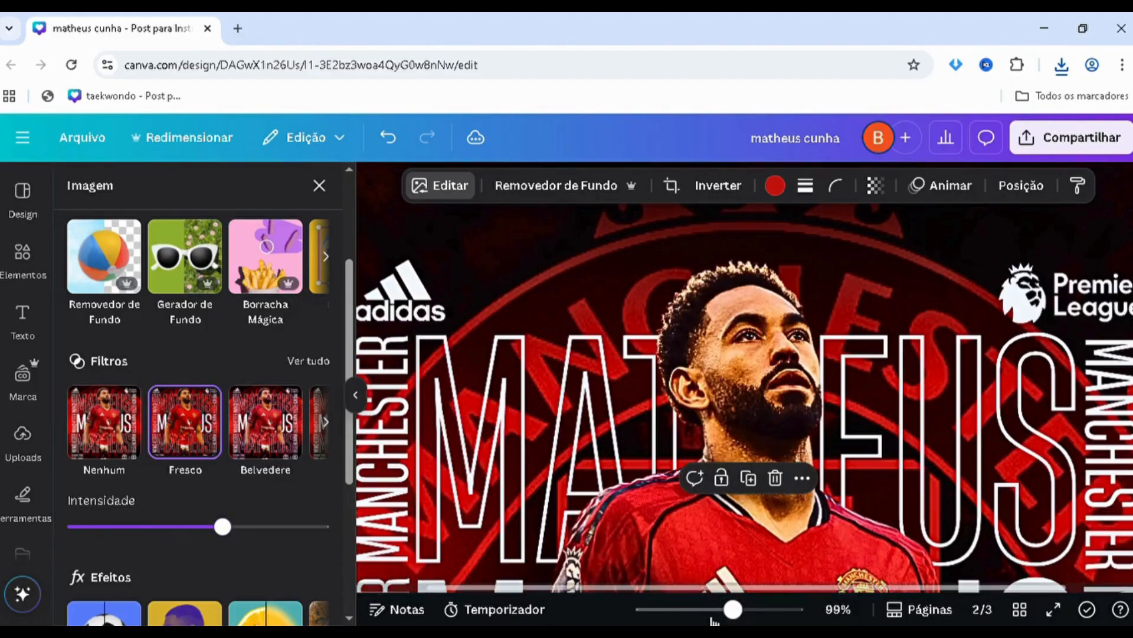
drag(708, 614, 696, 610)
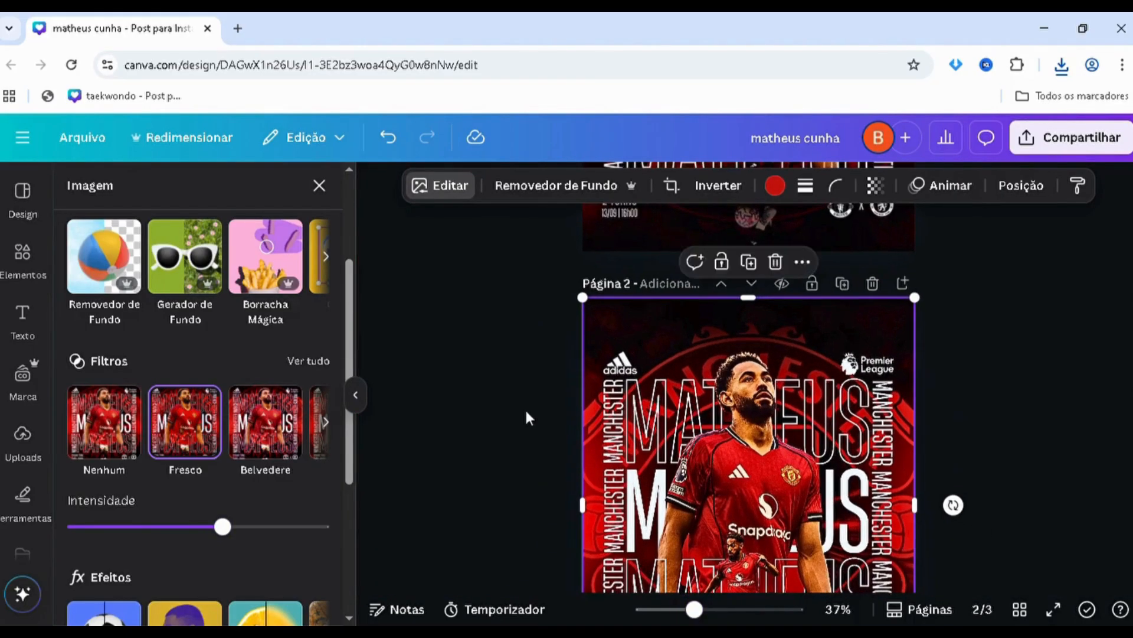
- Reopen the poster image's adjustments and set the sharpness (Nitidez) to 5
scroll(69, 304, up, 3)
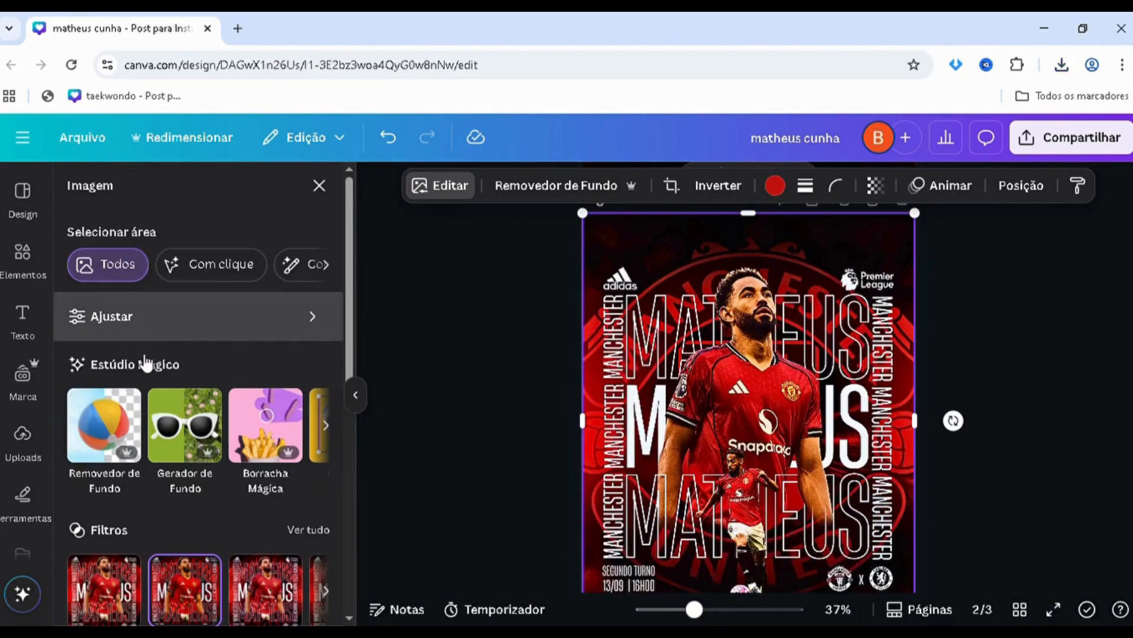
click(140, 317)
scroll(152, 373, down, 5)
scroll(153, 378, down, 1)
scroll(195, 473, down, 4)
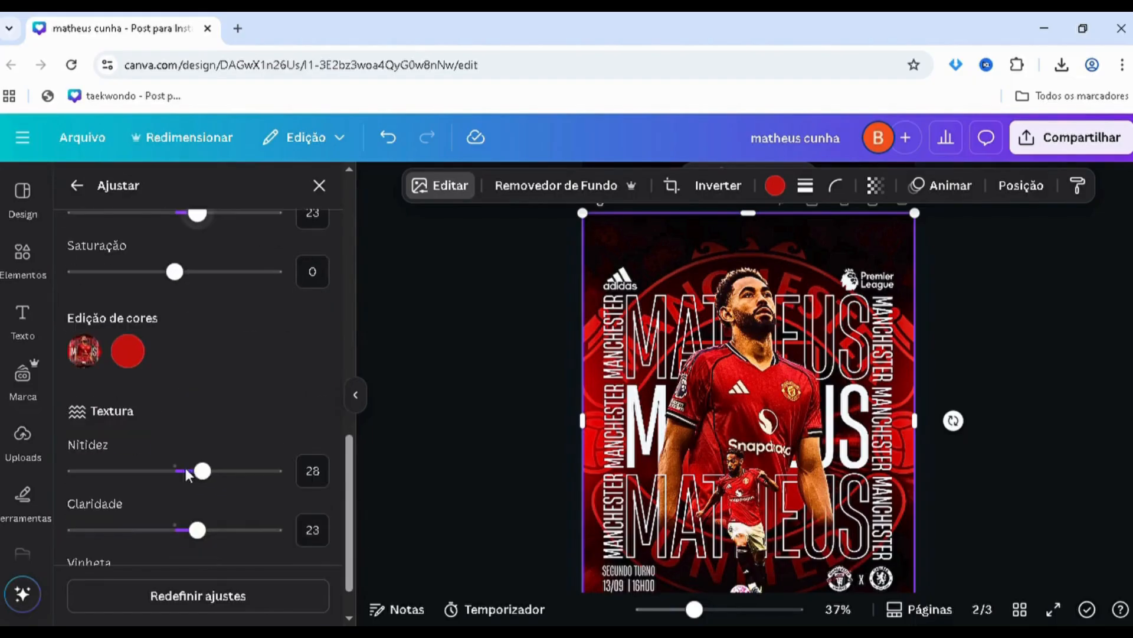
drag(197, 470, 192, 471)
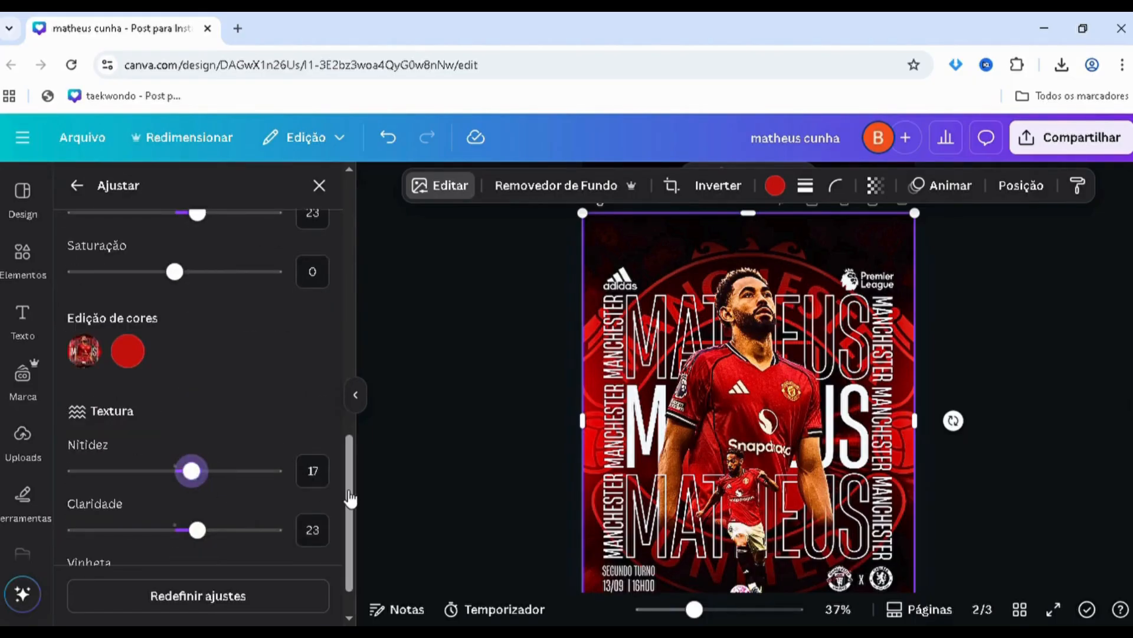
click(322, 472)
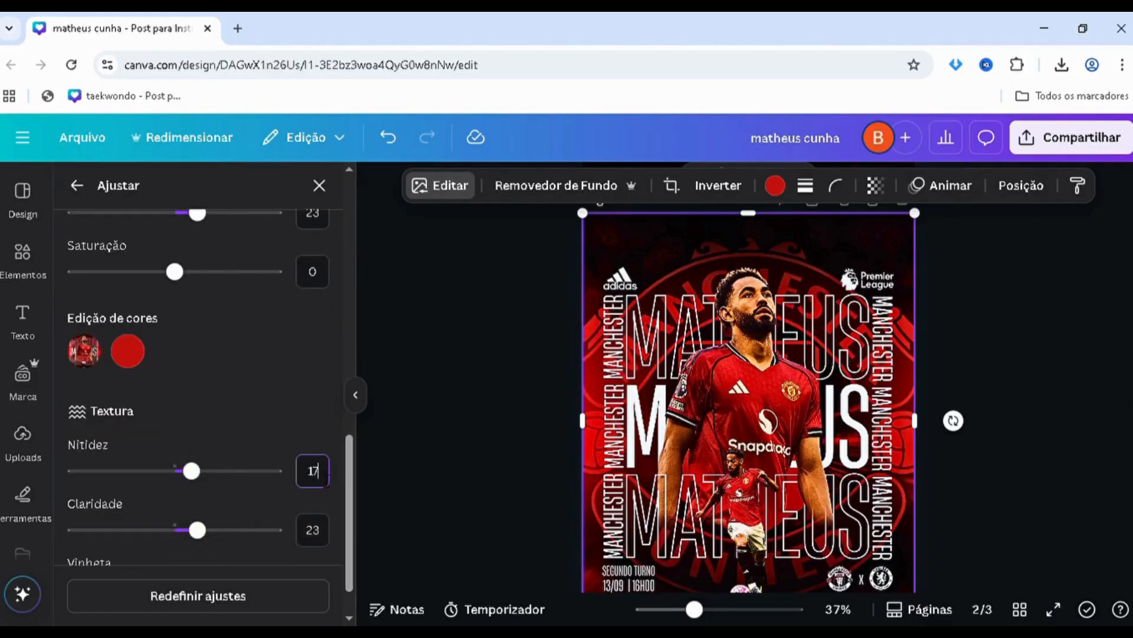
scroll(319, 467, down, 1)
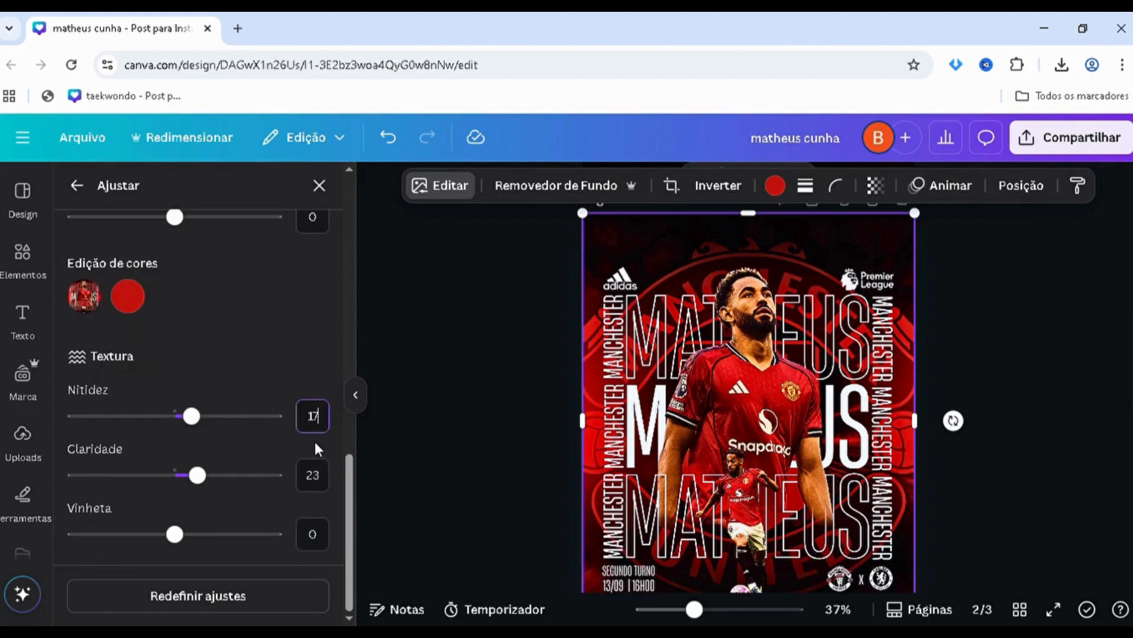
key(BackSpace)
key(BackSpace)
text(0)
double_click(306, 430)
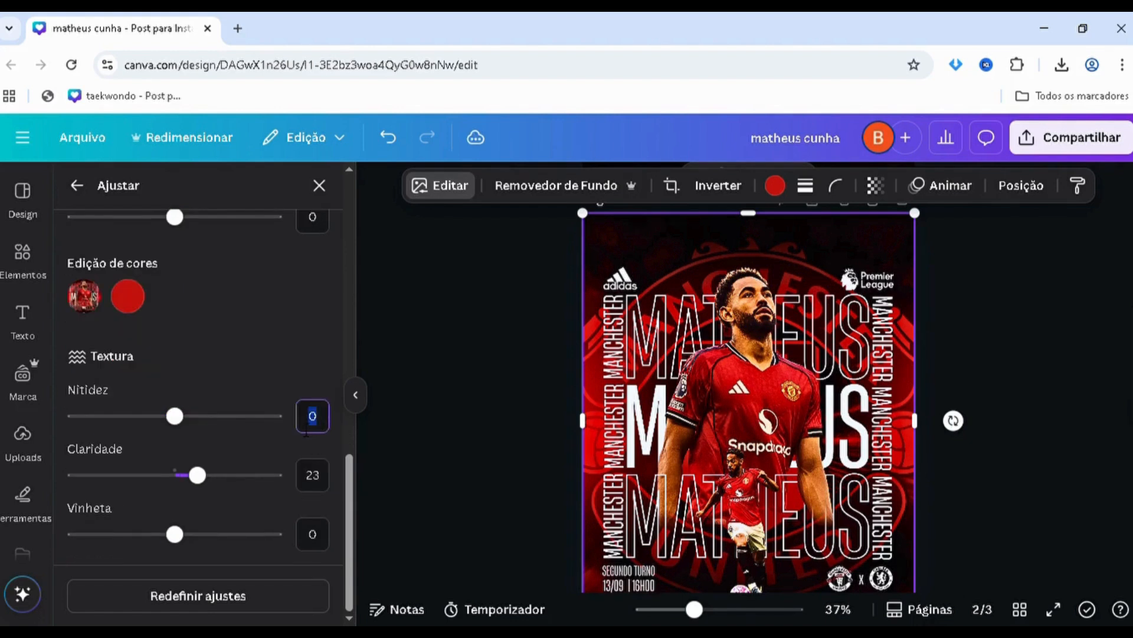
text(5)
- Set the poster image's clarity (Claridade) to 5 and deselect the image
click(313, 473)
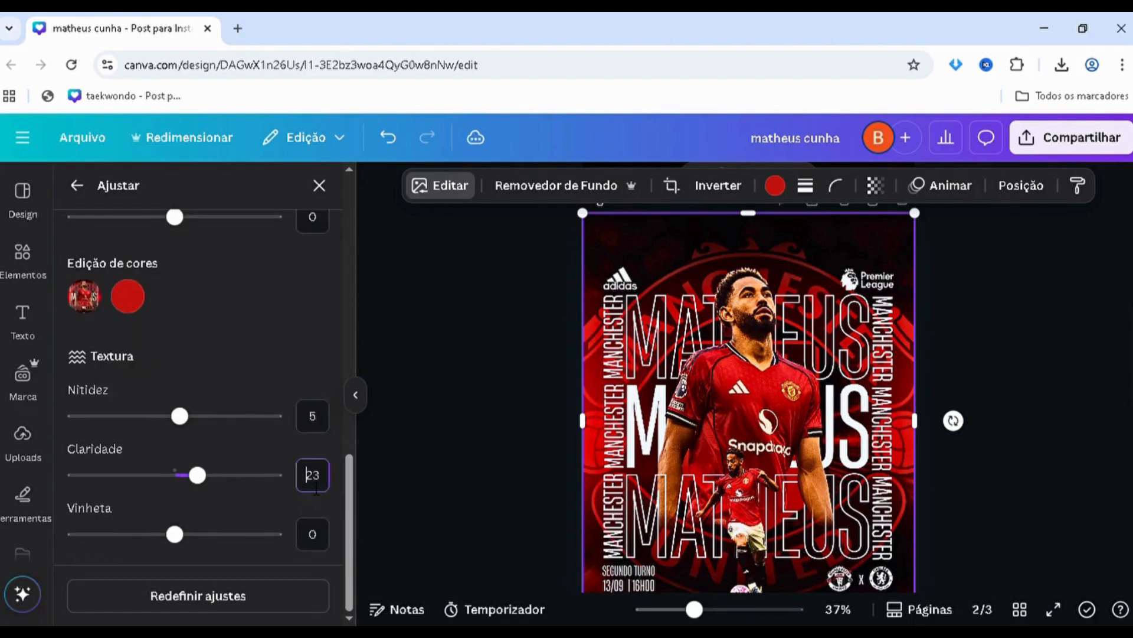
double_click(315, 481)
text(0)
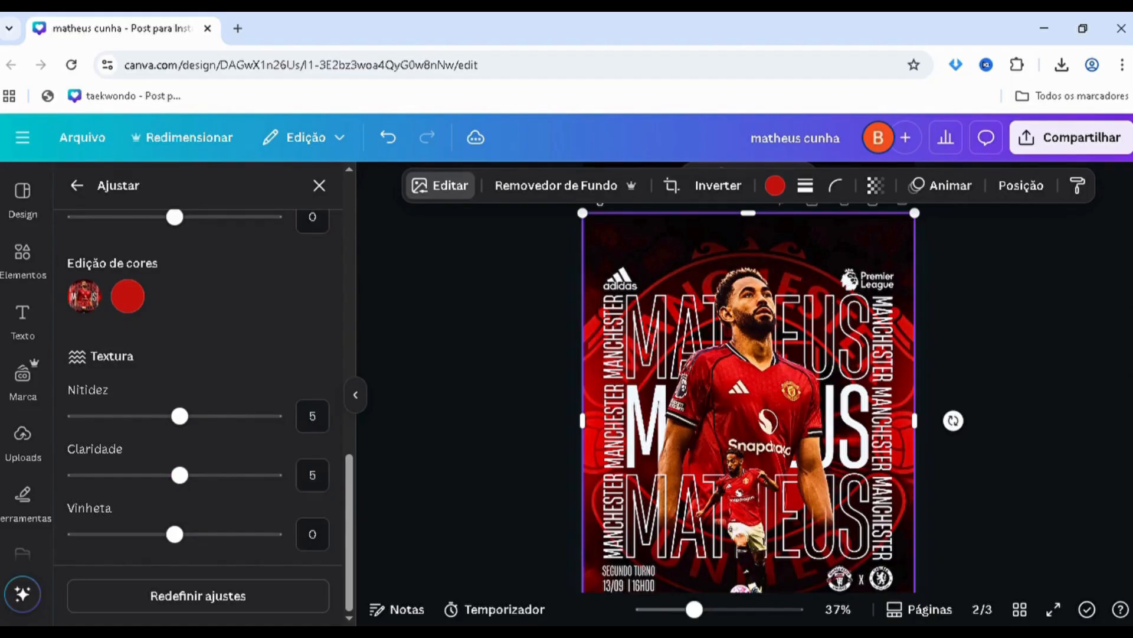
click(974, 395)
- Examine the adjusted page 2 poster up close and as a whole, ending at 29% zoom
ctrl+scroll(974, 394, up, 3)
scroll(745, 365, up, 1)
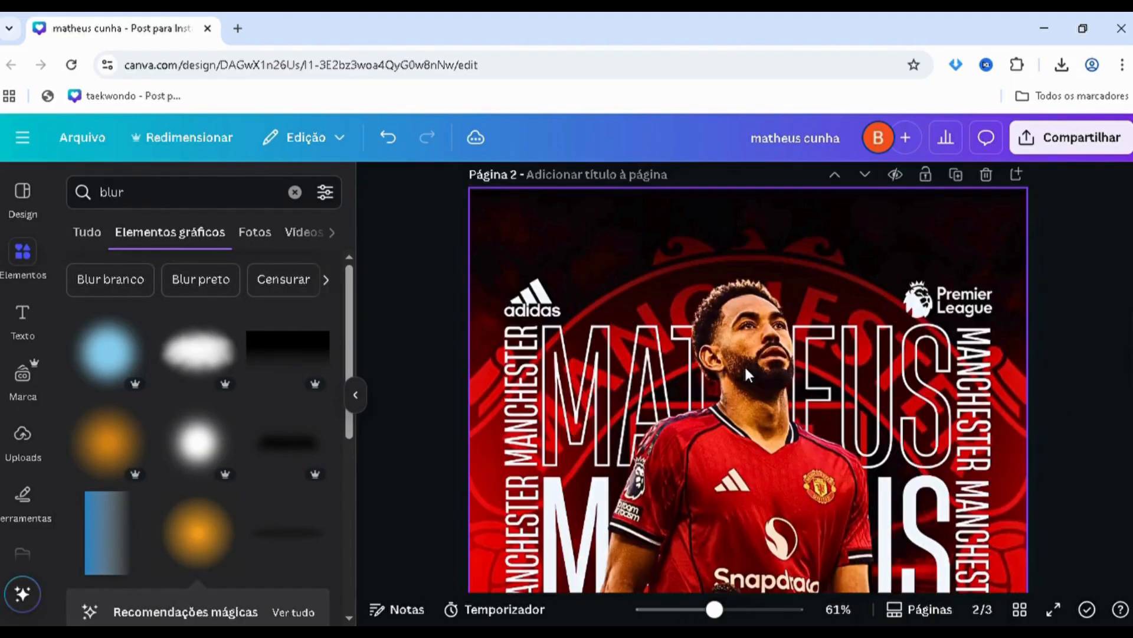
scroll(760, 335, down, 4)
ctrl+scroll(675, 376, down, 2)
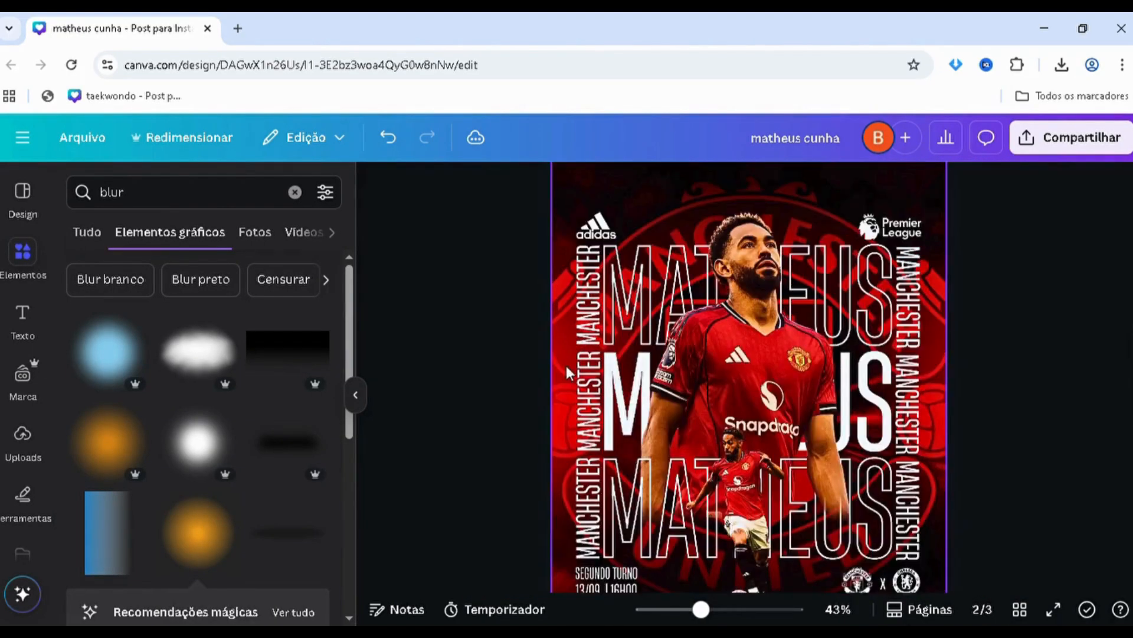
click(561, 365)
drag(555, 378, 534, 418)
click(507, 426)
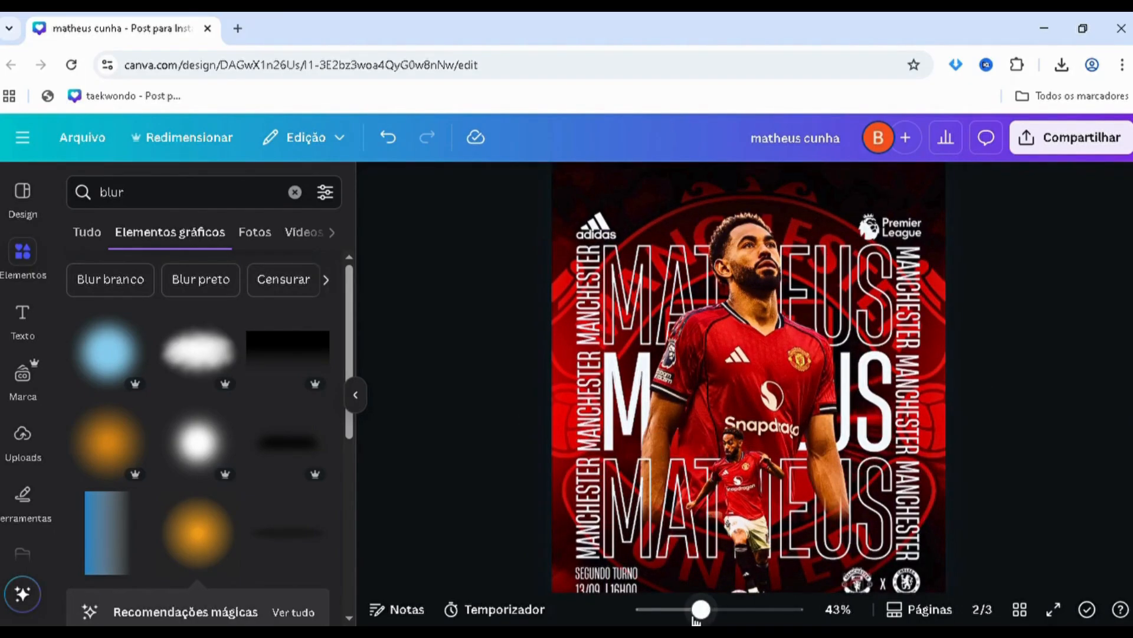
drag(702, 609, 696, 609)
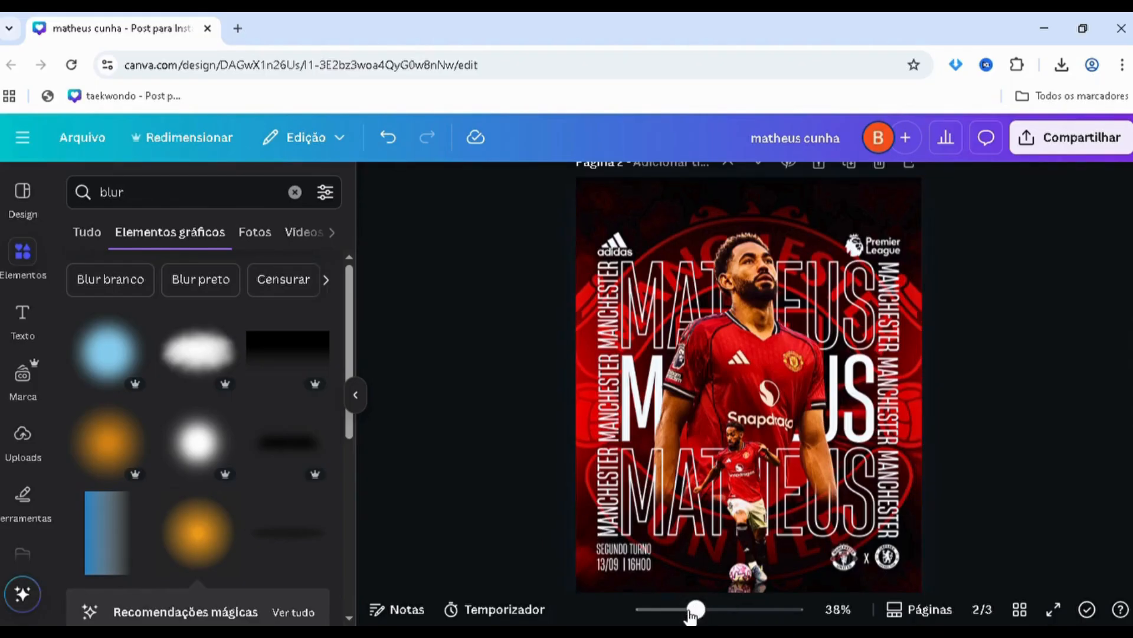
drag(696, 610, 685, 610)
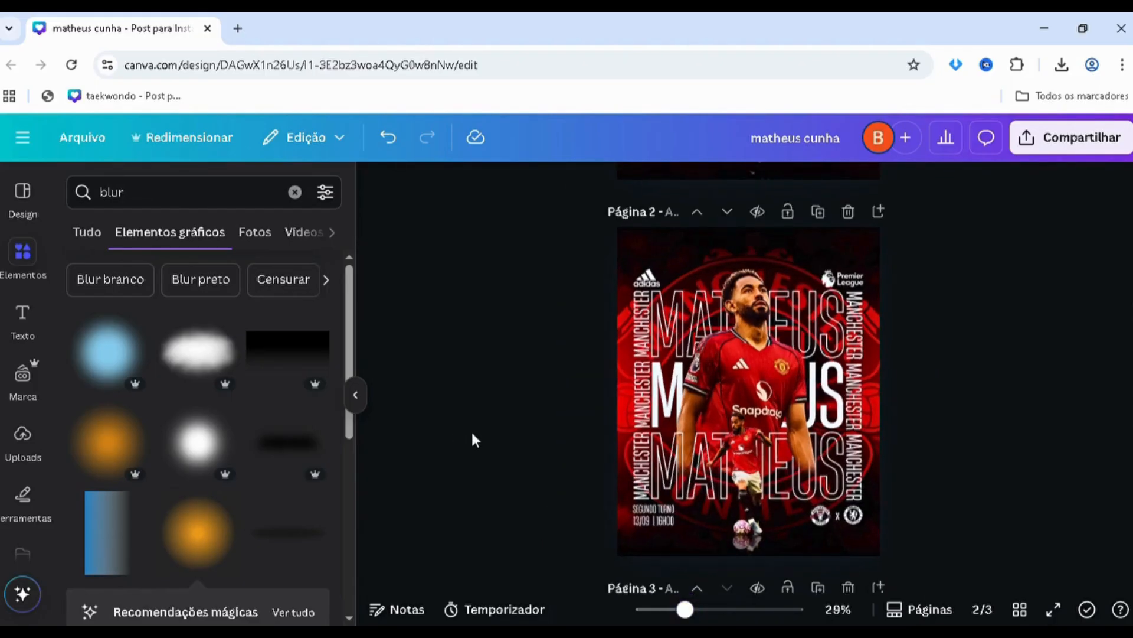